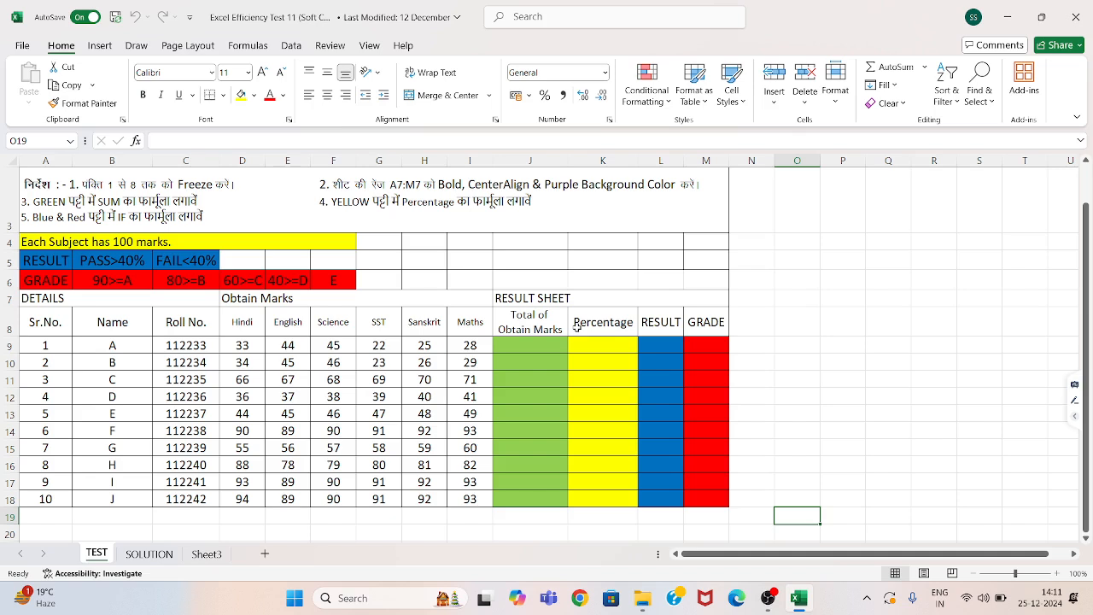
# Step: Freeze rows 1 to 8 of the TEST sheet, using row 9 as the split point
pyautogui.click(223, 209)
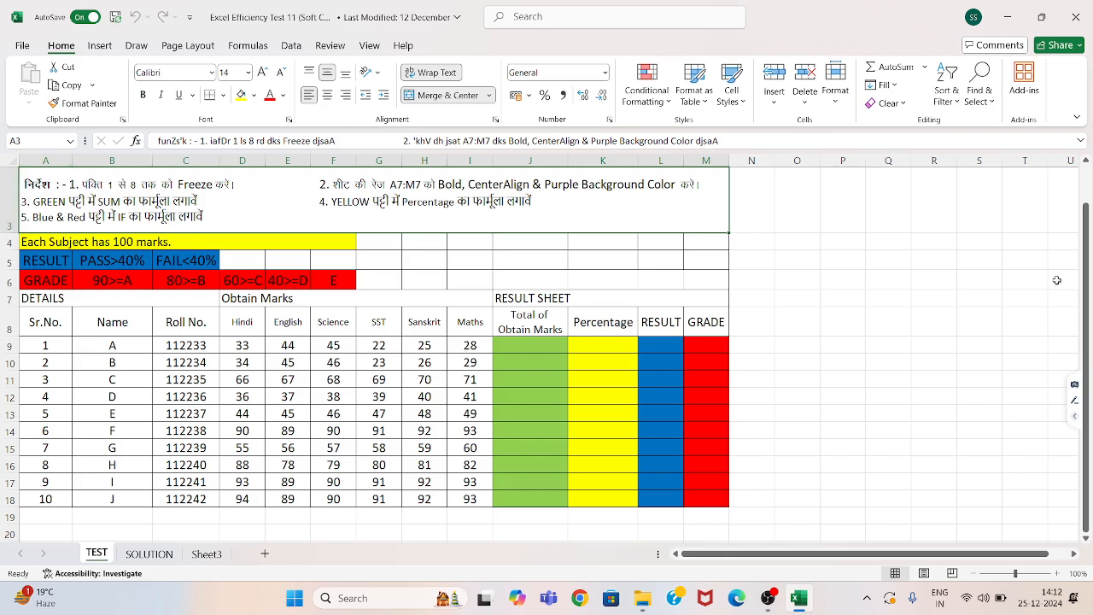
pyautogui.moveTo(1087, 282); pyautogui.dragTo(1089, 135)
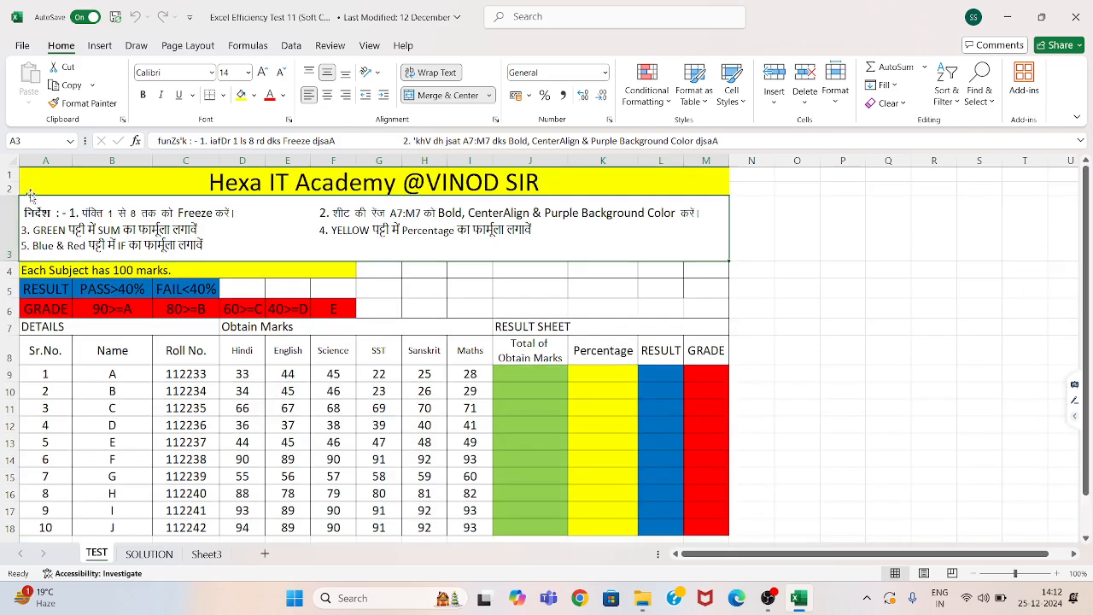
pyautogui.moveTo(9, 175); pyautogui.dragTo(9, 357)
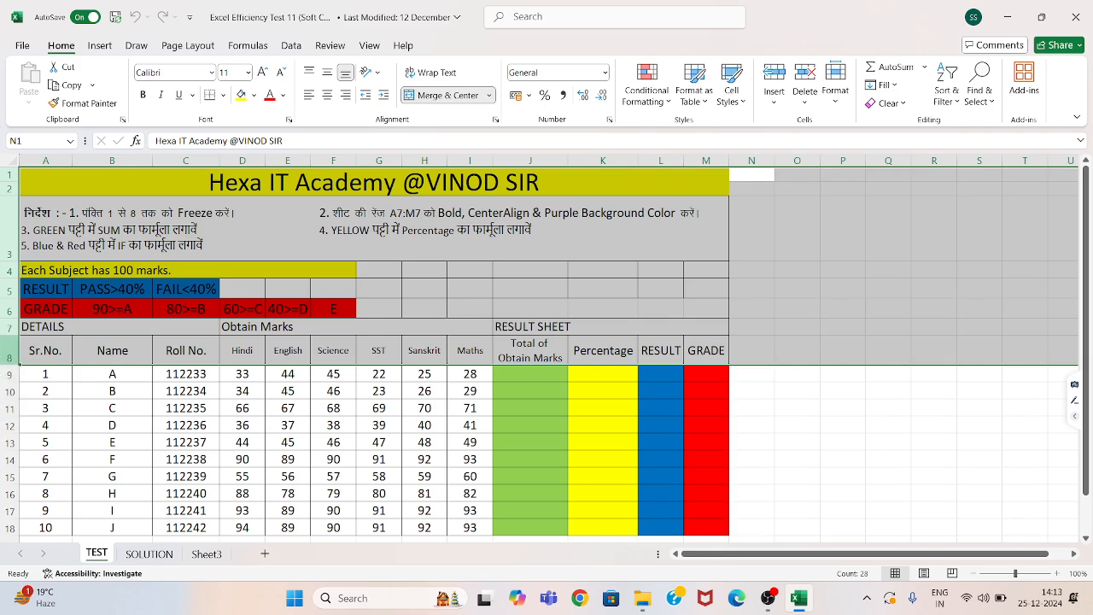
pyautogui.click(9, 357)
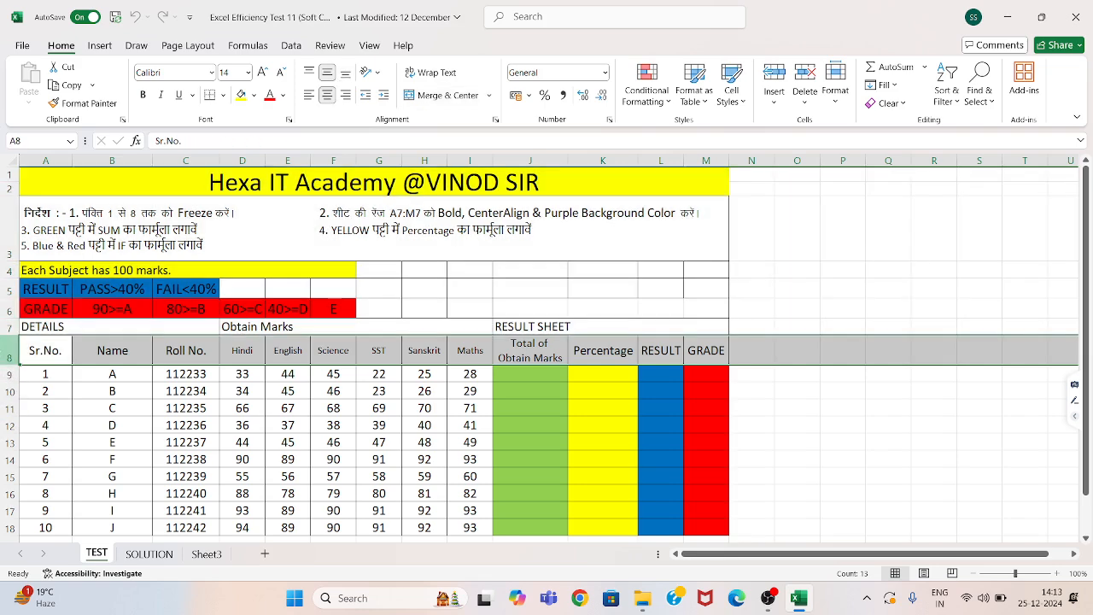
pyautogui.click(8, 373)
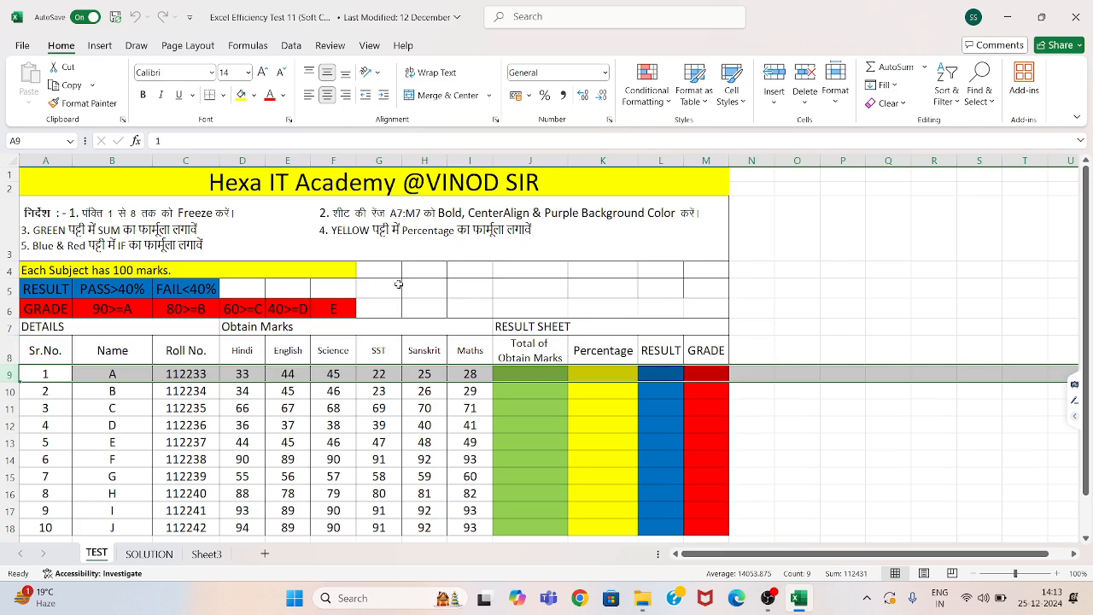
pyautogui.click(371, 47)
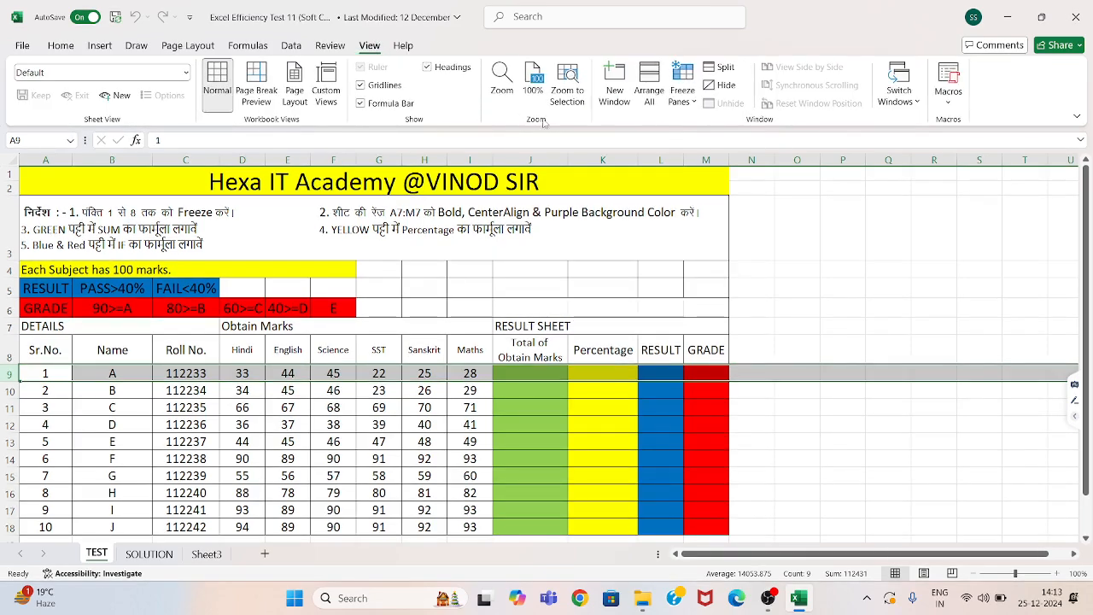
pyautogui.click(686, 105)
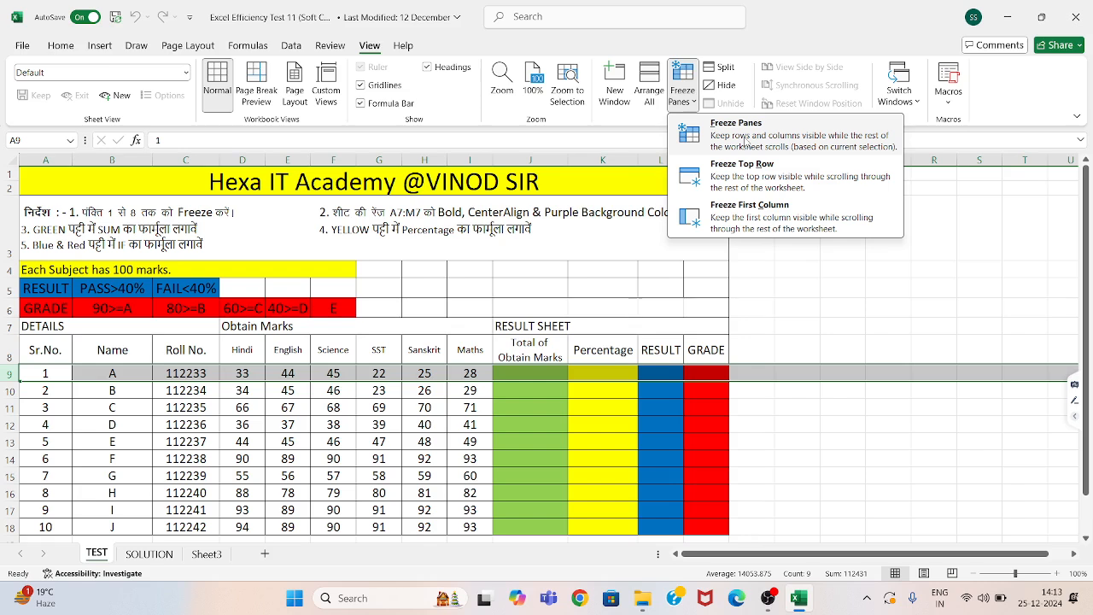
pyautogui.click(745, 140)
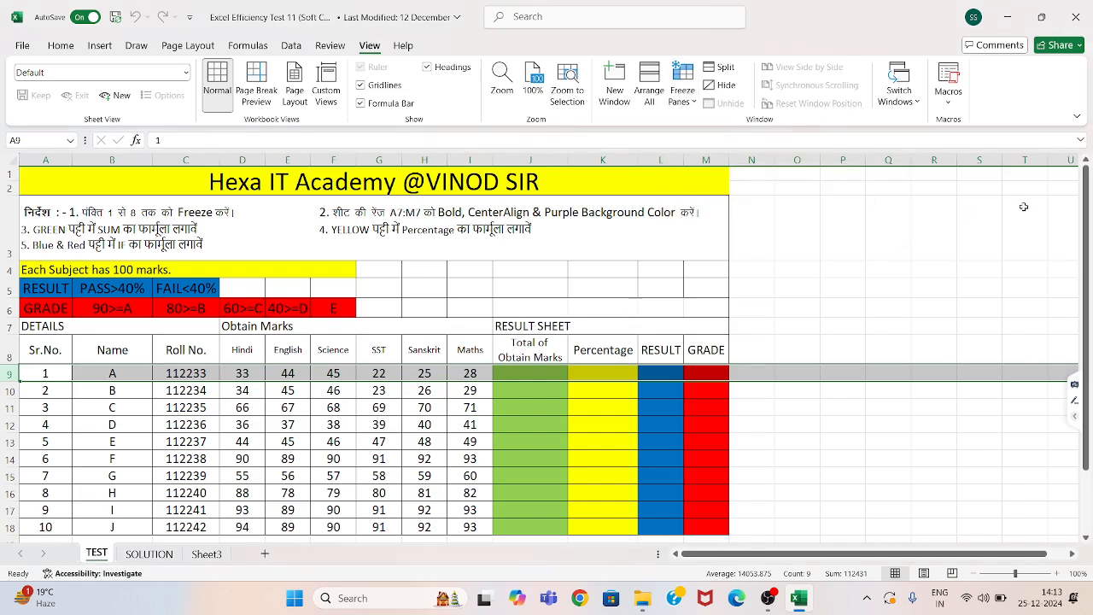
# Step: Check the frozen header rows by moving down past the student data and back up to row 9
pyautogui.moveTo(1087, 189); pyautogui.dragTo(1087, 198)
pyautogui.moveTo(1090, 268); pyautogui.dragTo(1087, 226)
pyautogui.click(1086, 540)
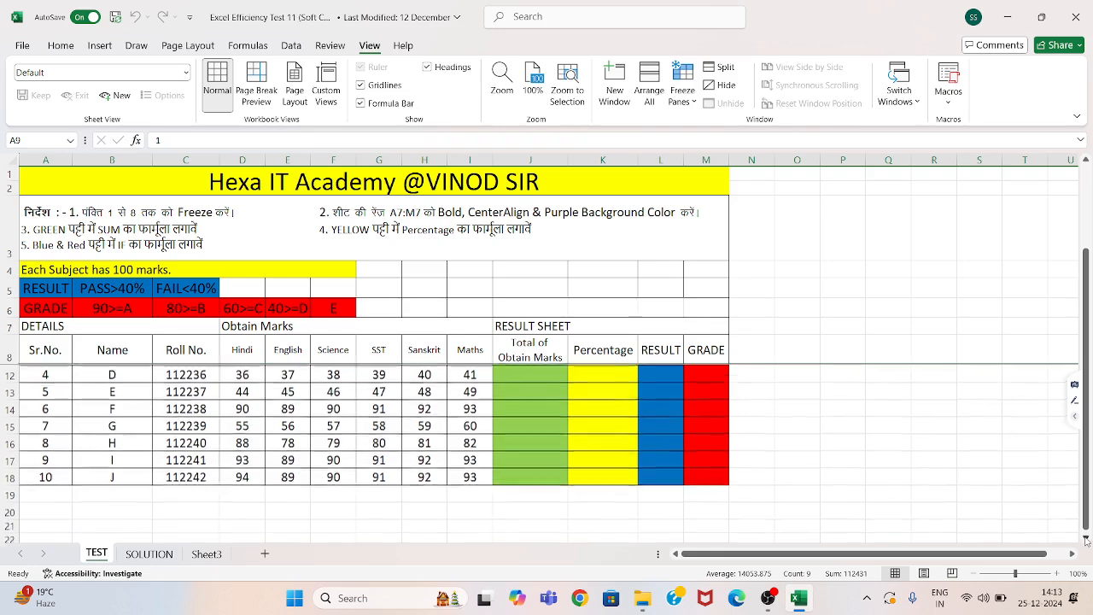
pyautogui.click(1086, 539)
pyautogui.click(1086, 540)
pyautogui.click(1086, 540)
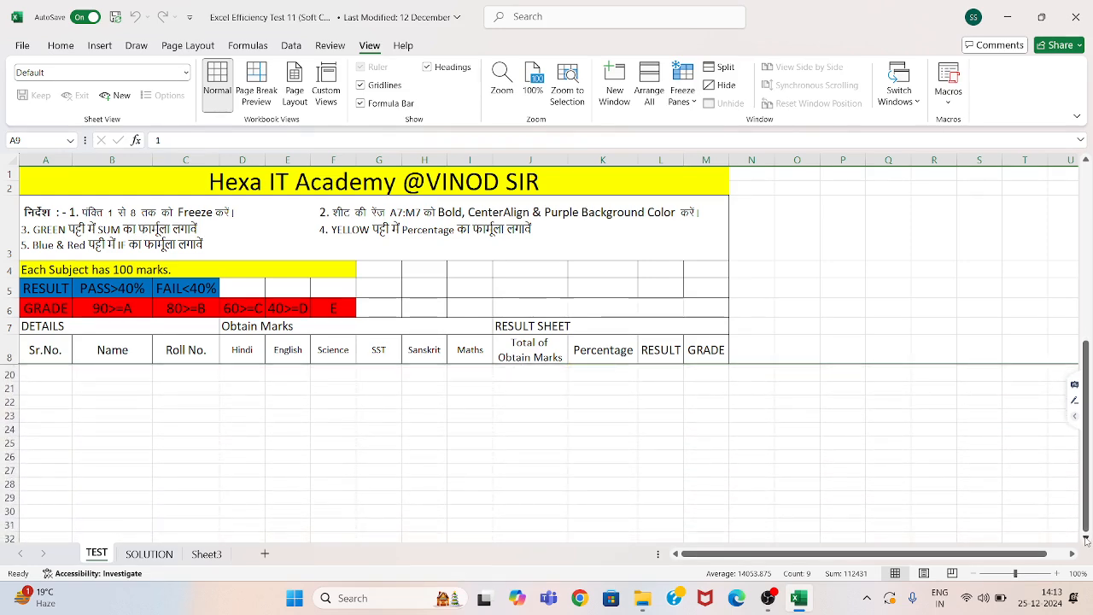
pyautogui.moveTo(1087, 427); pyautogui.dragTo(1091, 217)
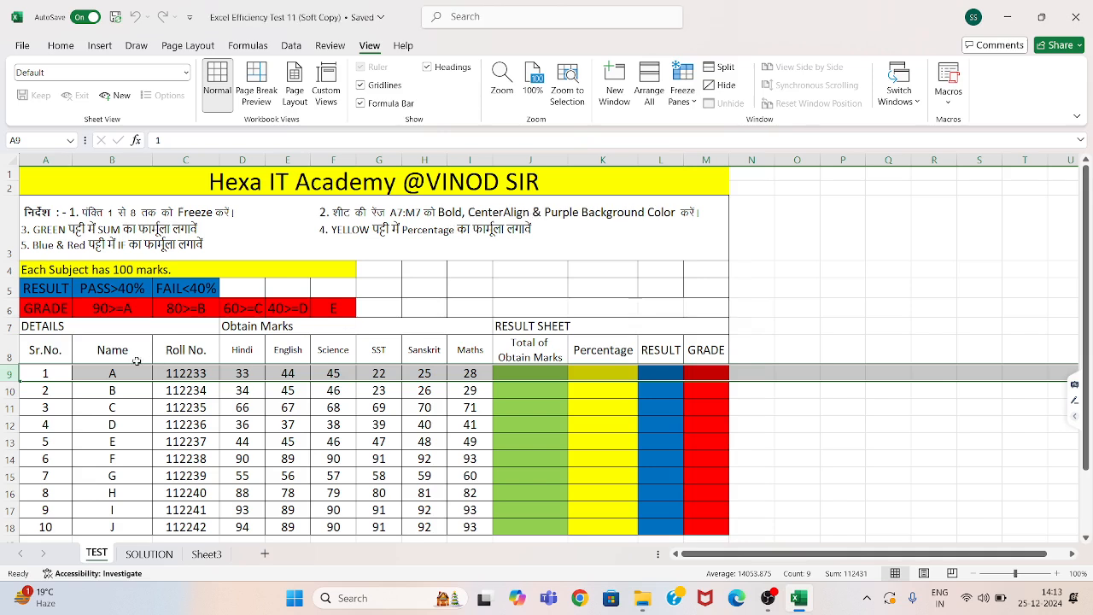
# Step: Format the range A7:M7 with bold text, centre alignment and the standard purple fill
pyautogui.click(37, 140)
pyautogui.write('A7:M8')
pyautogui.press('BackSpace')
pyautogui.write('7')
pyautogui.press('Return')
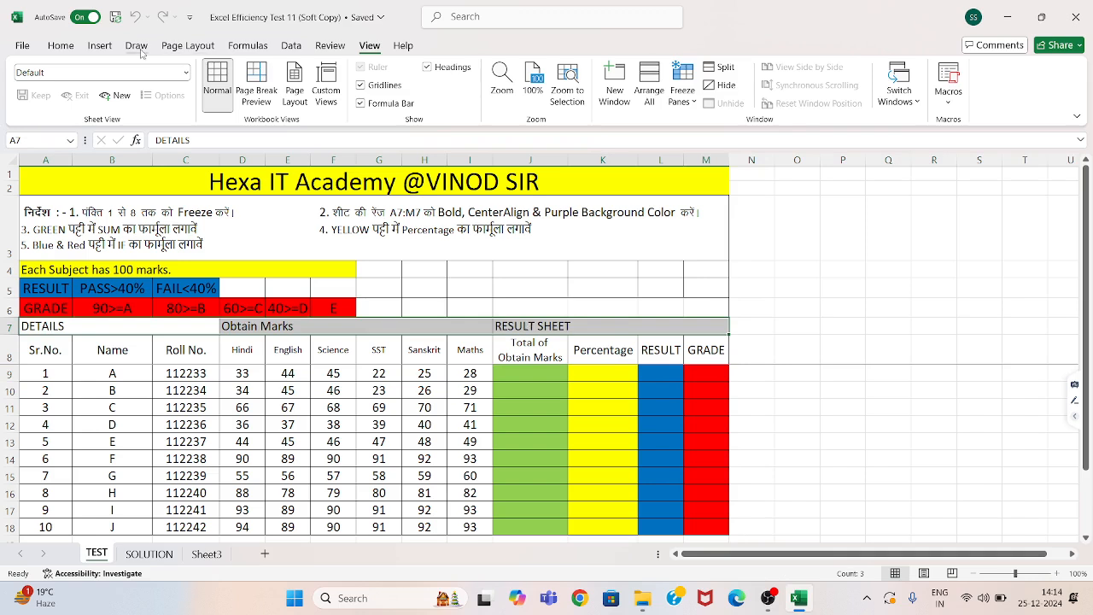
pyautogui.click(60, 45)
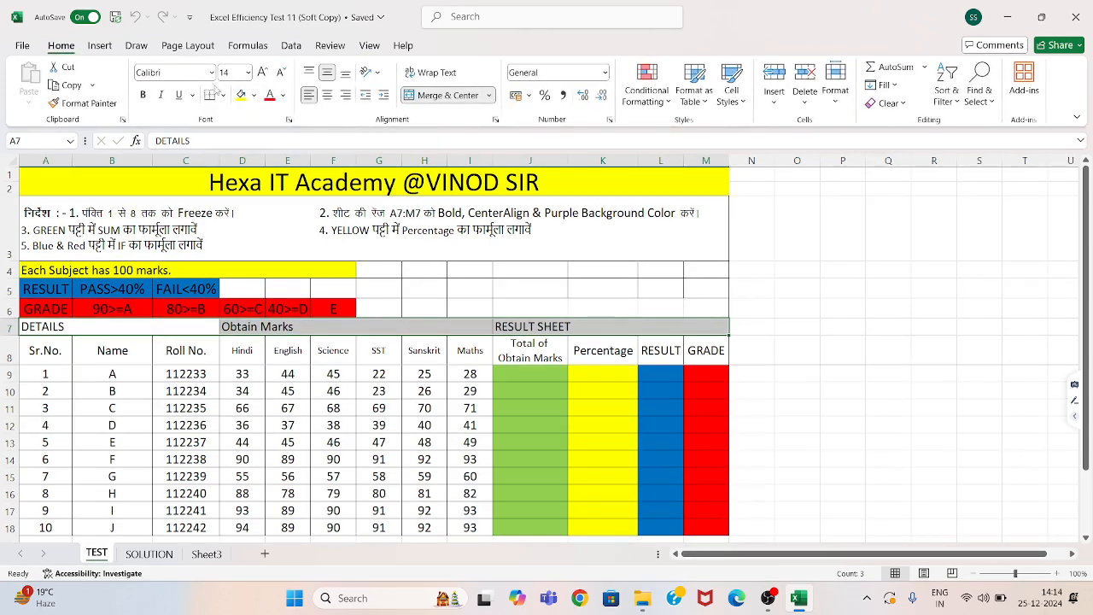
pyautogui.click(143, 94)
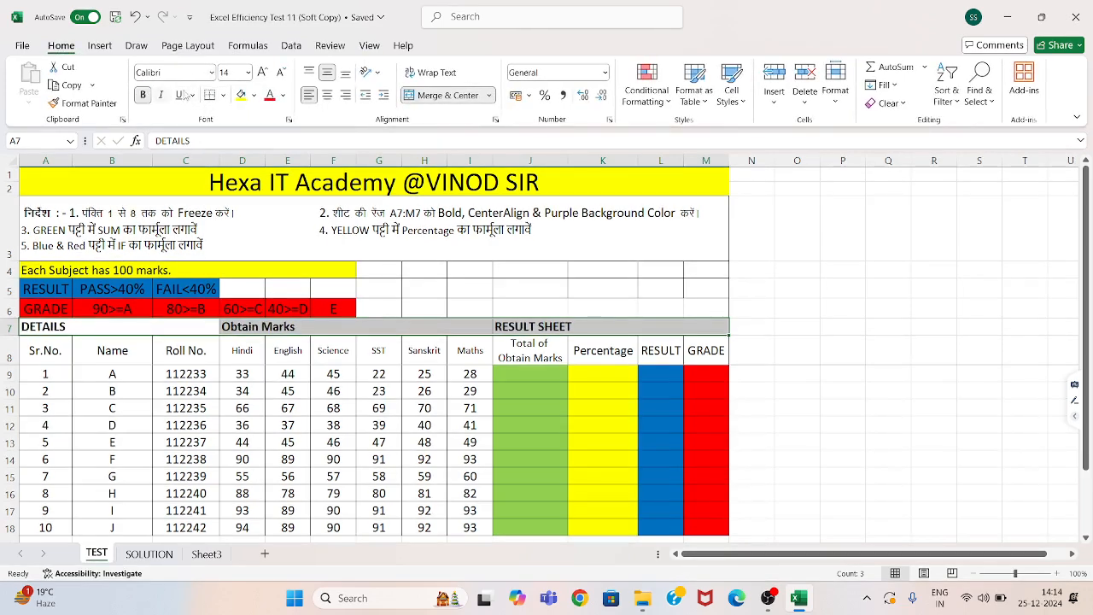
pyautogui.click(328, 95)
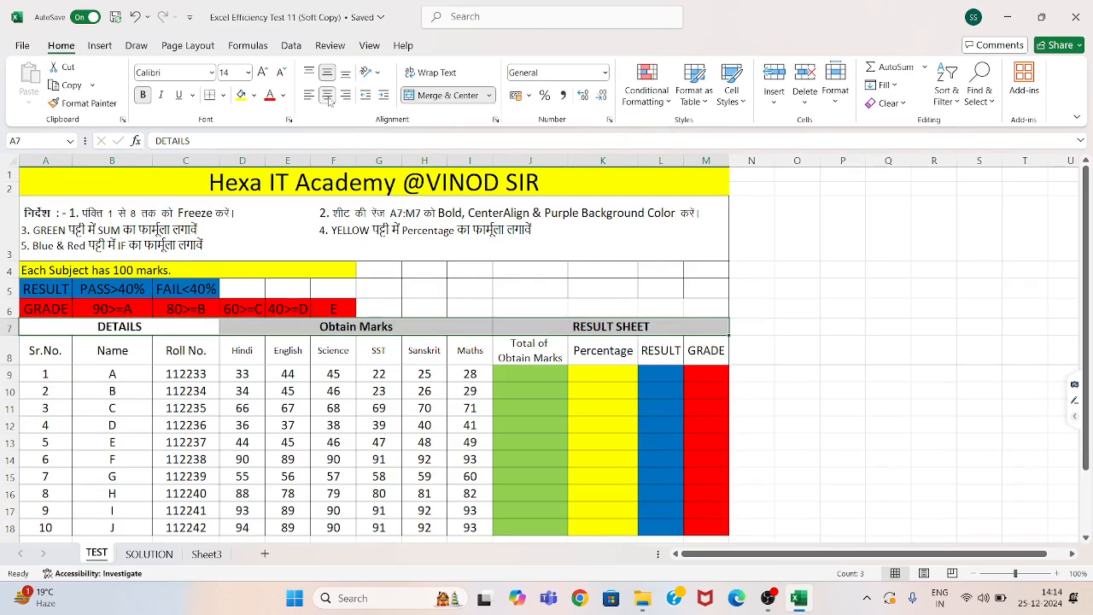
pyautogui.click(254, 96)
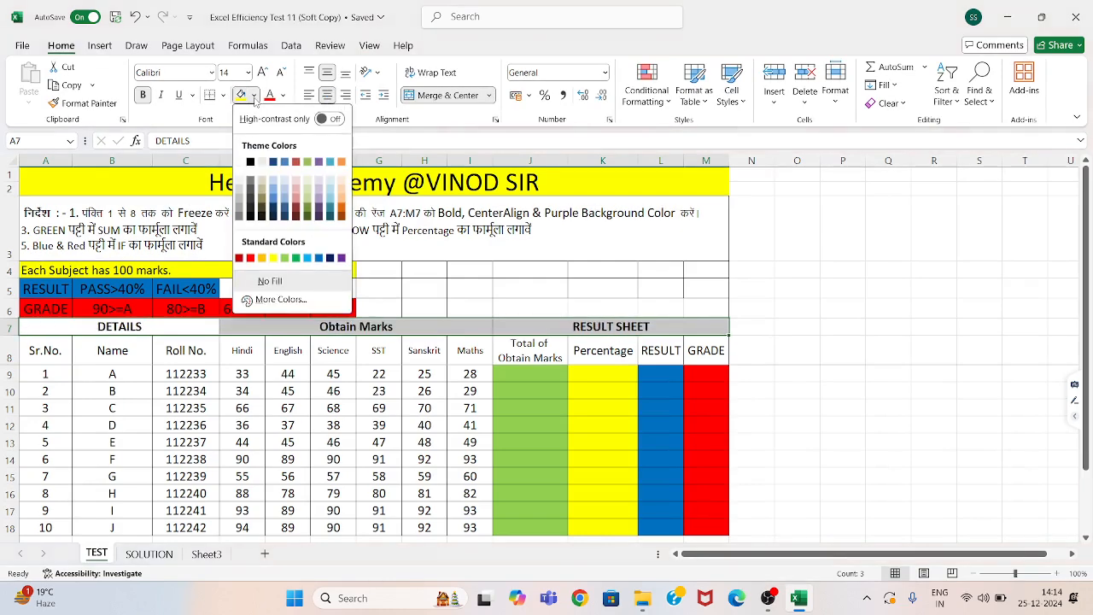
pyautogui.click(342, 258)
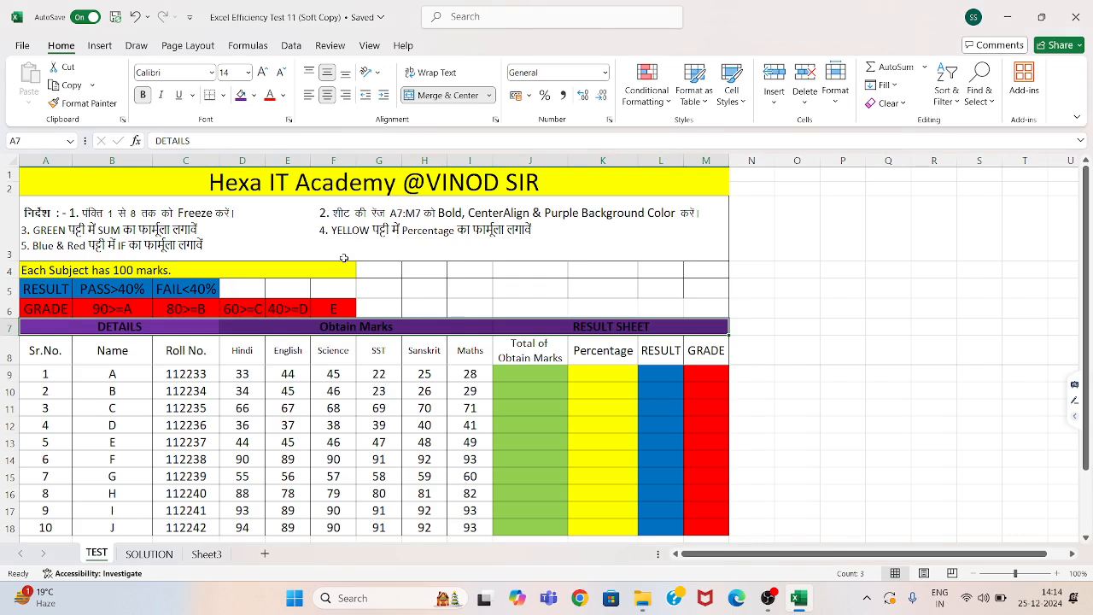
# Step: Enter =SUM(D9:I9) in J9 for the total of obtained marks and fill it down to J18
pyautogui.click(529, 373)
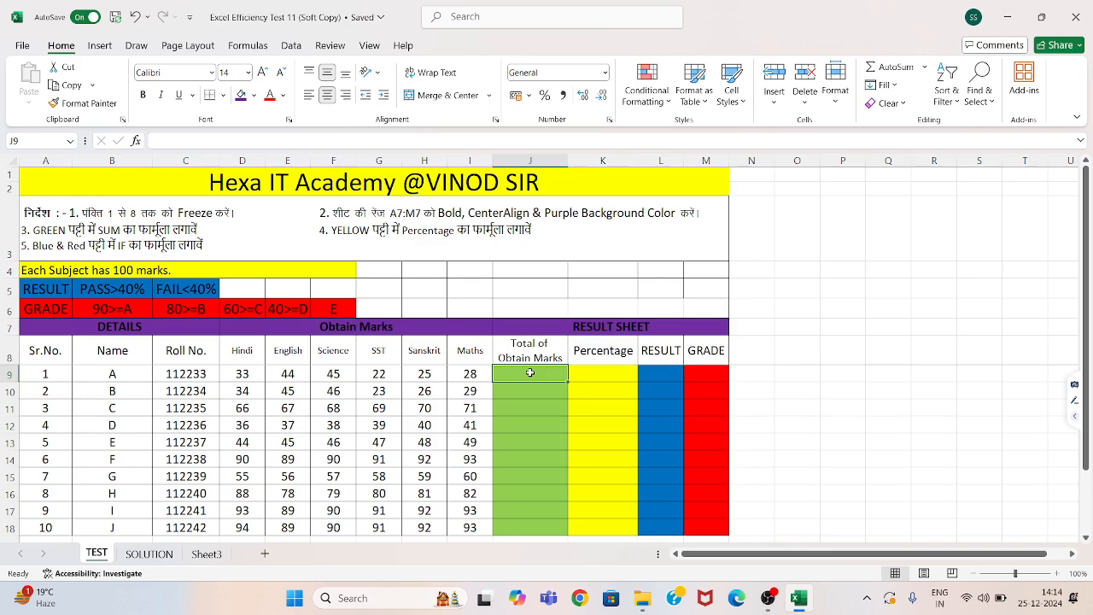
pyautogui.write('=SUM(')
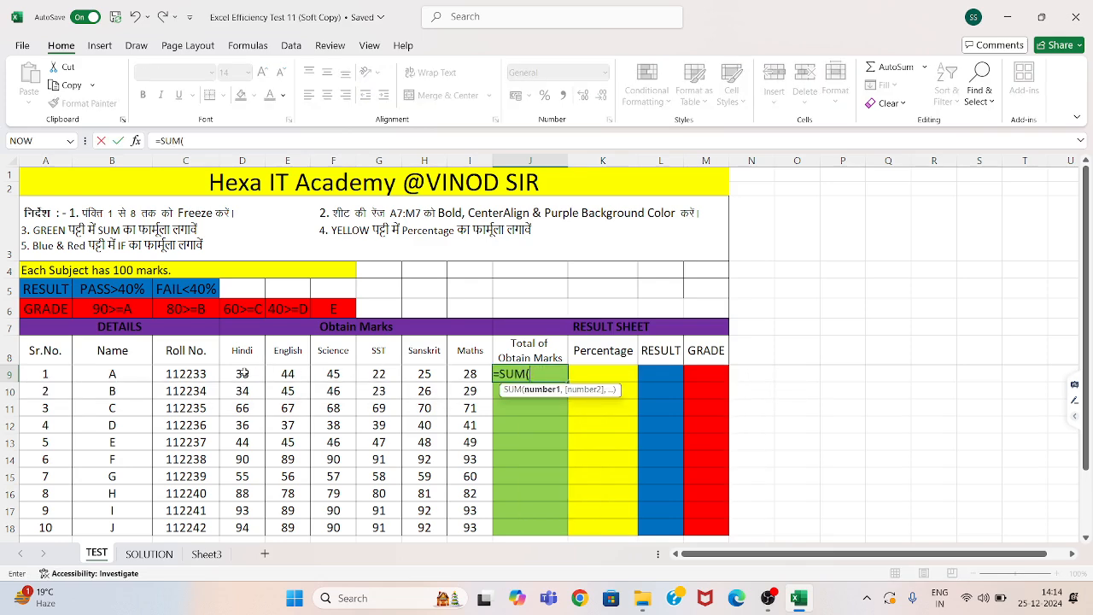
pyautogui.moveTo(243, 373); pyautogui.dragTo(458, 374)
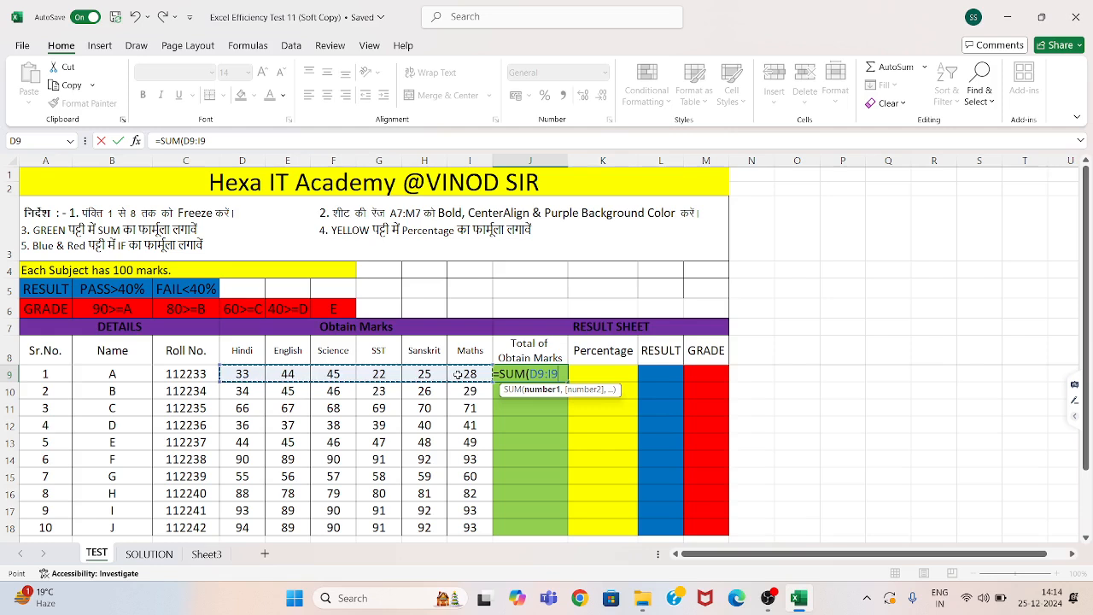
pyautogui.write(')')
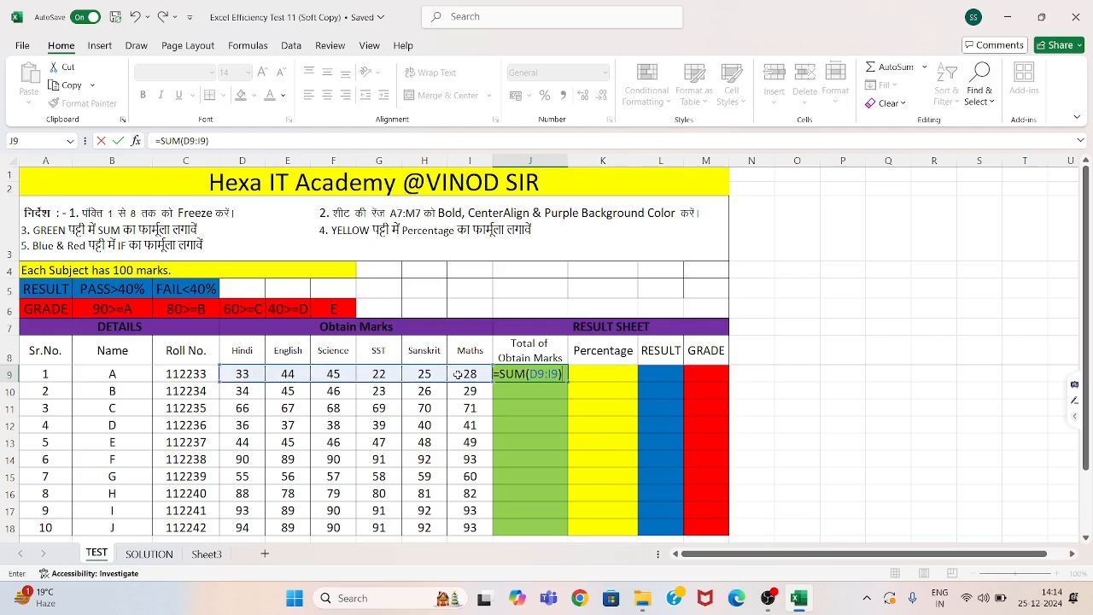
pyautogui.press('Return')
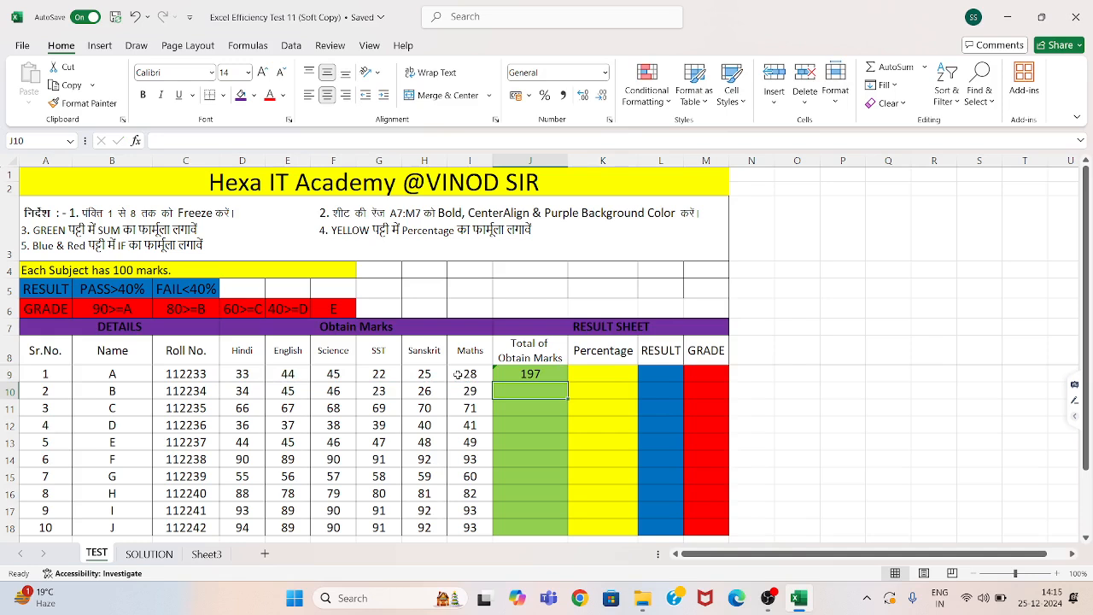
pyautogui.click(543, 368)
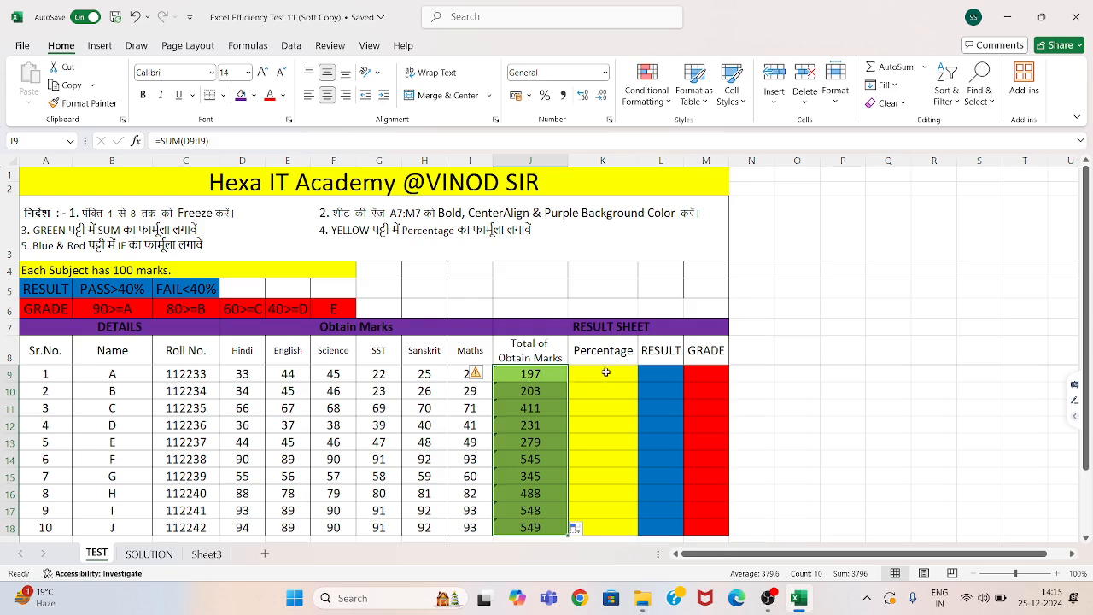
# Step: Enter =J9/600*100 in K9 for the percentage and fill it down to K18
pyautogui.click(603, 373)
pyautogui.write('=')
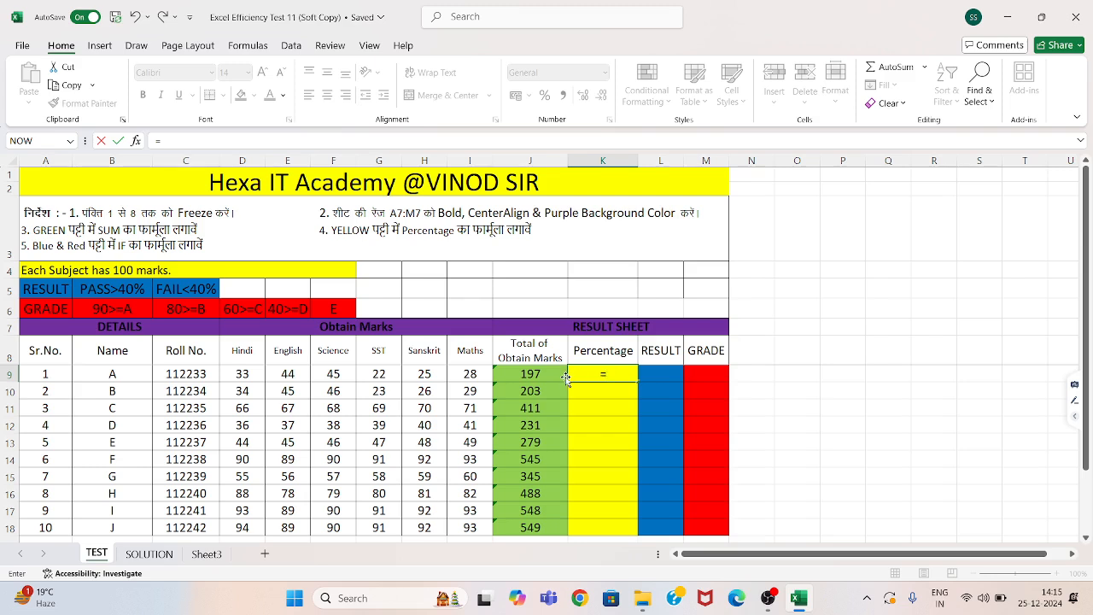
pyautogui.click(537, 373)
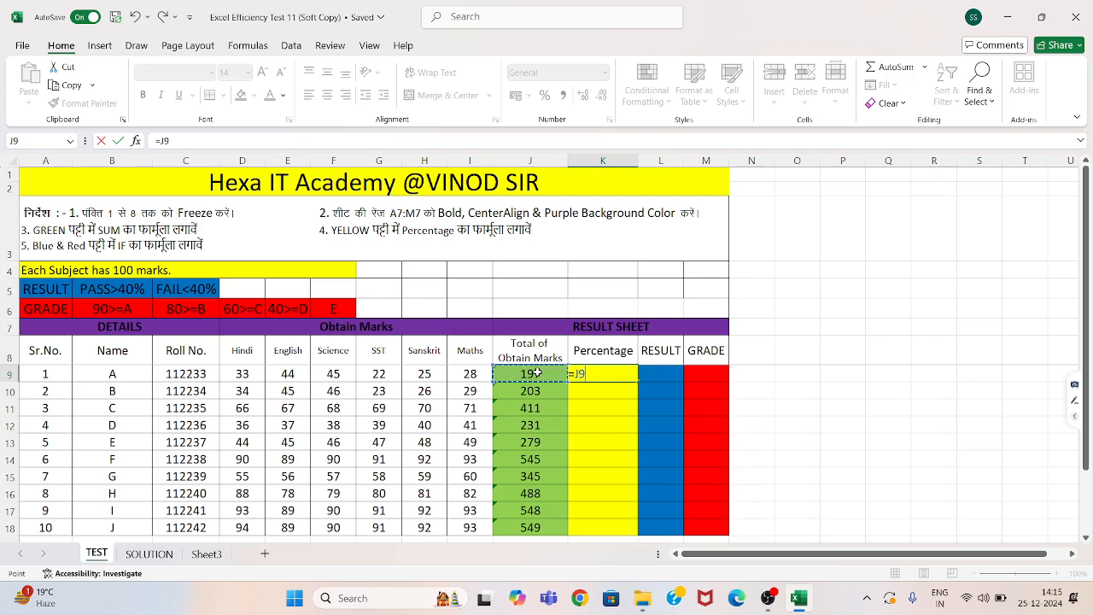
pyautogui.write('/')
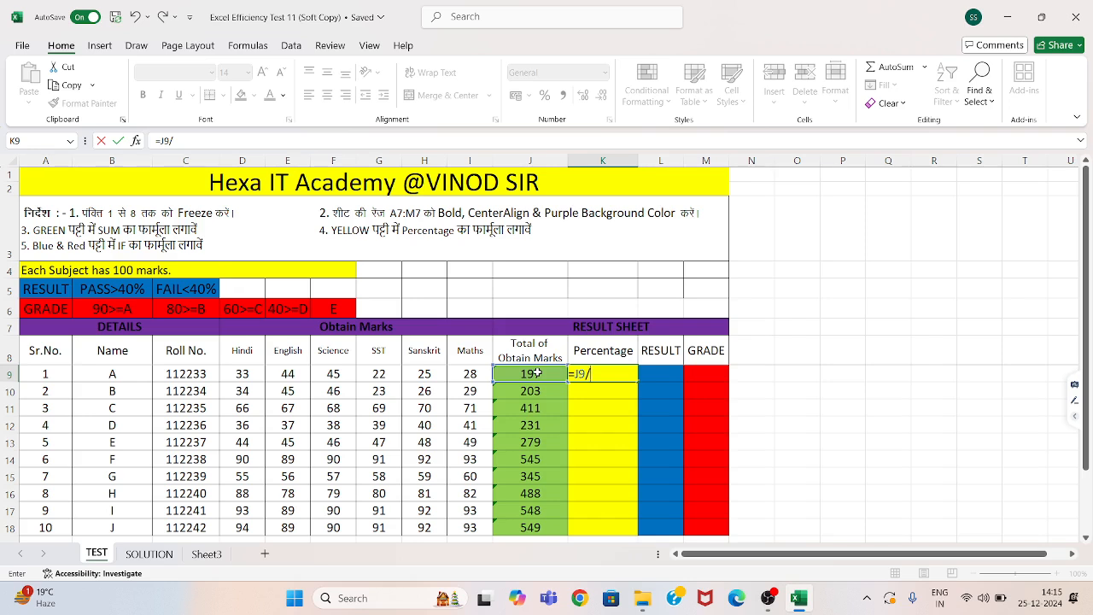
pyautogui.write('600*100')
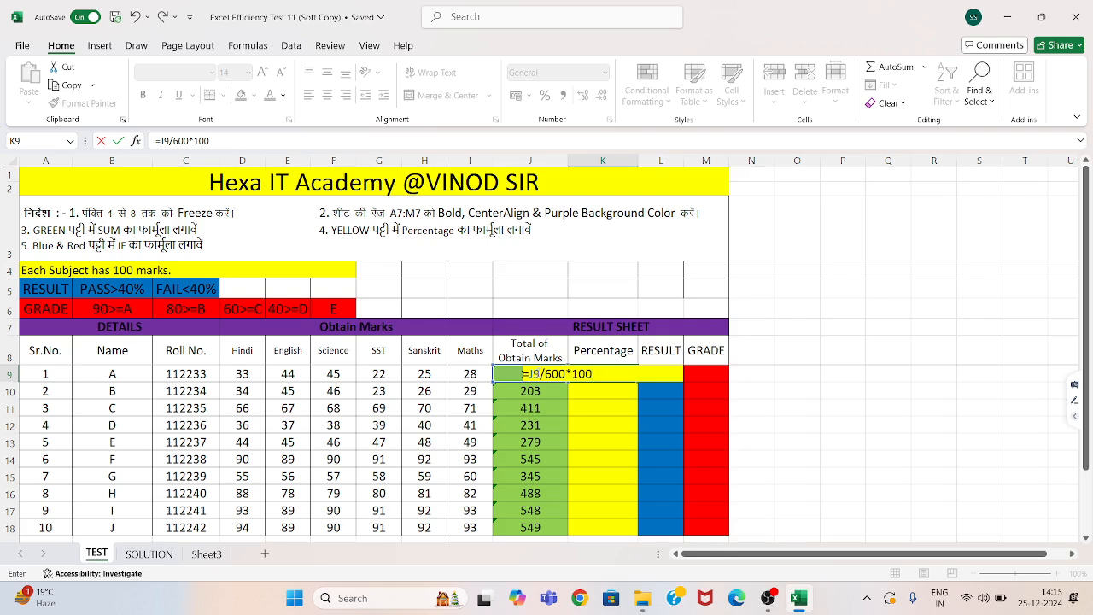
pyautogui.hotkey('ctrl', 'Return')
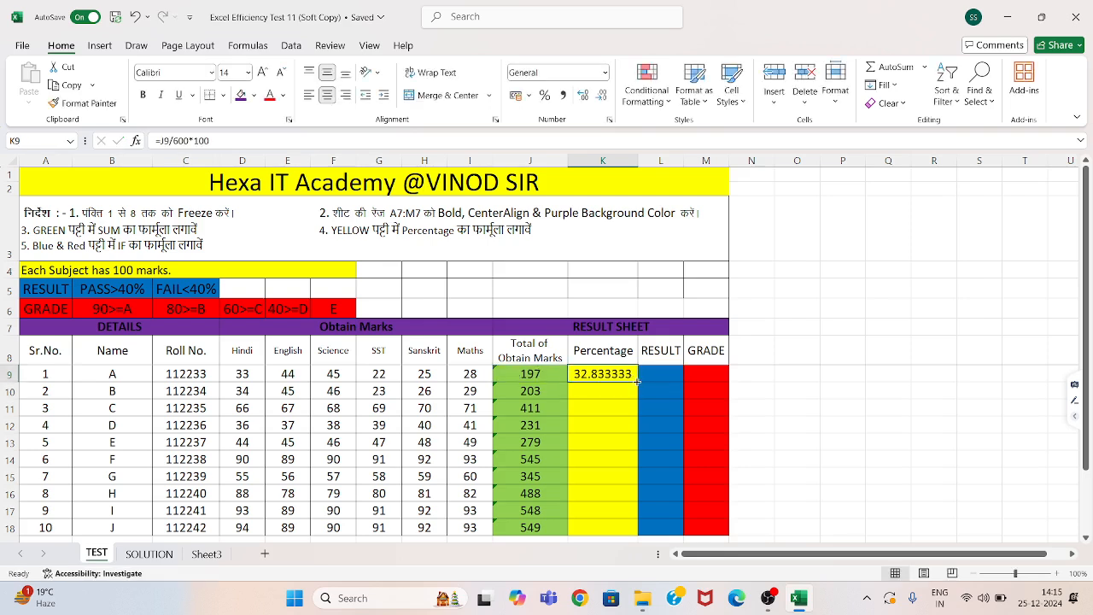
pyautogui.doubleClick(637, 382)
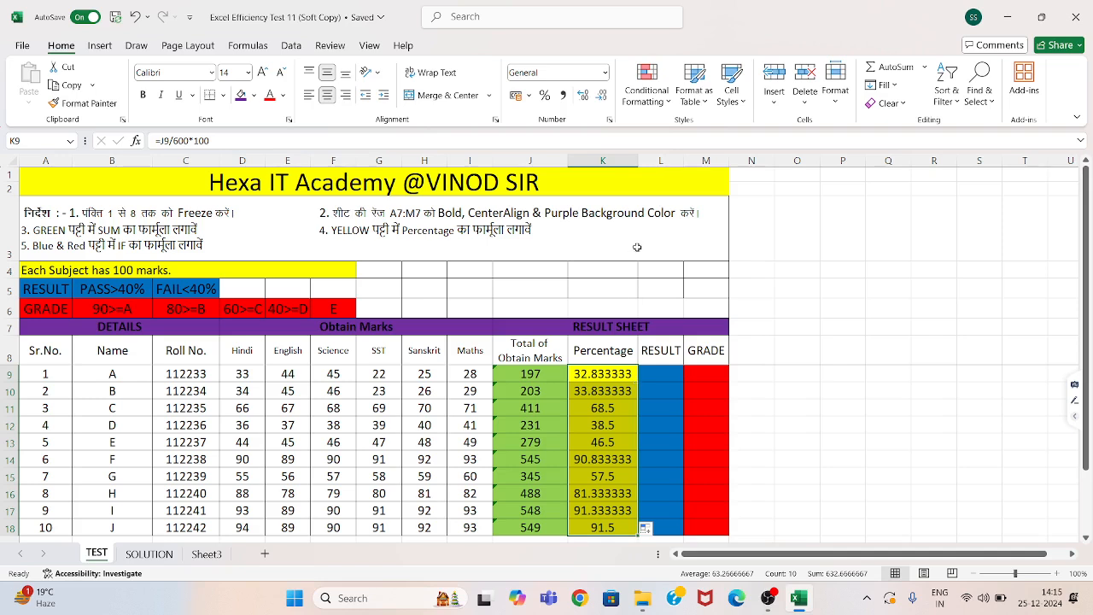
# Step: Reduce the percentages in K9:K18 to two decimal places
pyautogui.click(602, 95)
pyautogui.click(602, 95)
pyautogui.click(602, 95)
pyautogui.click(602, 96)
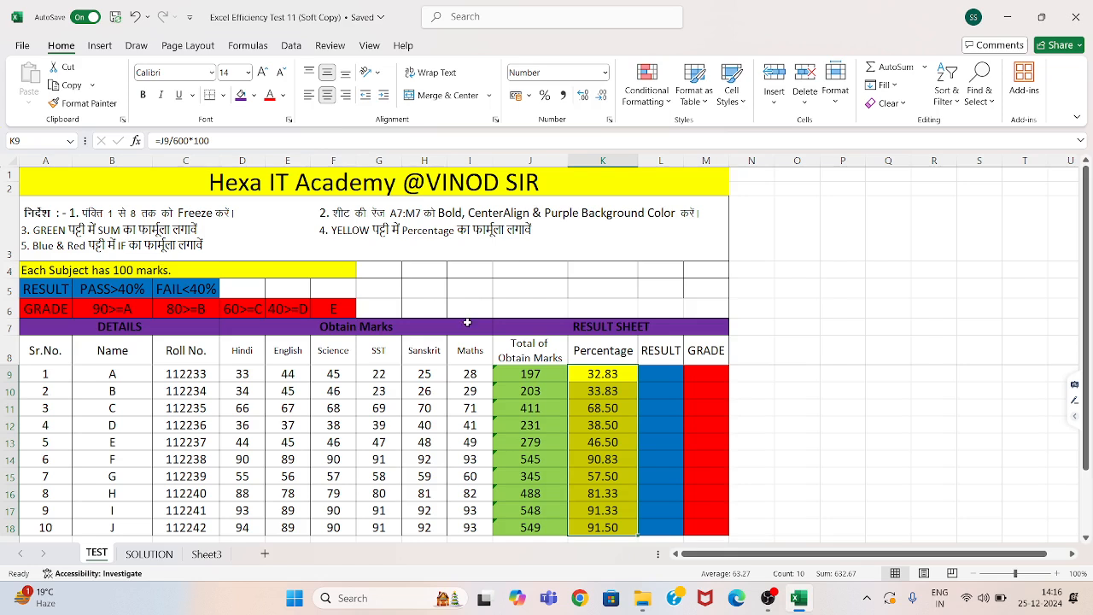
# Step: Enter =IF(K9<40,"Fail","Pass") in L9 for the result and fill it down to L18
pyautogui.click(657, 371)
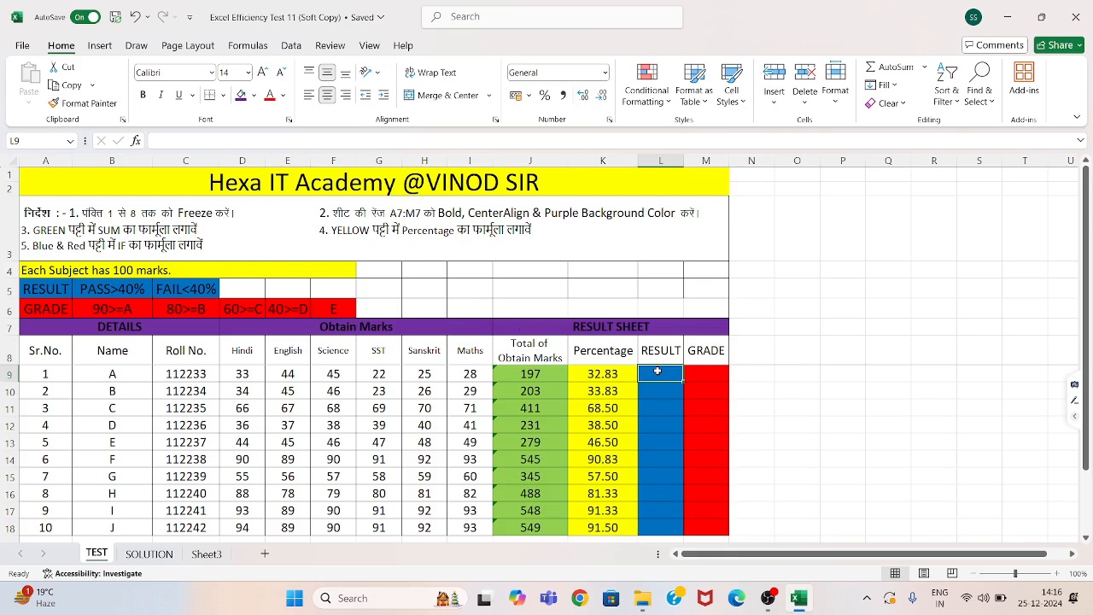
pyautogui.write('=if')
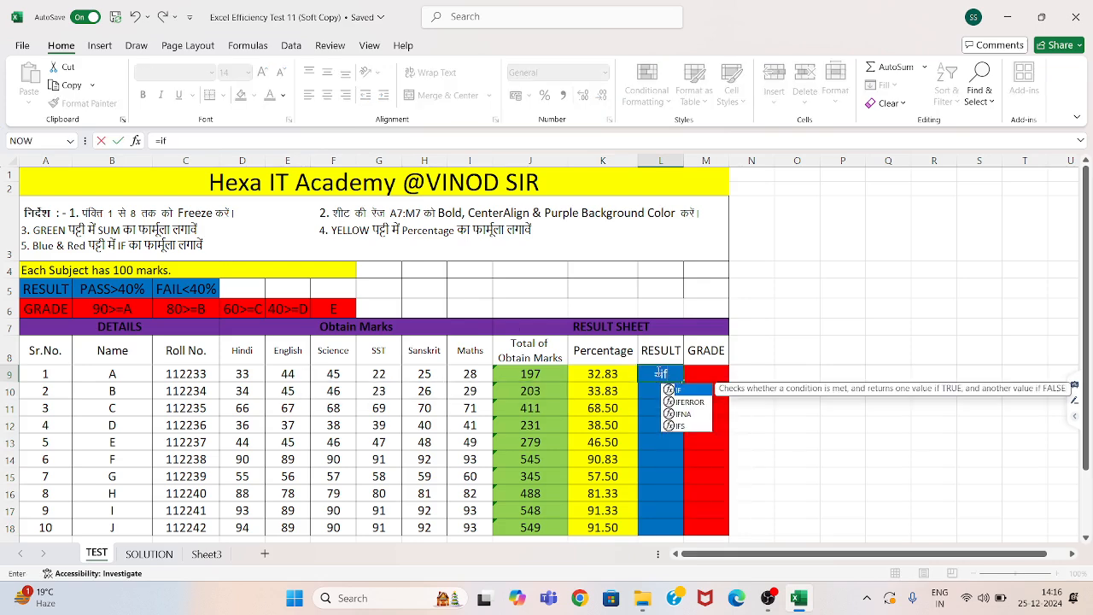
pyautogui.press('Tab')
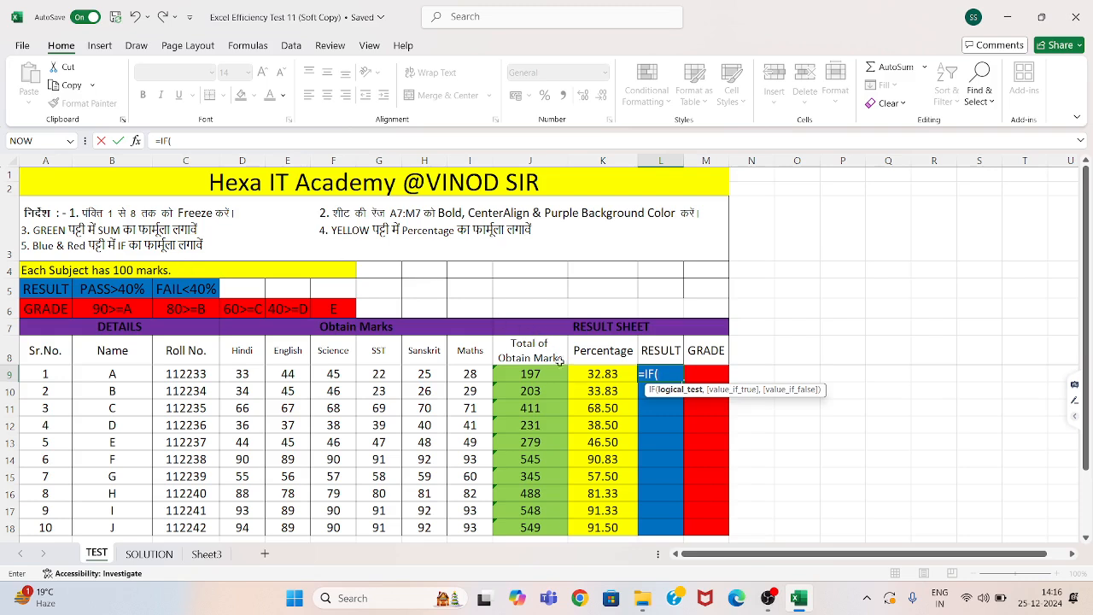
pyautogui.click(595, 374)
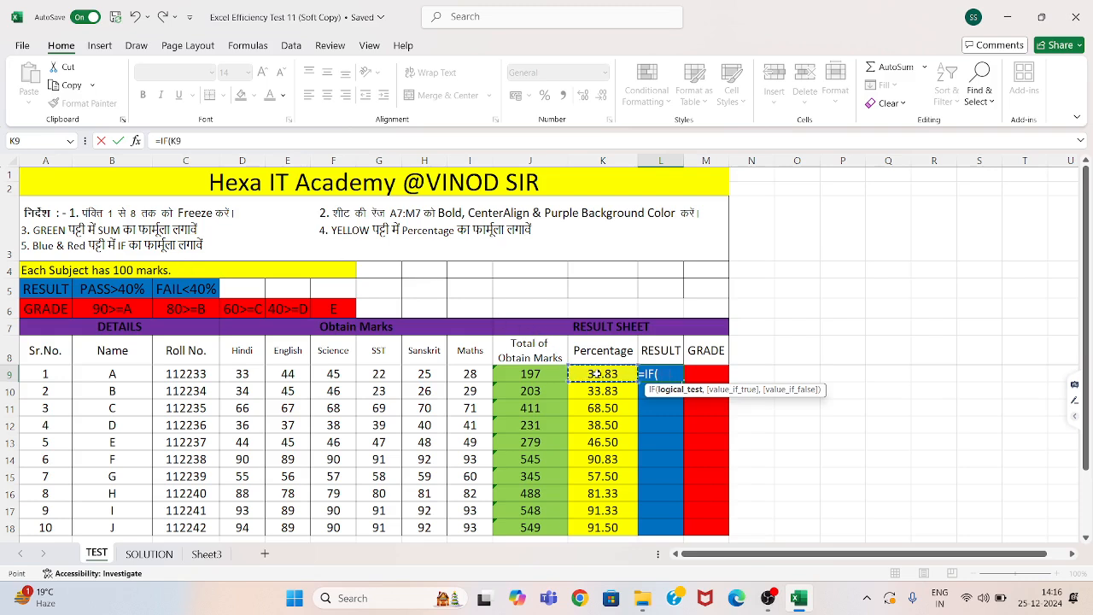
pyautogui.write('<40')
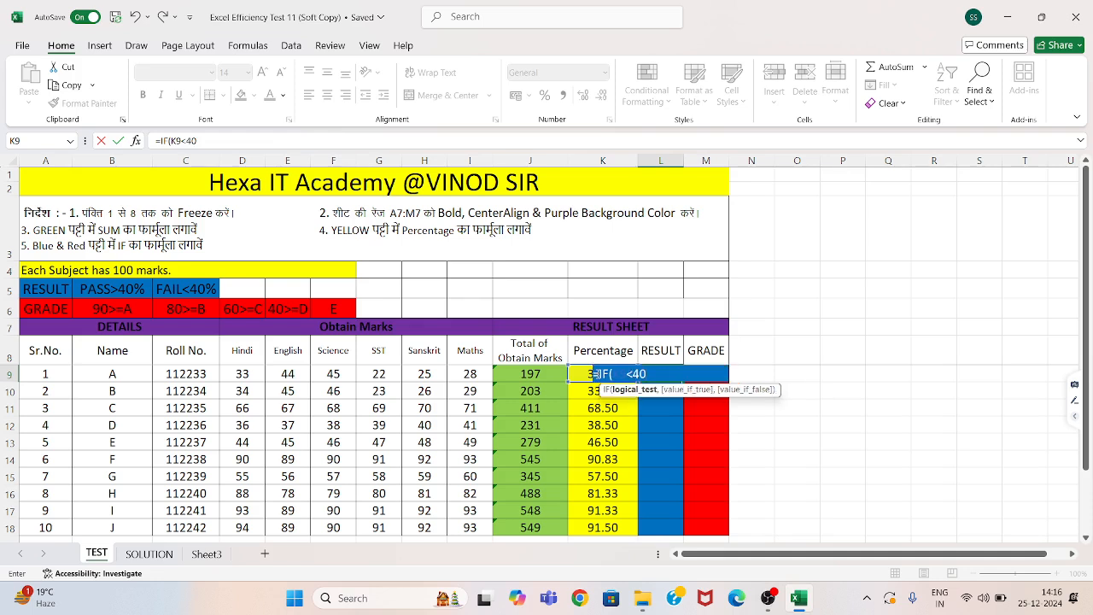
pyautogui.write(',"')
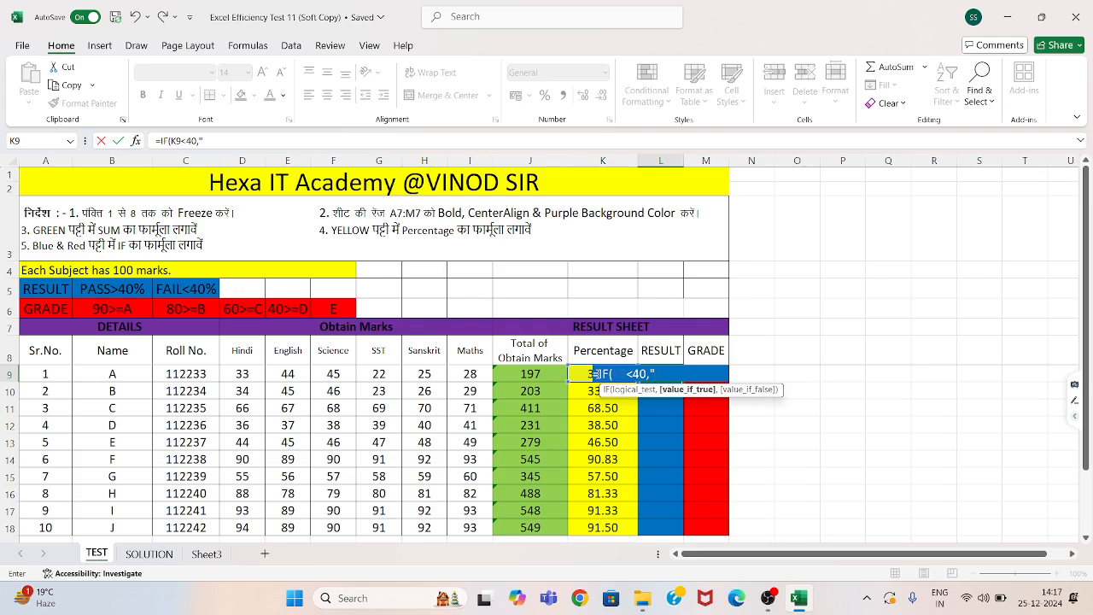
pyautogui.write('Fail","Pass')
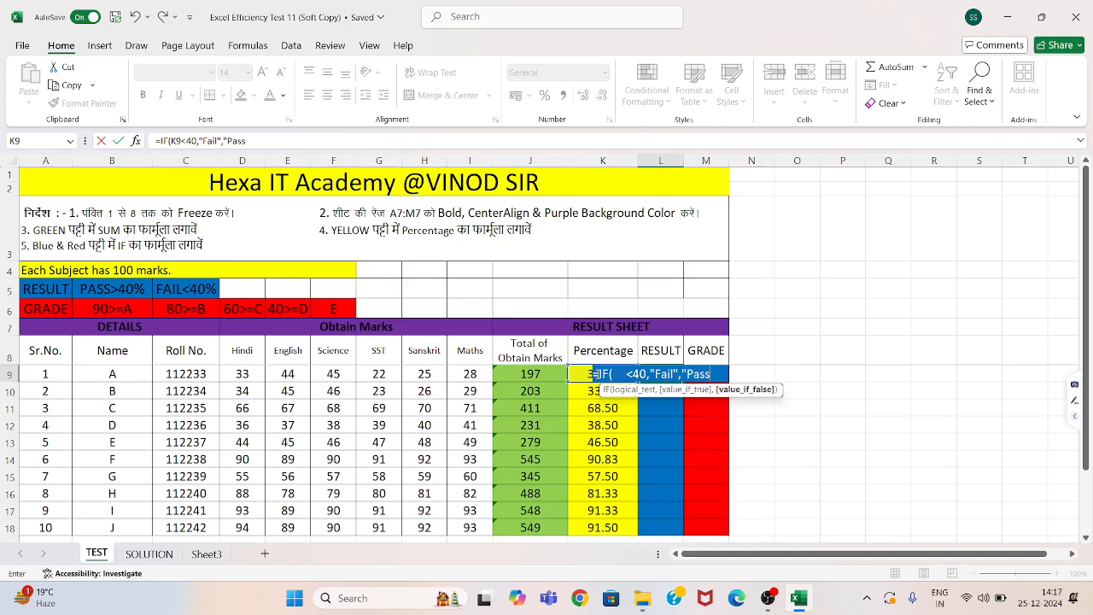
pyautogui.write('")')
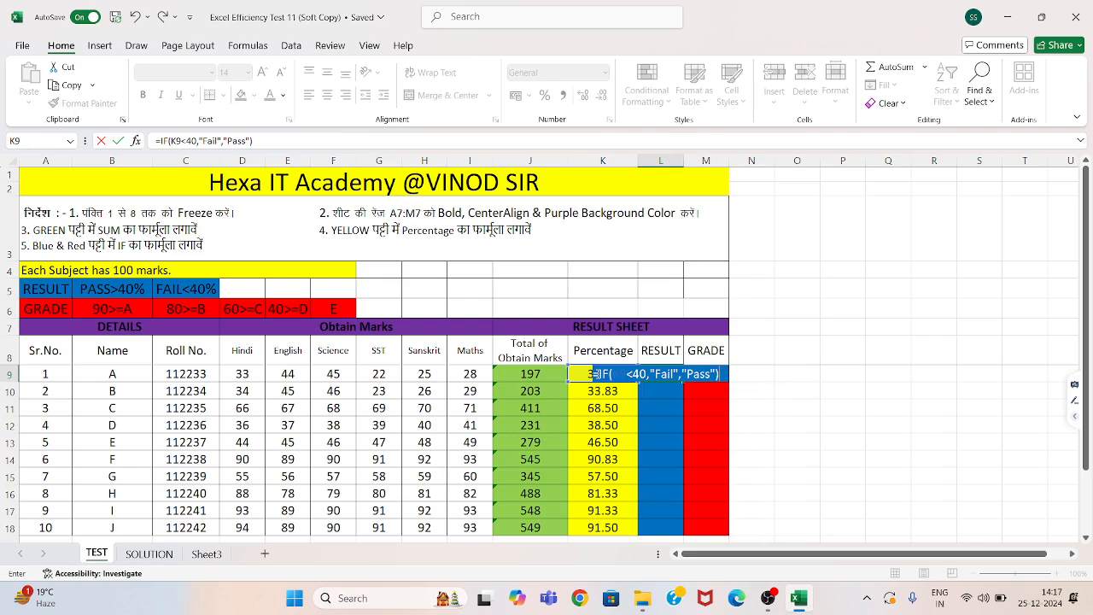
pyautogui.hotkey('ctrl', 'Return')
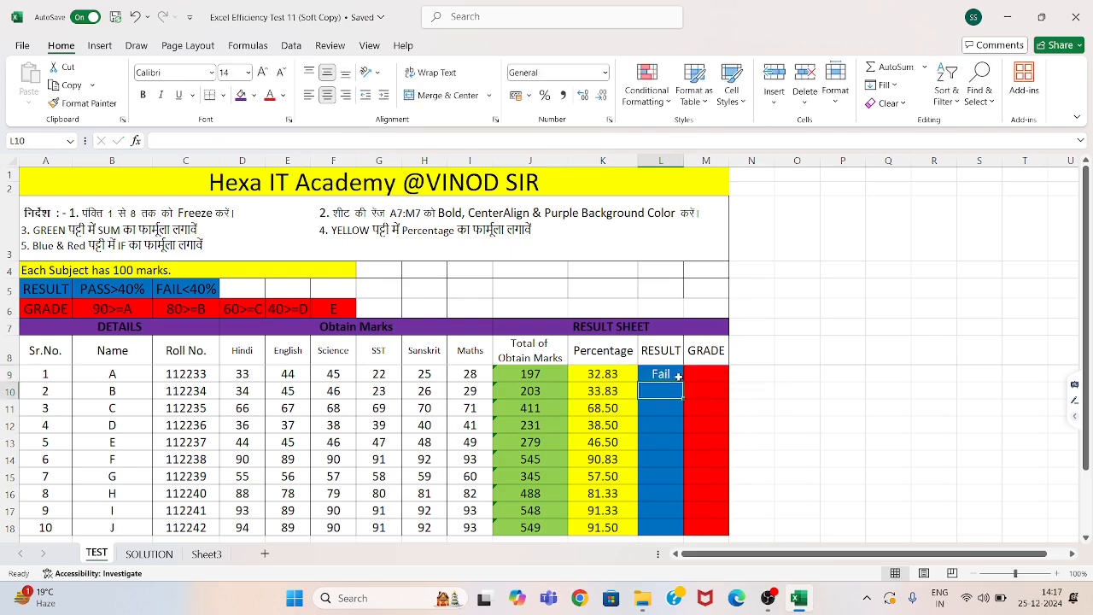
pyautogui.doubleClick(679, 374)
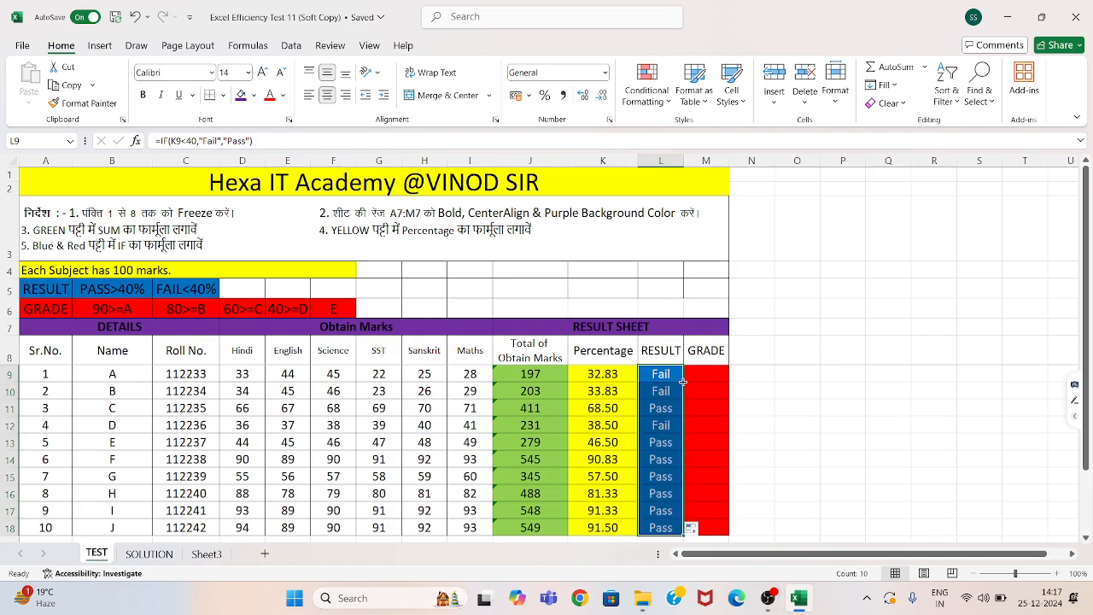
# Step: Change the condition of the IF formula in L9 to K9>40 and its value if true to "Pass"
pyautogui.doubleClick(669, 374)
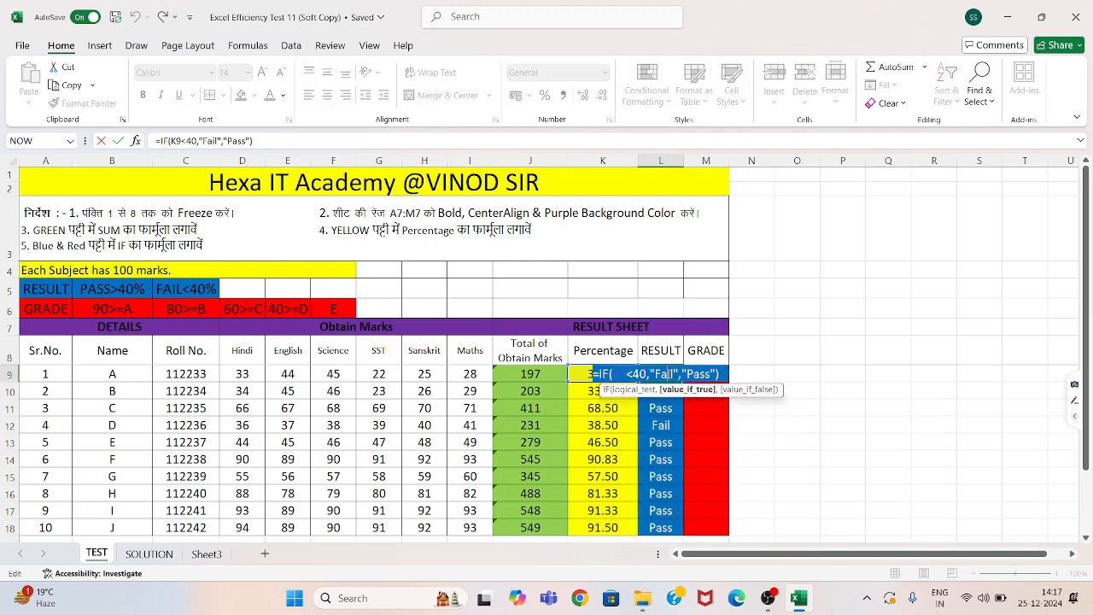
pyautogui.click(633, 374)
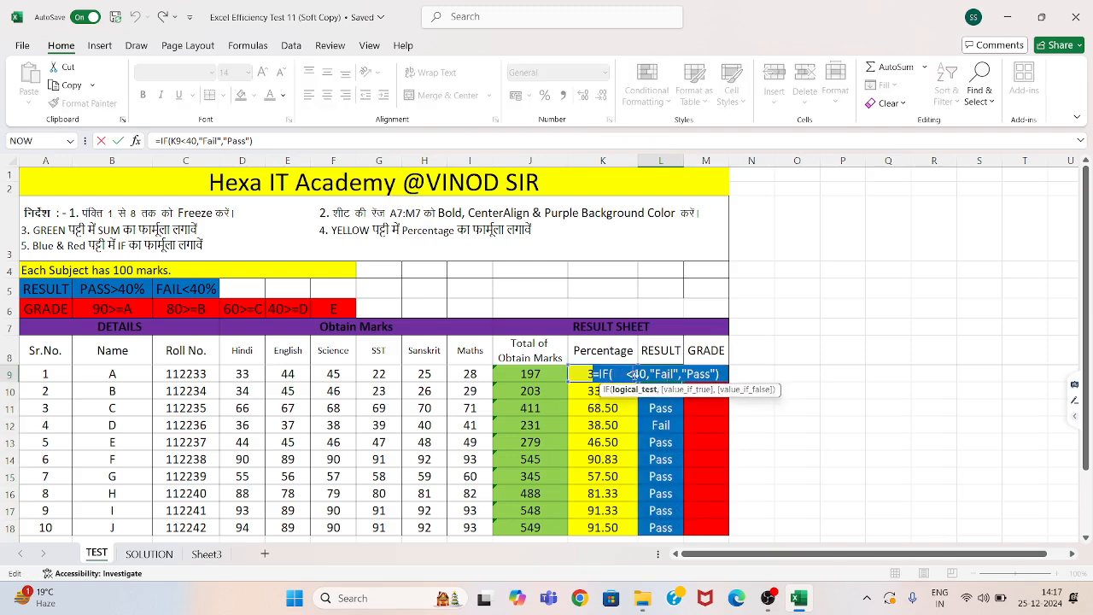
pyautogui.press('BackSpace')
pyautogui.write('>')
pyautogui.moveTo(650, 373); pyautogui.dragTo(679, 374)
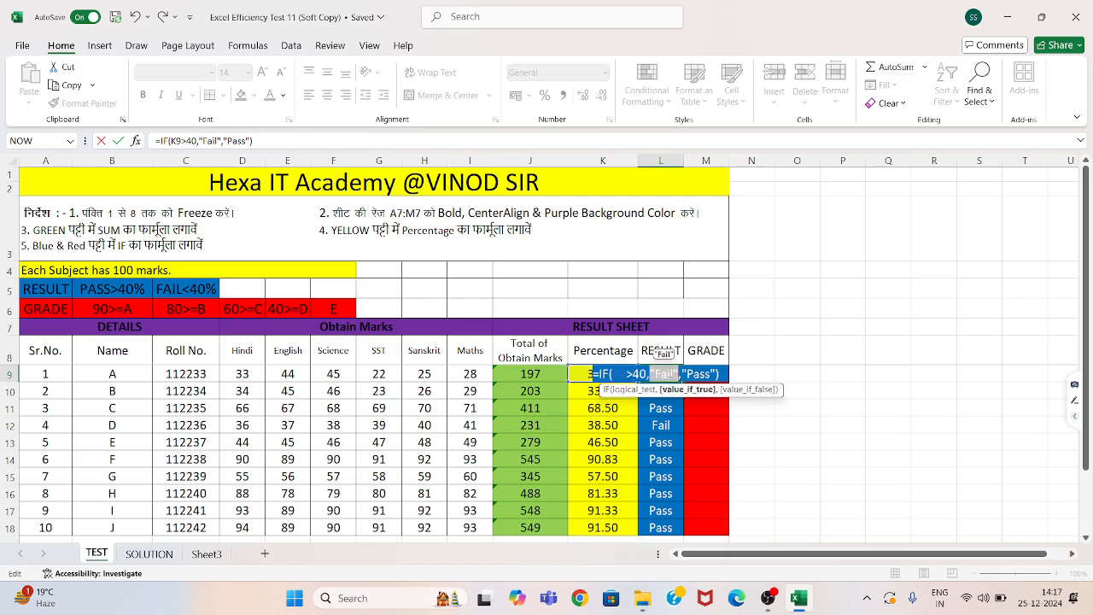
pyautogui.click(679, 374)
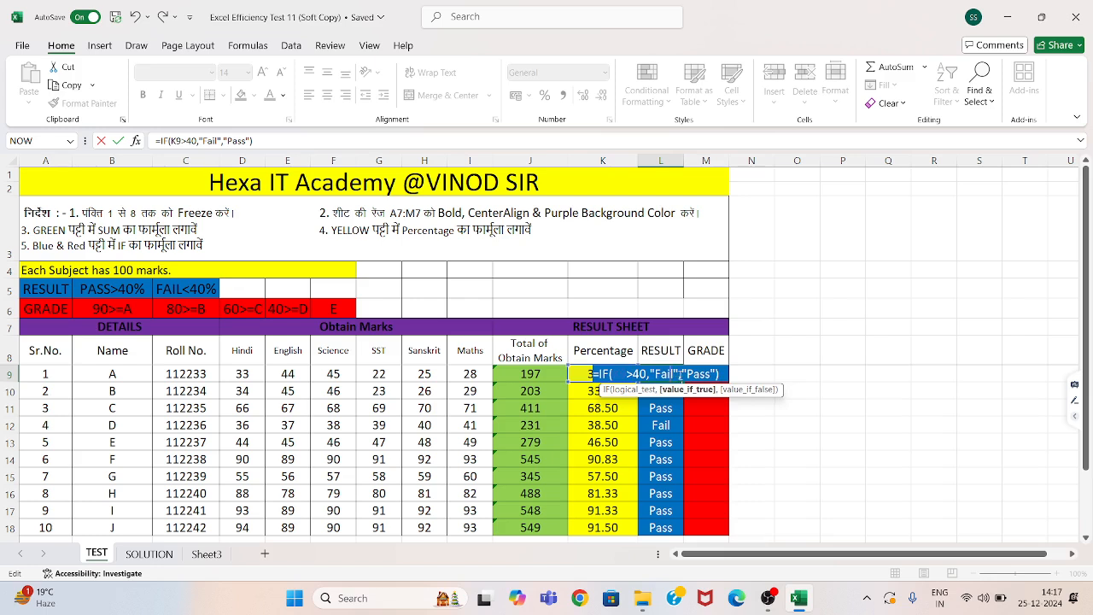
pyautogui.press('BackSpace')
pyautogui.press('BackSpace')
pyautogui.press('BackSpace')
pyautogui.press('BackSpace')
pyautogui.write('Pass')
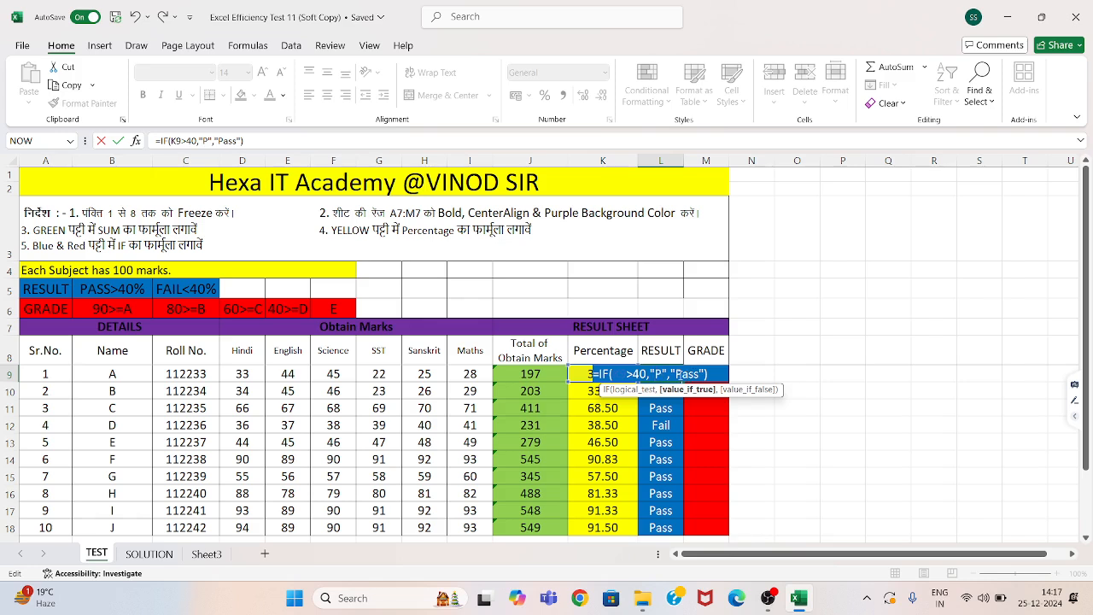
# Step: Set the value if false in L9's IF formula to "Fail" and fill the formula down to L18
pyautogui.click(715, 373)
pyautogui.press('BackSpace')
pyautogui.press('BackSpace')
pyautogui.press('BackSpace')
pyautogui.press('BackSpace')
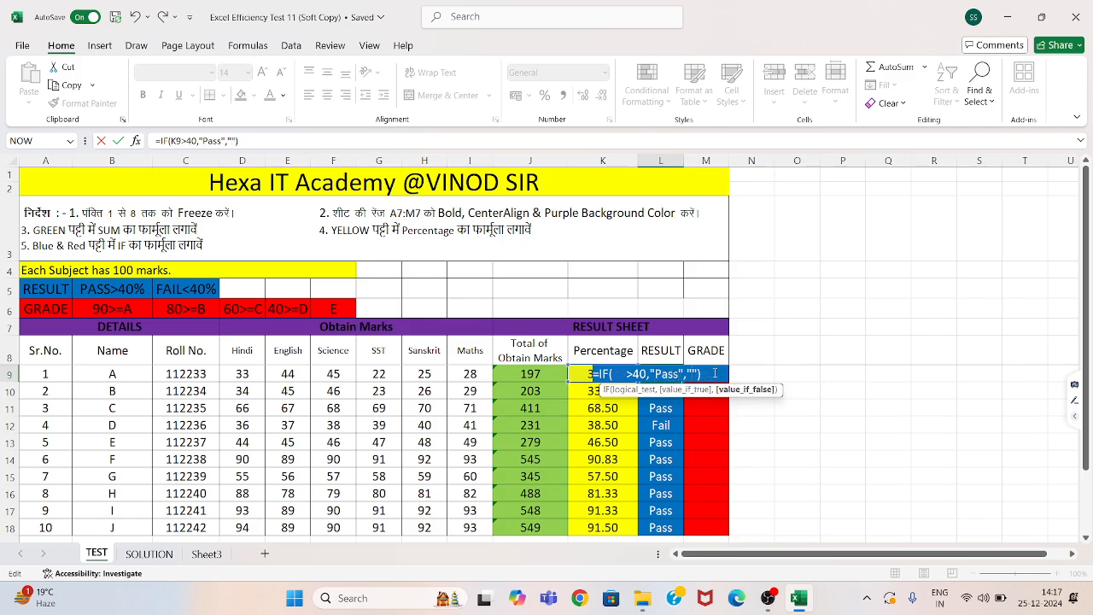
pyautogui.write('Fail')
pyautogui.press('Return')
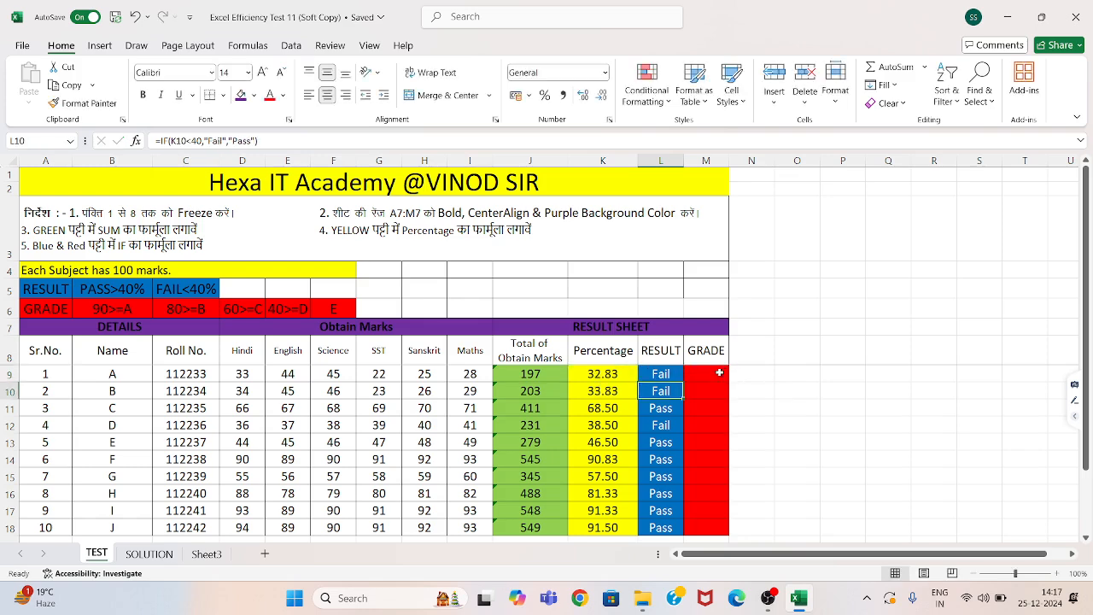
pyautogui.click(666, 371)
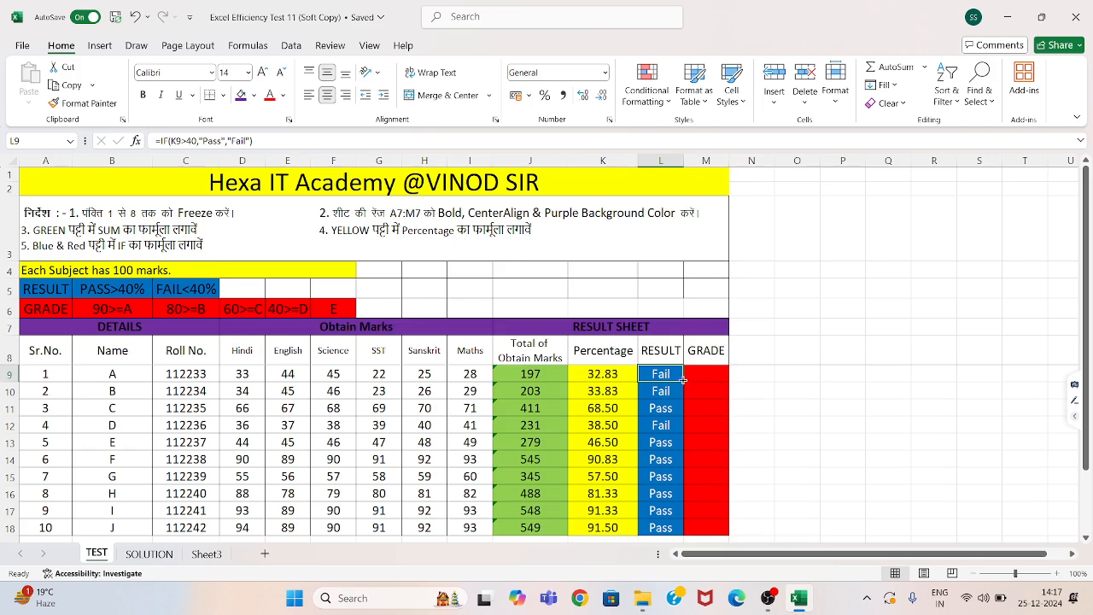
pyautogui.doubleClick(681, 379)
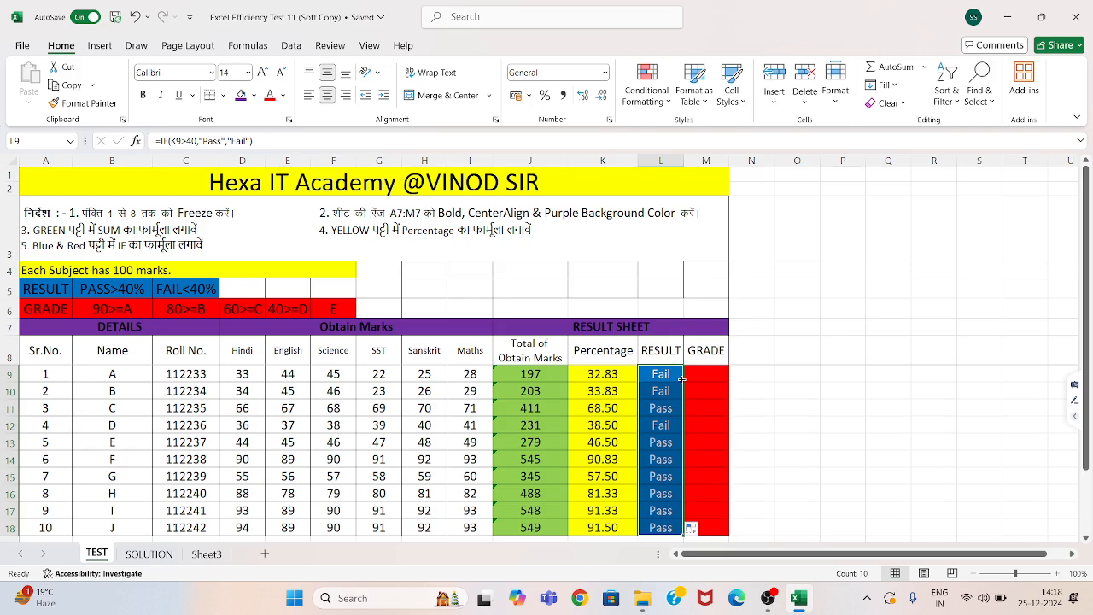
# Step: Begin the nested grade formula in M9 with =IF(K9<40,"E", as its first condition
pyautogui.click(715, 371)
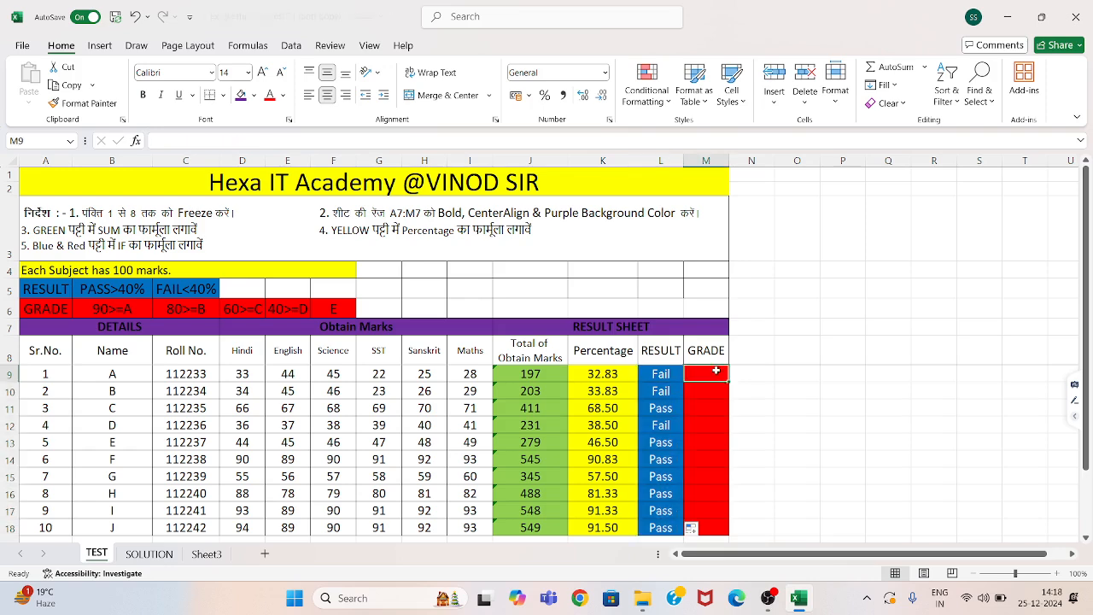
pyautogui.write('=')
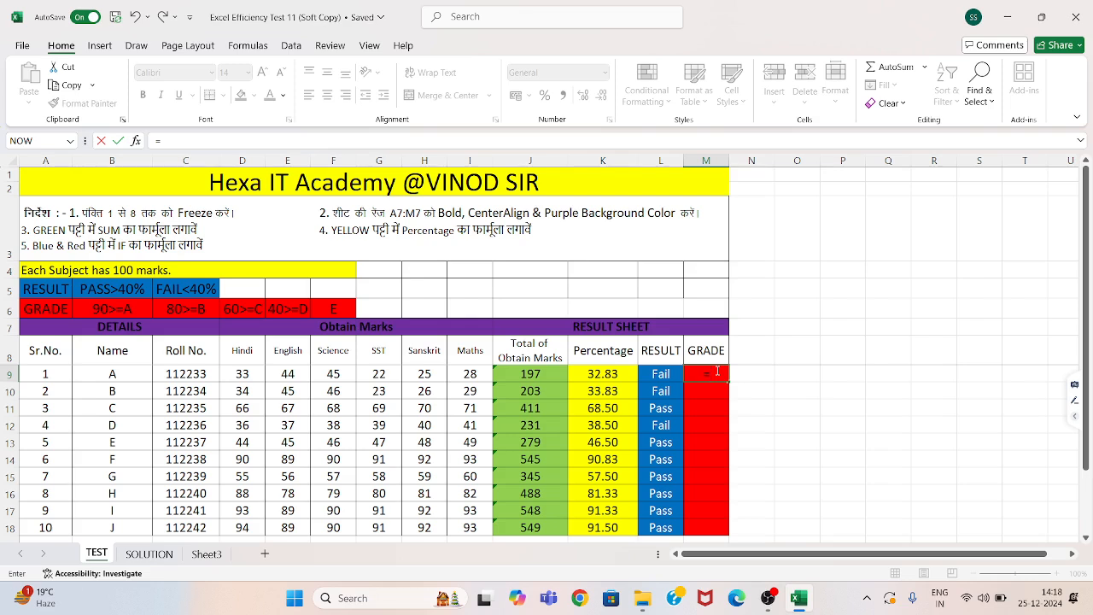
pyautogui.write('IF(')
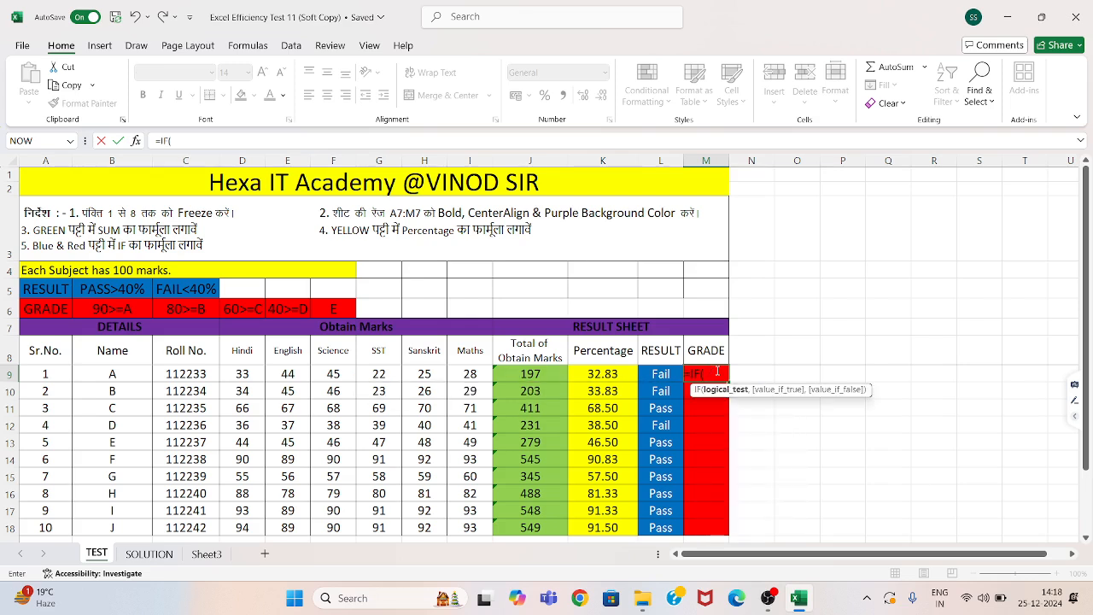
pyautogui.click(615, 374)
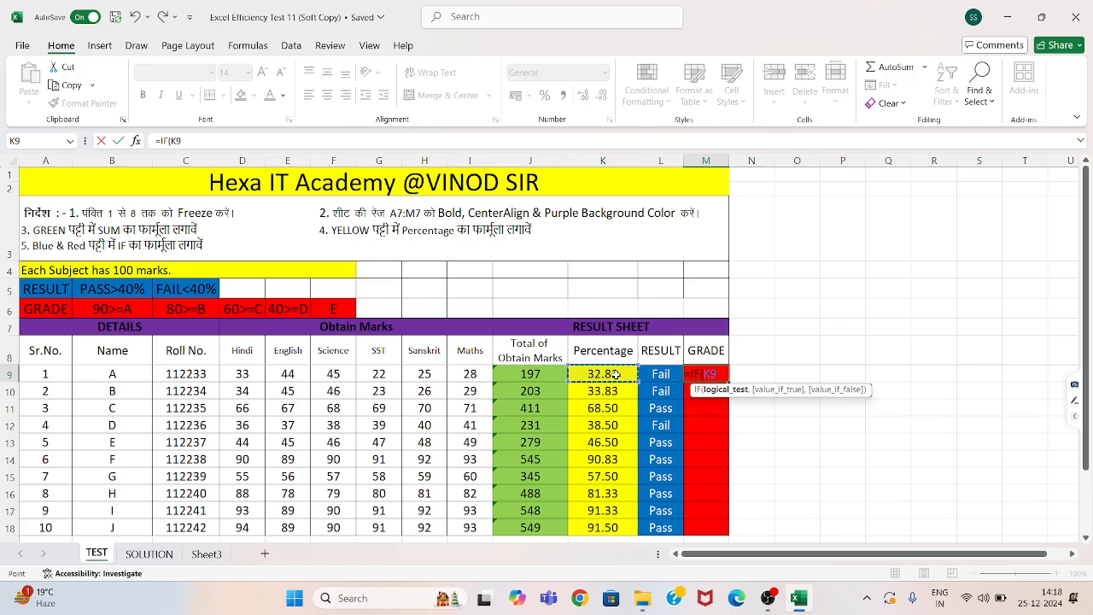
pyautogui.write('<40')
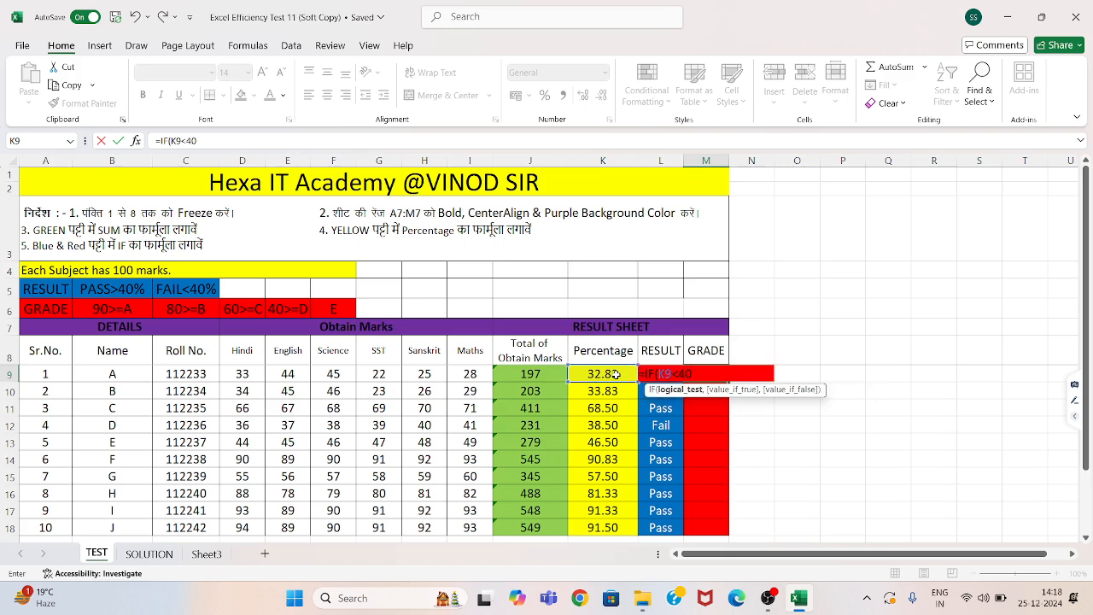
pyautogui.write(',"')
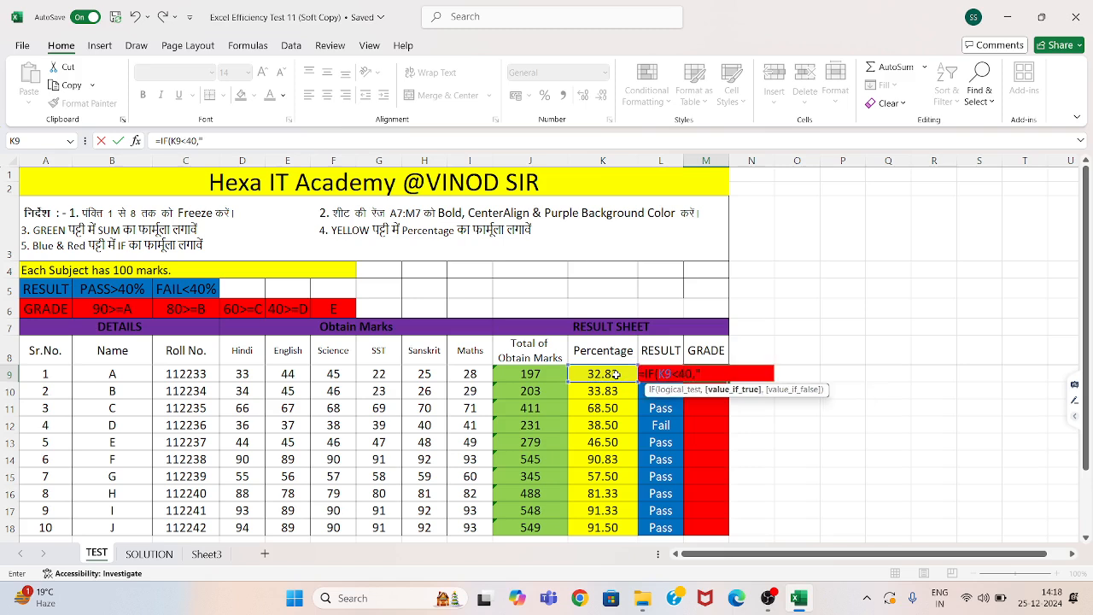
pyautogui.write('E",')
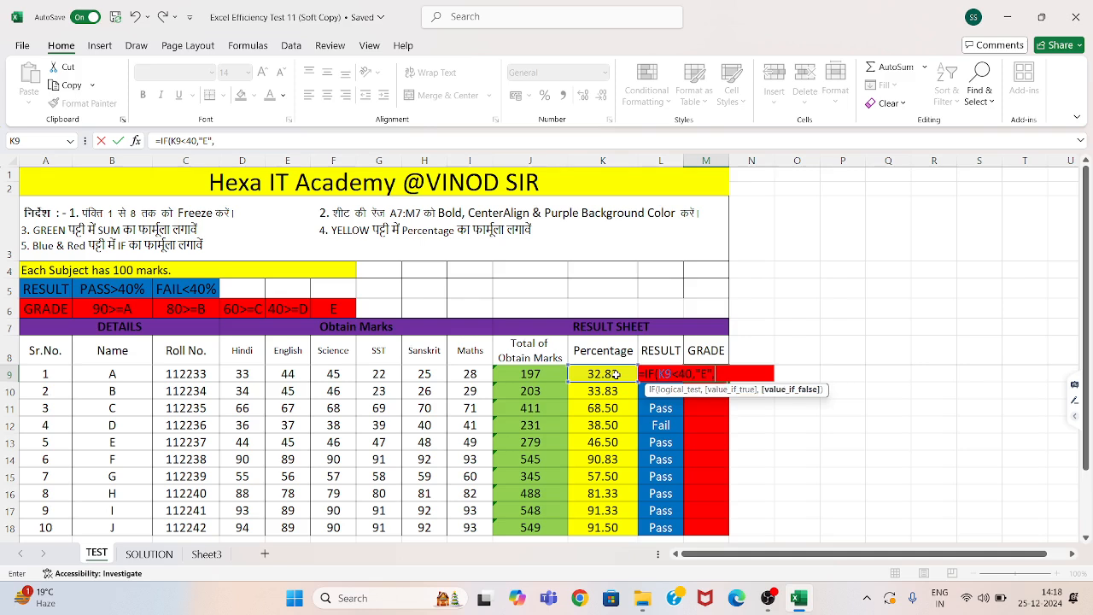
# Step: Extend the M9 grade formula with a nested IF(K9<60,"D", condition
pyautogui.write('IF(')
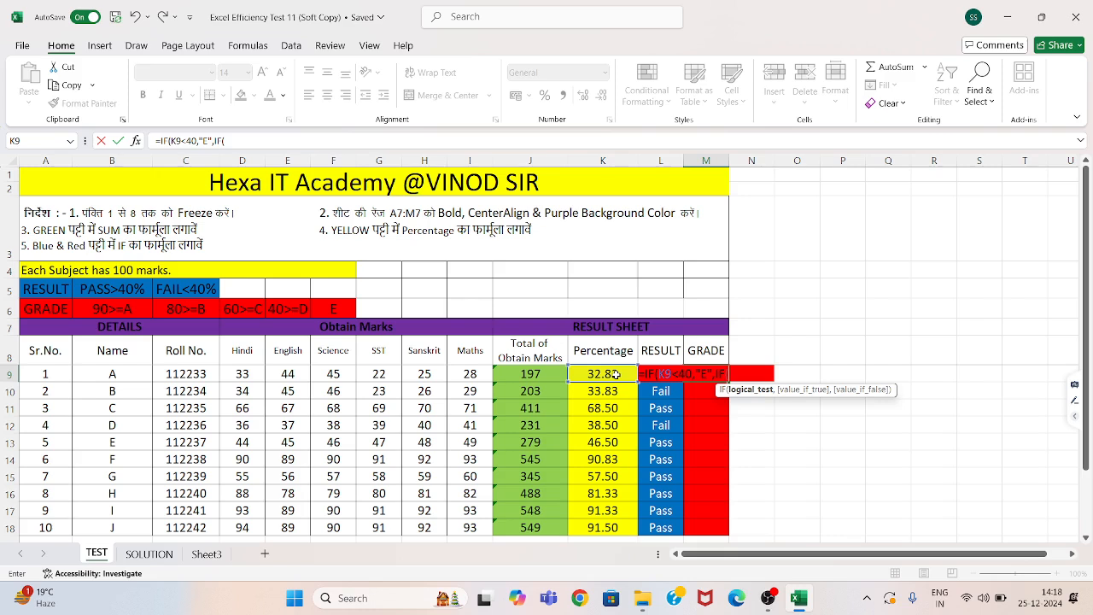
pyautogui.click(597, 375)
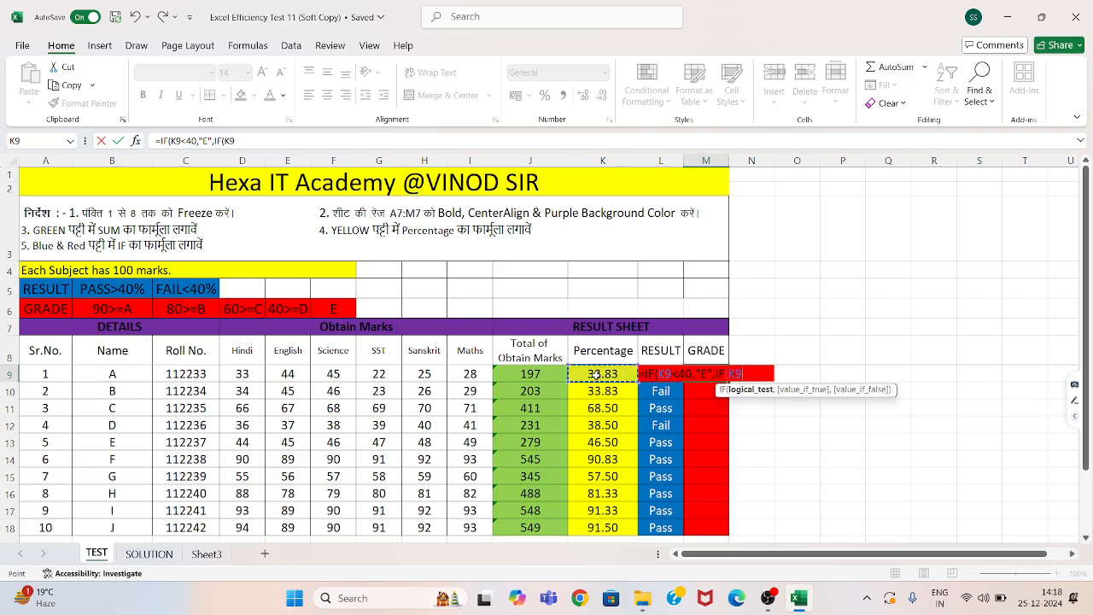
pyautogui.write('<60,"')
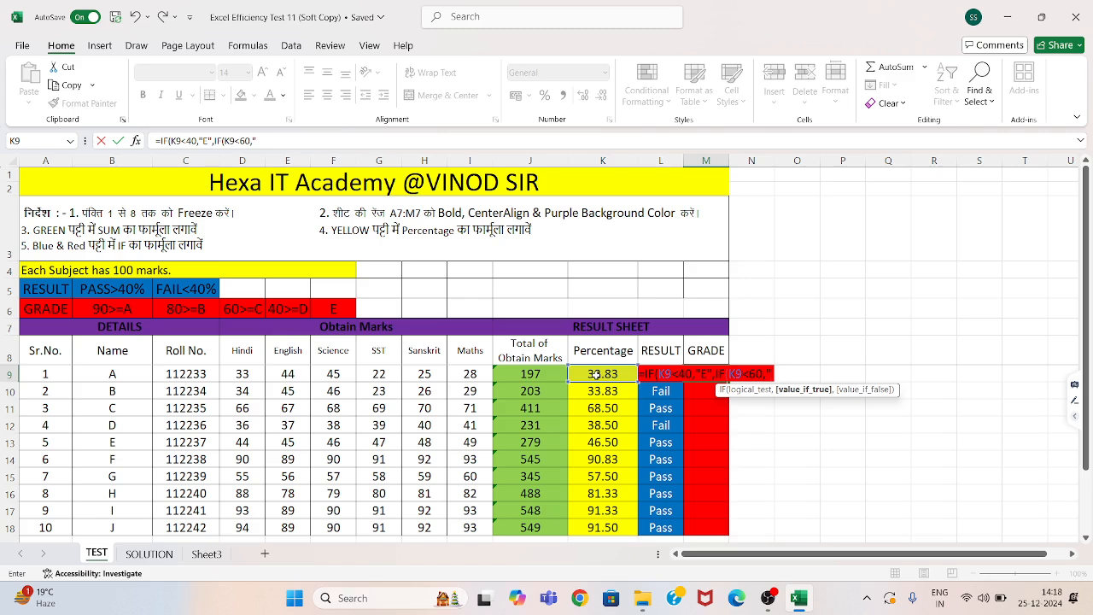
pyautogui.write('D')
pyautogui.write('",')
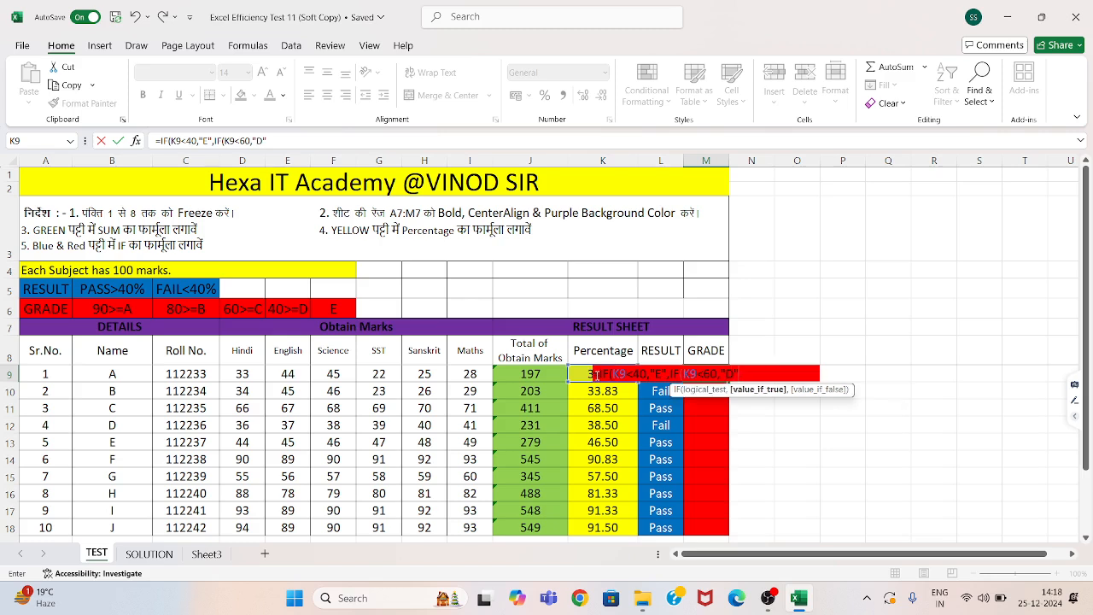
# Step: Extend the M9 grade formula with a nested IF(K9<80,"C", condition and start another nested IF
pyautogui.write('if(')
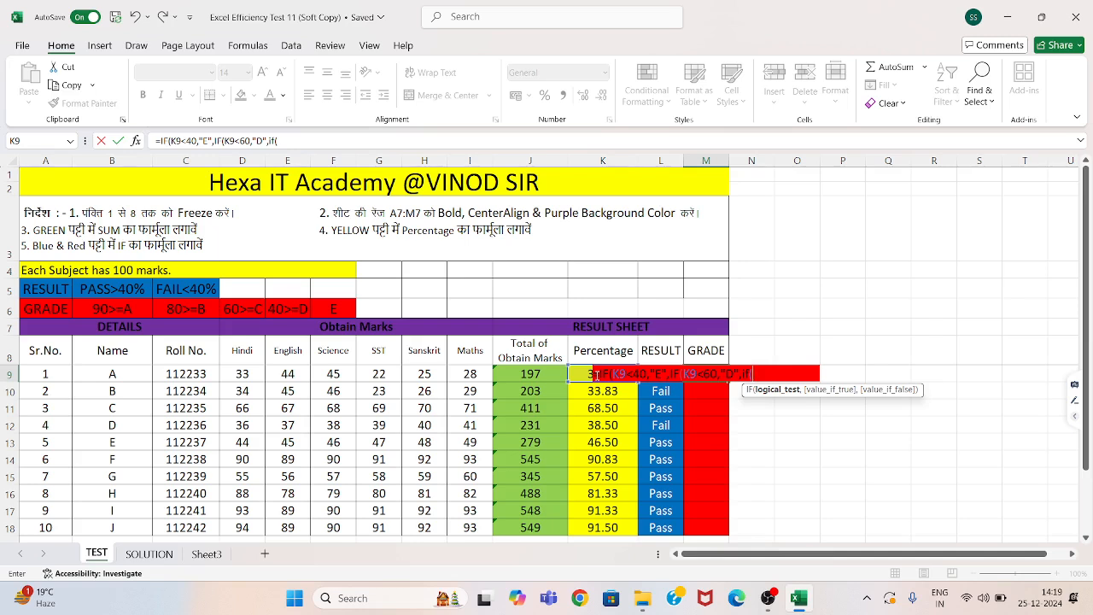
pyautogui.write('K9')
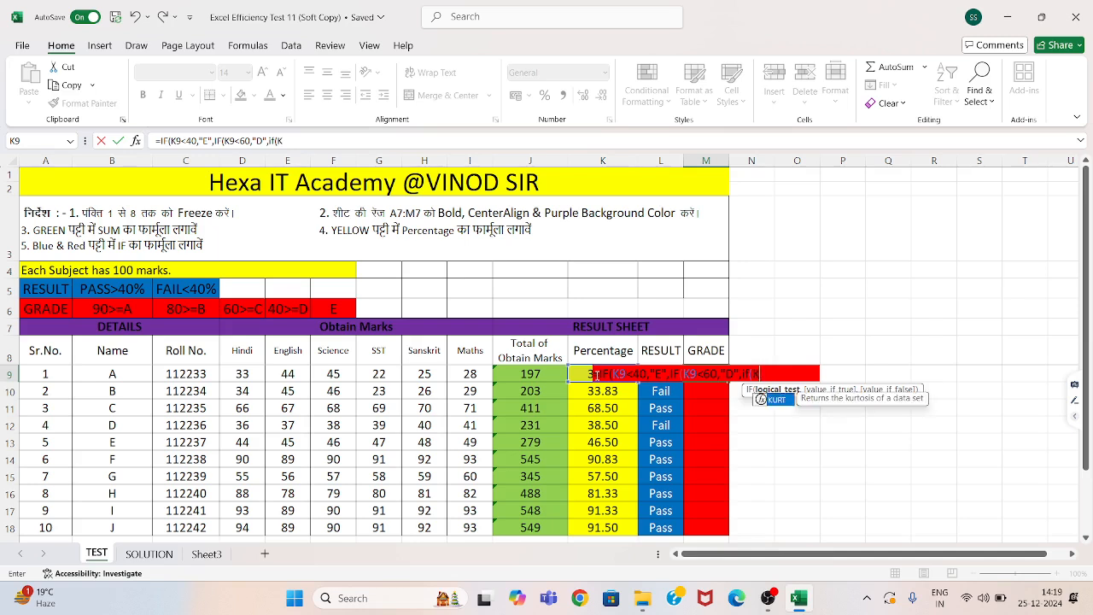
pyautogui.write('<')
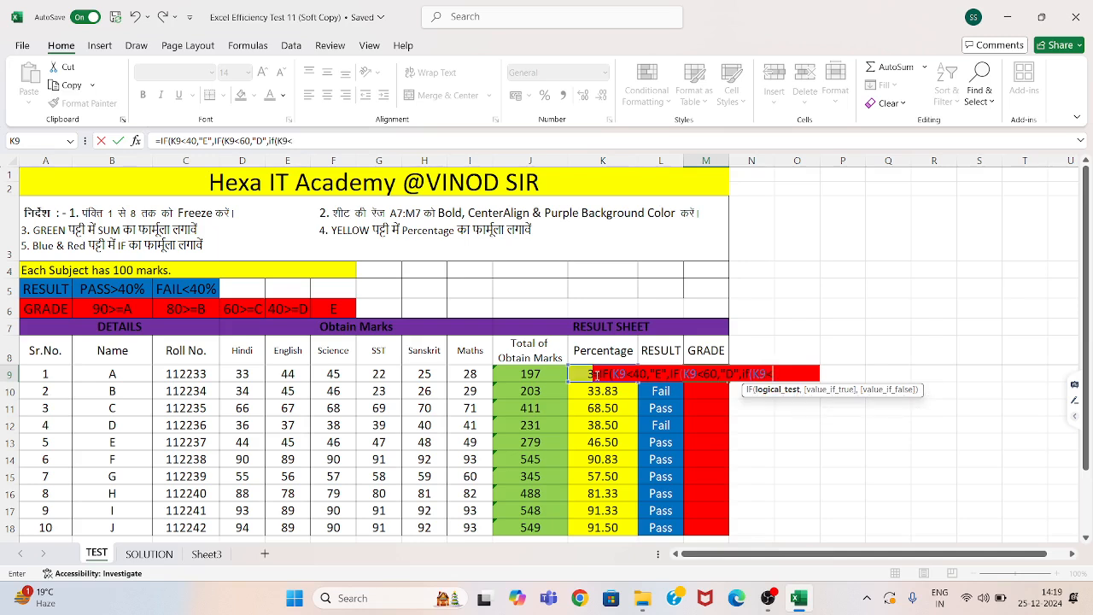
pyautogui.write('80,"')
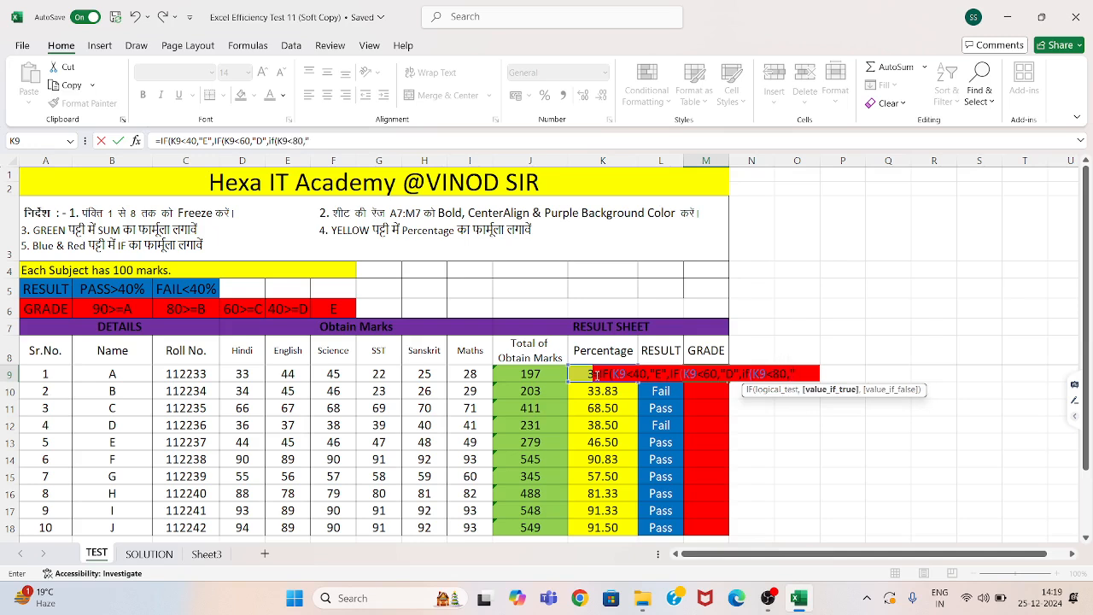
pyautogui.write('C",if')
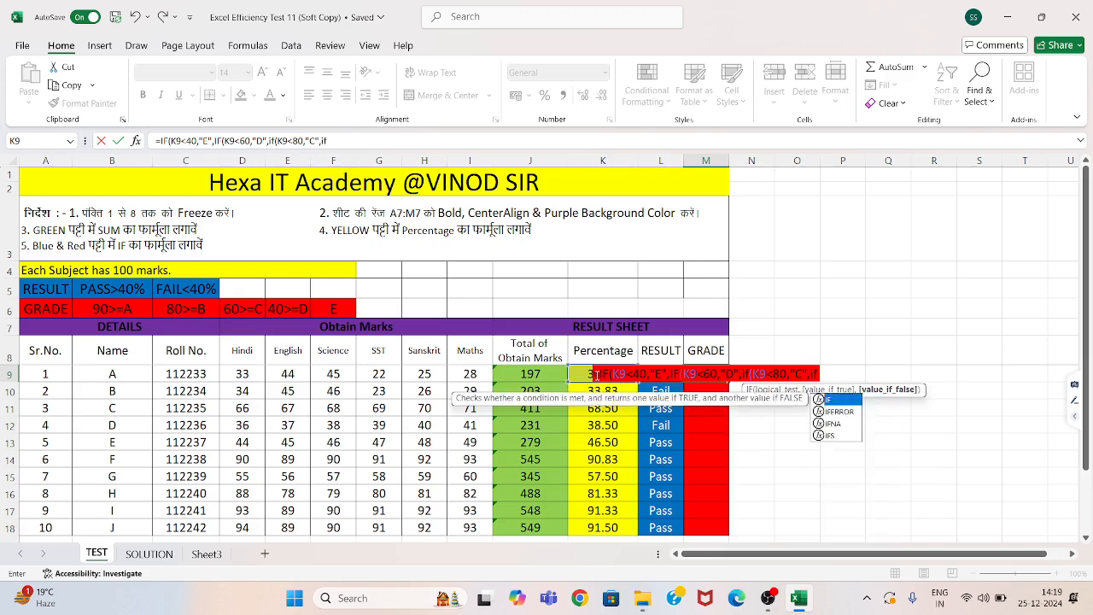
# Step: Finish the M9 grade formula with IF(K9<90,"B","A"), close all nested parentheses and enter it
pyautogui.write('(K9')
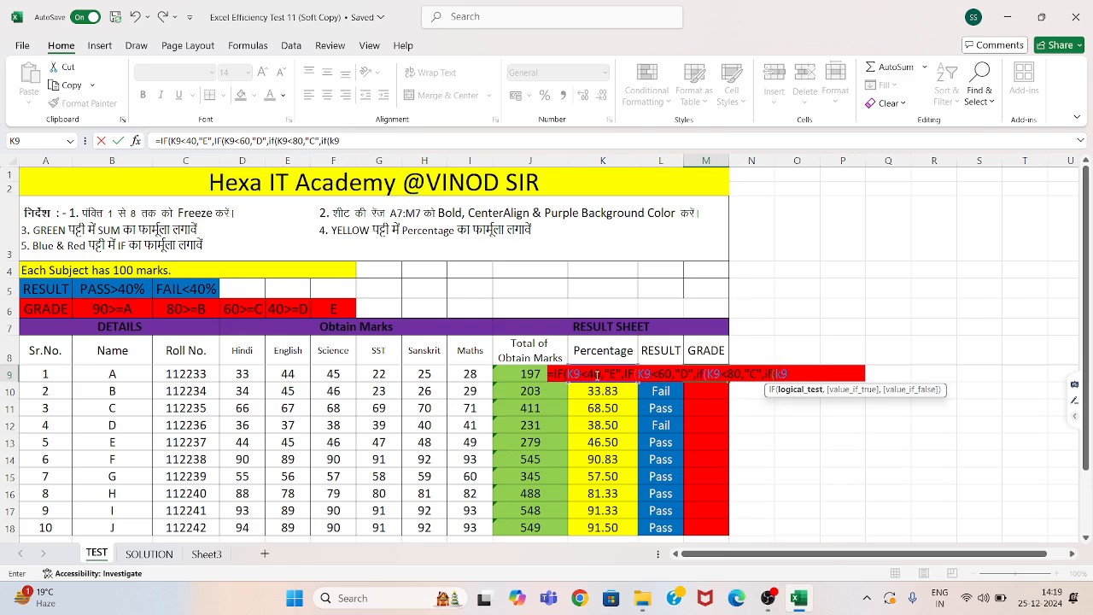
pyautogui.write(',')
pyautogui.press('BackSpace')
pyautogui.write('<90,"')
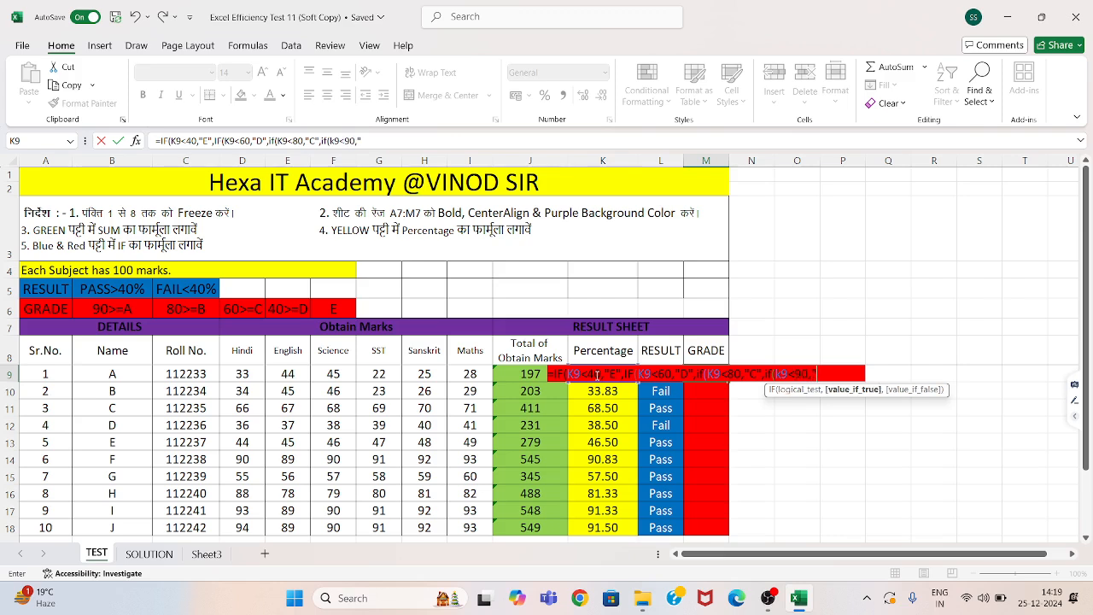
pyautogui.write('B"')
pyautogui.write(',"')
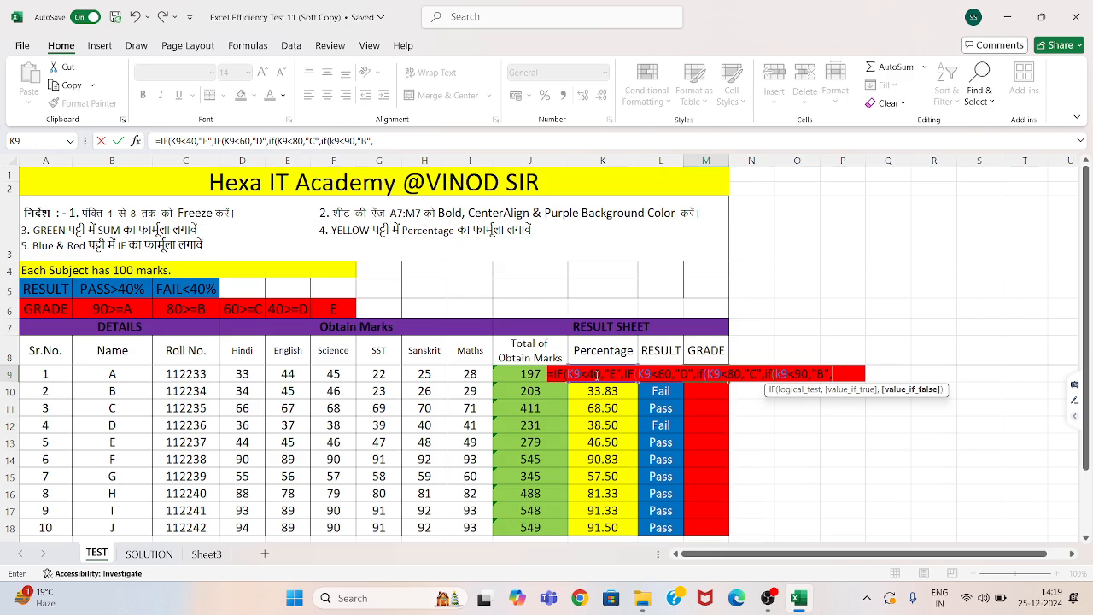
pyautogui.write('A")')
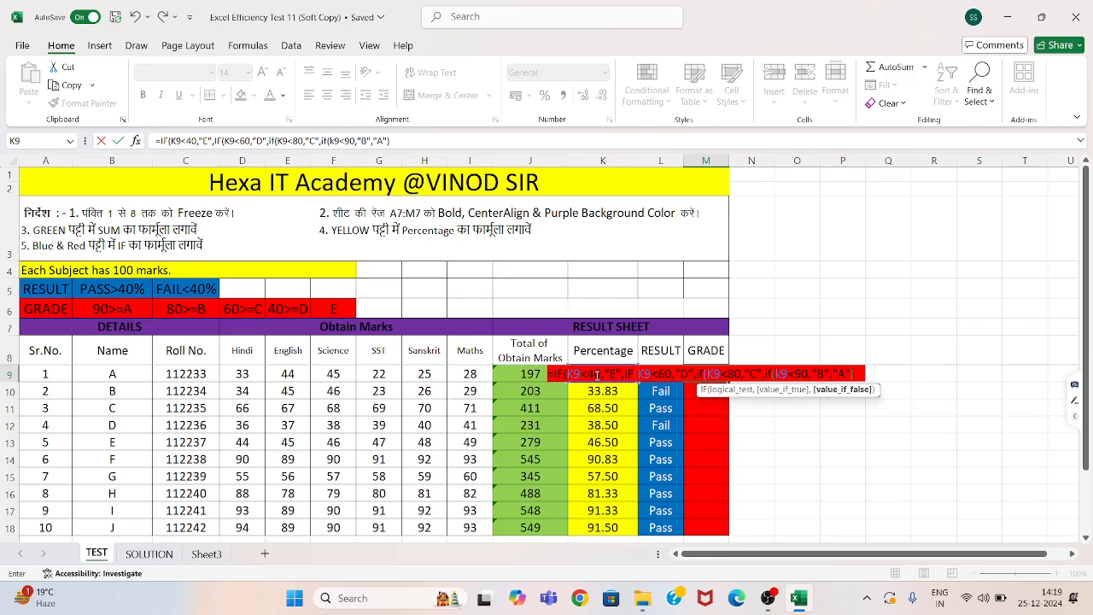
pyautogui.write(')))')
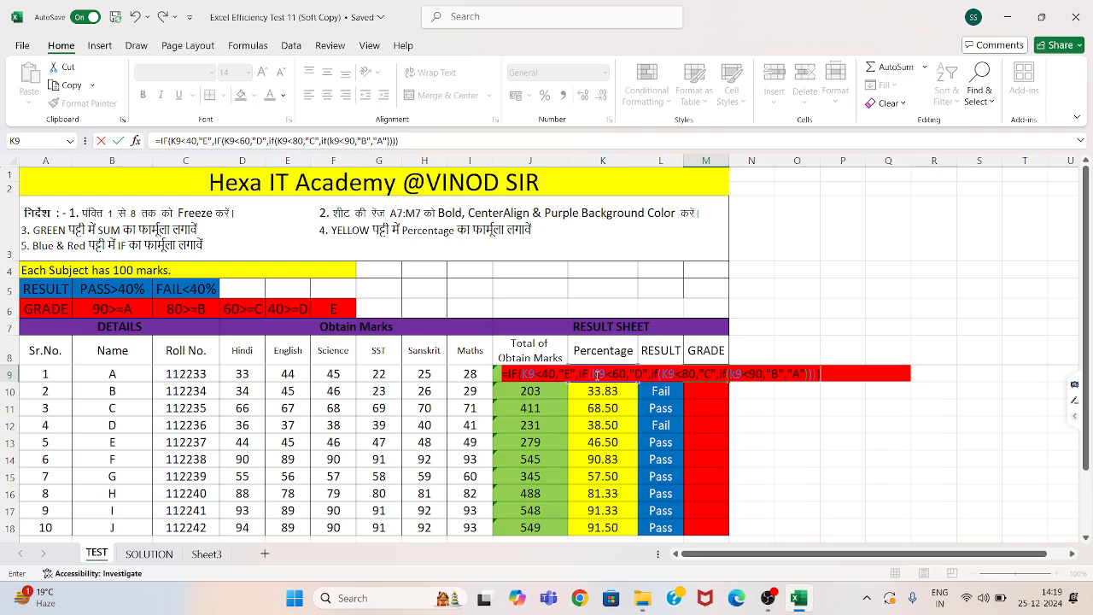
pyautogui.press('Return')
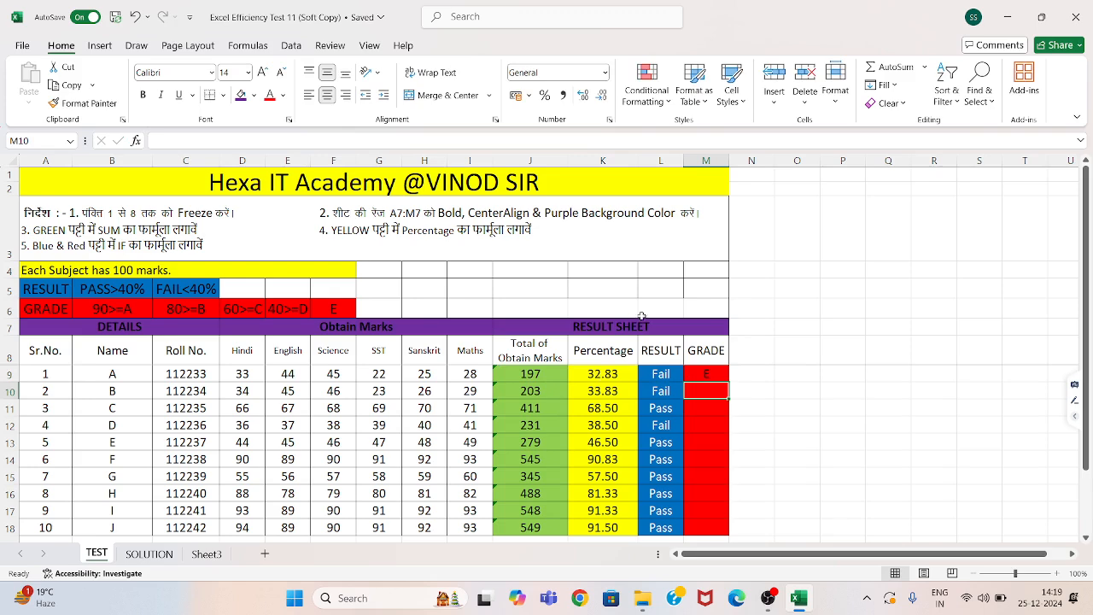
# Step: Increase the font size of the grade in M9 to 20
pyautogui.click(713, 371)
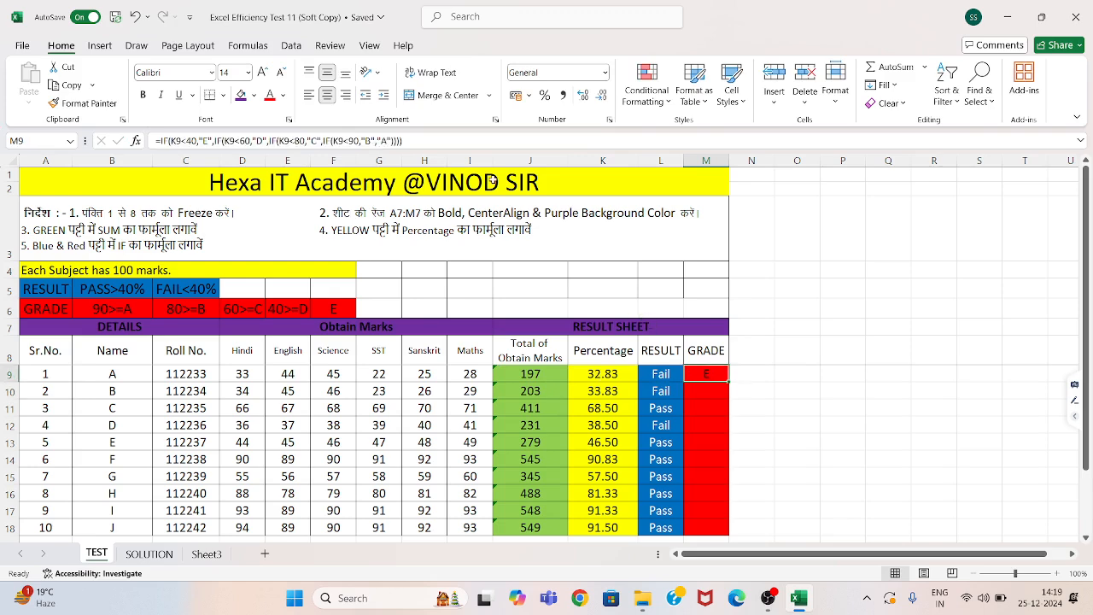
pyautogui.click(264, 74)
pyautogui.click(263, 73)
pyautogui.click(264, 73)
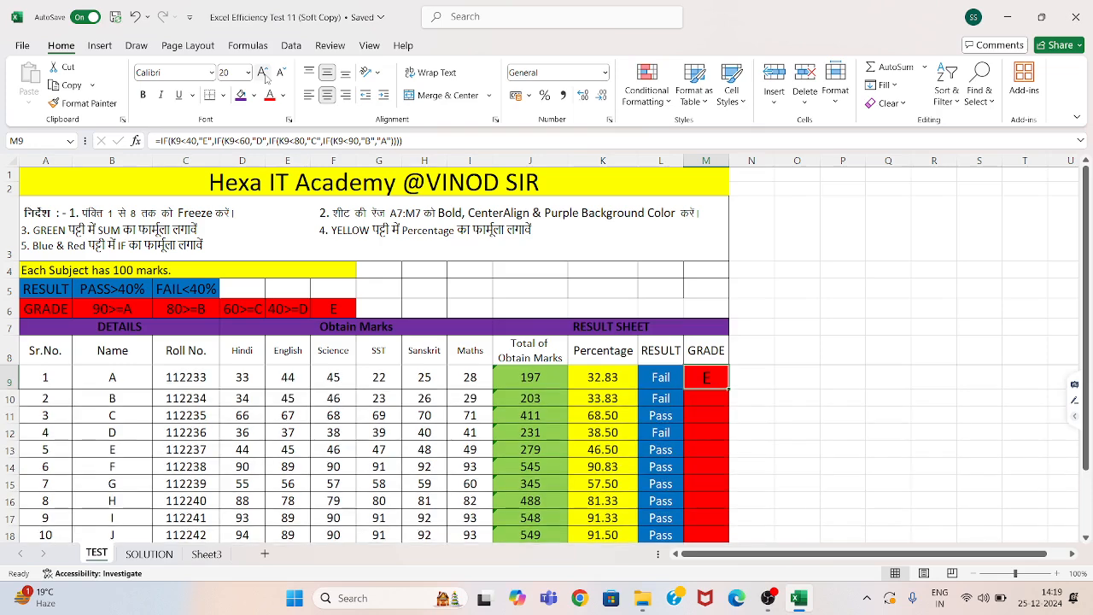
# Step: Review the nested IF formula in M9 and fill it down to M18
pyautogui.doubleClick(708, 379)
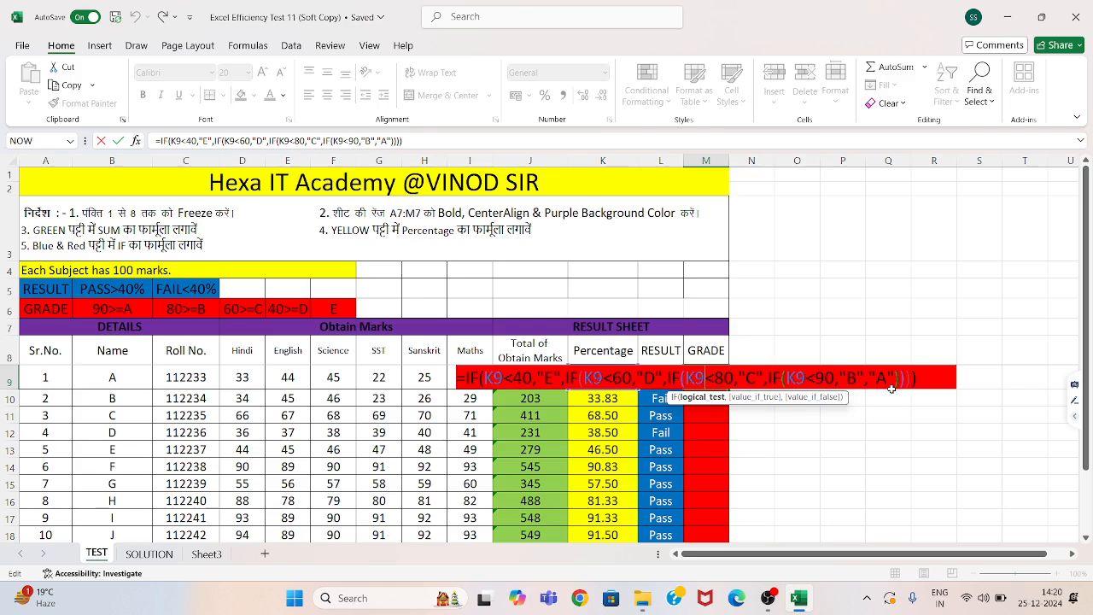
pyautogui.press('Return')
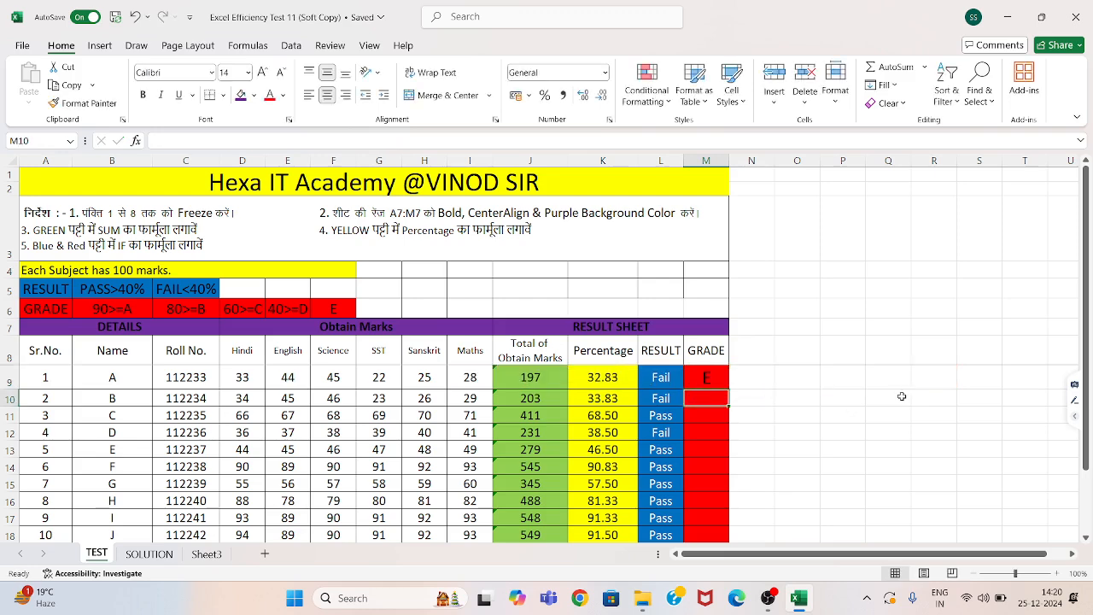
pyautogui.click(715, 375)
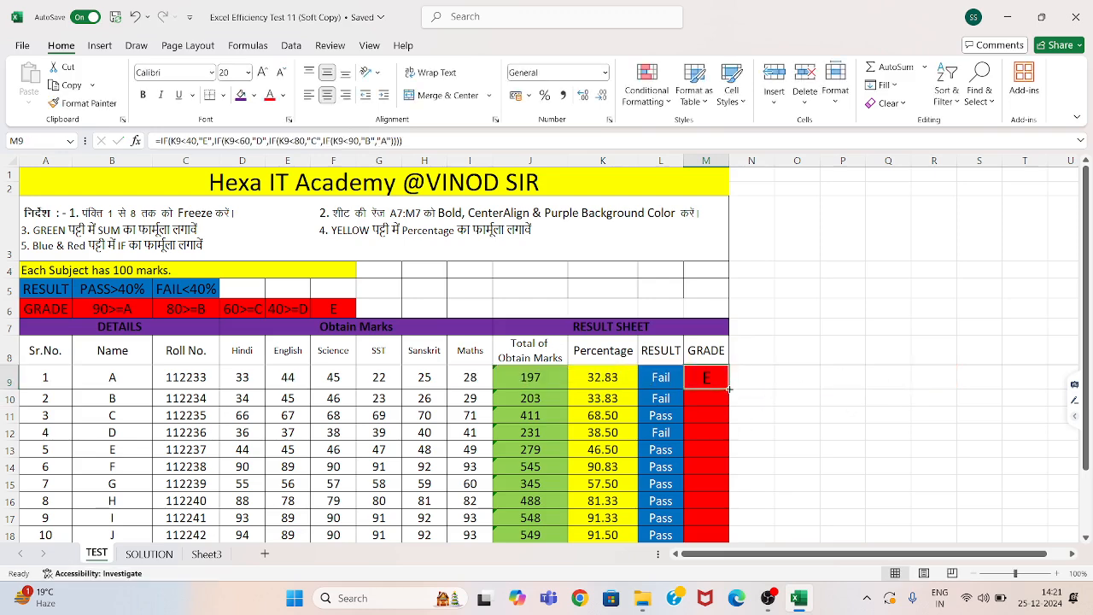
pyautogui.doubleClick(727, 388)
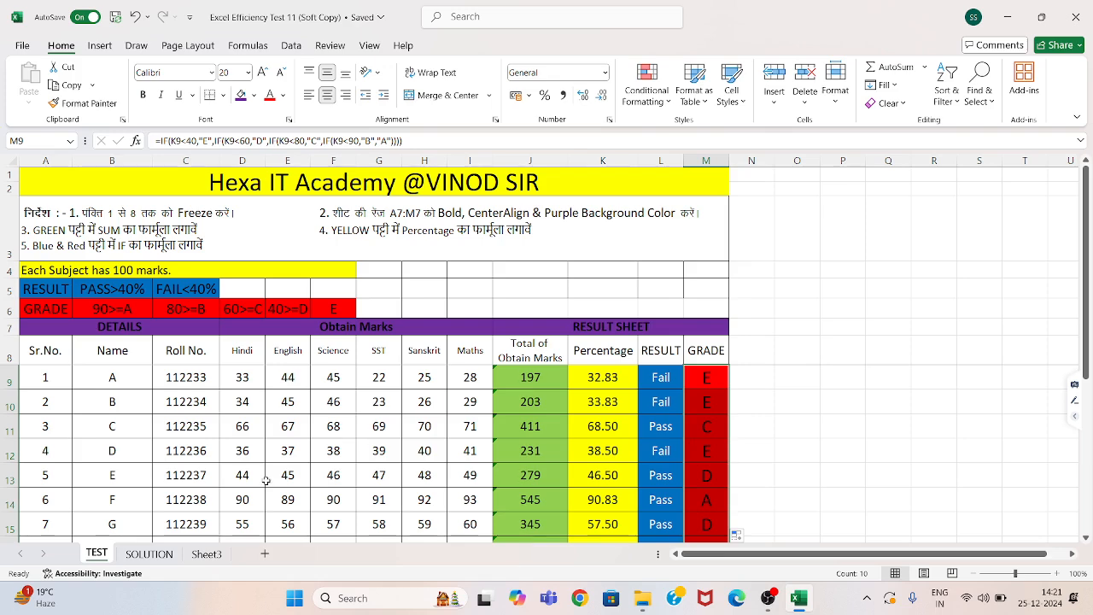
# Step: Examine the percentage, result and grade formulas in K9, L9 and M9 of the SOLUTION sheet
pyautogui.click(150, 554)
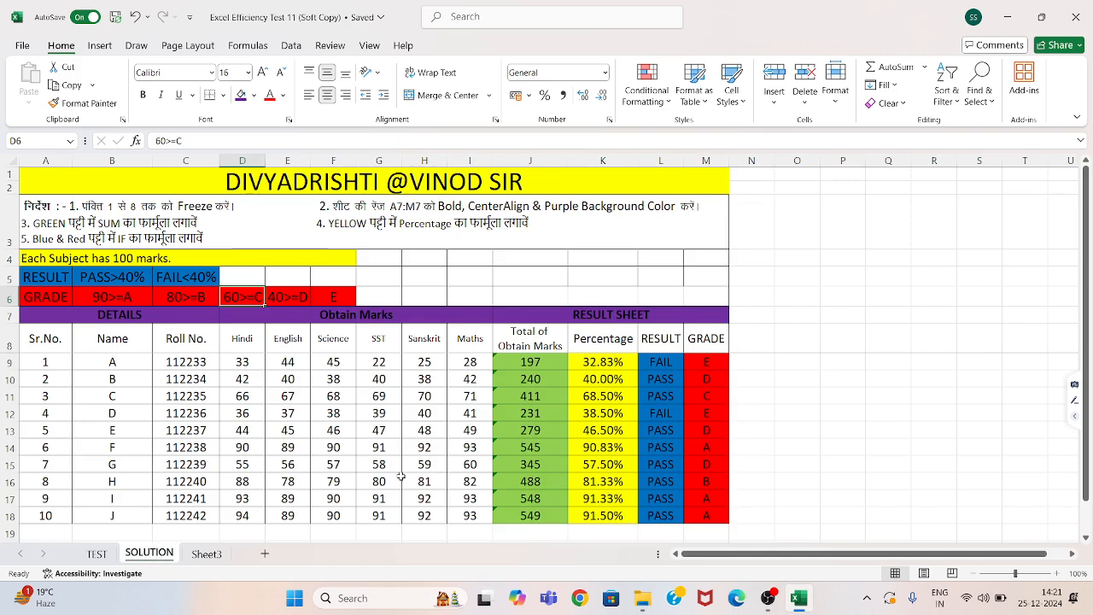
pyautogui.doubleClick(589, 362)
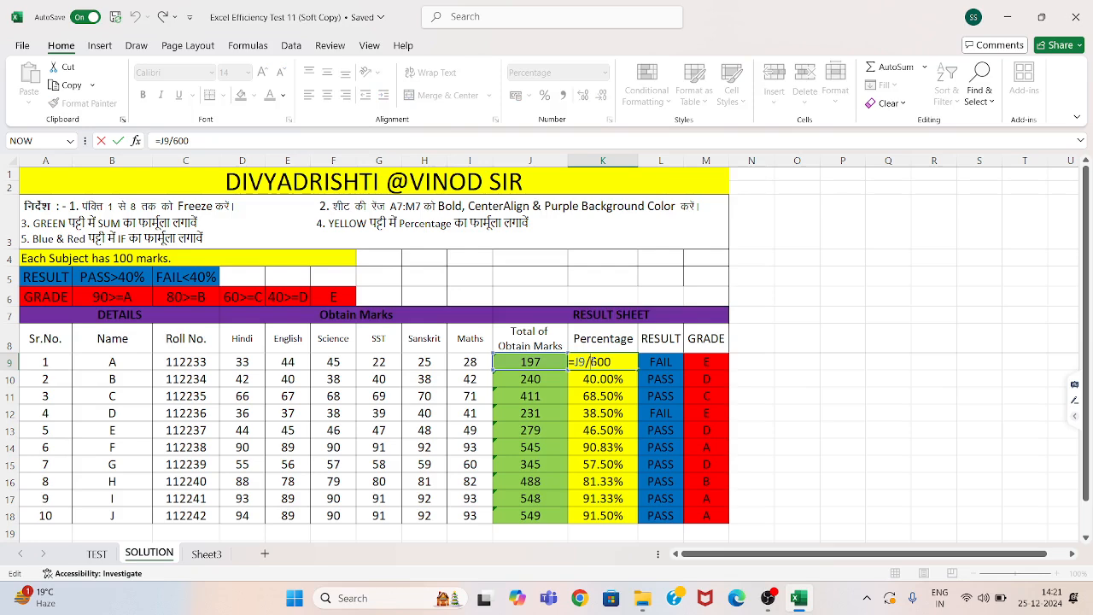
pyautogui.press('Escape')
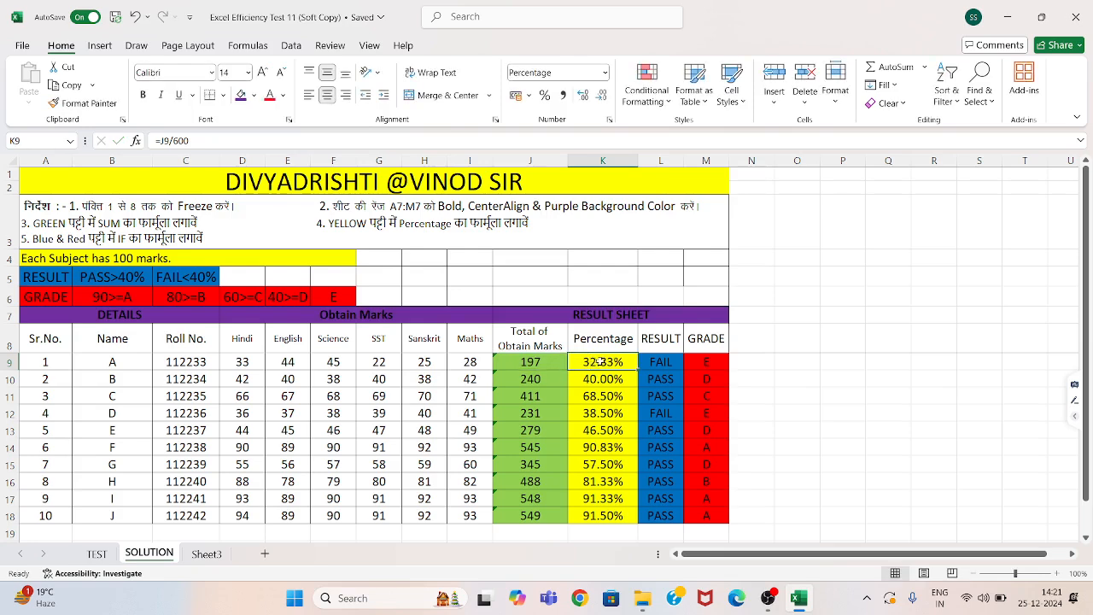
pyautogui.tripleClick(649, 362)
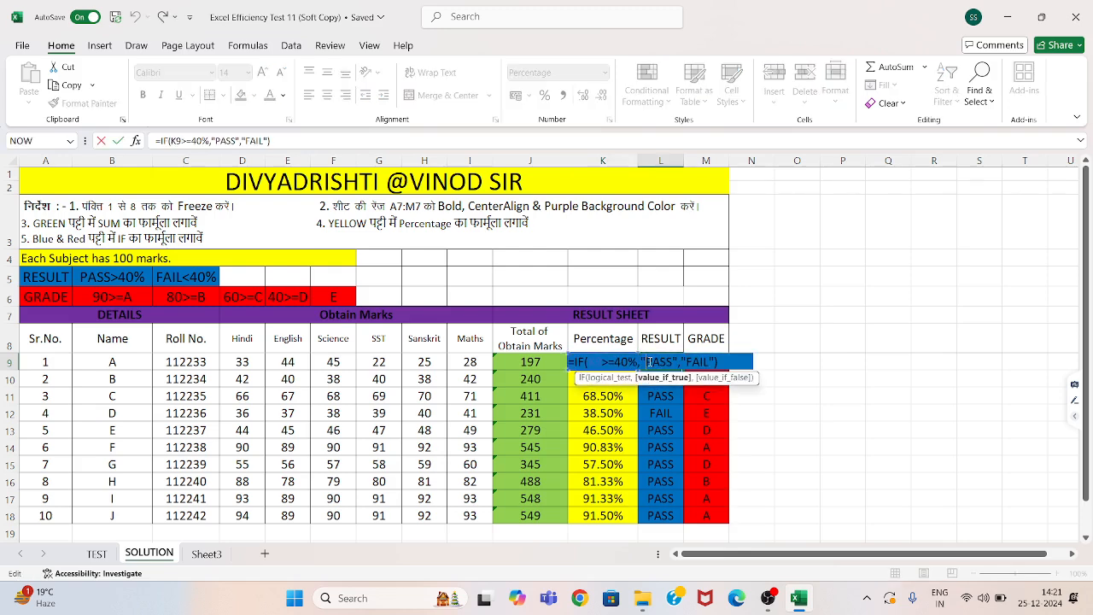
pyautogui.press('Escape')
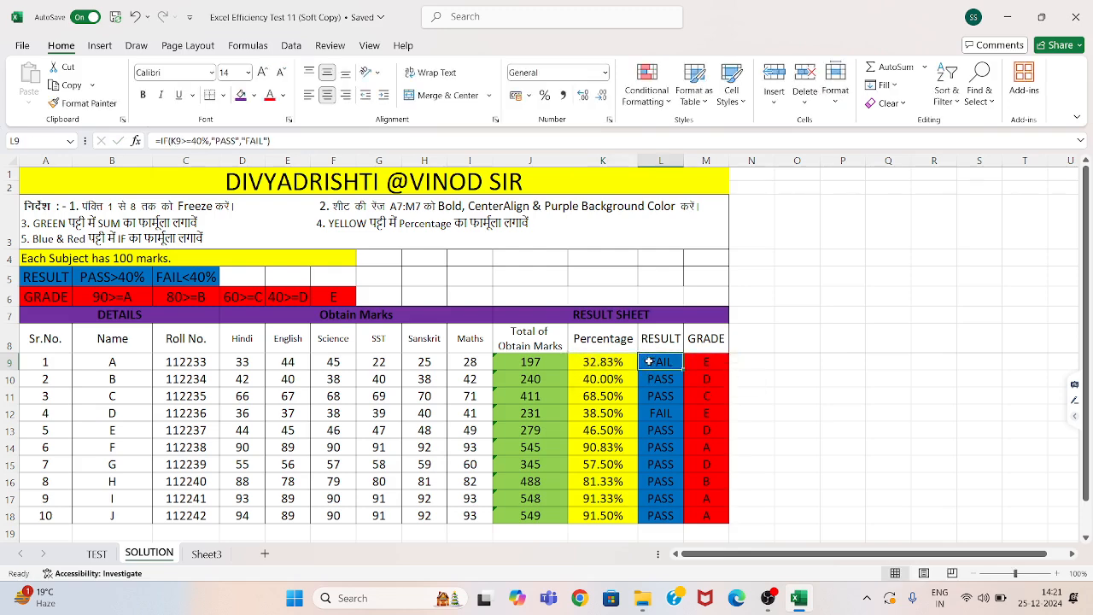
pyautogui.doubleClick(714, 362)
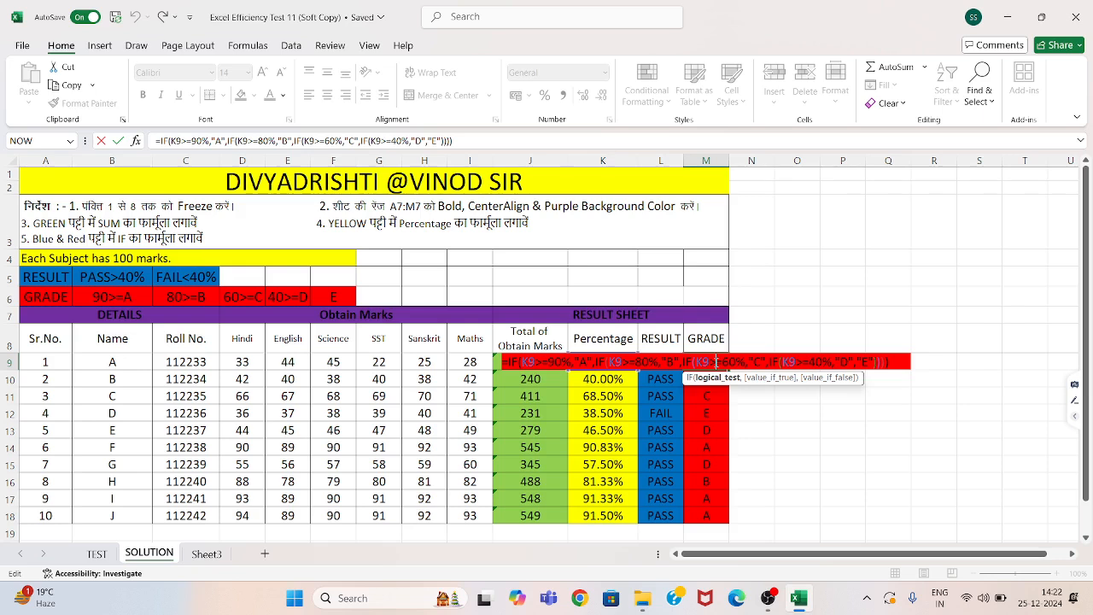
pyautogui.hotkey('ctrl', 'Return')
# Step: Close the workbook and reopen Excel Efficiency Test 11 (Soft Copy) from the Excel Test folder
pyautogui.click(1086, 6)
pyautogui.click(1087, 6)
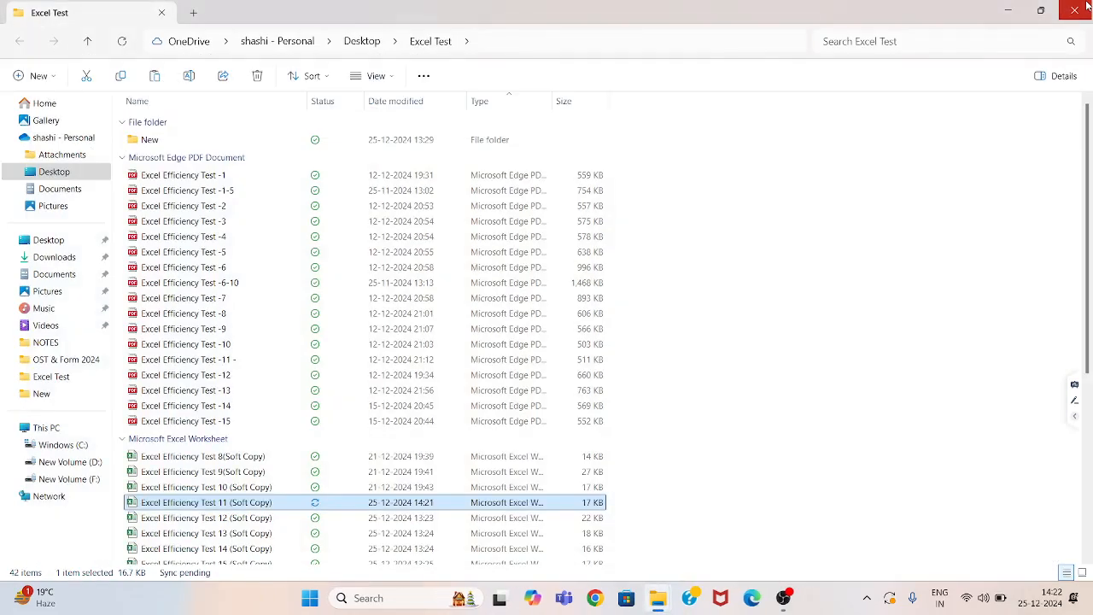
pyautogui.doubleClick(370, 507)
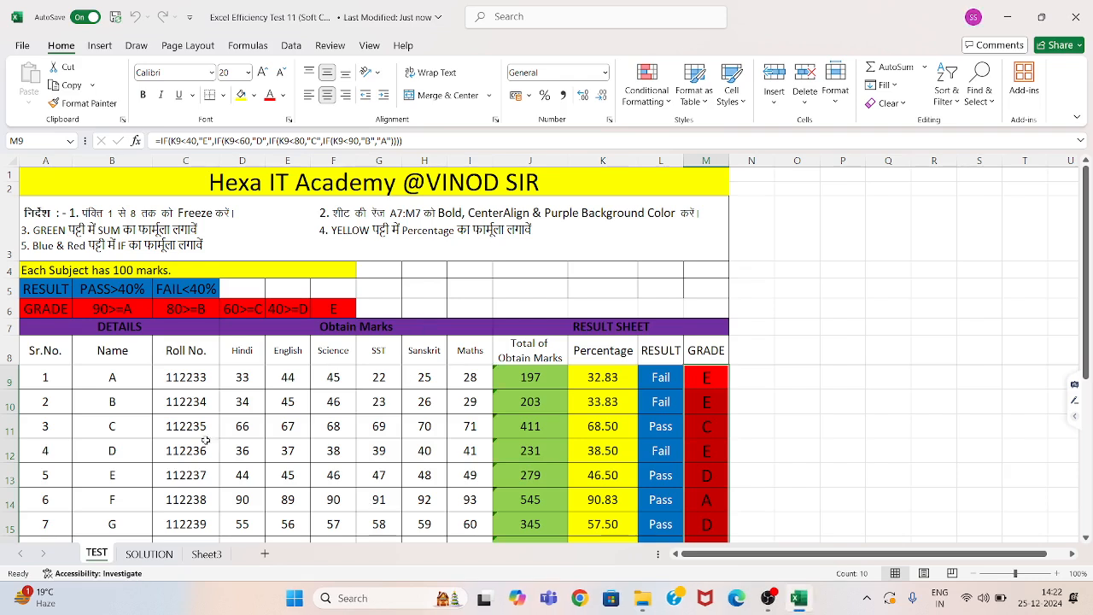
pyautogui.click(752, 327)
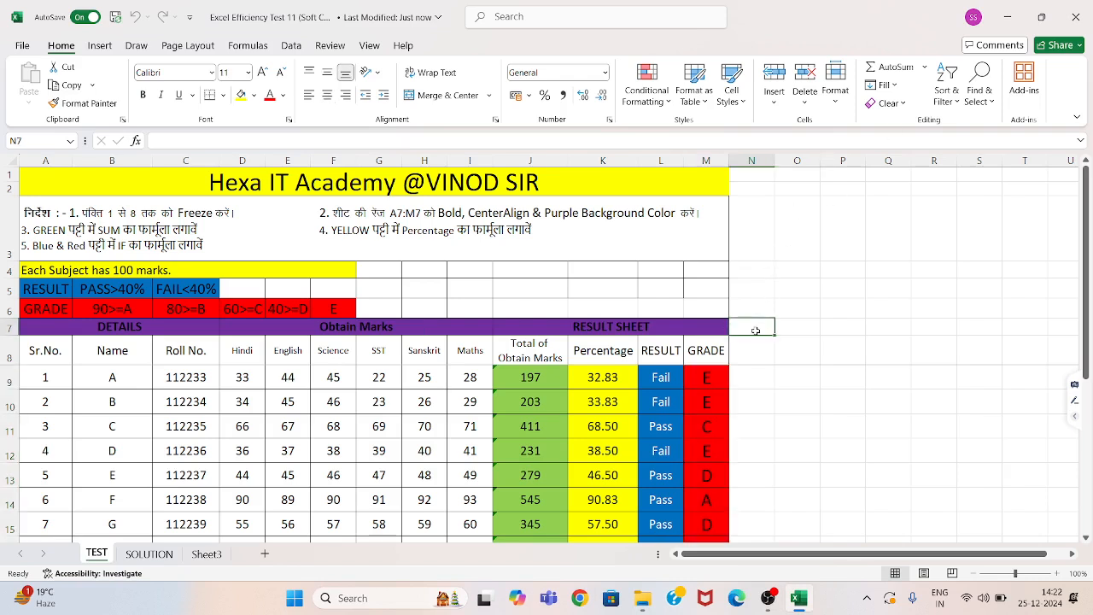
pyautogui.write('=')
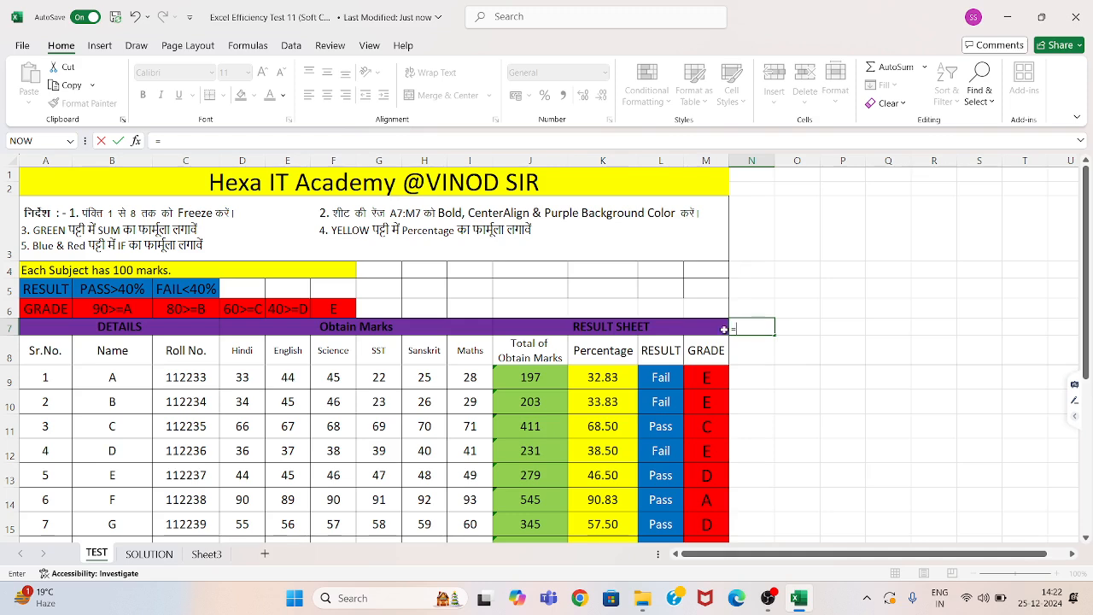
pyautogui.click(724, 329)
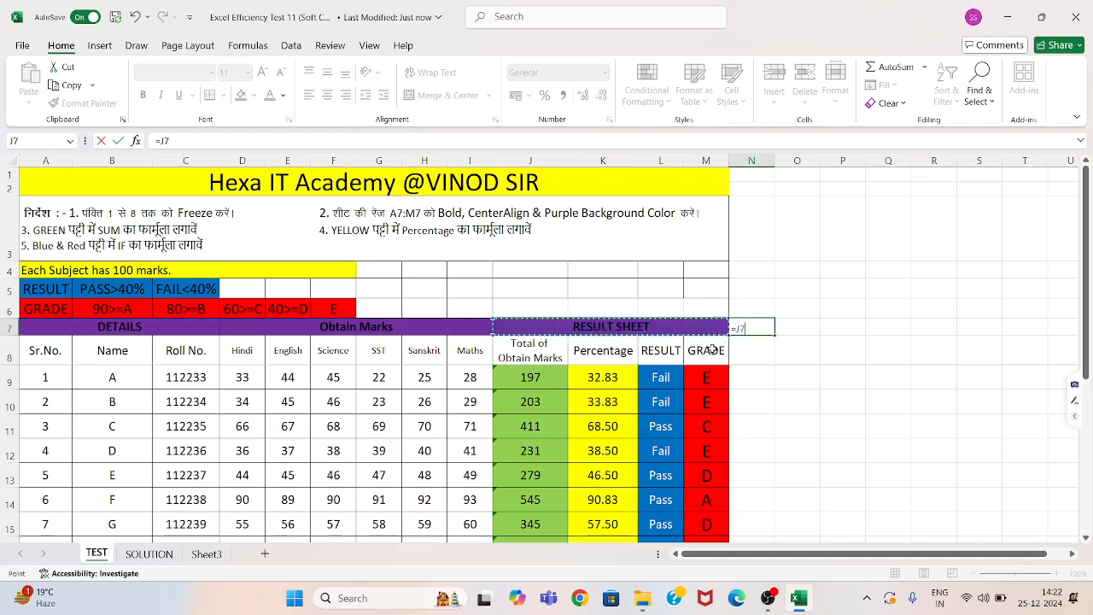
pyautogui.press('Escape')
# Step: Enter =M8 in N8 and fill the reference down to N18
pyautogui.click(751, 353)
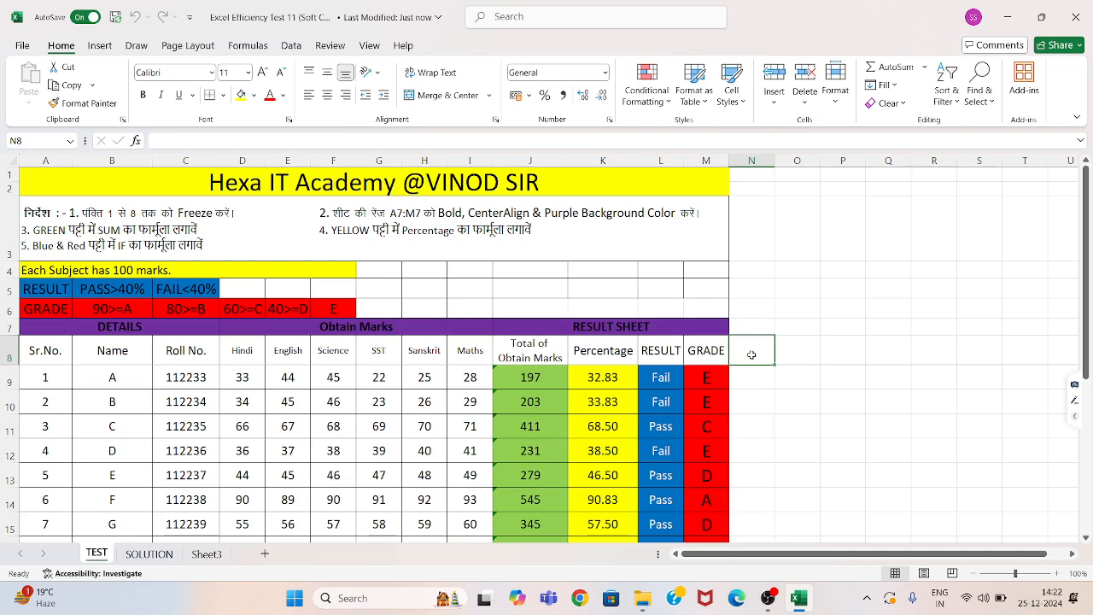
pyautogui.write('=')
pyautogui.click(709, 350)
pyautogui.hotkey('ctrl', 'Return')
pyautogui.moveTo(770, 364); pyautogui.dragTo(766, 492)
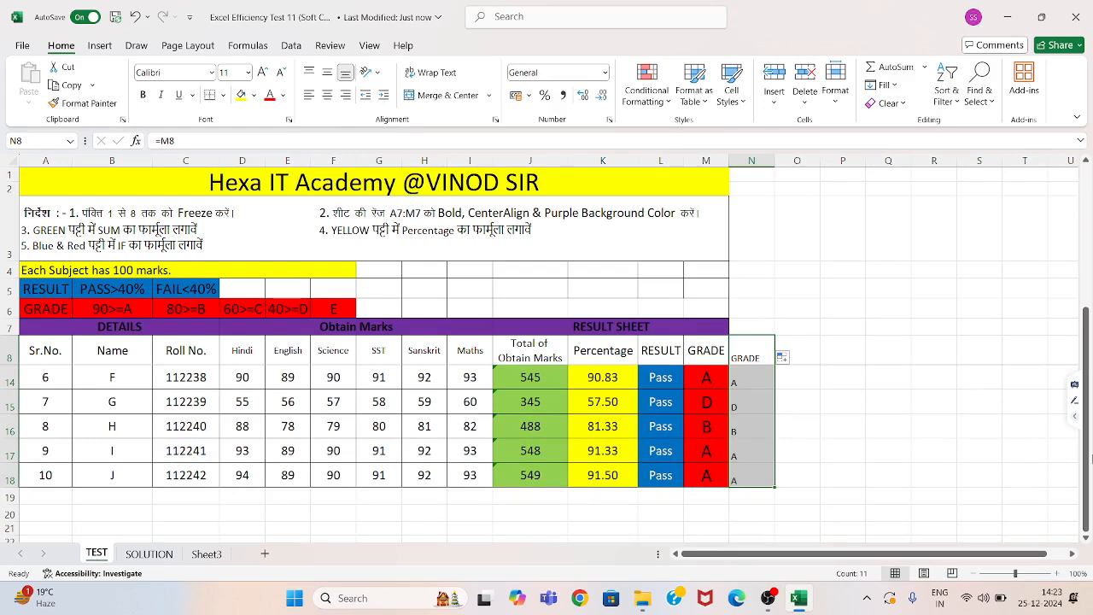
pyautogui.moveTo(1088, 459); pyautogui.dragTo(1088, 317)
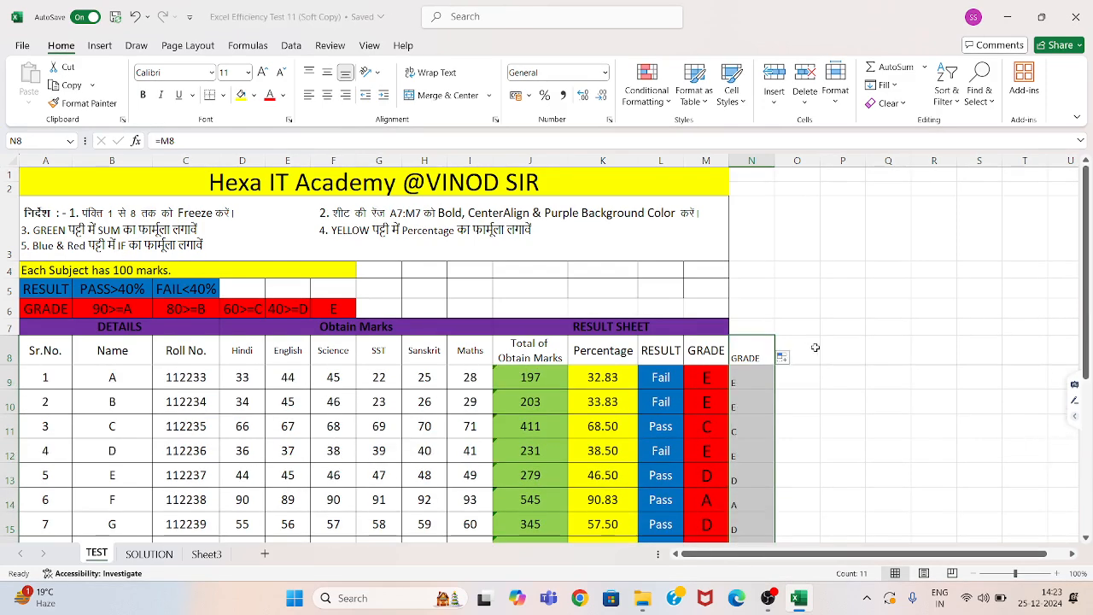
# Step: Replace the contents of N8 with the heading "Rank"
pyautogui.click(759, 357)
pyautogui.write('Rank')
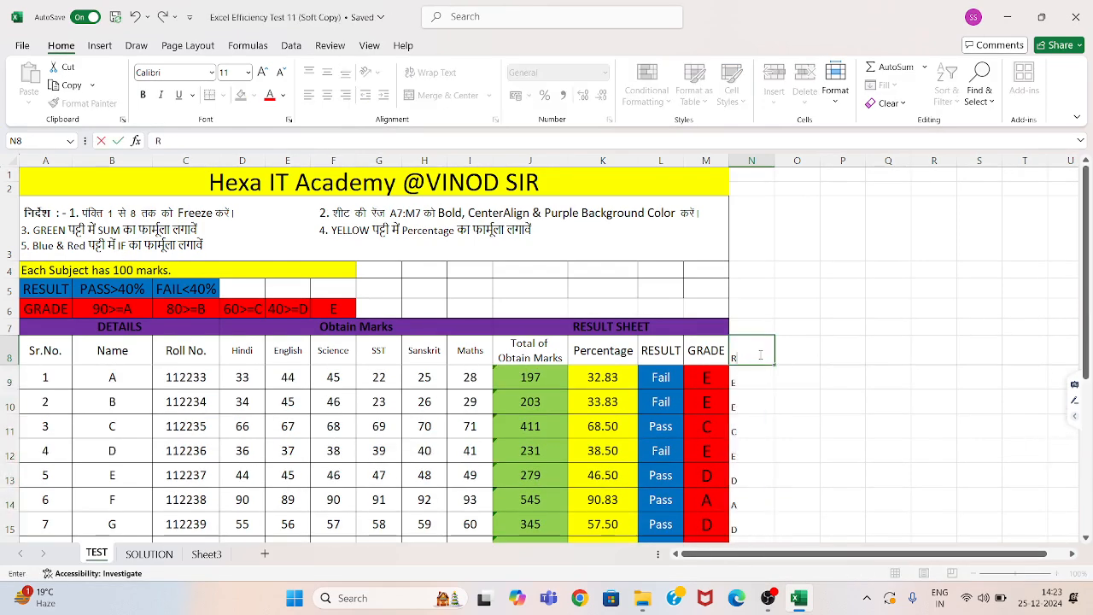
pyautogui.doubleClick(745, 379)
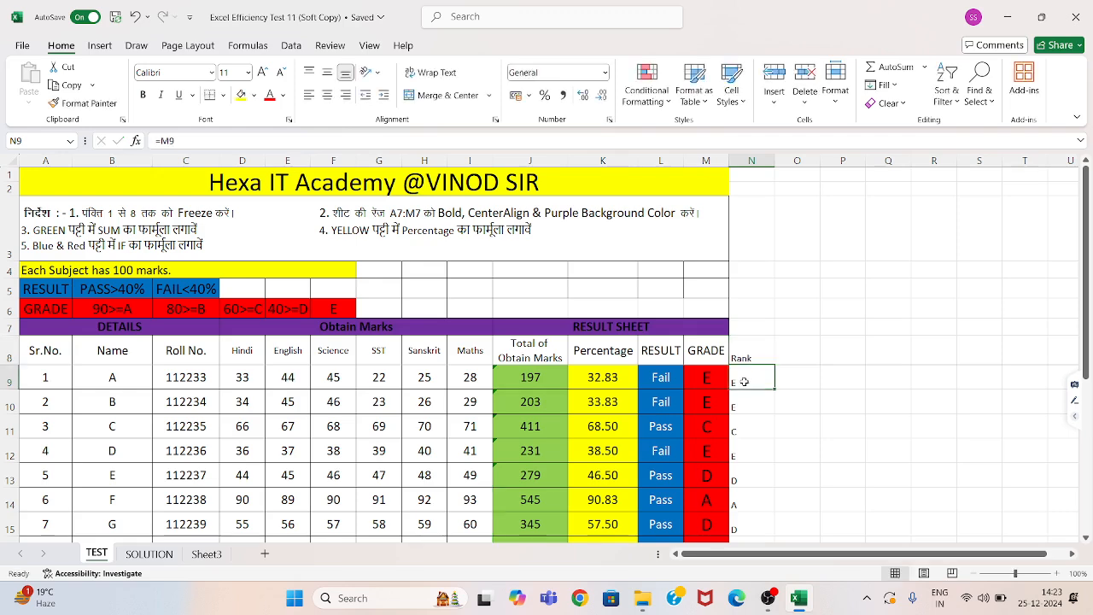
pyautogui.write('=M9')
pyautogui.hotkey('ctrl', 'Return')
pyautogui.write('=IF(')
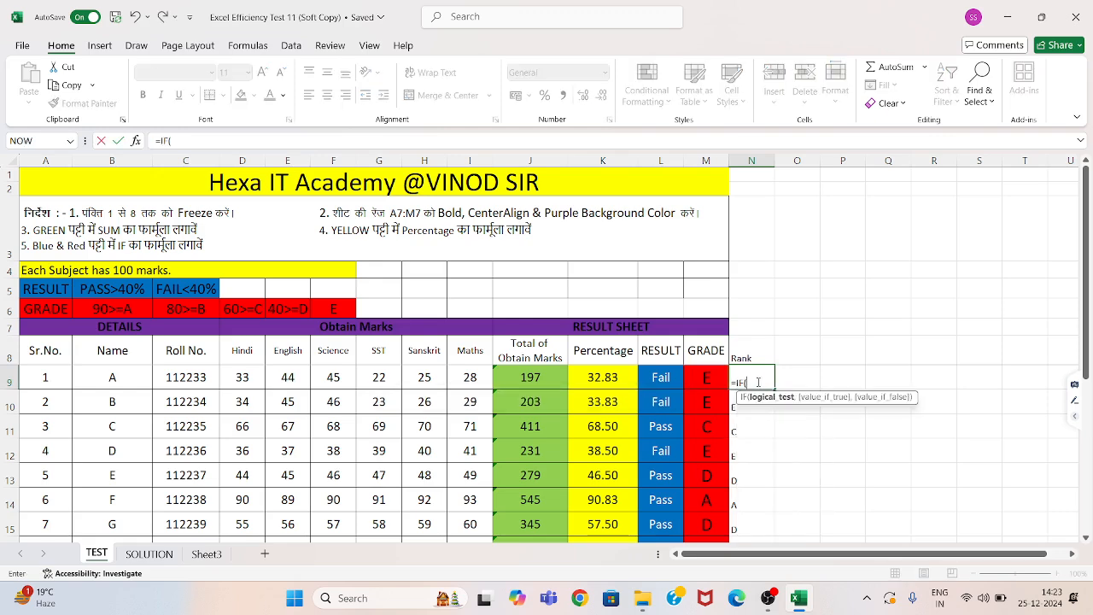
pyautogui.click(598, 377)
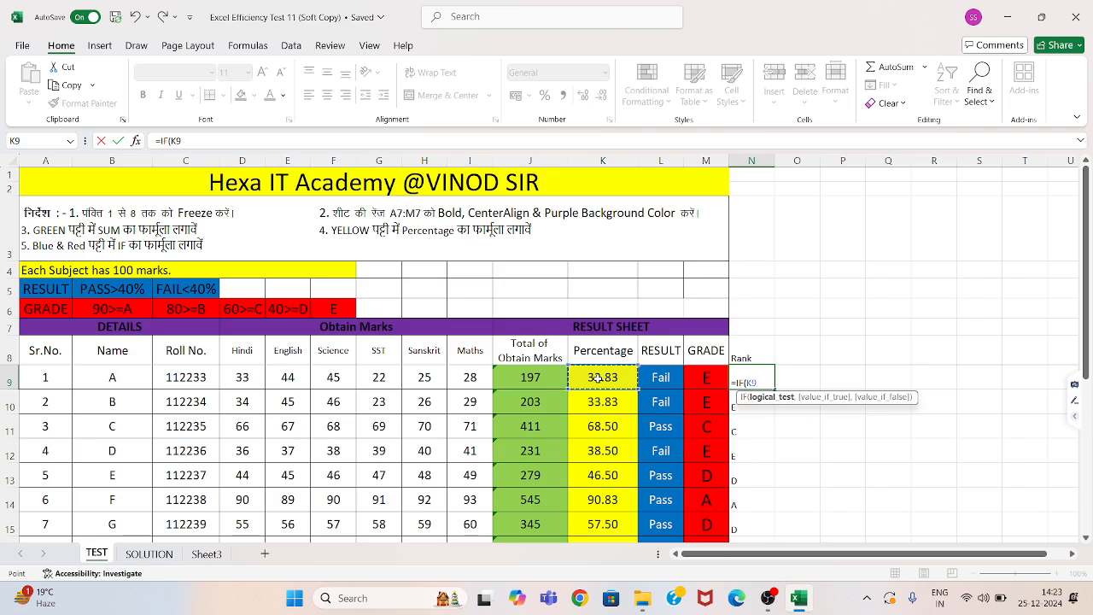
pyautogui.press('Escape')
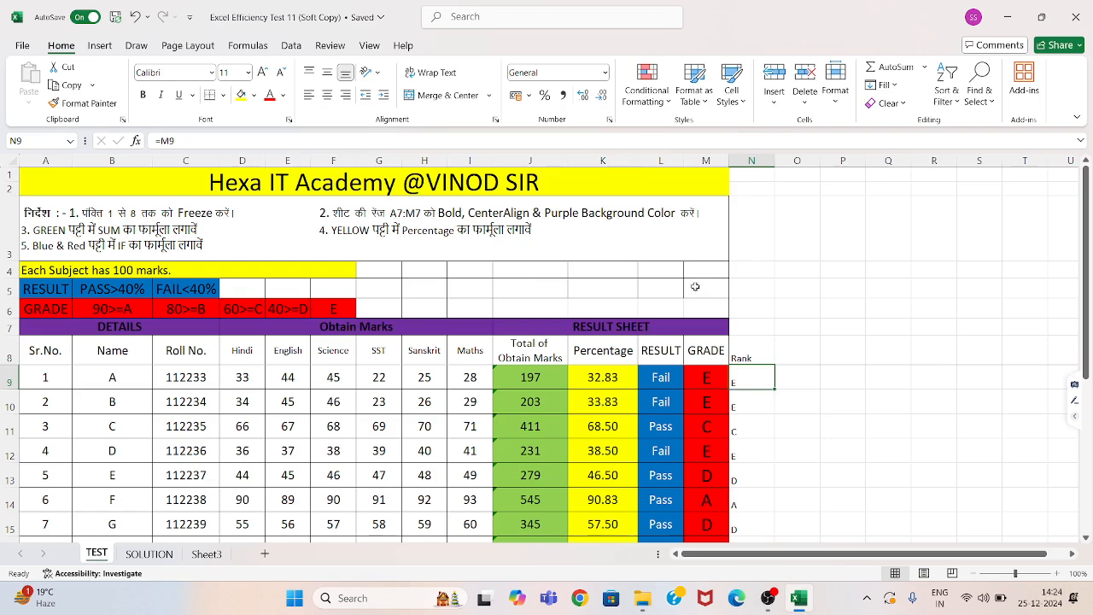
# Step: Clear the Rank heading and the grade references from N8:N18 on the TEST sheet
pyautogui.click(766, 354)
pyautogui.moveTo(765, 400); pyautogui.dragTo(751, 534)
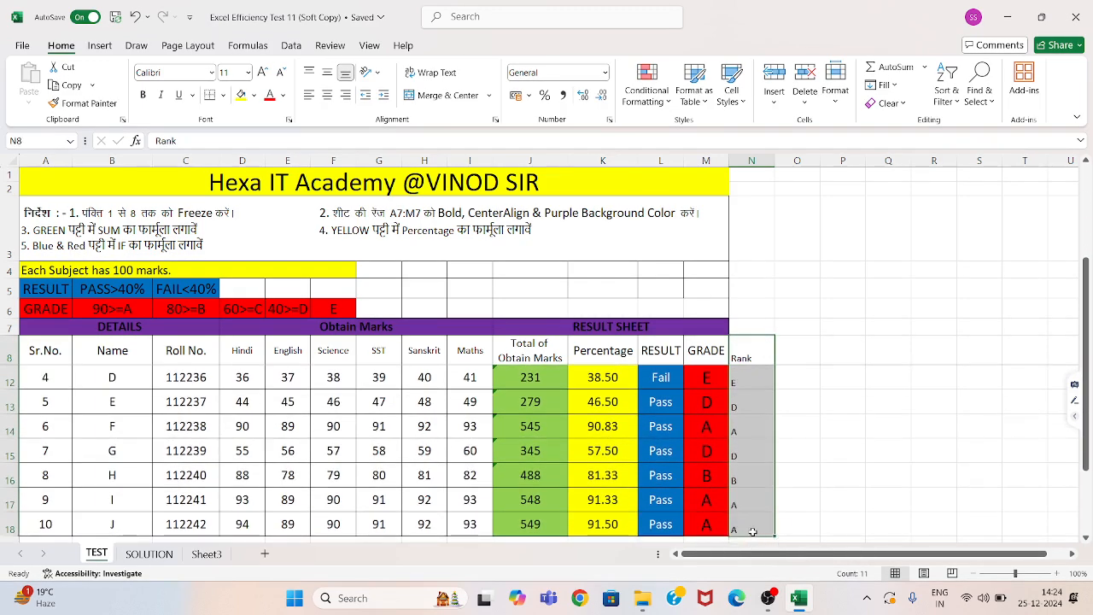
pyautogui.press('Delete')
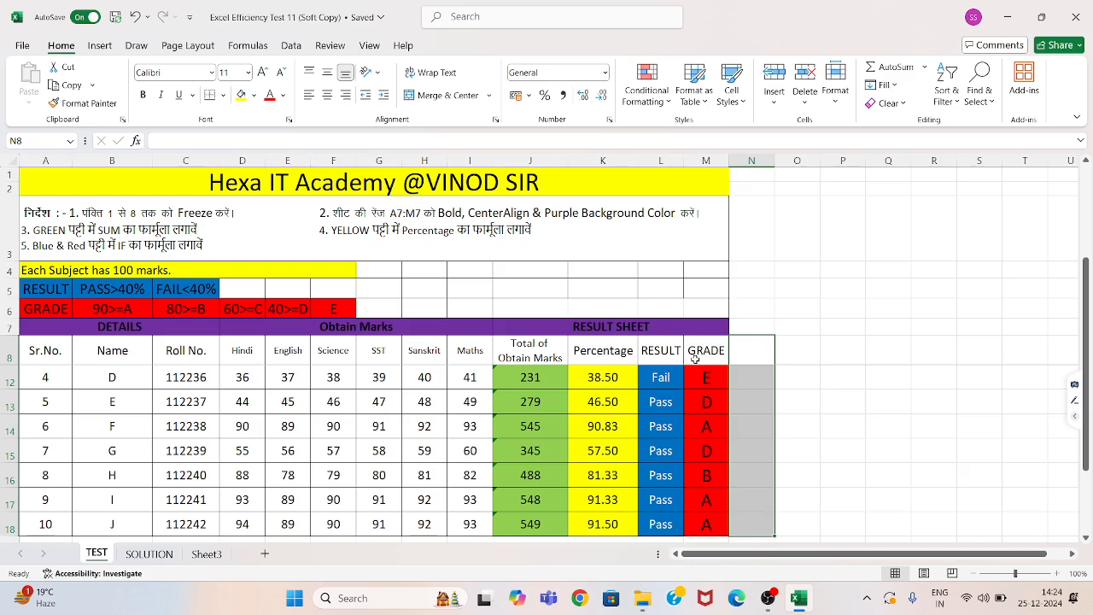
# Step: Close the workbook and open Excel Efficiency Test 12 (Soft Copy) from the Excel Test folder
pyautogui.click(1075, 17)
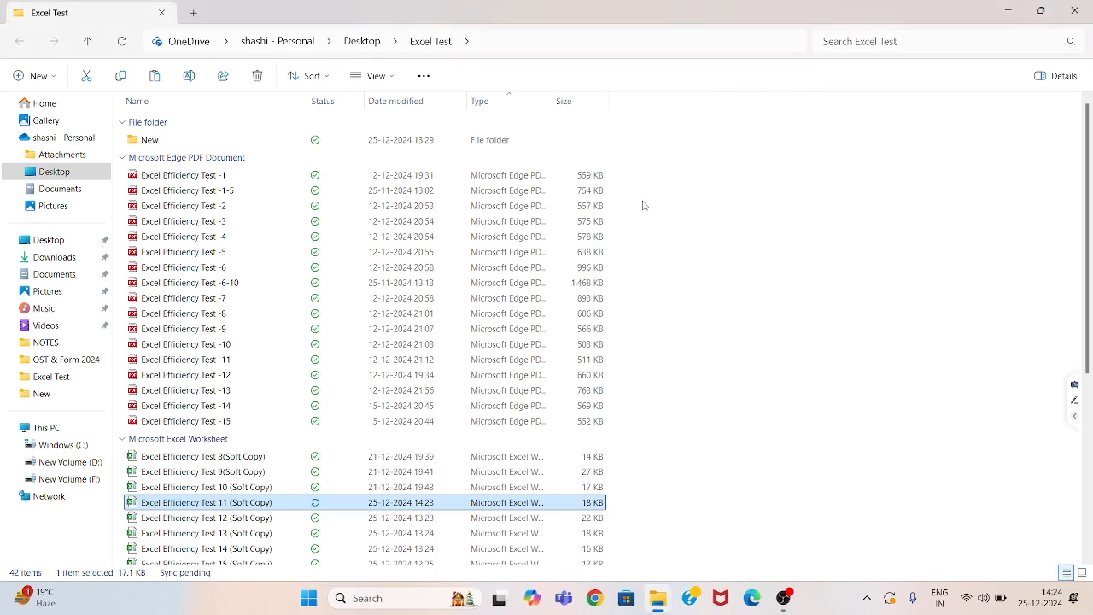
pyautogui.doubleClick(246, 518)
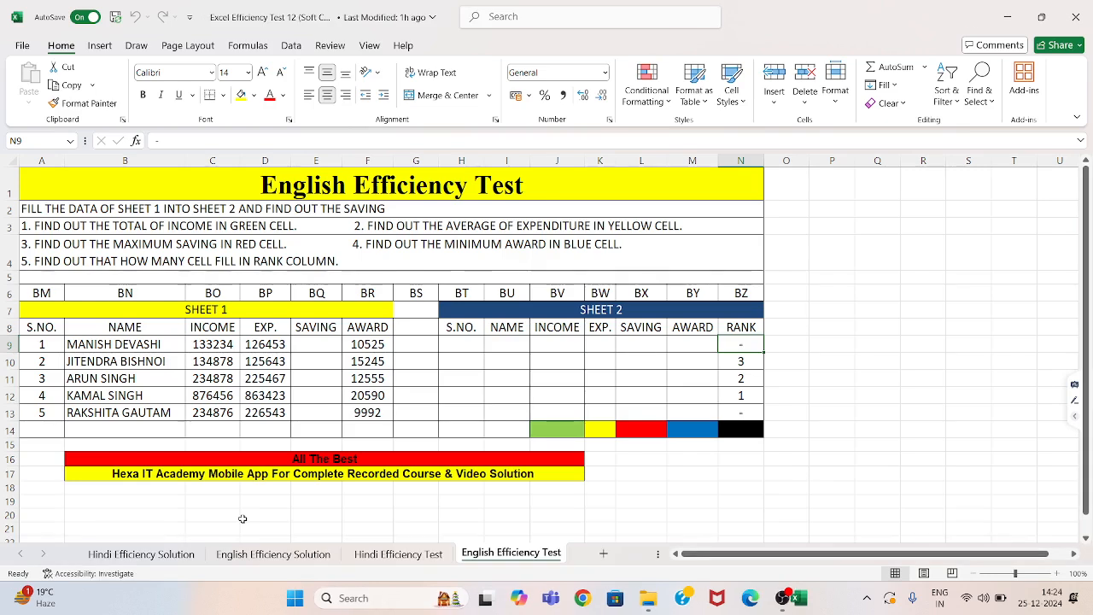
# Step: Compare the tasks and tables on the Hindi Efficiency Test and English Efficiency Test sheets
pyautogui.click(369, 359)
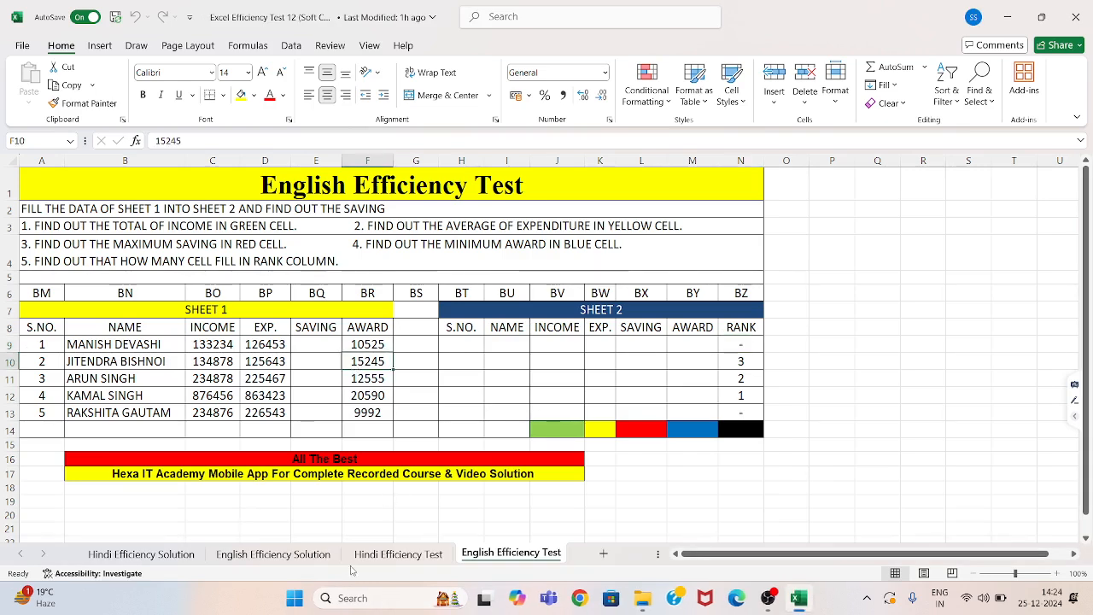
pyautogui.click(413, 554)
pyautogui.click(517, 554)
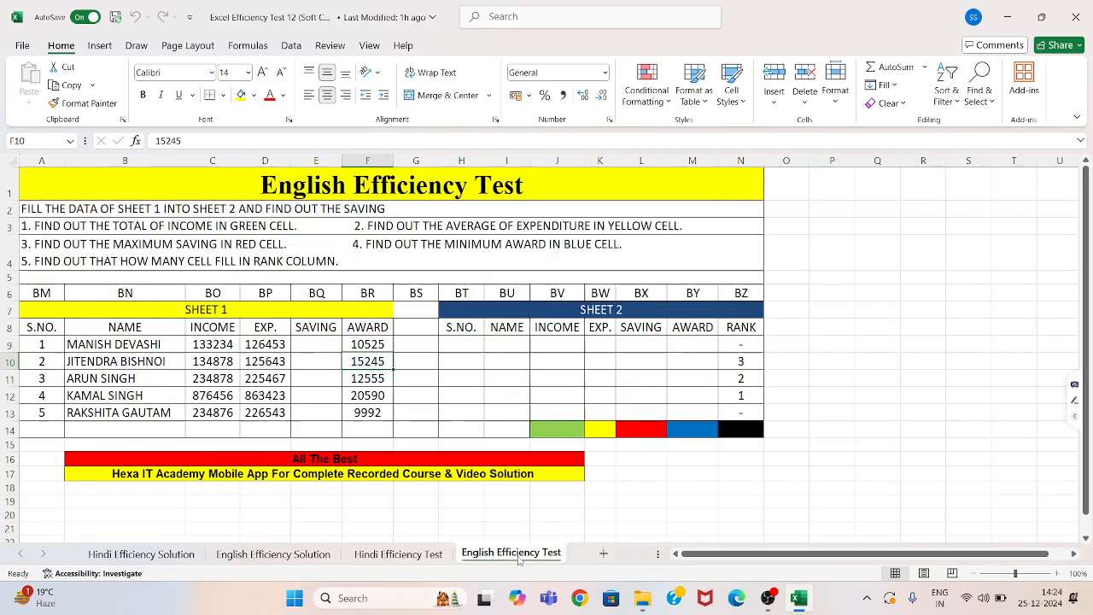
pyautogui.click(441, 559)
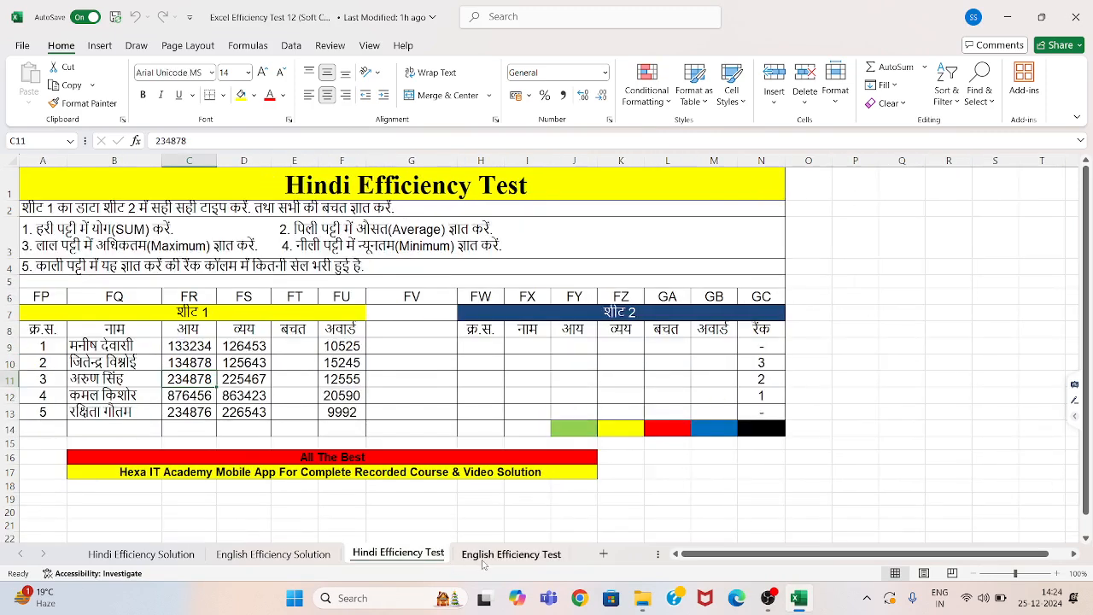
pyautogui.click(478, 557)
pyautogui.click(415, 555)
pyautogui.click(489, 556)
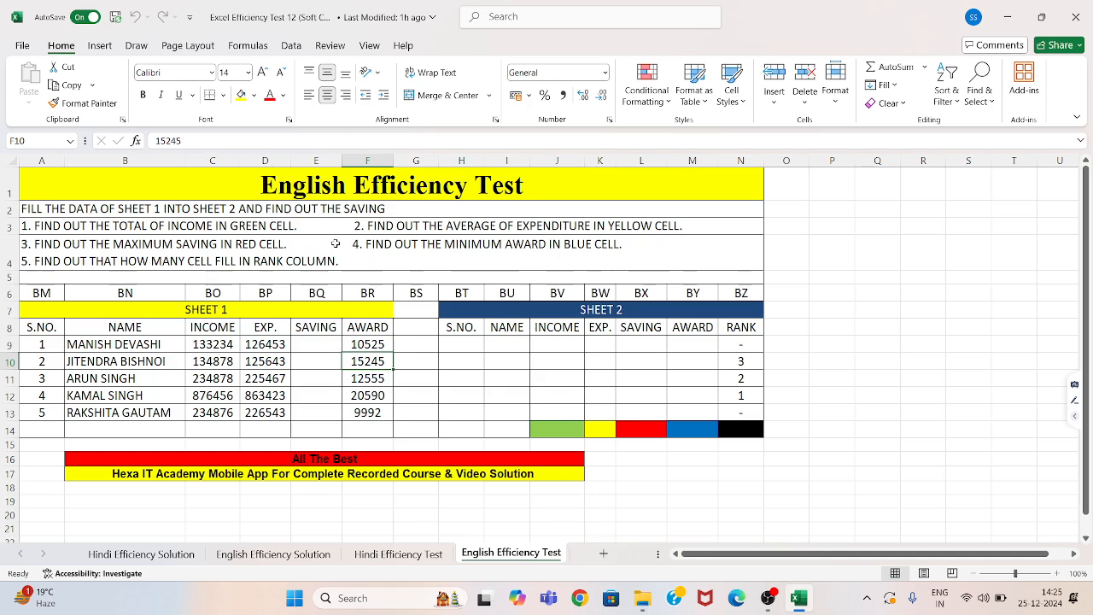
pyautogui.click(458, 341)
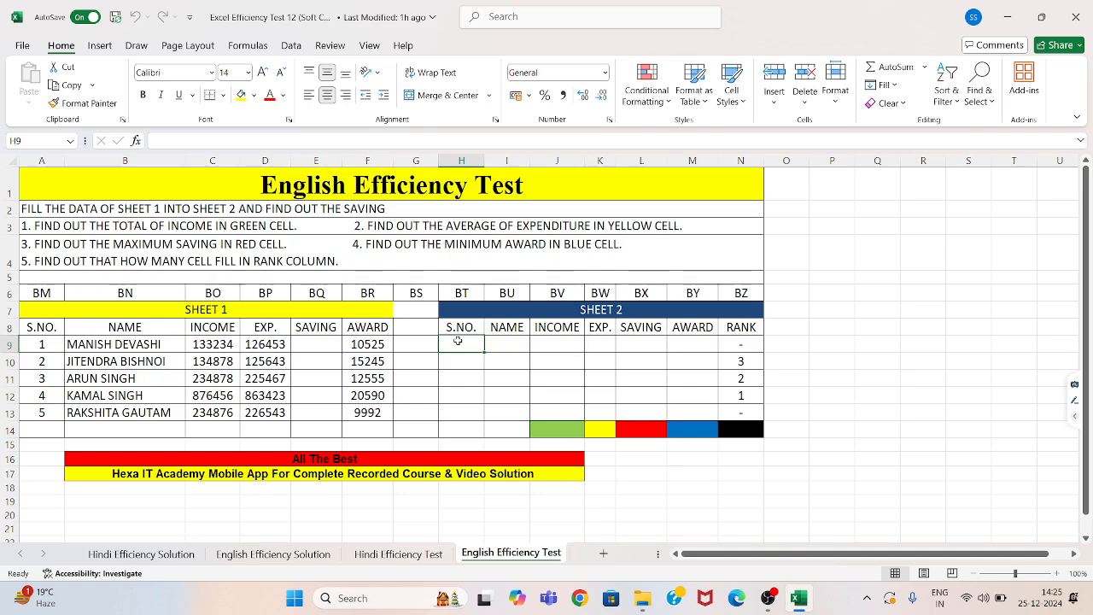
pyautogui.write('=')
pyautogui.click(50, 327)
pyautogui.press('Return')
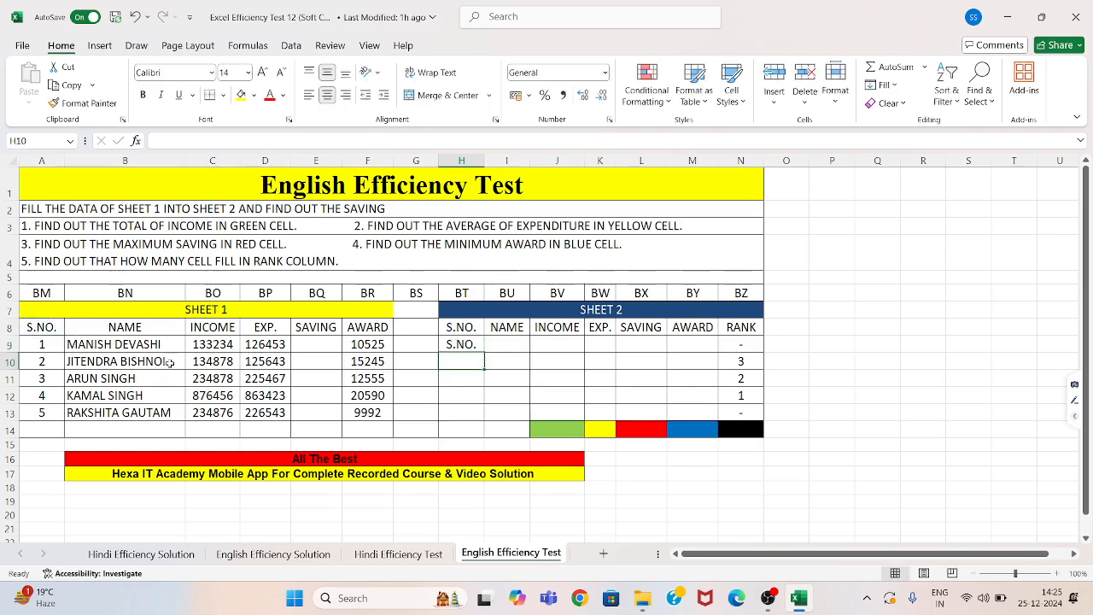
pyautogui.click(470, 345)
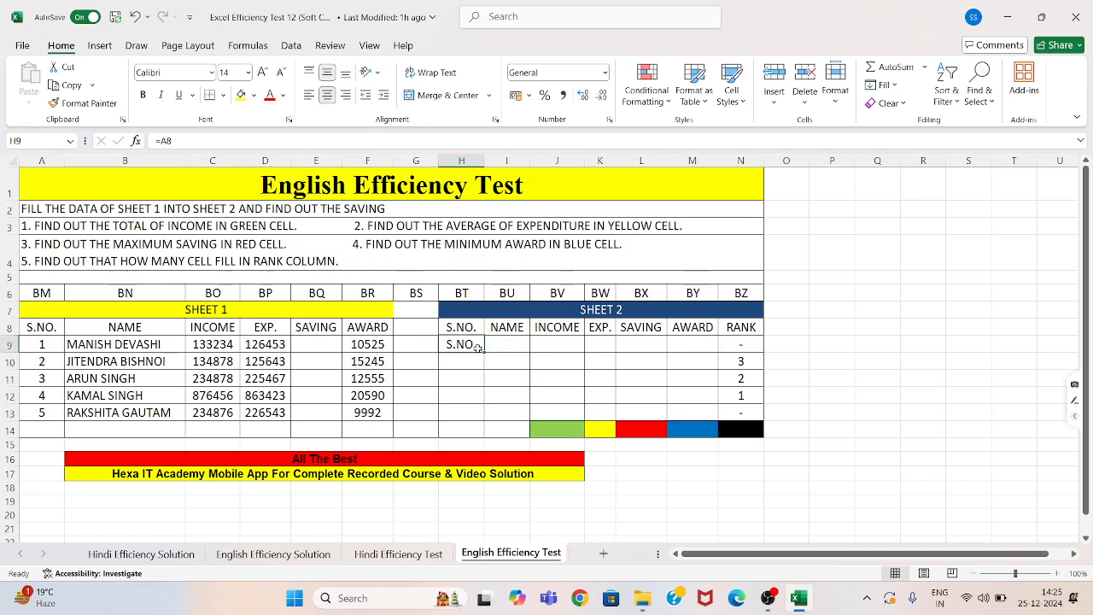
pyautogui.press('Delete')
# Step: Enter =A9 in H9 of the English Efficiency Test sheet and fill it down to H13
pyautogui.write('=')
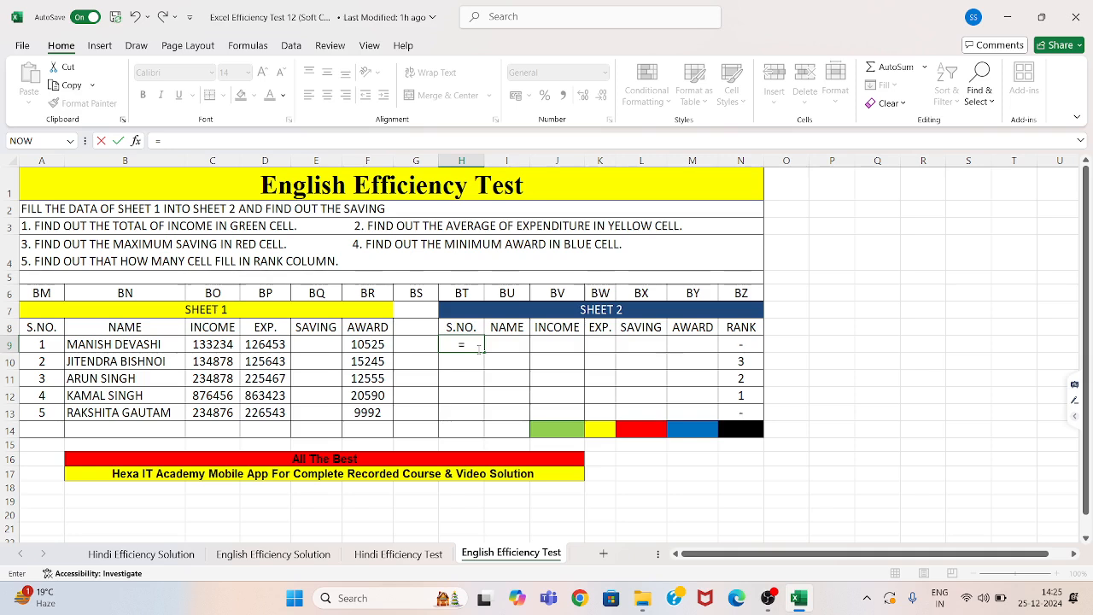
pyautogui.click(41, 345)
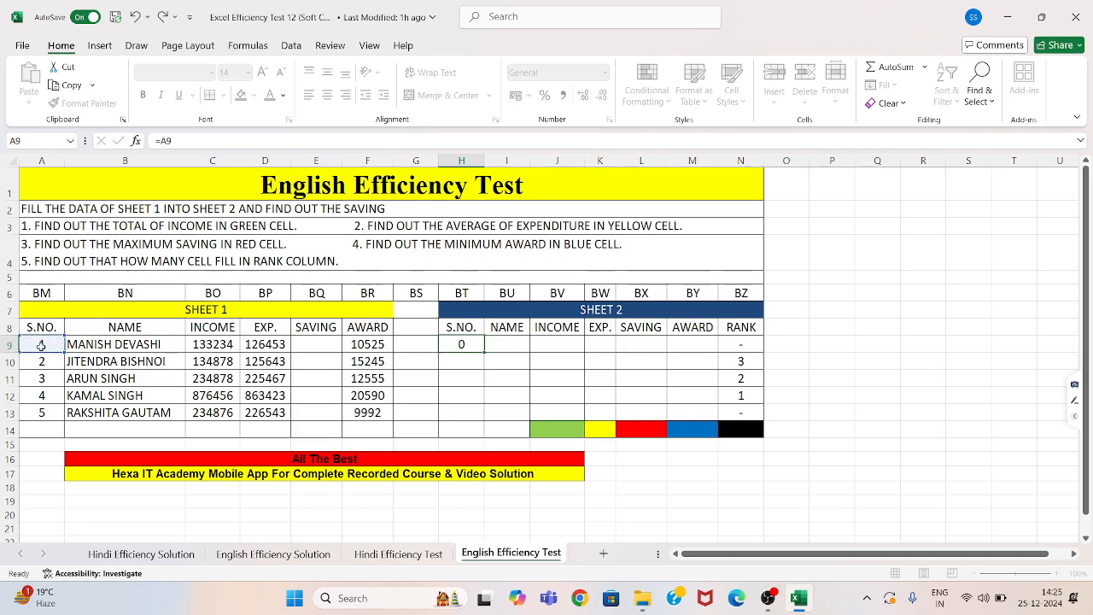
pyautogui.press('Return')
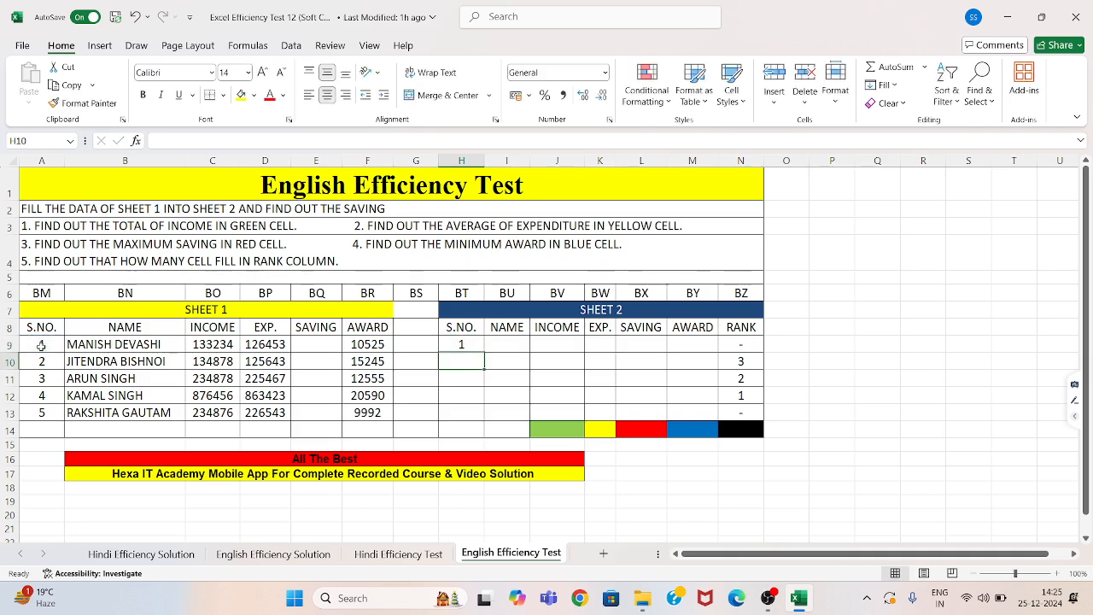
pyautogui.click(458, 344)
pyautogui.moveTo(484, 352); pyautogui.dragTo(482, 424)
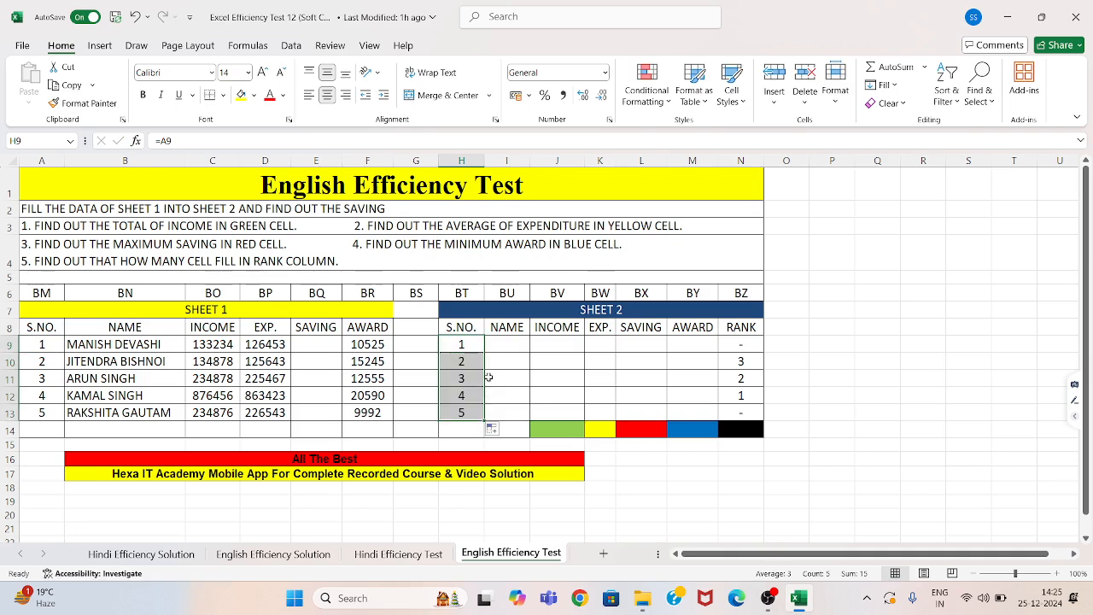
# Step: Extend the H9:H13 references across to column M and autofit the widths of columns K and I
pyautogui.click(476, 342)
pyautogui.moveTo(484, 353); pyautogui.dragTo(644, 408)
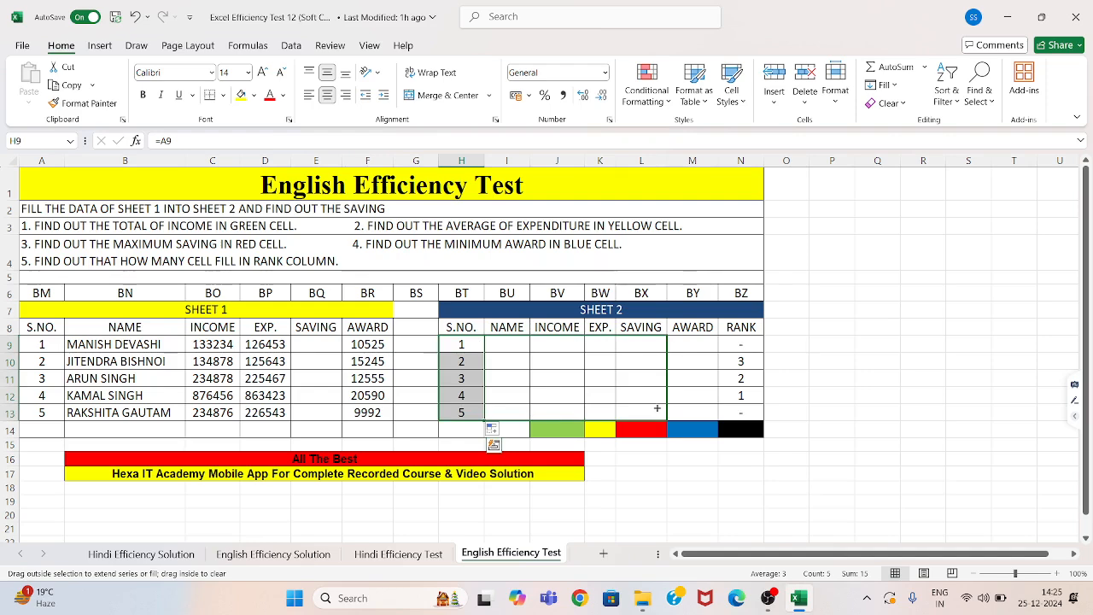
pyautogui.moveTo(681, 406); pyautogui.dragTo(702, 399)
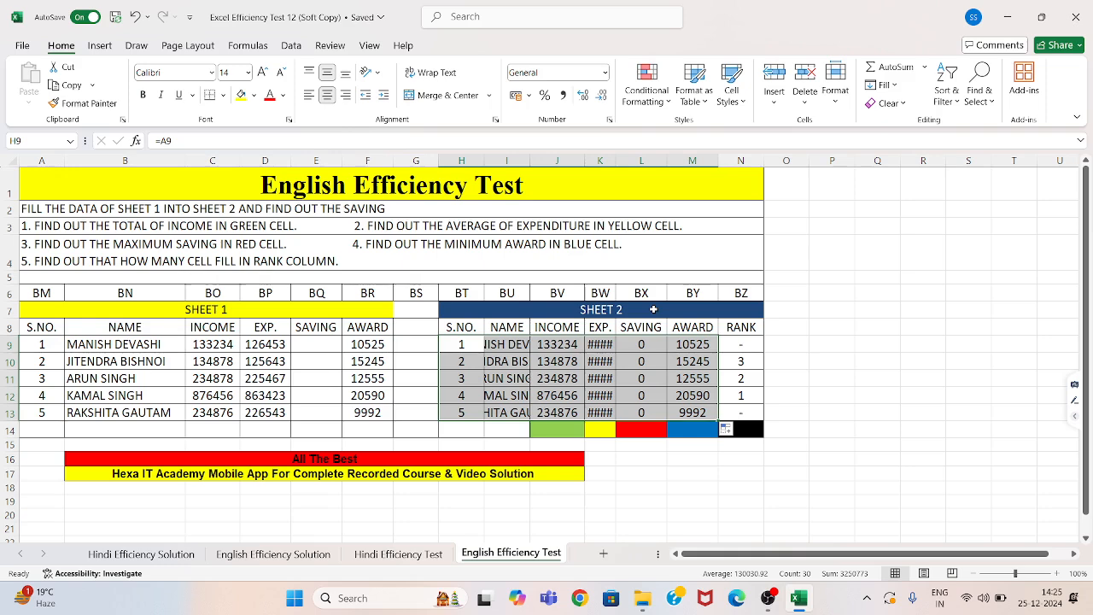
pyautogui.doubleClick(616, 161)
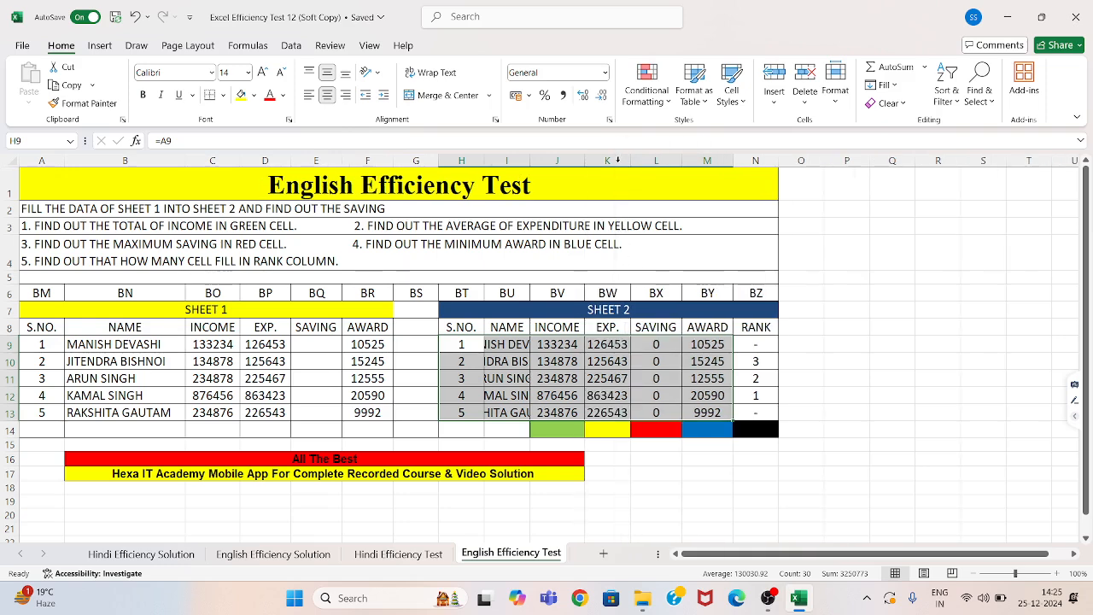
pyautogui.doubleClick(529, 160)
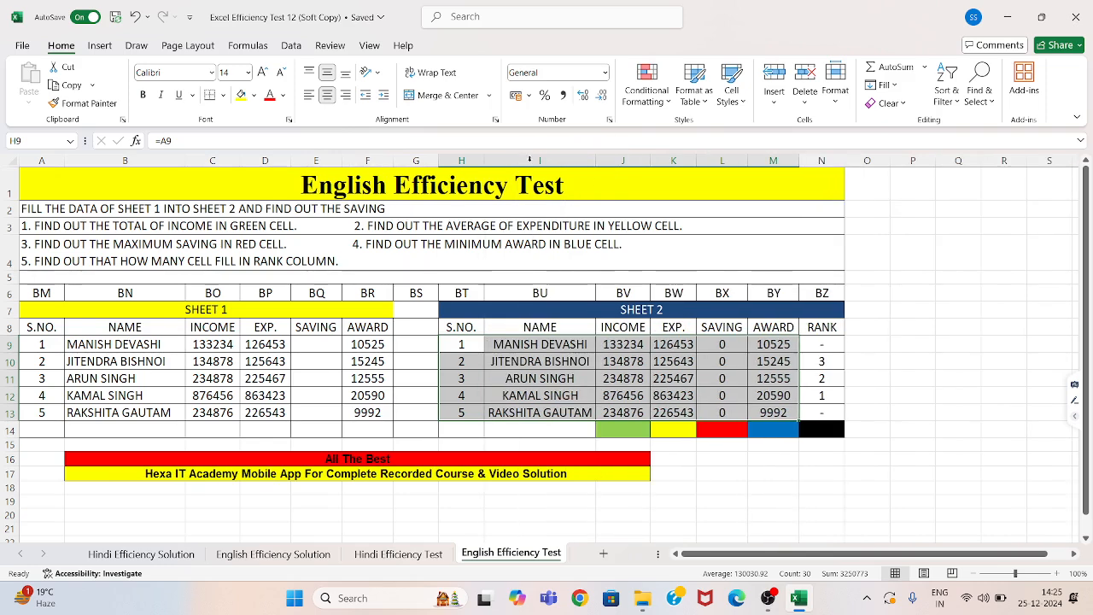
# Step: Calculate the Sheet 2 saving with =J9-K9 in L9 and fill the formula down to L13
pyautogui.click(726, 342)
pyautogui.write('=')
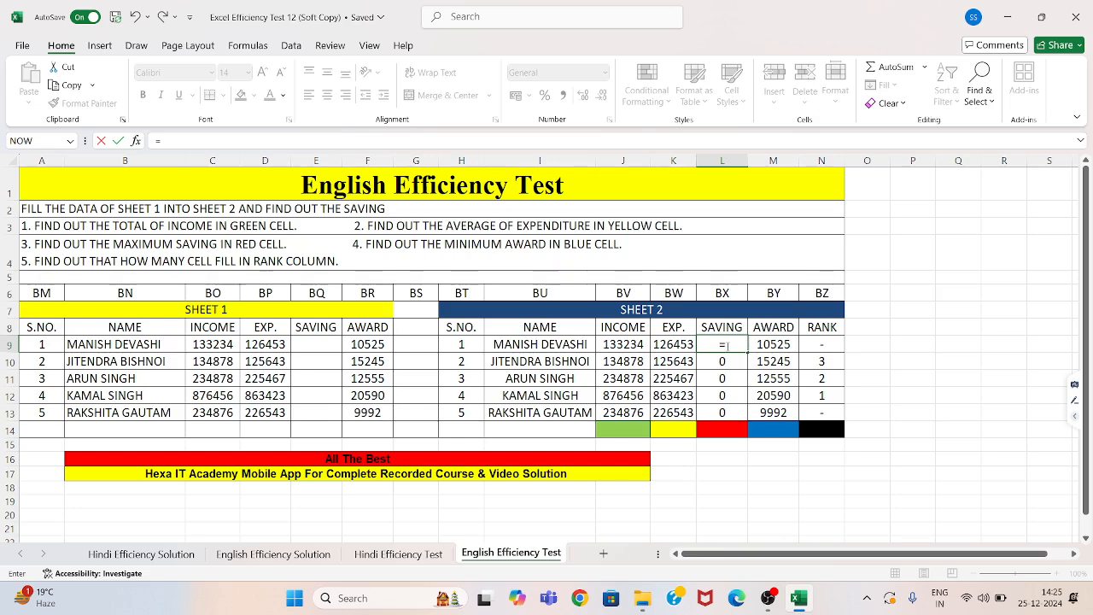
pyautogui.click(621, 344)
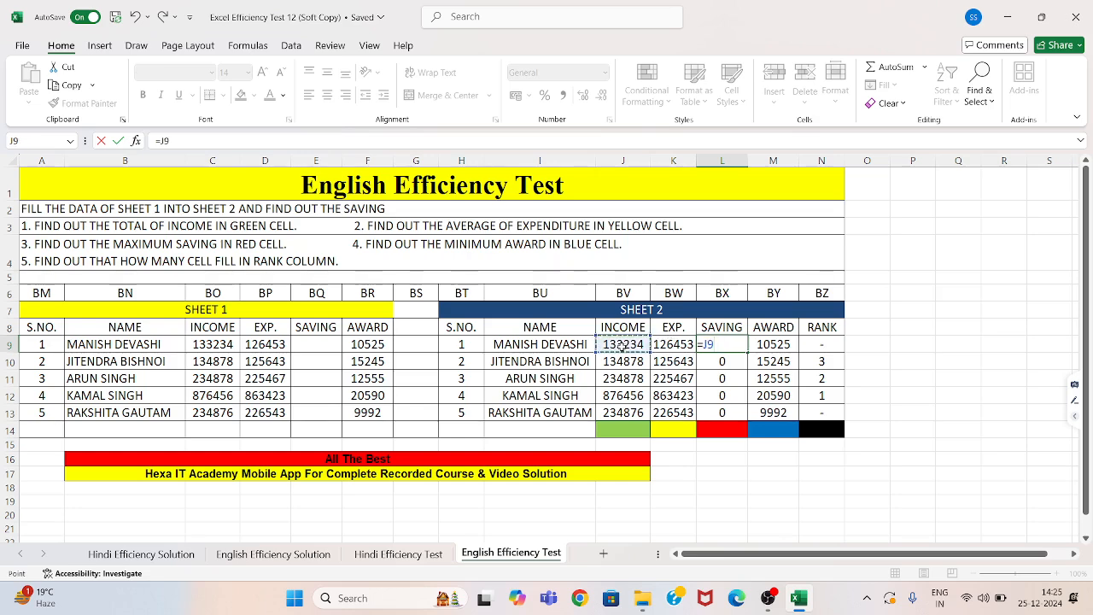
pyautogui.write('-')
pyautogui.click(675, 344)
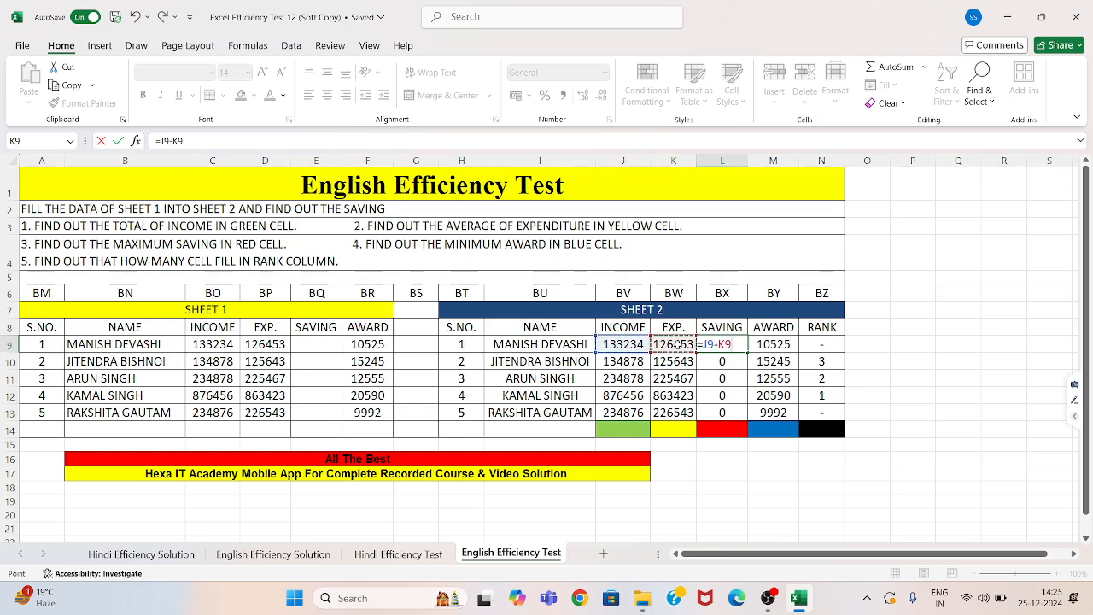
pyautogui.press('Return')
pyautogui.click(741, 346)
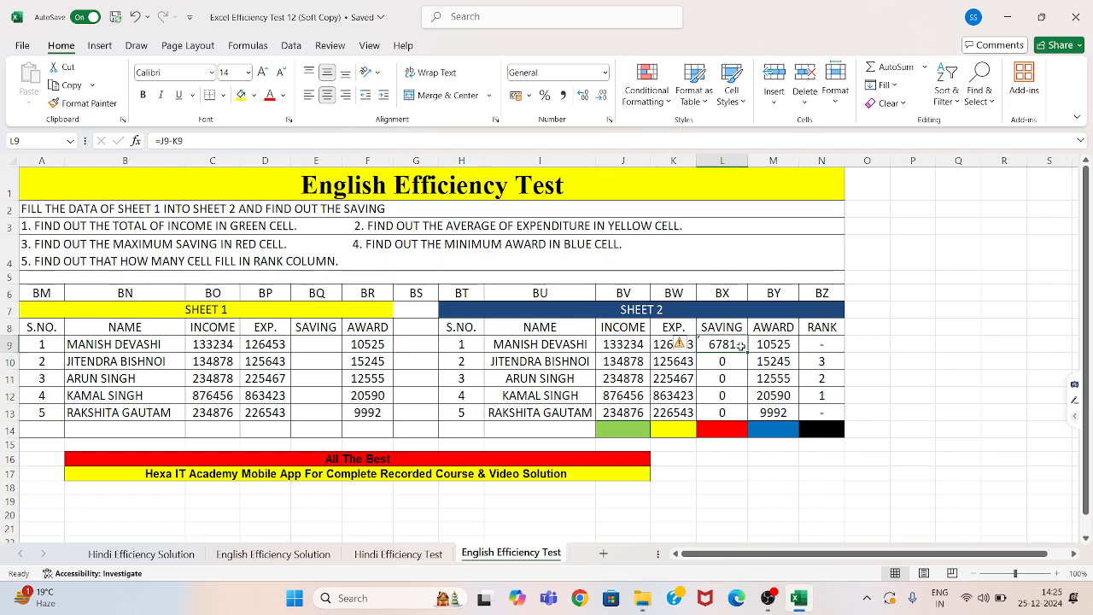
pyautogui.doubleClick(748, 352)
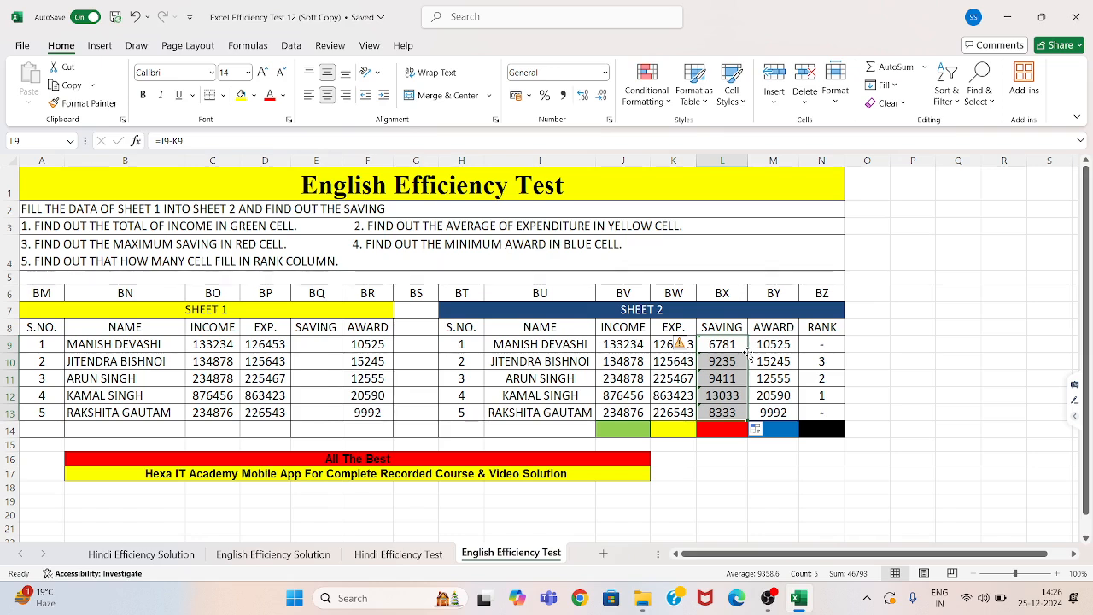
# Step: Total the Sheet 2 income in the green cell J14 with =SUM(J9:J13)
pyautogui.click(626, 428)
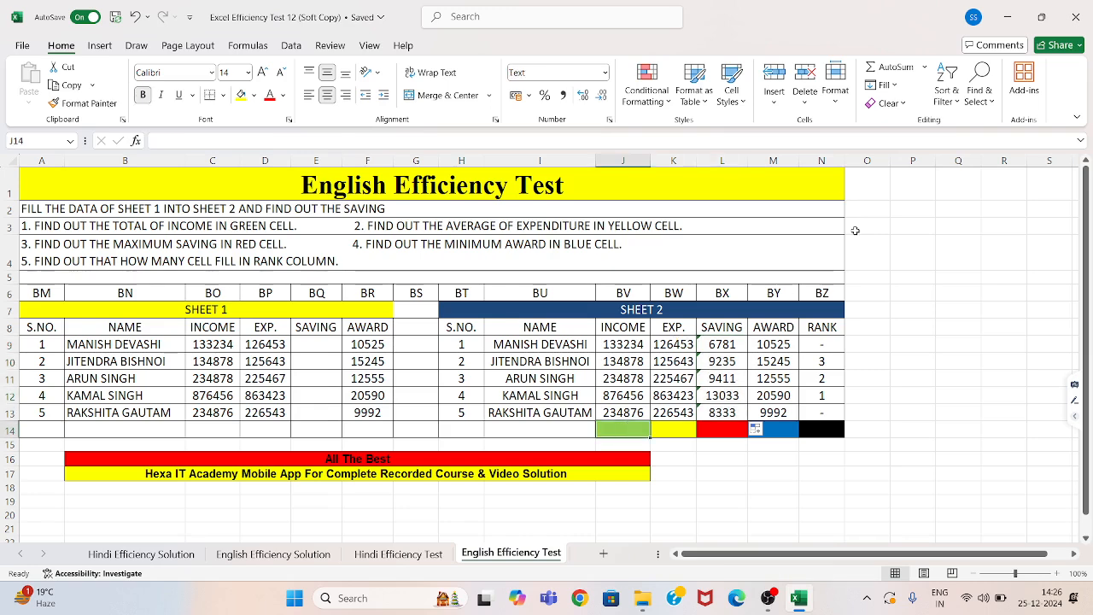
pyautogui.click(892, 68)
pyautogui.press('Return')
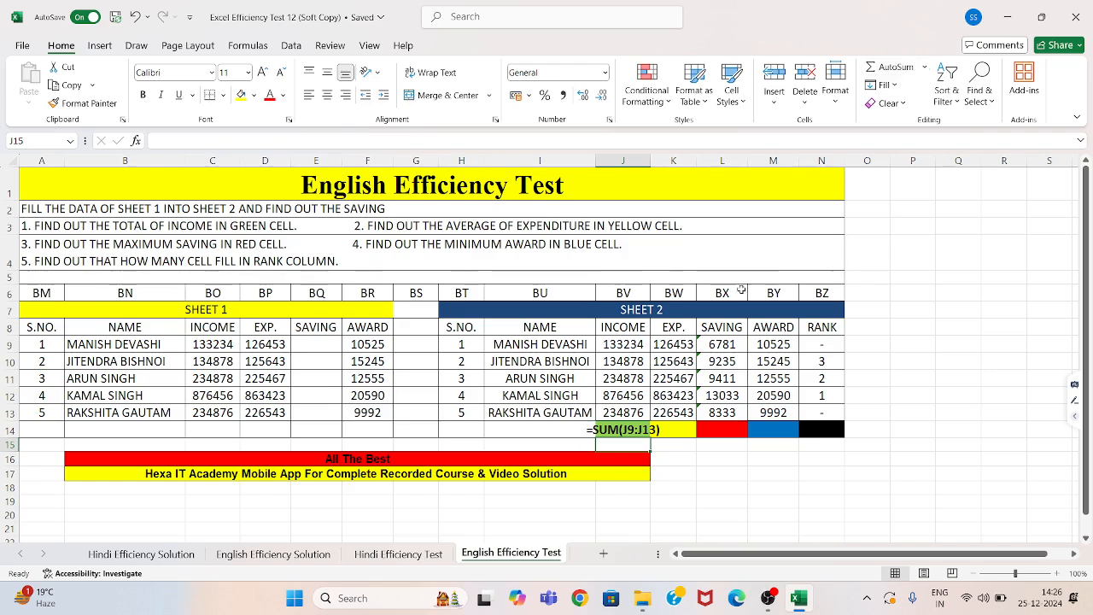
# Step: Change the number format of J14 to General and re-enter its formula so that it calculates
pyautogui.click(641, 431)
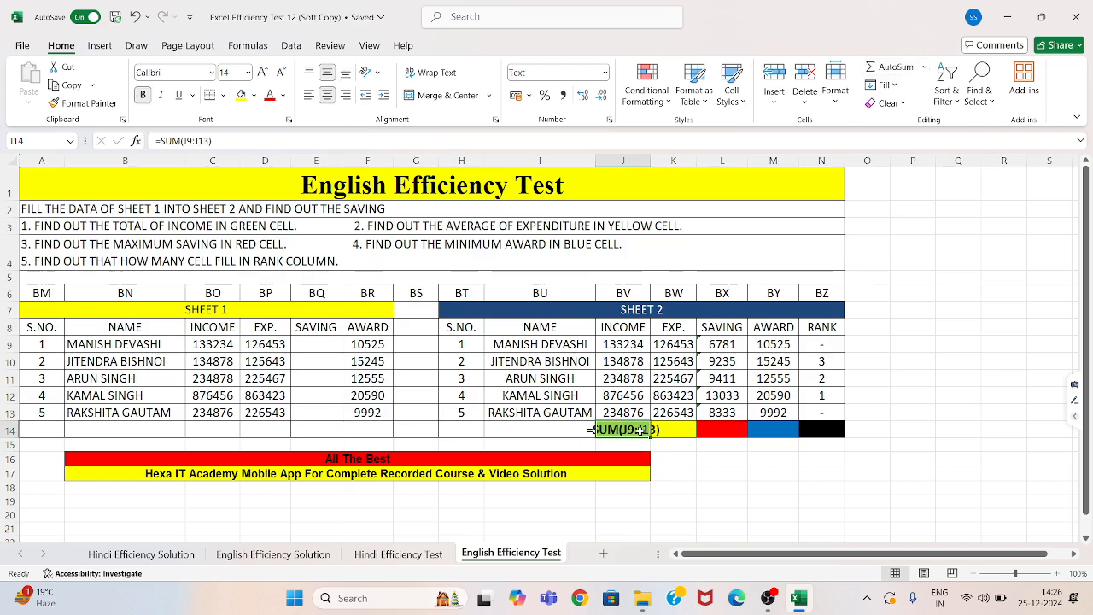
pyautogui.click(606, 73)
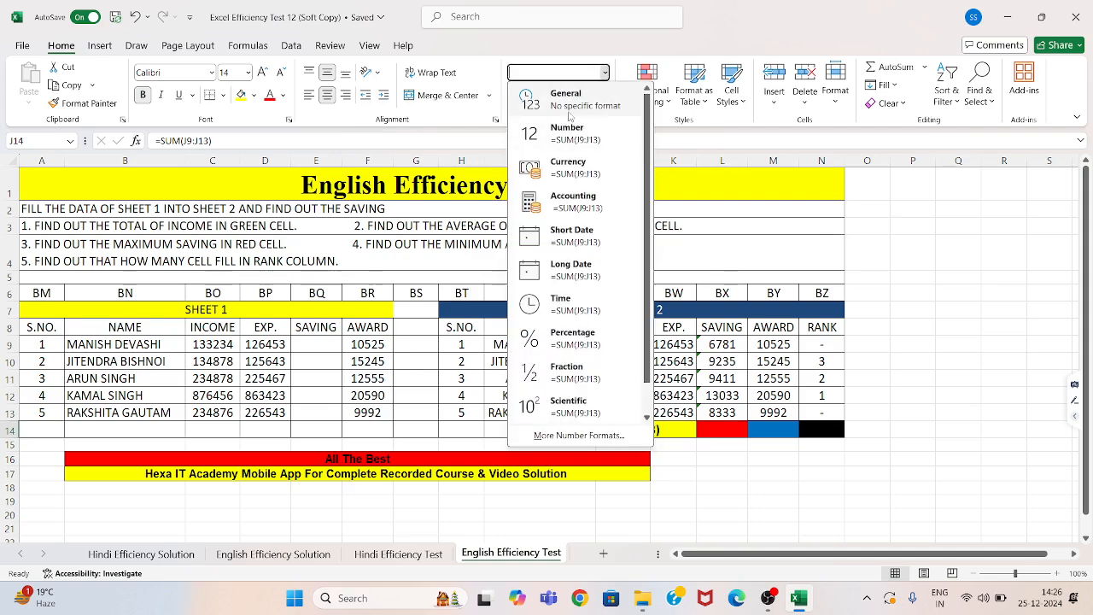
pyautogui.click(570, 114)
pyautogui.doubleClick(634, 429)
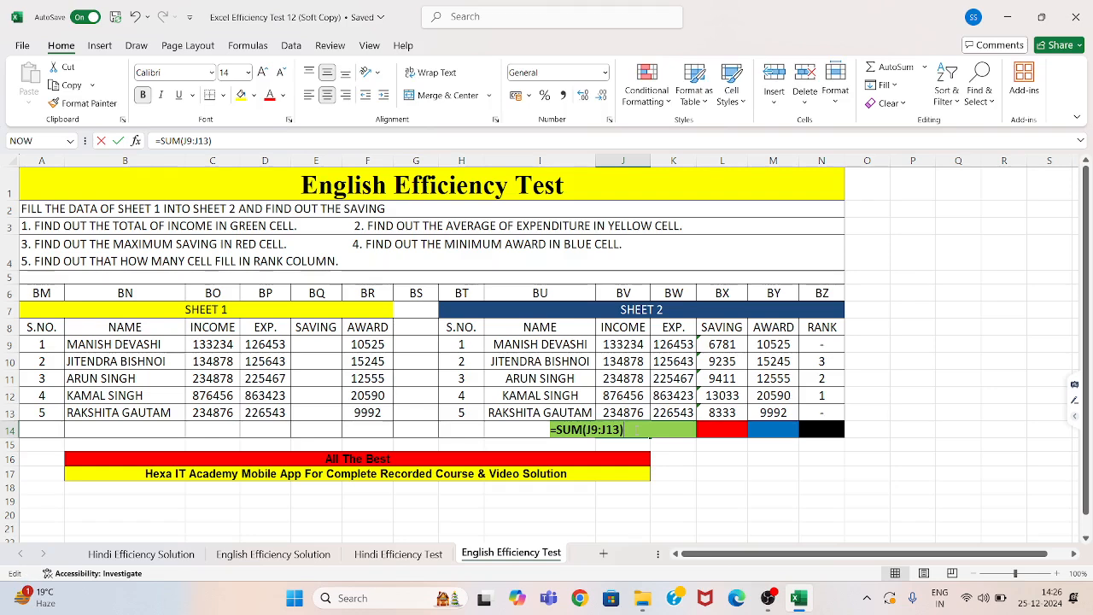
pyautogui.press('Return')
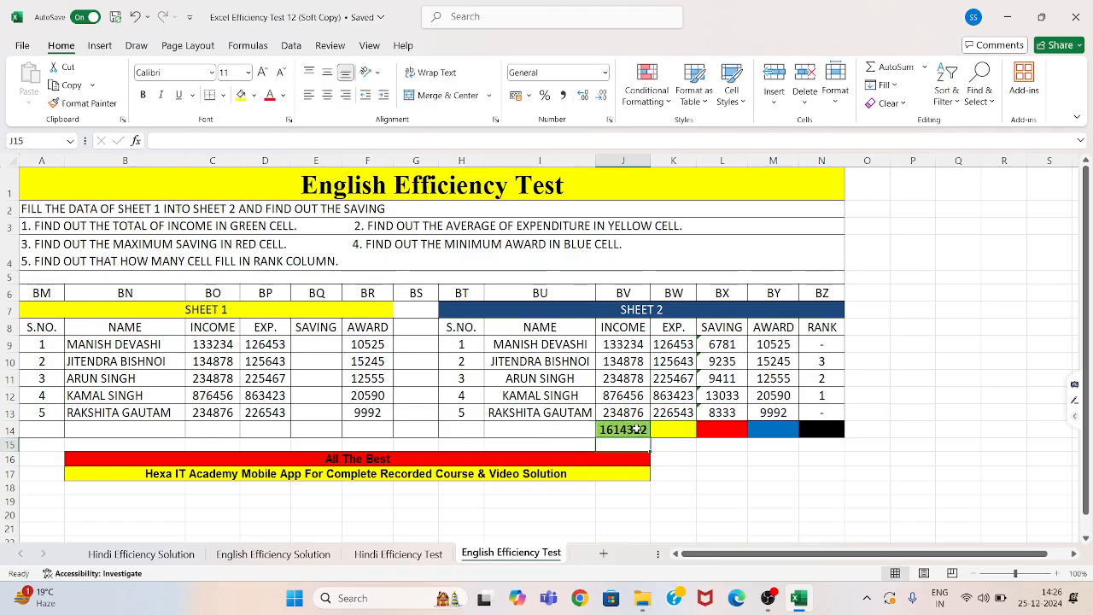
pyautogui.click(636, 430)
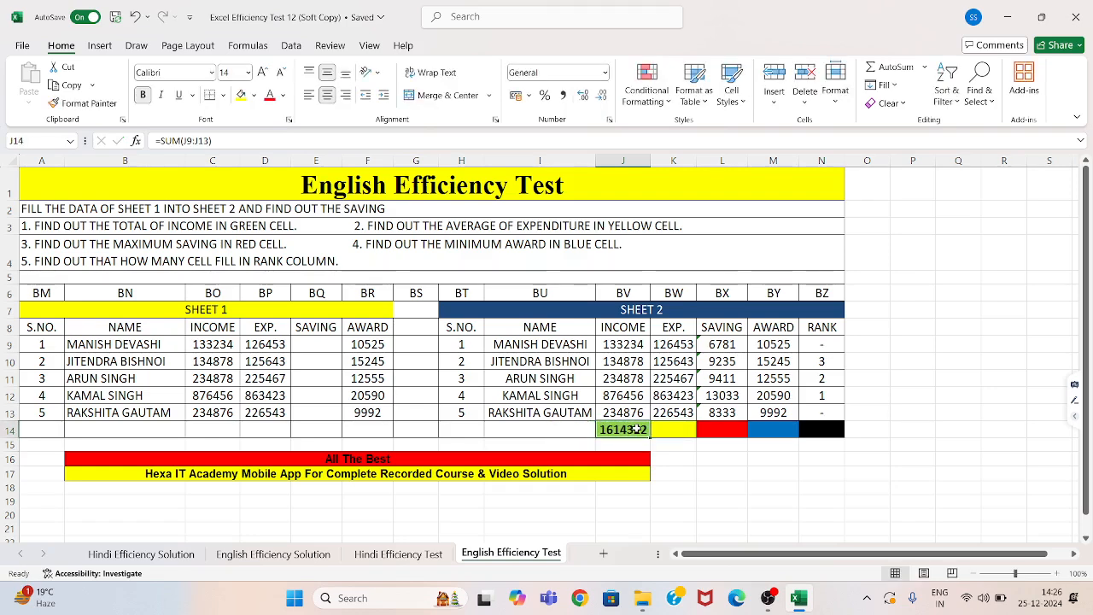
# Step: Average the Sheet 2 expenditure in the yellow cell K14 with =AVERAGE(K9:K13)
pyautogui.click(680, 429)
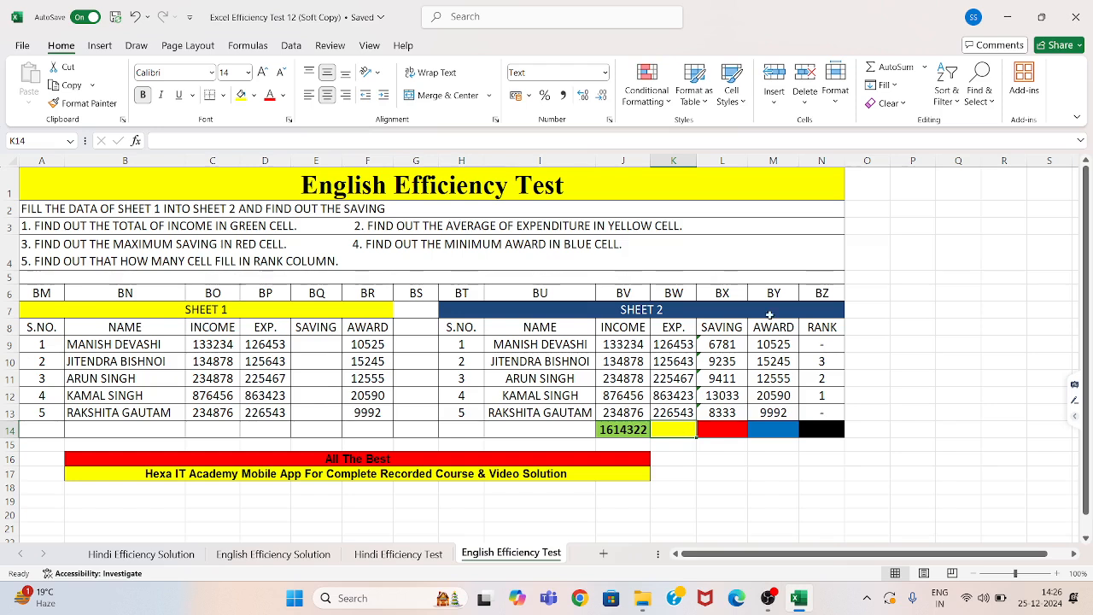
pyautogui.click(925, 68)
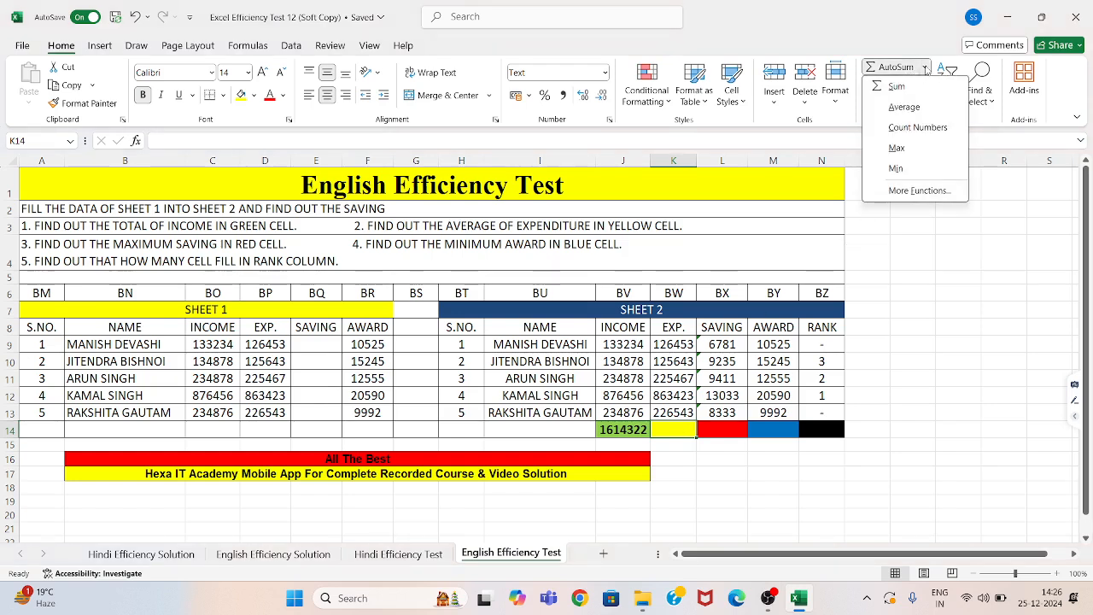
pyautogui.click(892, 111)
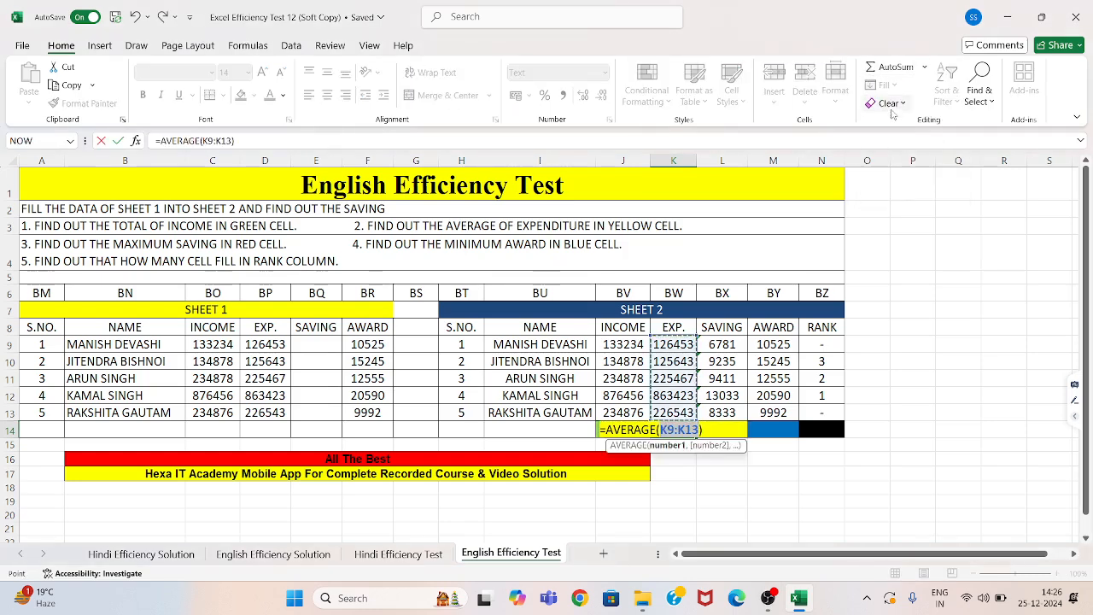
pyautogui.press('Return')
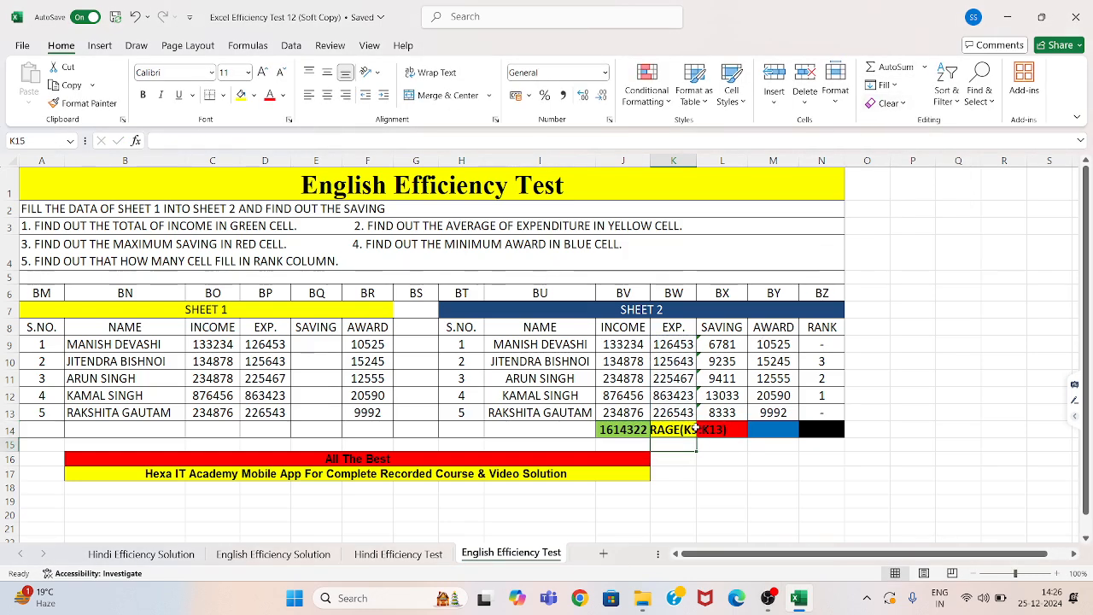
# Step: Change the number format of K14 to General and re-enter its average formula so that it calculates
pyautogui.click(687, 429)
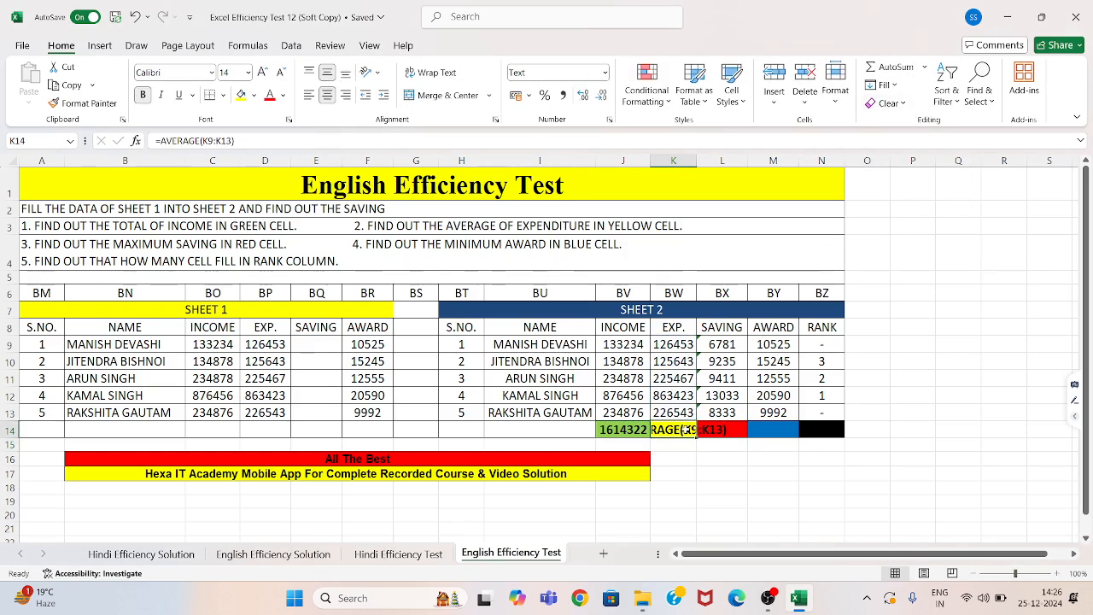
pyautogui.click(605, 72)
pyautogui.click(568, 102)
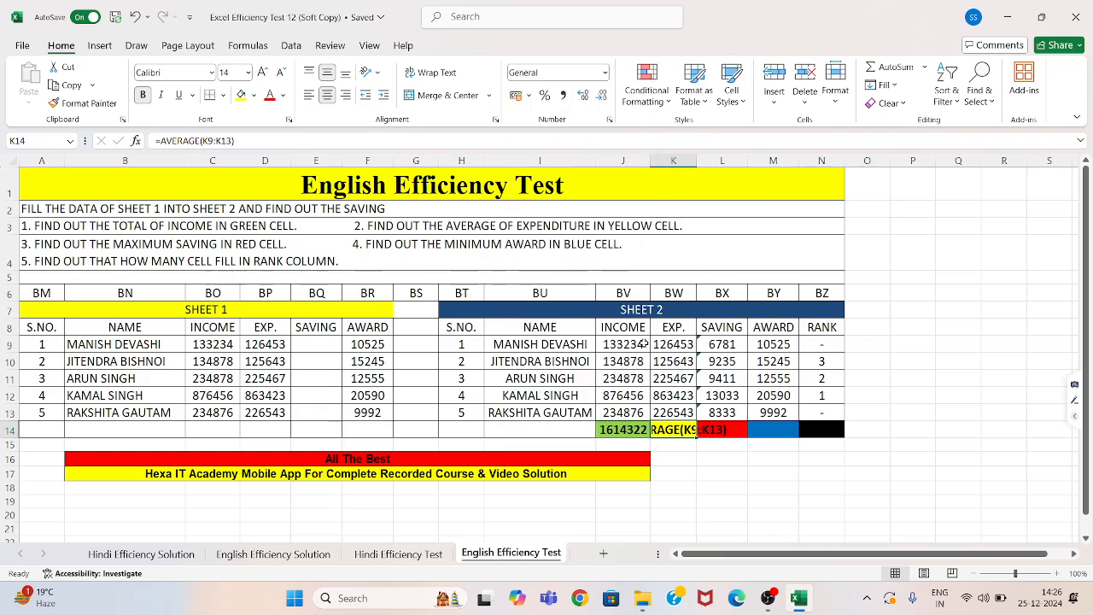
pyautogui.doubleClick(692, 430)
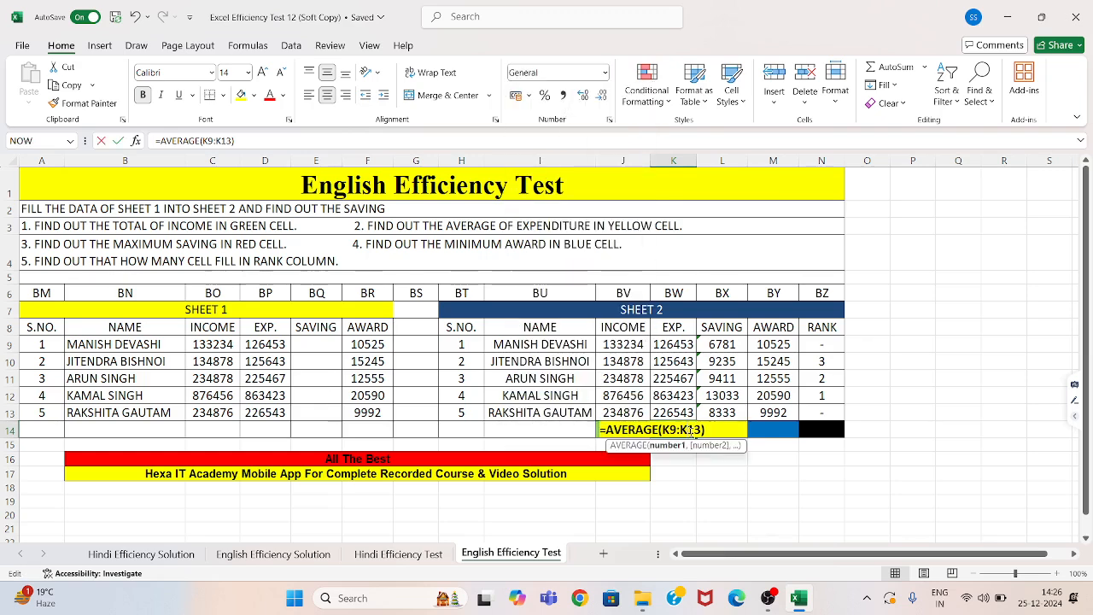
pyautogui.press('Return')
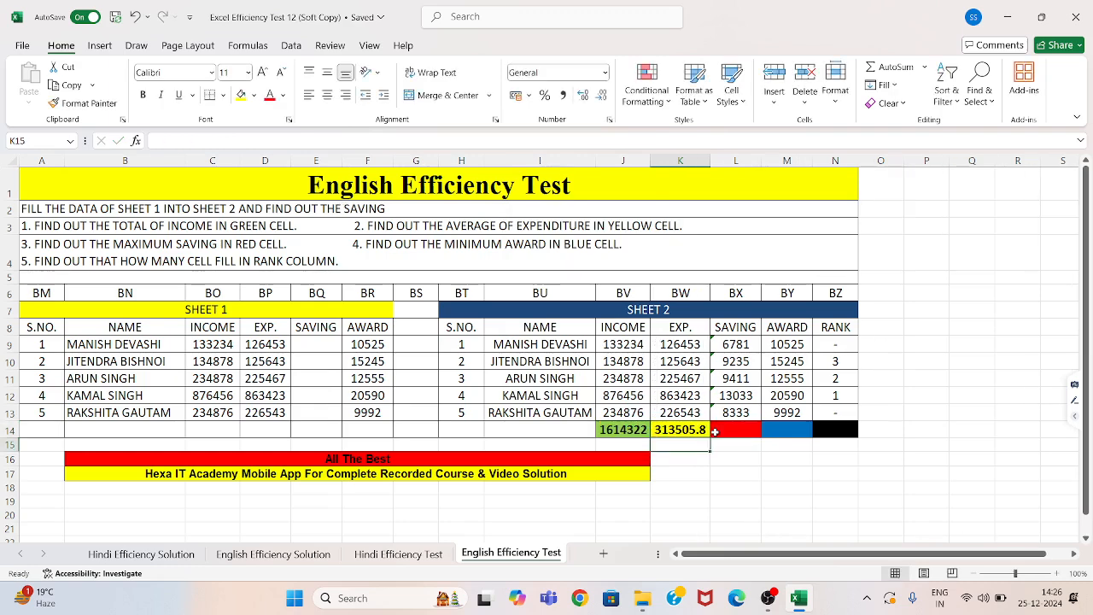
pyautogui.click(732, 430)
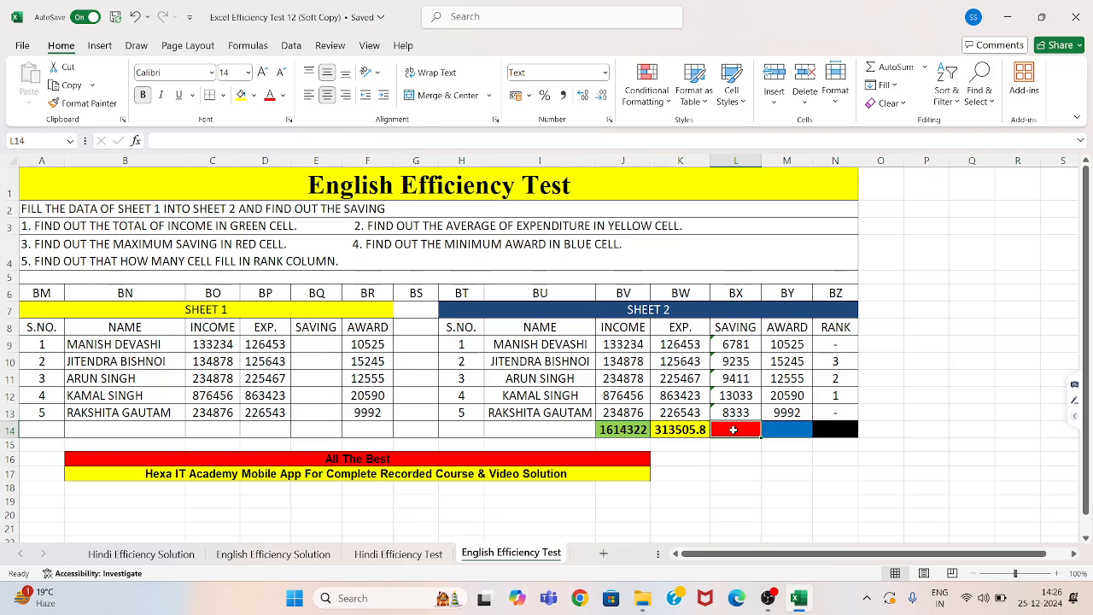
pyautogui.write('=')
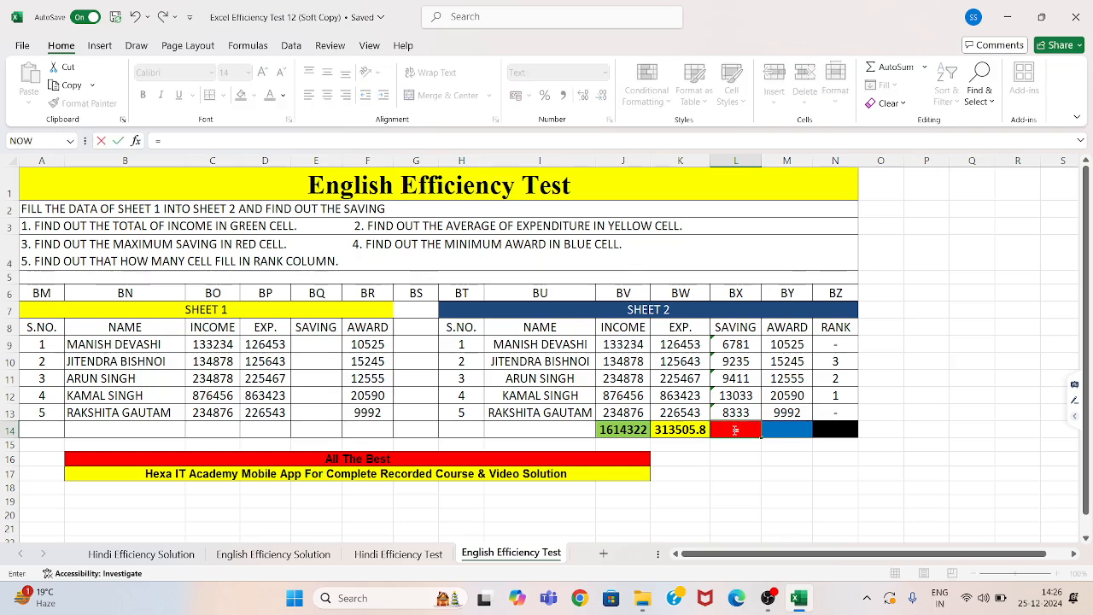
pyautogui.write('m')
pyautogui.press('BackSpace')
pyautogui.press('BackSpace')
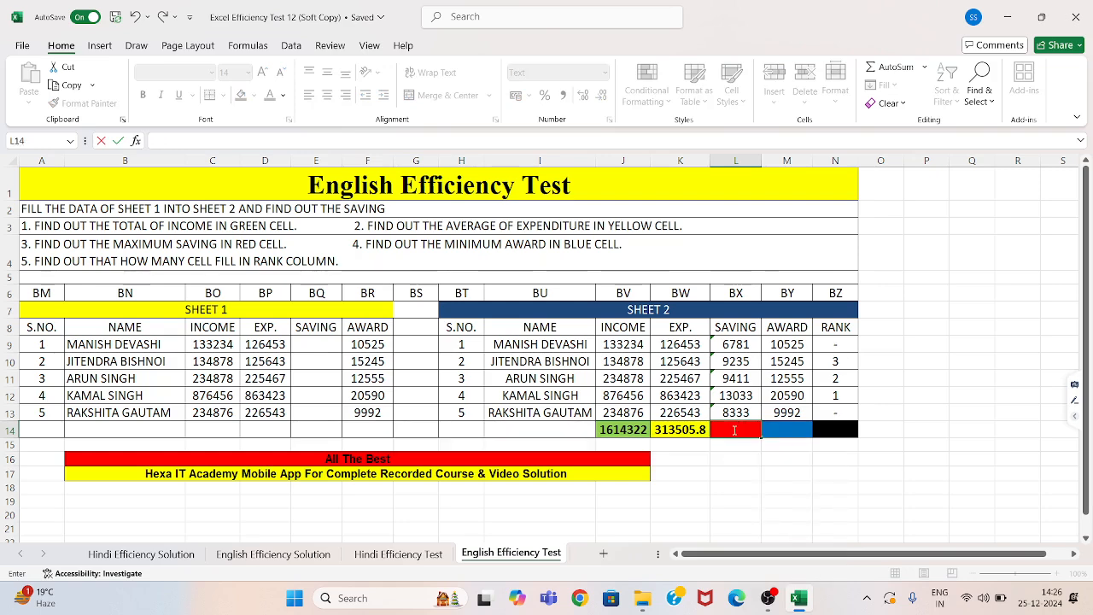
pyautogui.click(924, 66)
pyautogui.click(895, 153)
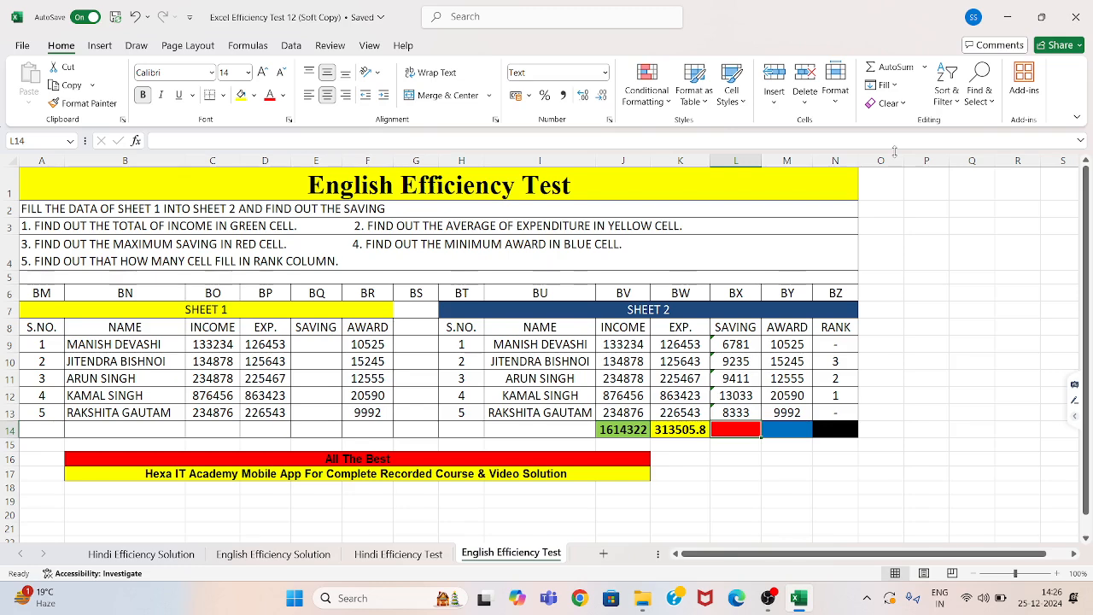
pyautogui.press('Return')
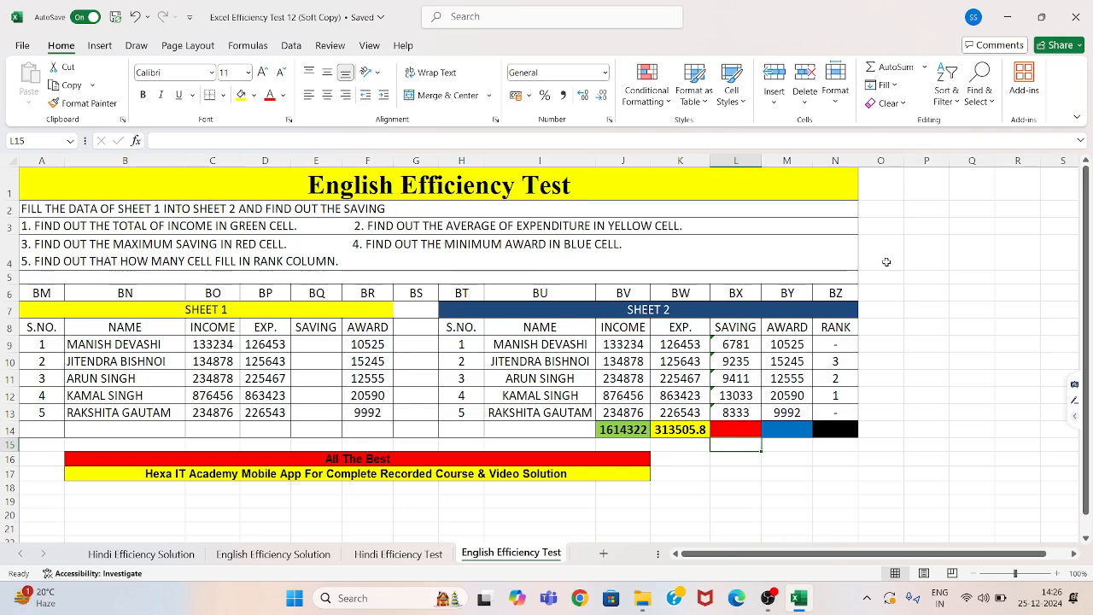
# Step: Set the font colour of the red cell L14 to black
pyautogui.click(734, 431)
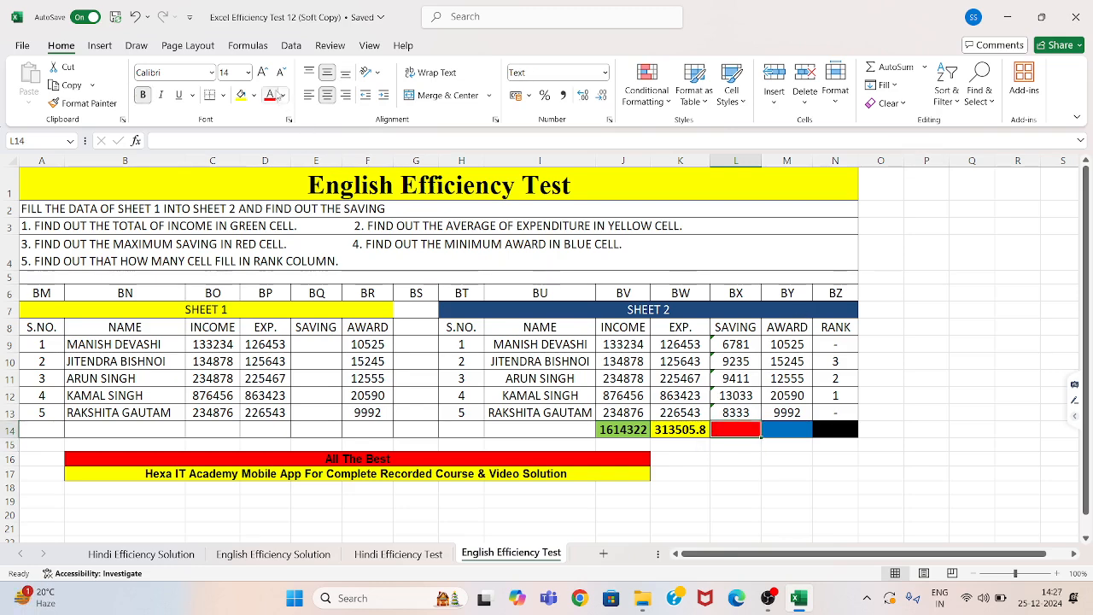
pyautogui.click(283, 95)
pyautogui.click(296, 145)
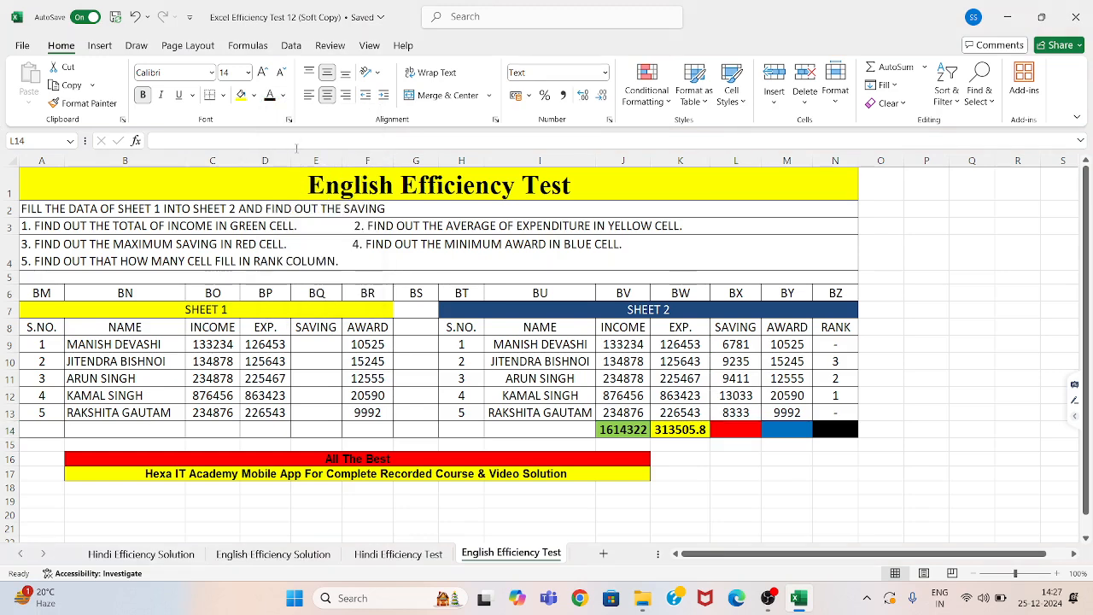
# Step: Find the maximum Sheet 2 saving in the red cell L14 with =MAX(L9:L13)
pyautogui.doubleClick(749, 425)
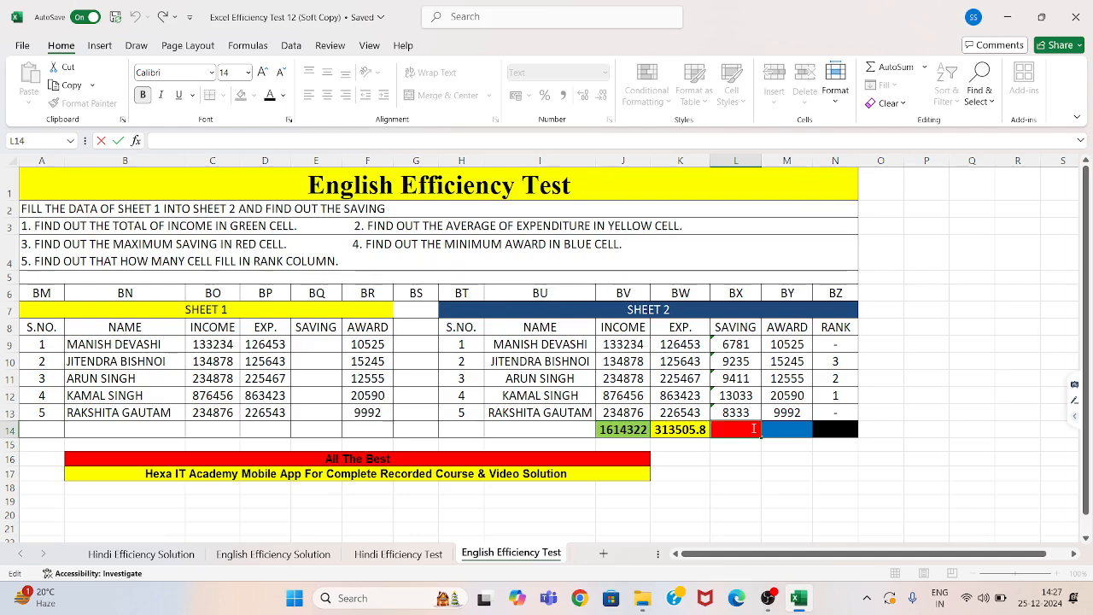
pyautogui.press('Escape')
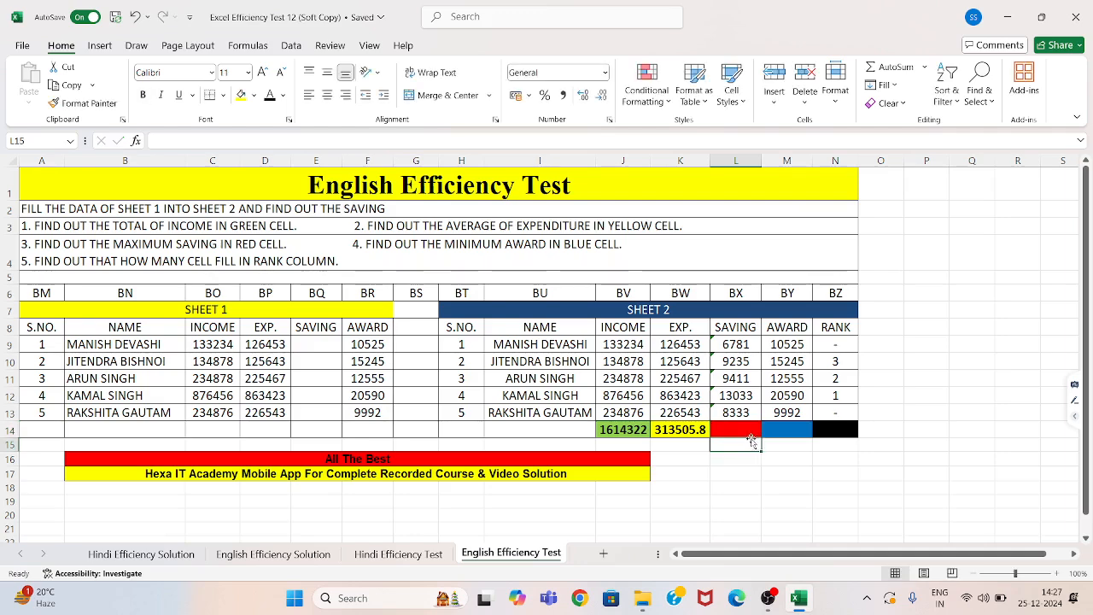
pyautogui.click(924, 66)
pyautogui.click(896, 149)
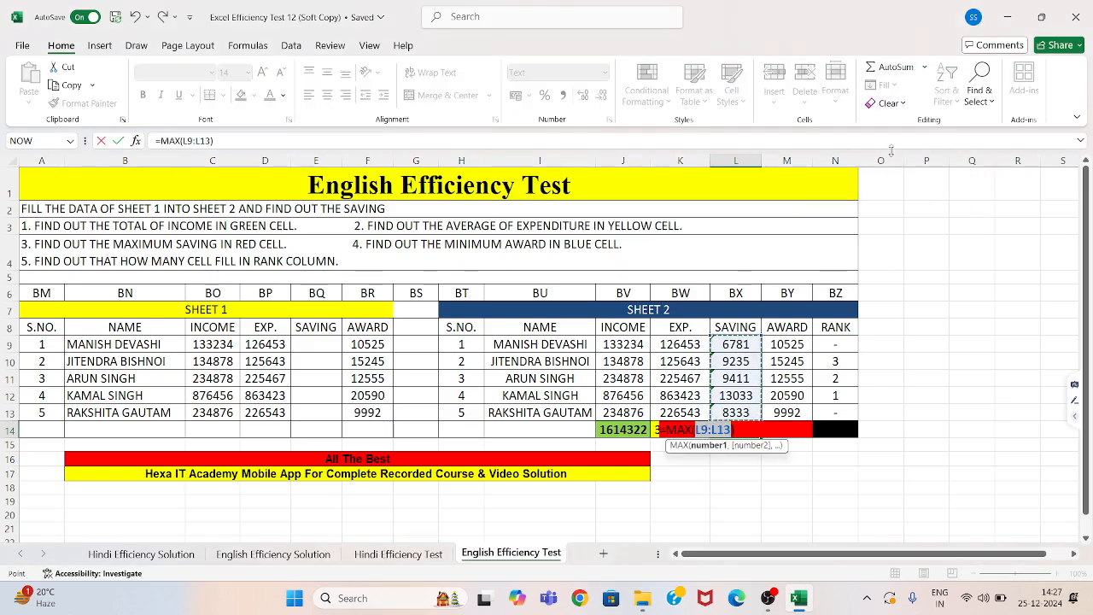
pyautogui.press('Return')
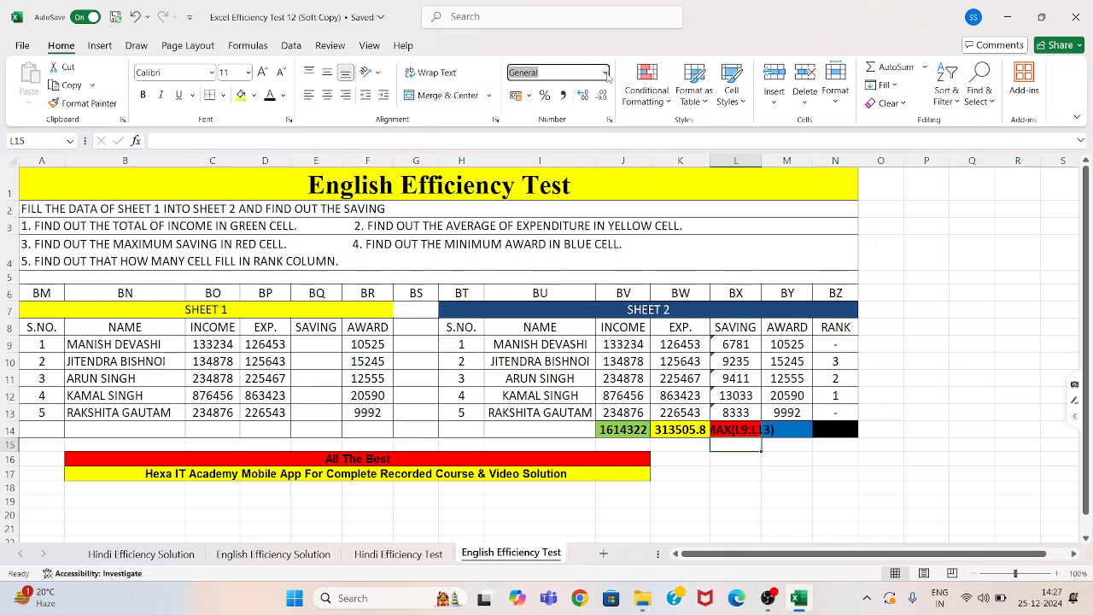
# Step: Change the number format of L14 to General and re-enter its maximum formula so that it calculates
pyautogui.click(742, 431)
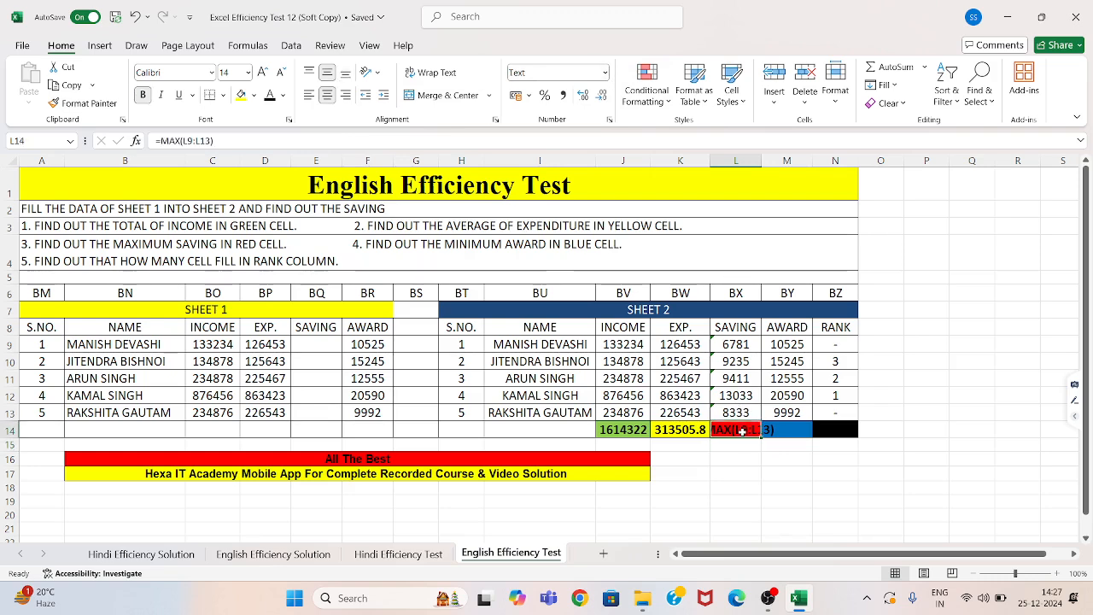
pyautogui.click(607, 73)
pyautogui.click(559, 96)
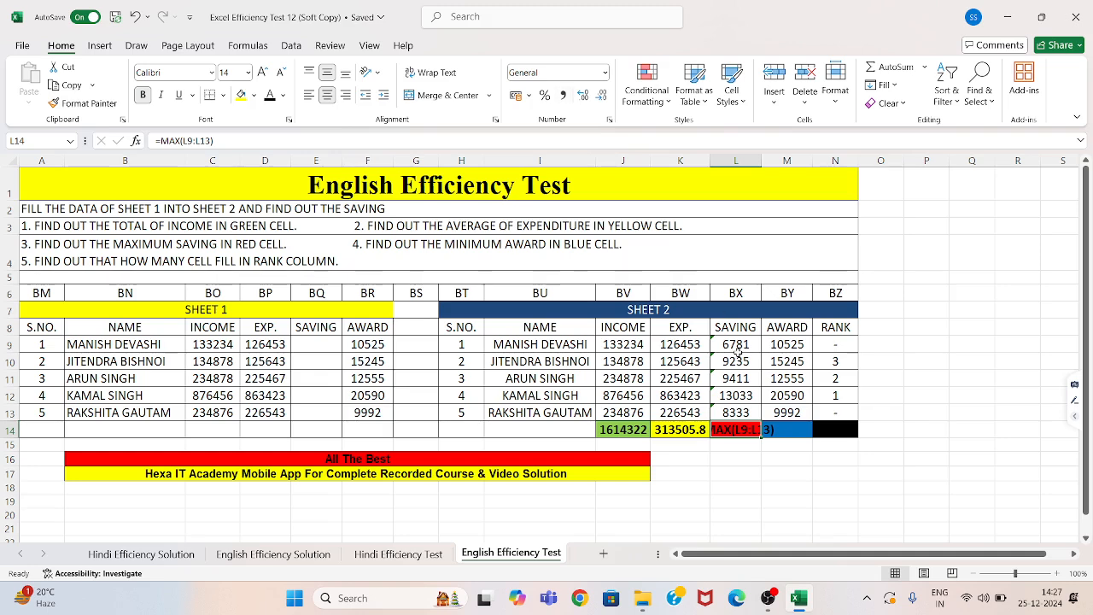
pyautogui.doubleClick(752, 428)
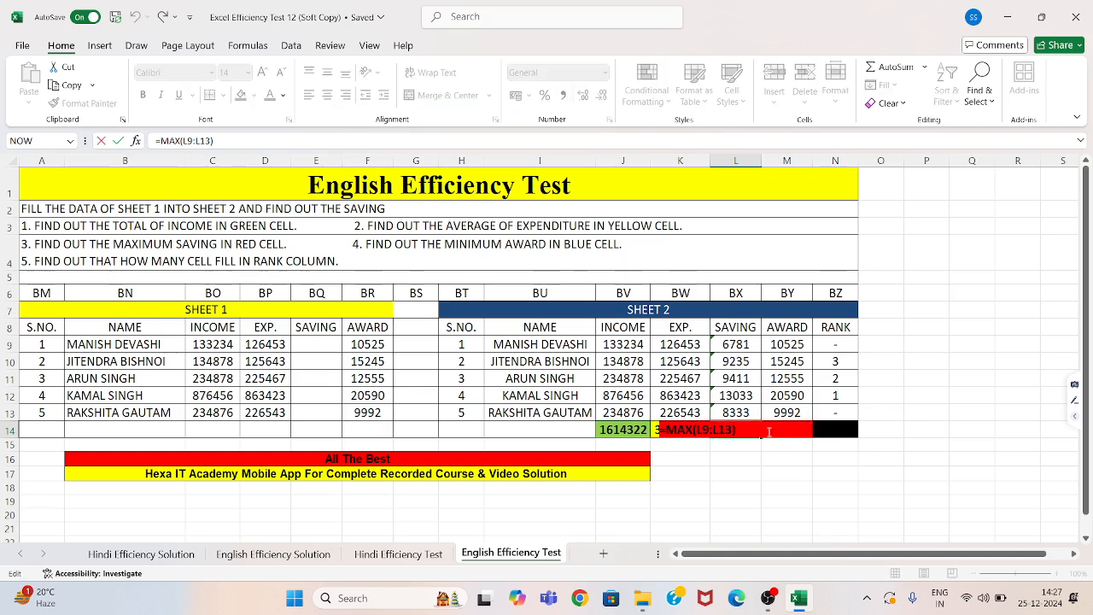
pyautogui.press('Return')
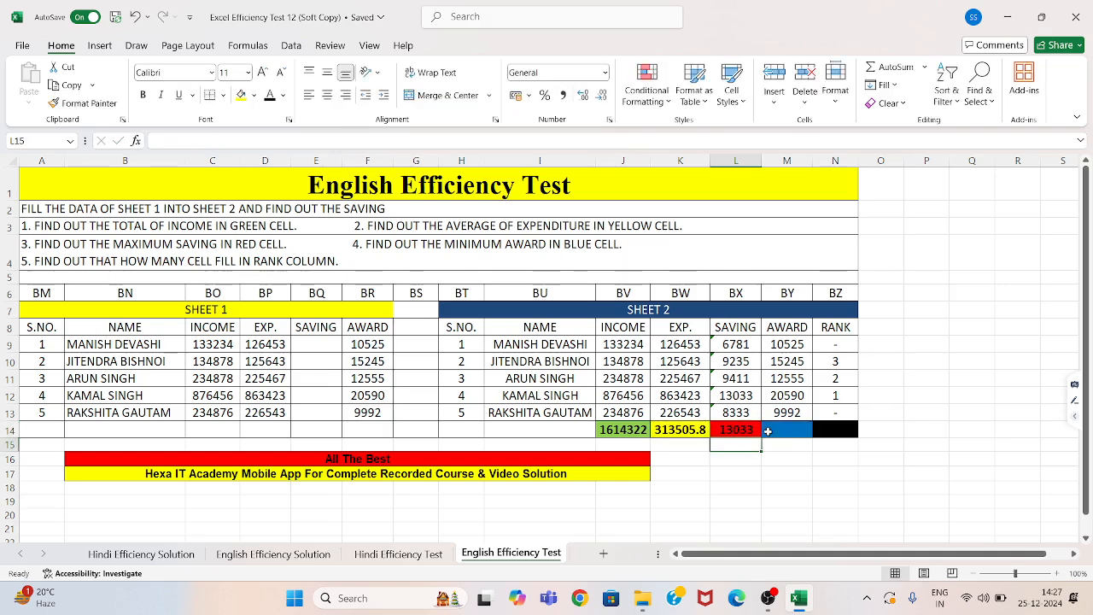
# Step: Find the minimum Sheet 2 award in the blue cell M14 with =MIN(M9:M13)
pyautogui.click(778, 430)
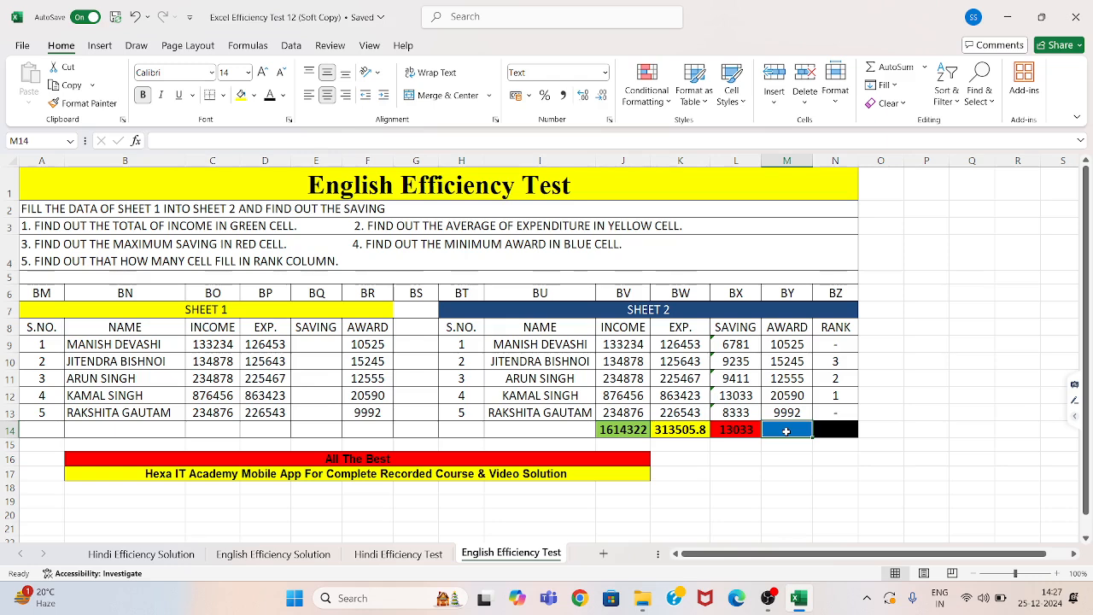
pyautogui.click(925, 67)
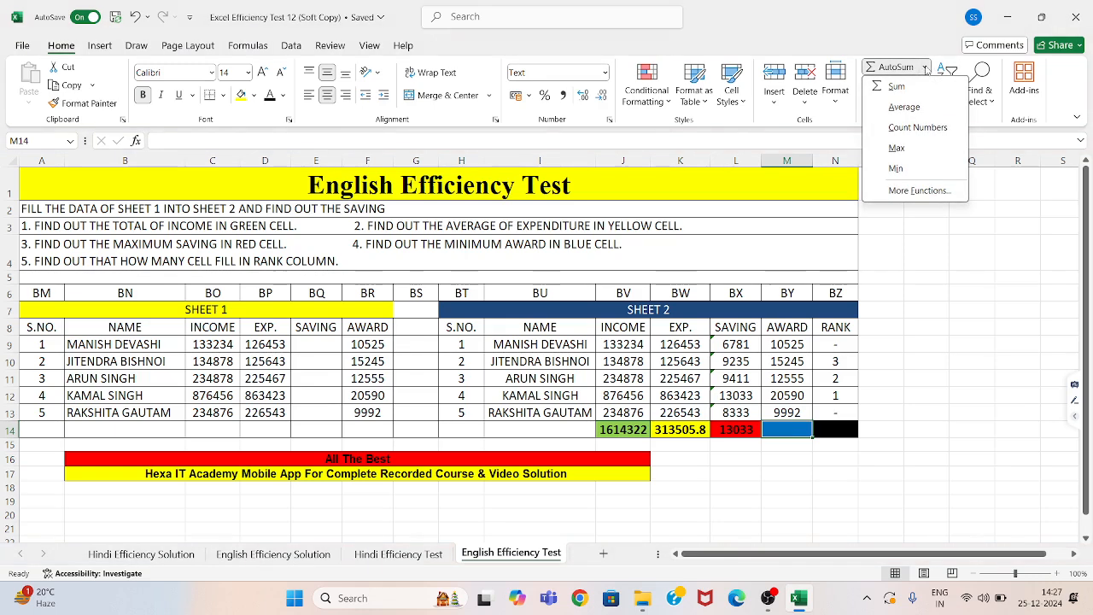
pyautogui.click(896, 168)
pyautogui.press('Return')
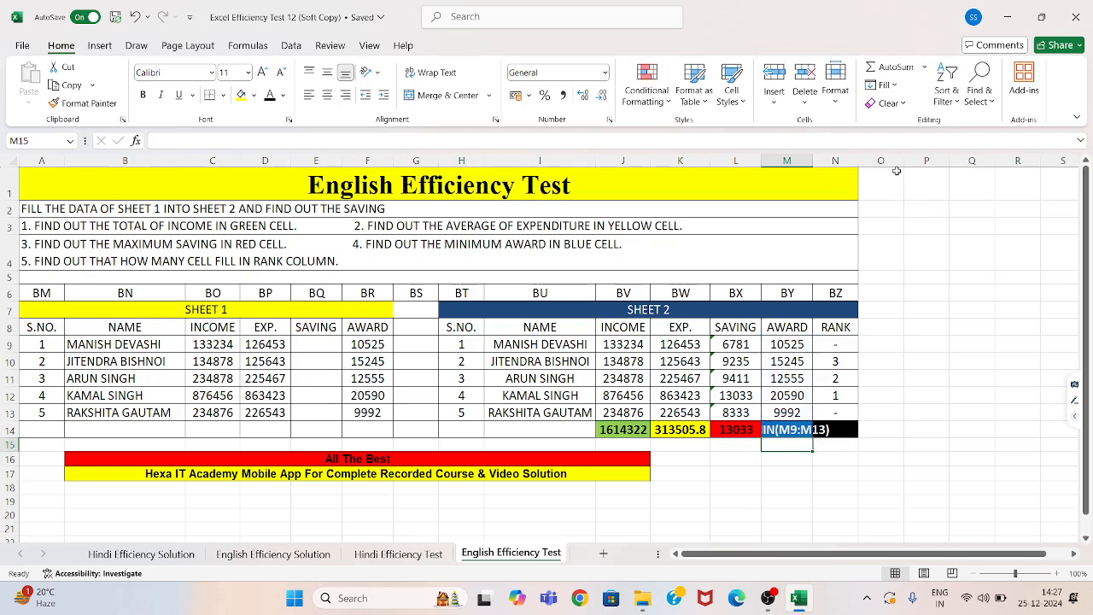
# Step: Change the number format of M14 to General and re-enter its minimum formula so that it calculates
pyautogui.doubleClick(792, 428)
pyautogui.press('Escape')
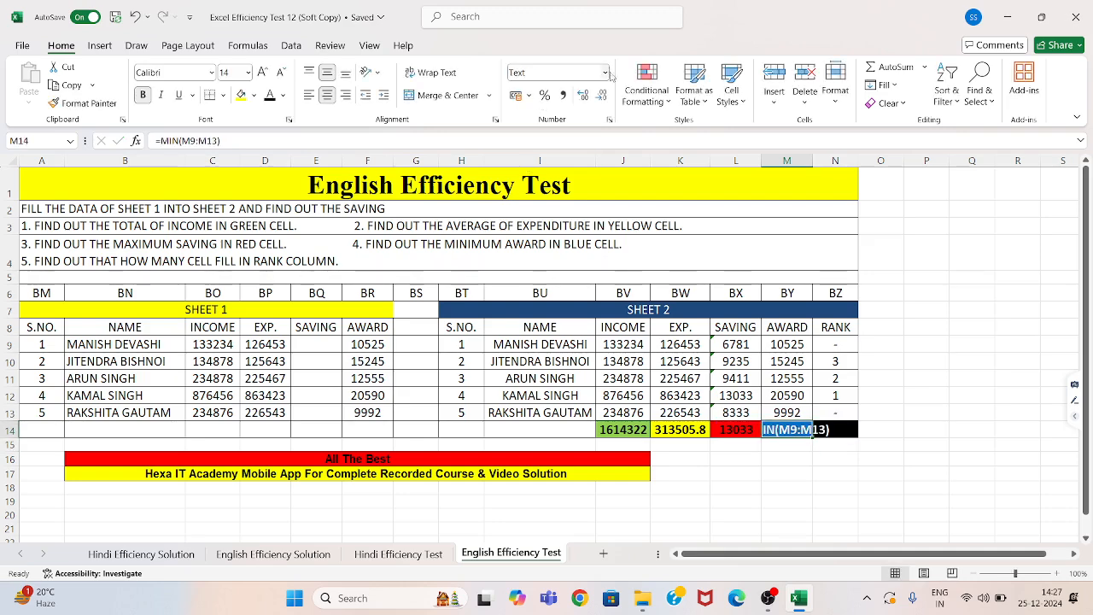
pyautogui.click(603, 73)
pyautogui.click(597, 90)
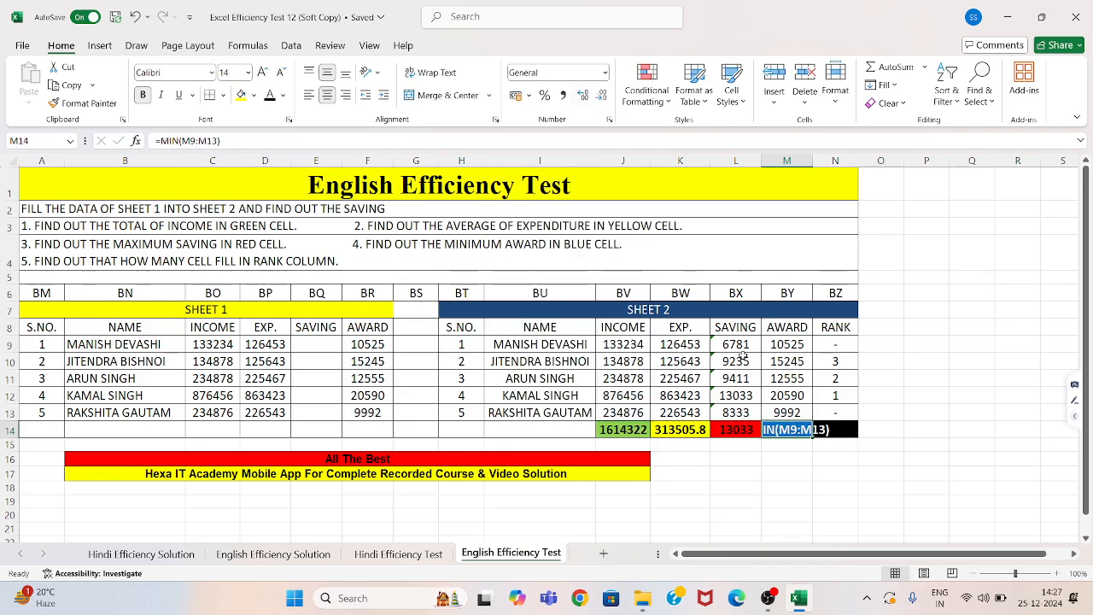
pyautogui.doubleClick(809, 429)
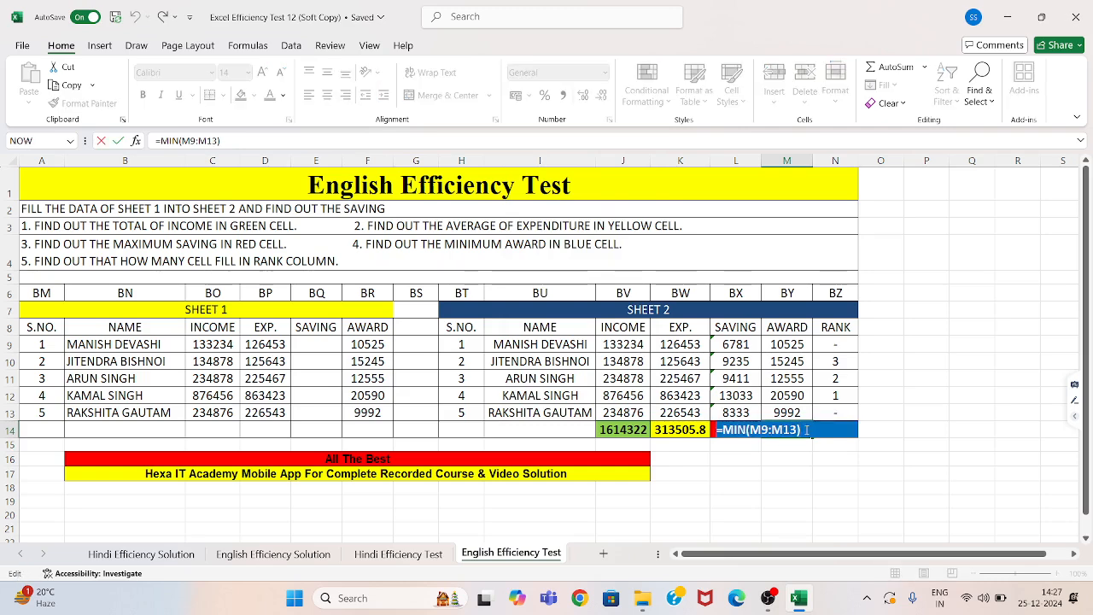
pyautogui.press('Return')
# Step: Count the filled cells of the Rank column in the black cell N14 with =COUNTA(N9:N13), and reselect N14
pyautogui.click(843, 430)
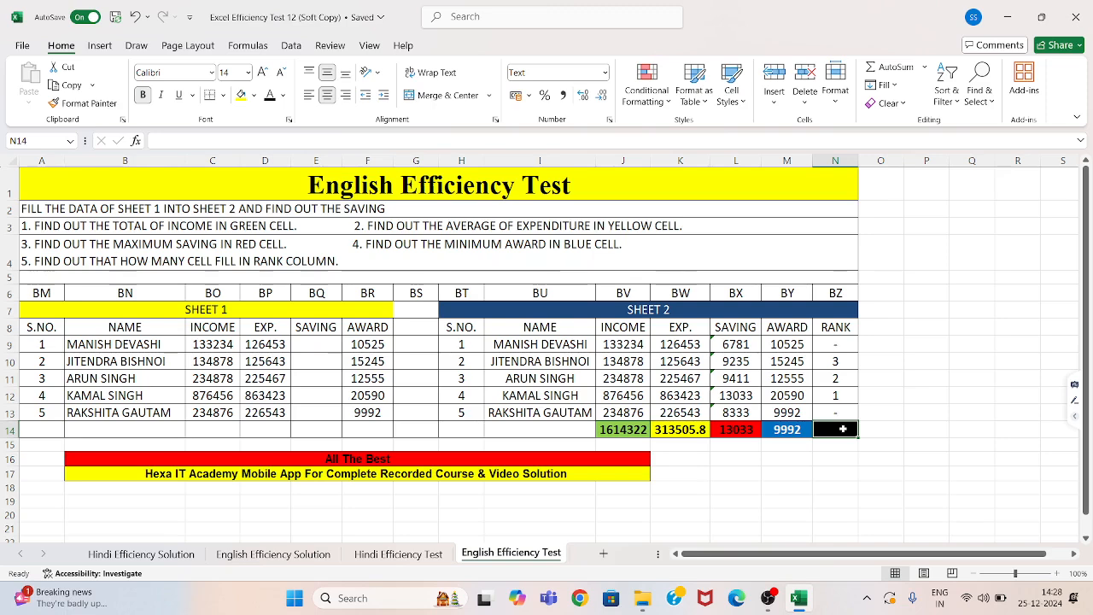
pyautogui.write('=')
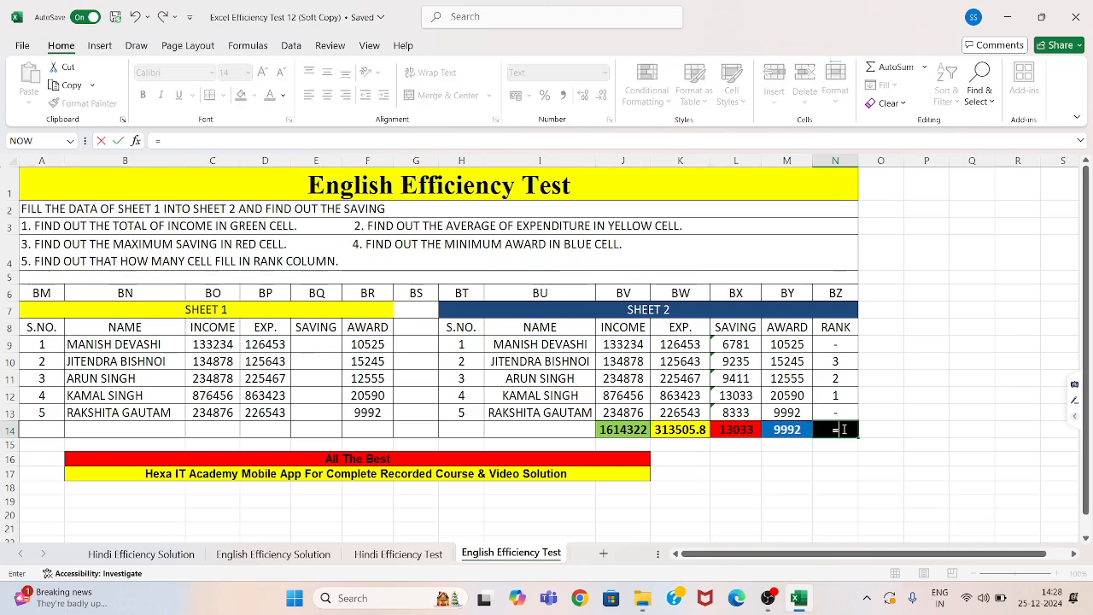
pyautogui.write('counta')
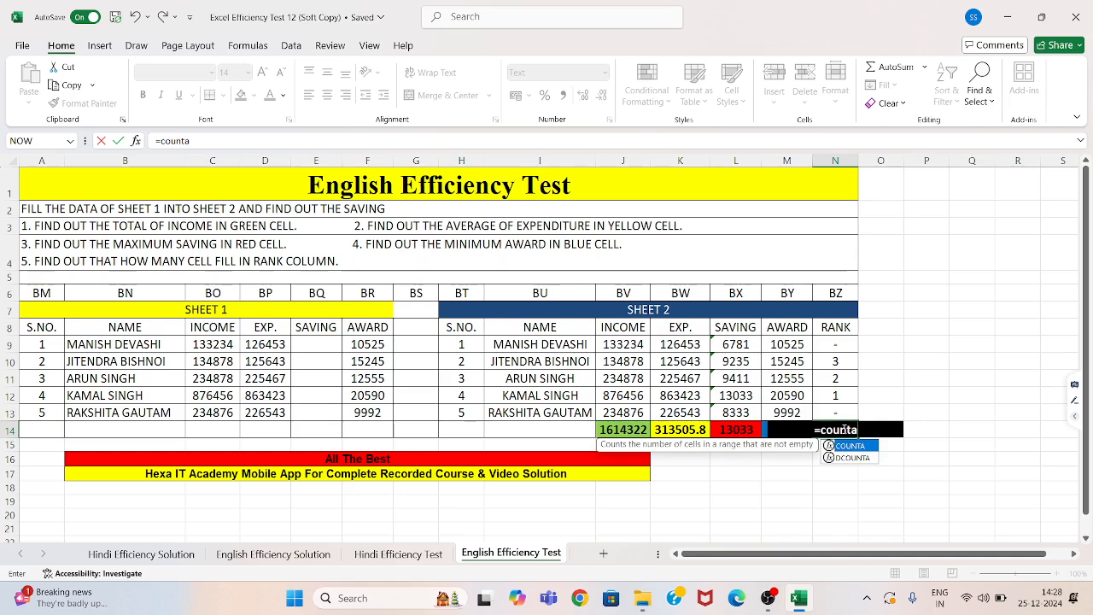
pyautogui.press('Tab')
pyautogui.moveTo(840, 347); pyautogui.dragTo(833, 415)
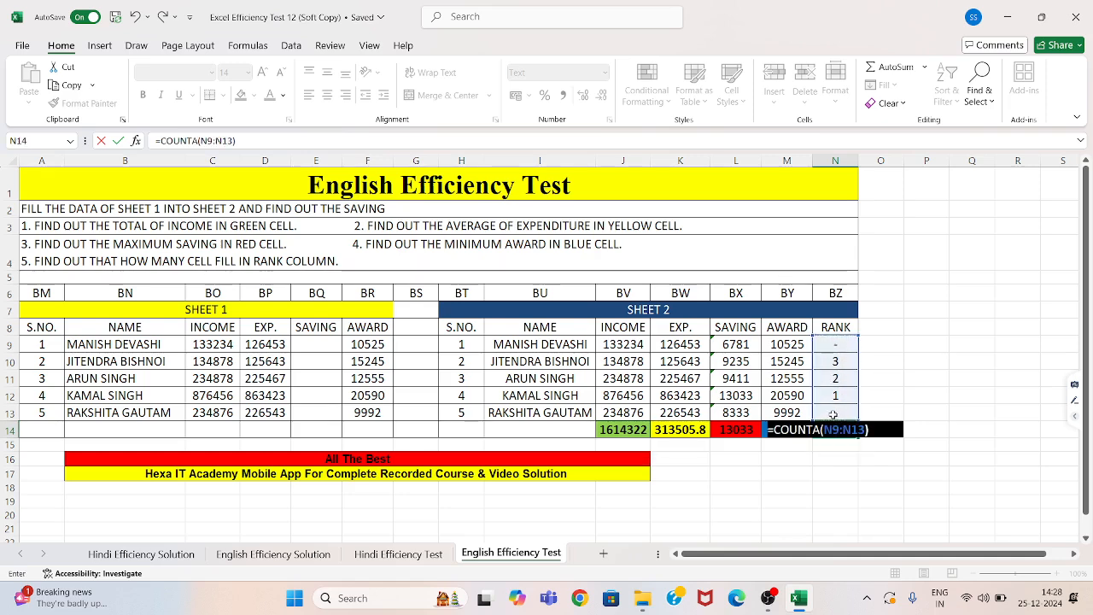
pyautogui.press('Return')
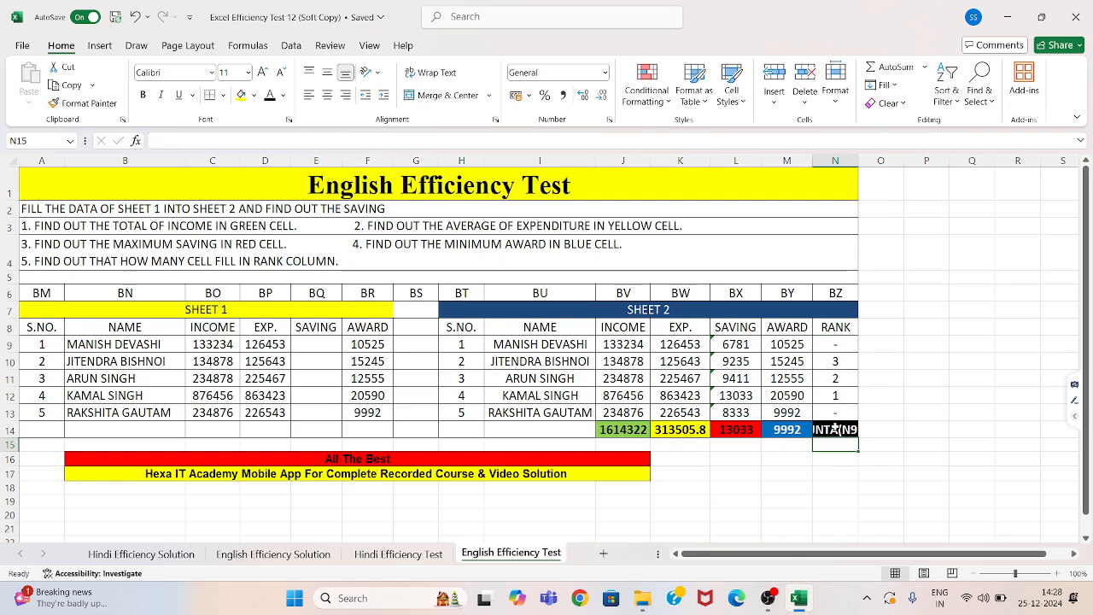
pyautogui.click(836, 429)
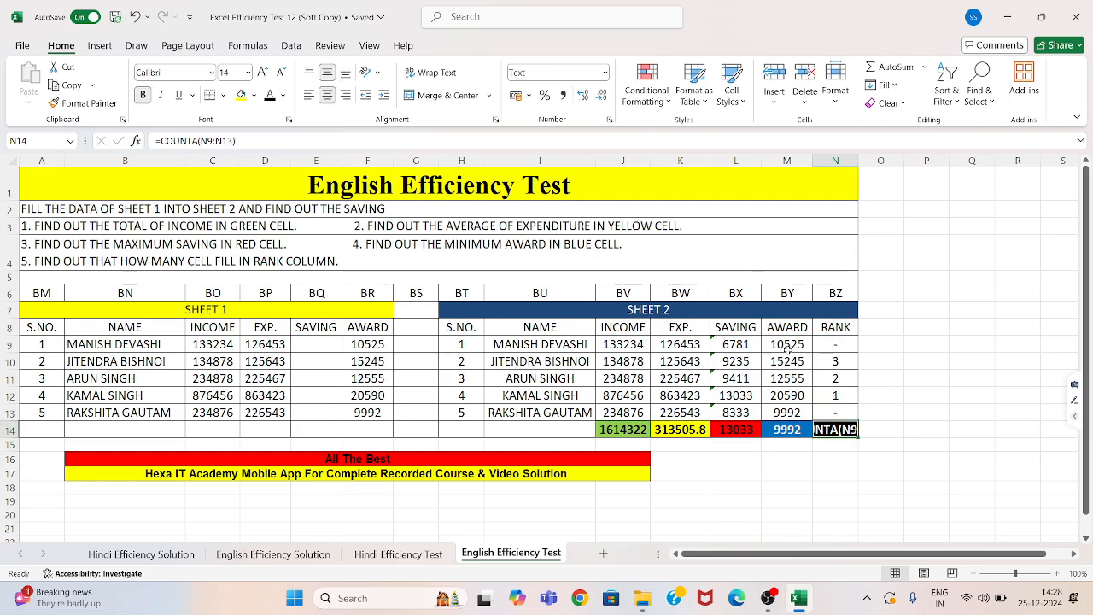
# Step: Change the number format of N14 to General and re-enter its COUNTA formula so that it calculates
pyautogui.click(605, 73)
pyautogui.click(603, 108)
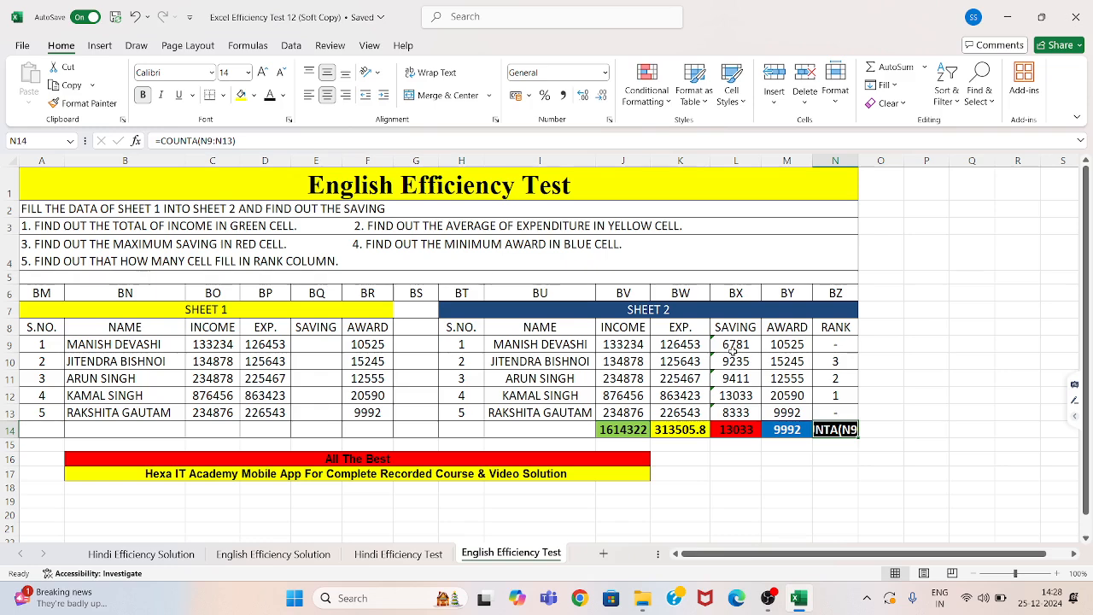
pyautogui.doubleClick(839, 430)
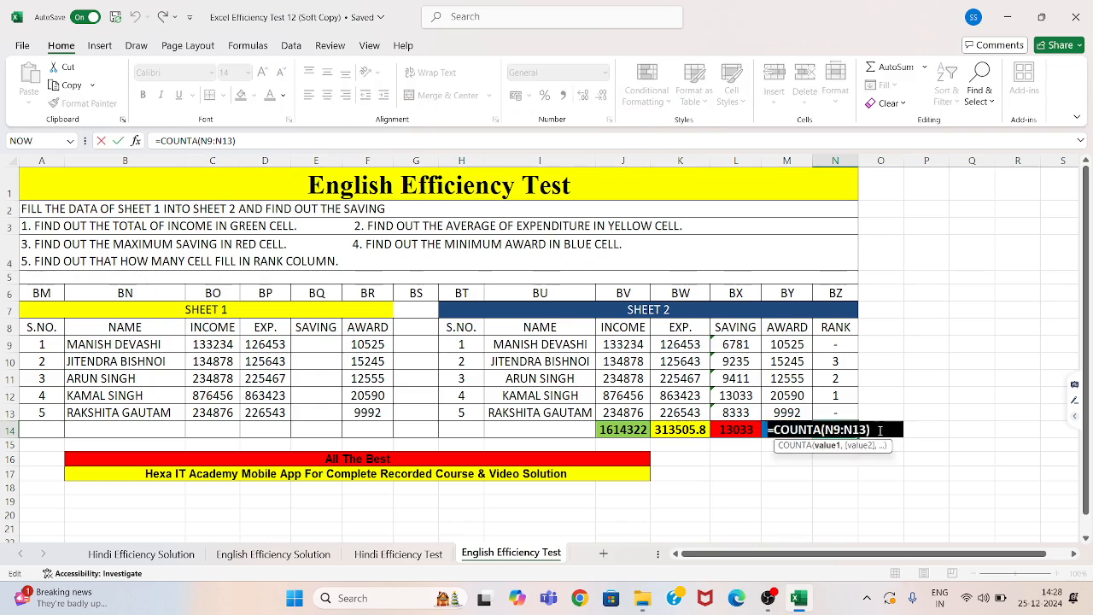
pyautogui.press('Return')
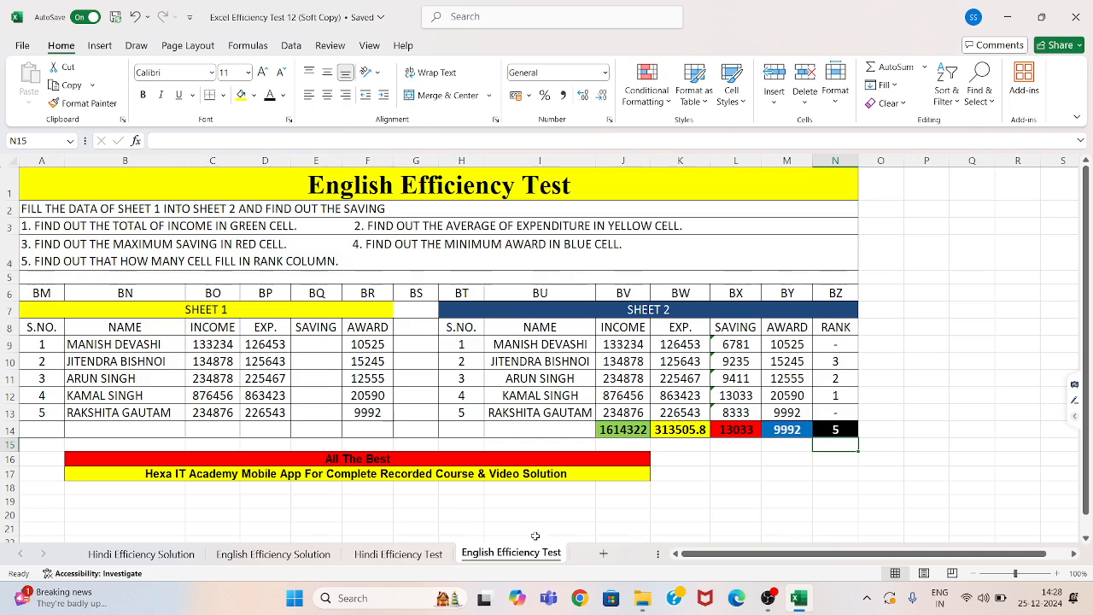
# Step: Review the row of summary formulas on the English Efficiency Solution and Hindi Efficiency Solution sheets
pyautogui.click(273, 554)
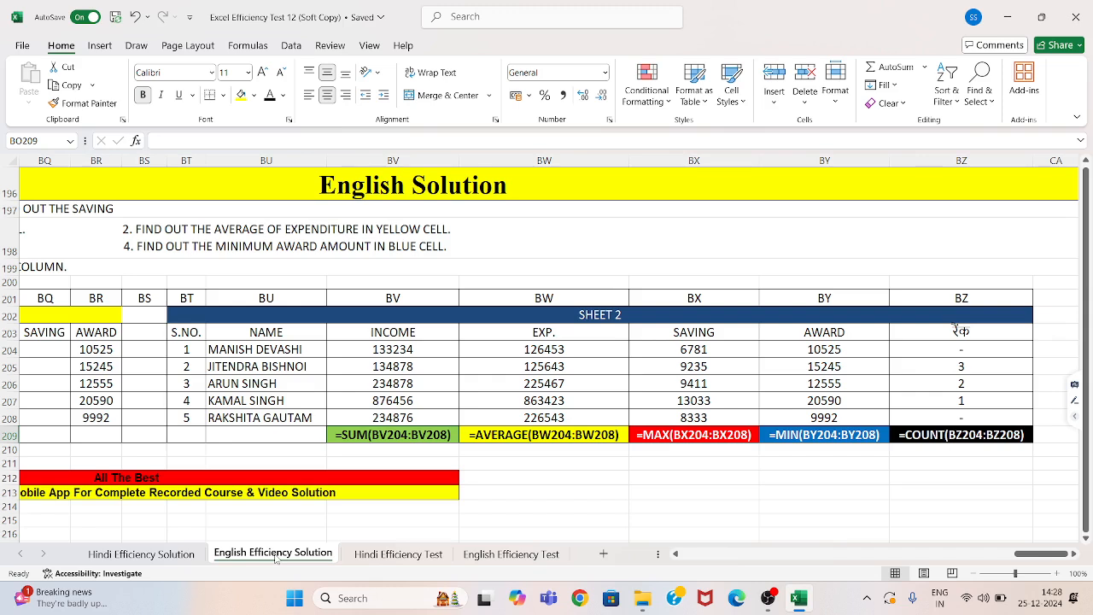
pyautogui.click(147, 555)
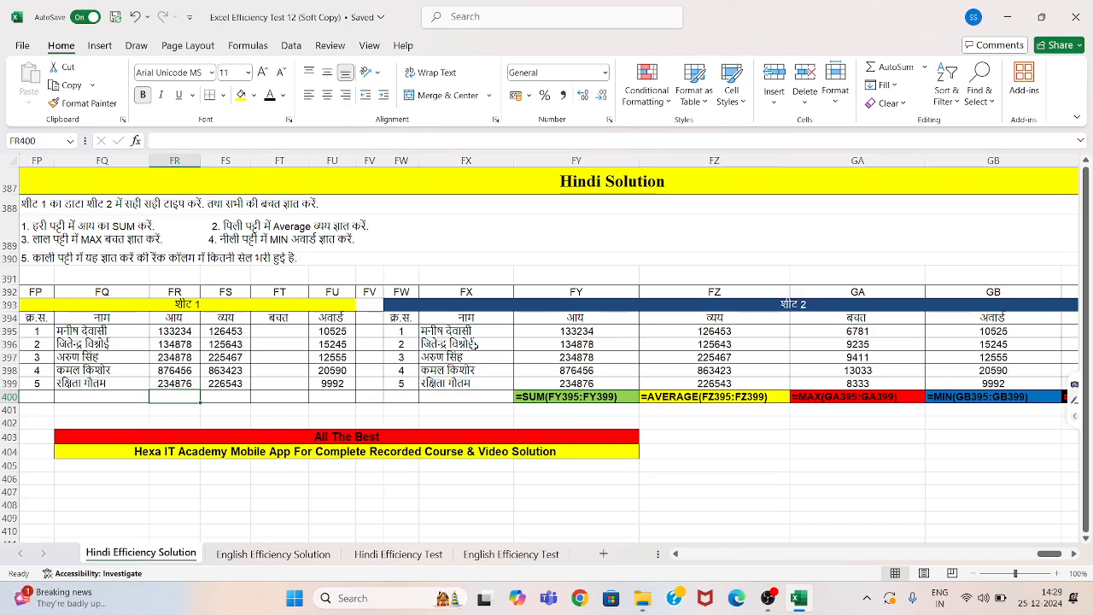
pyautogui.click(543, 248)
# Step: Close the Test 12 workbook and open the Excel Efficiency Test 13 (Soft Copy) workbook
pyautogui.click(1087, 6)
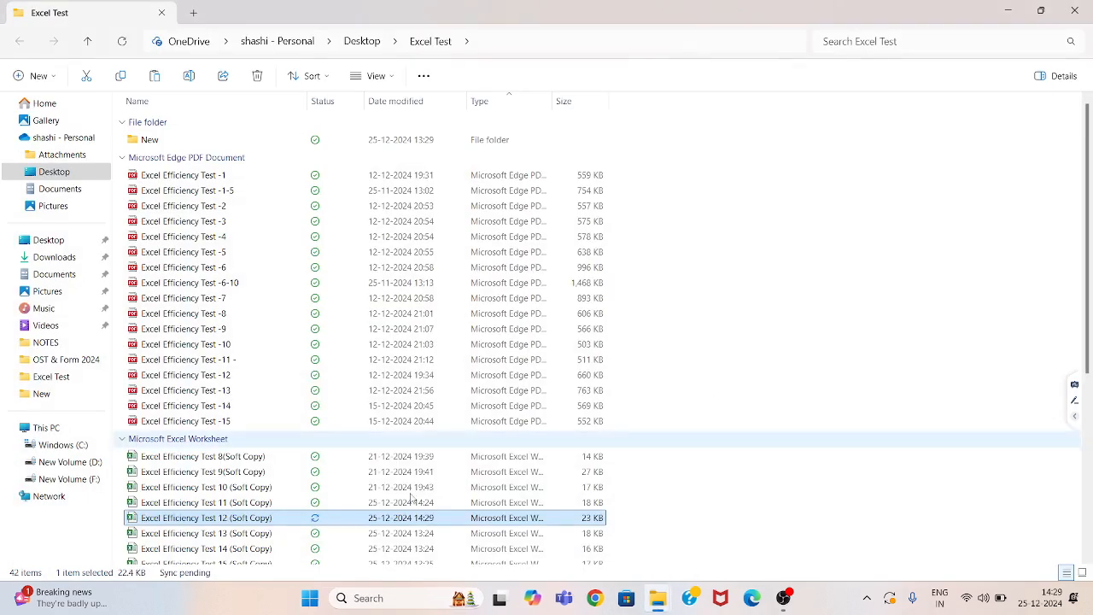
pyautogui.doubleClick(273, 533)
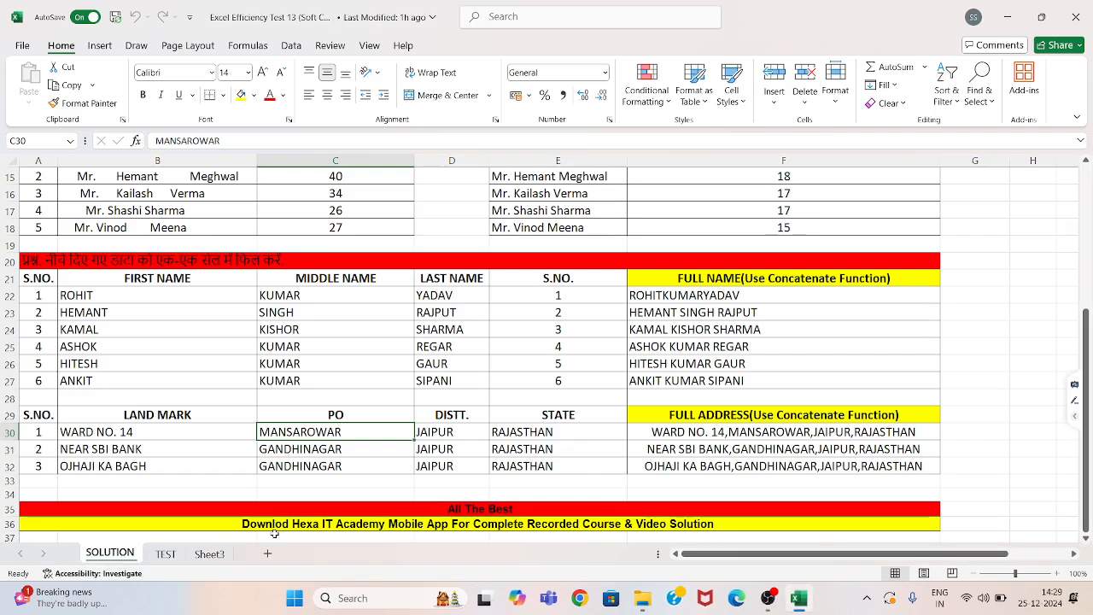
# Step: Inspect the full address formula in F30 of the SOLUTION sheet and compare that sheet with the TEST sheet
pyautogui.click(687, 437)
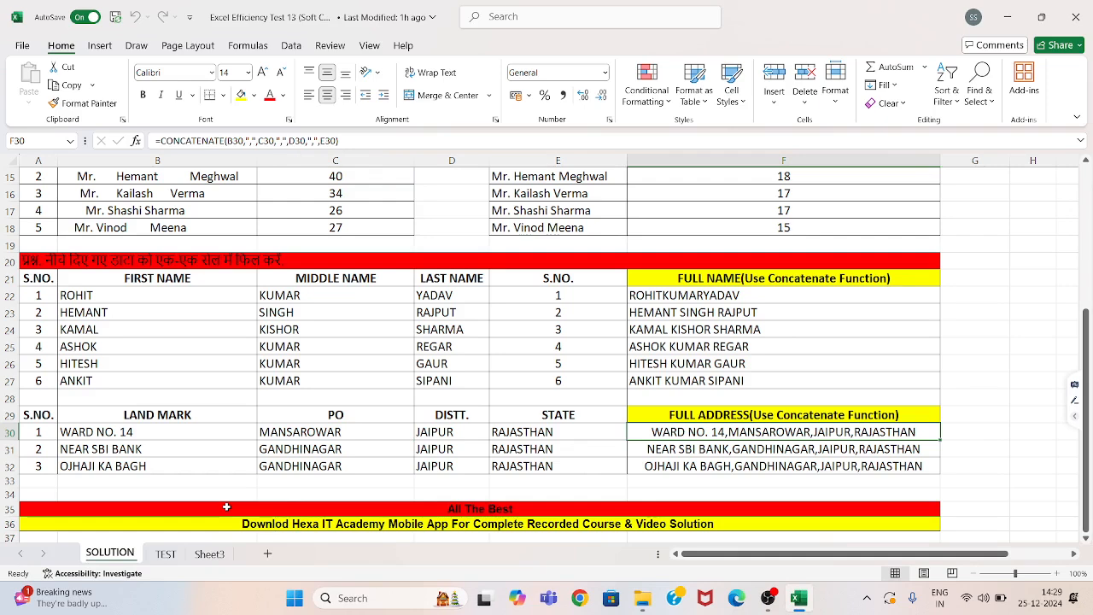
pyautogui.click(166, 553)
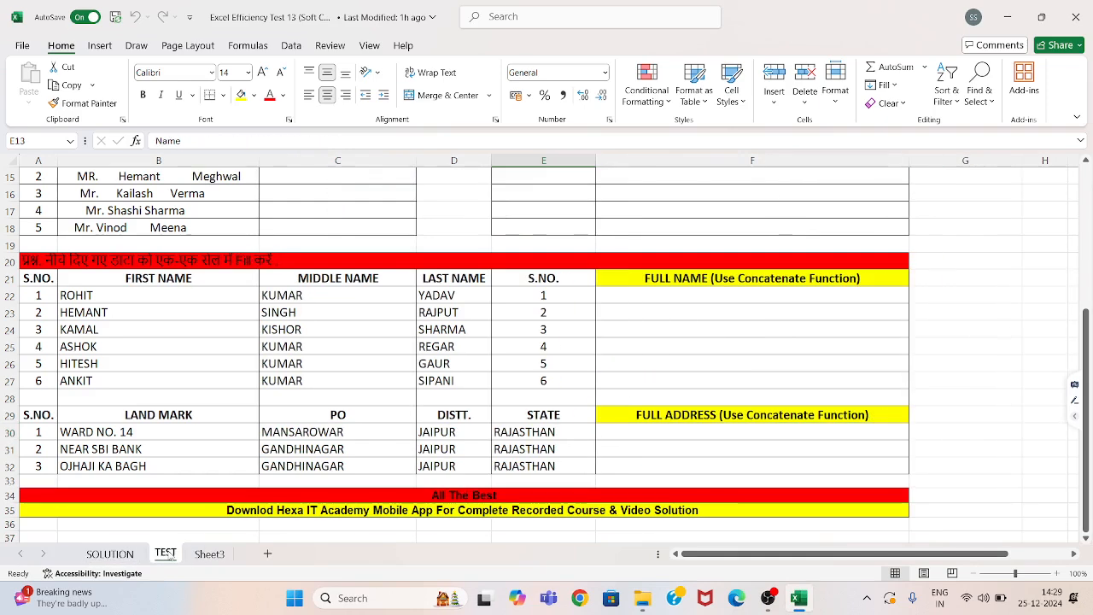
pyautogui.click(109, 553)
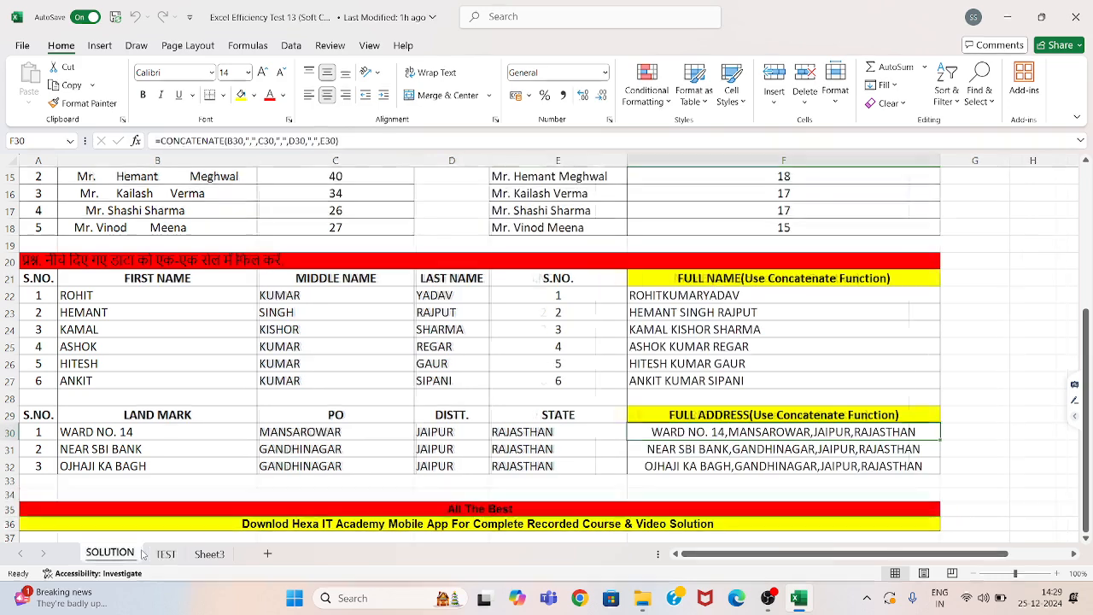
# Step: On the TEST sheet, remove the extra spaces from the first Sheet 1 name with =TRIM(B6) in E6
pyautogui.click(165, 553)
pyautogui.click(1091, 368)
pyautogui.click(1090, 159)
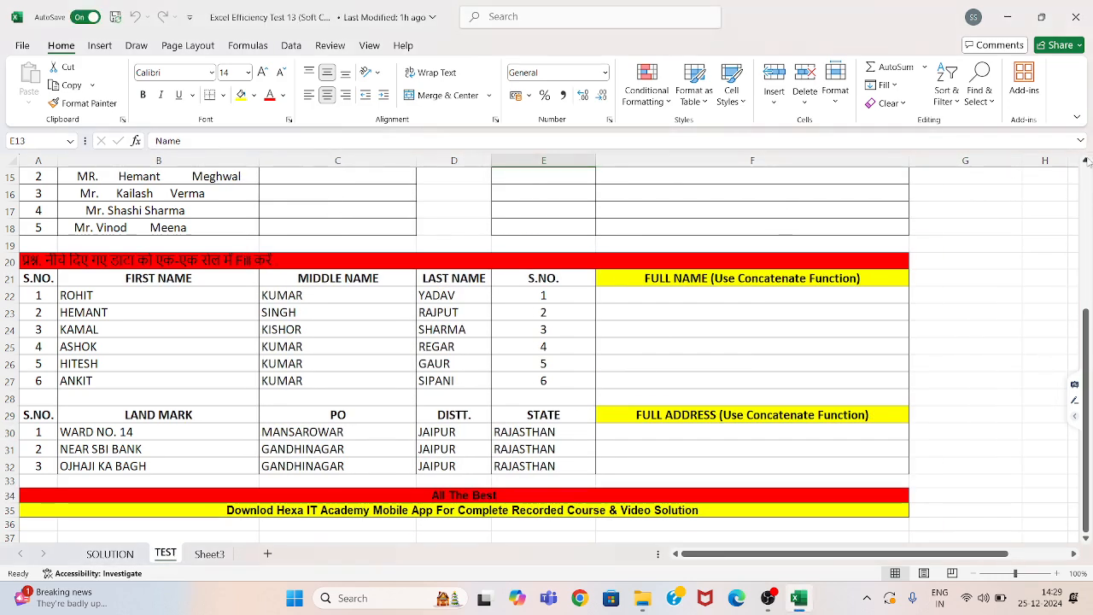
pyautogui.click(1087, 161)
pyautogui.click(1086, 161)
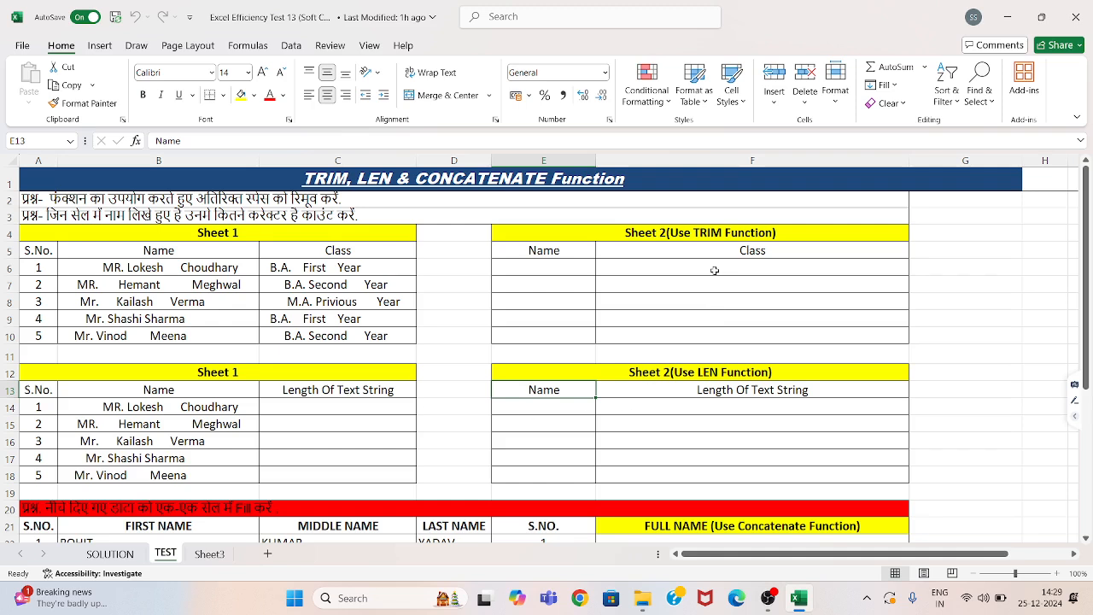
pyautogui.click(566, 271)
pyautogui.write('=')
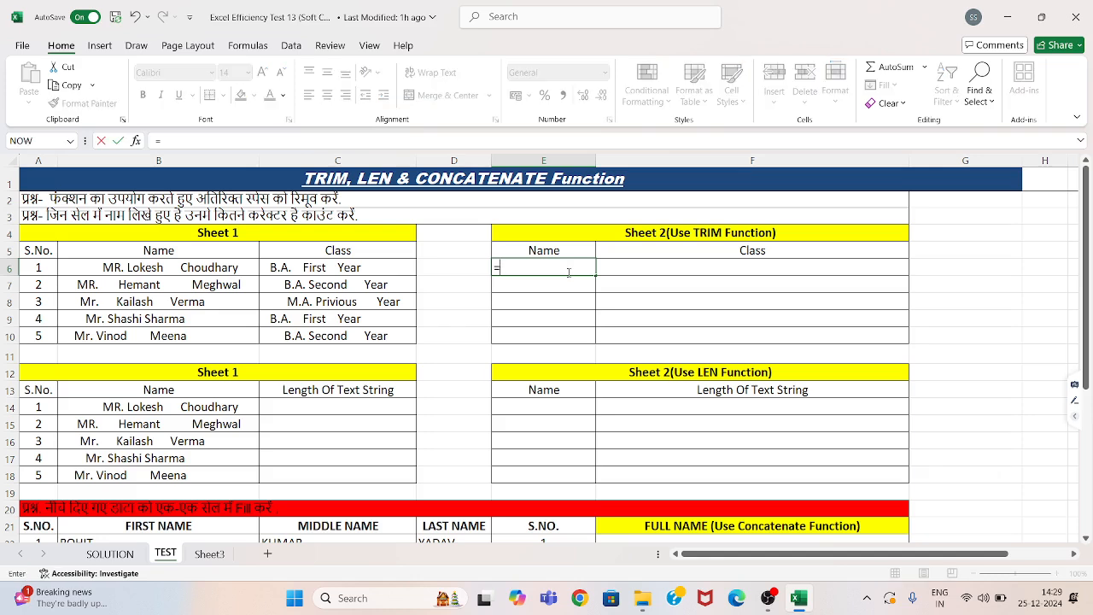
pyautogui.write('trim')
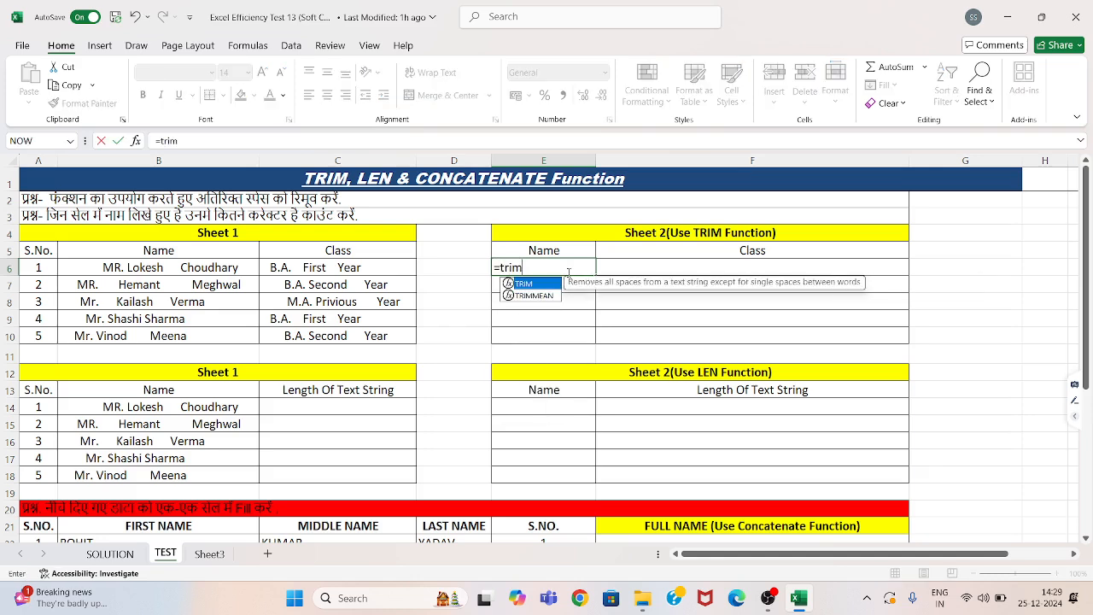
pyautogui.press('Tab')
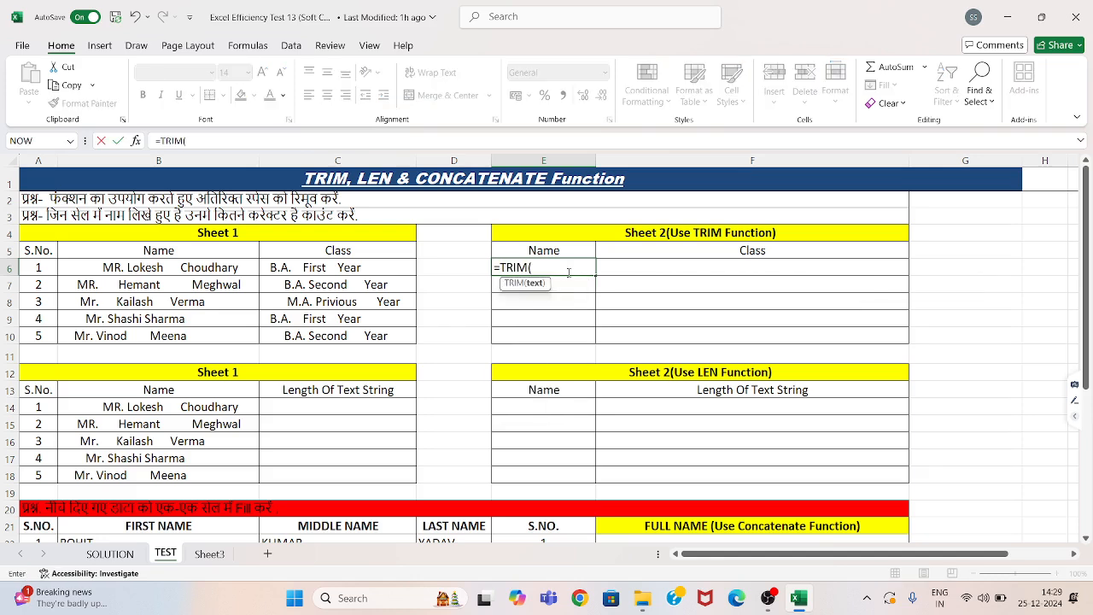
pyautogui.click(240, 267)
pyautogui.write(')')
pyautogui.hotkey('ctrl', 'Return')
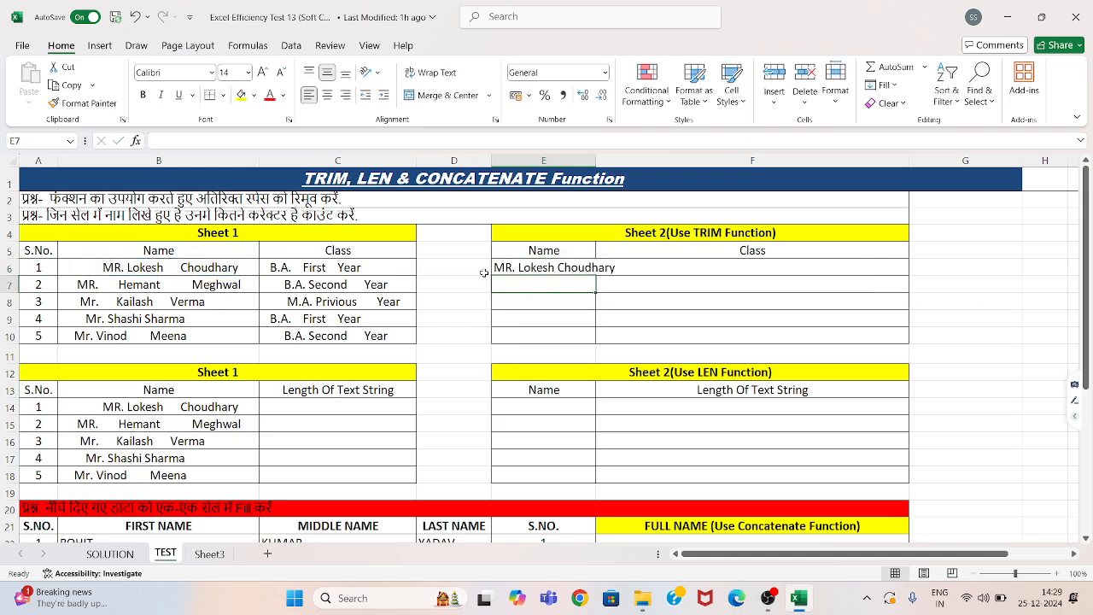
# Step: Fill the TRIM formula from E6 down to E10 and across the Class column F6:F10, and check the formula in F6
pyautogui.moveTo(595, 276); pyautogui.dragTo(593, 340)
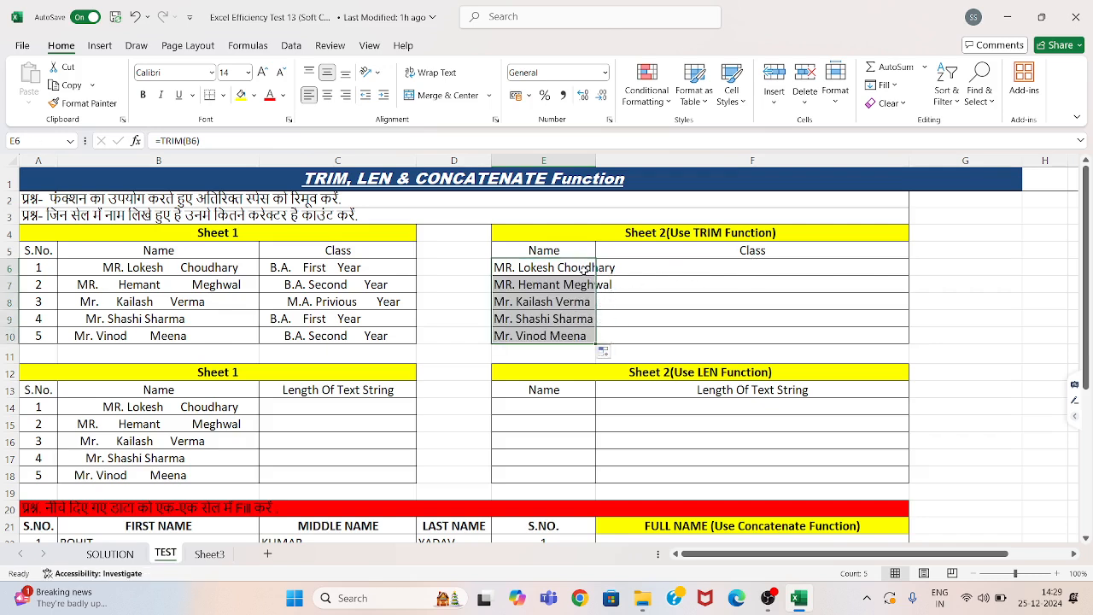
pyautogui.click(584, 272)
pyautogui.moveTo(599, 273); pyautogui.dragTo(832, 272)
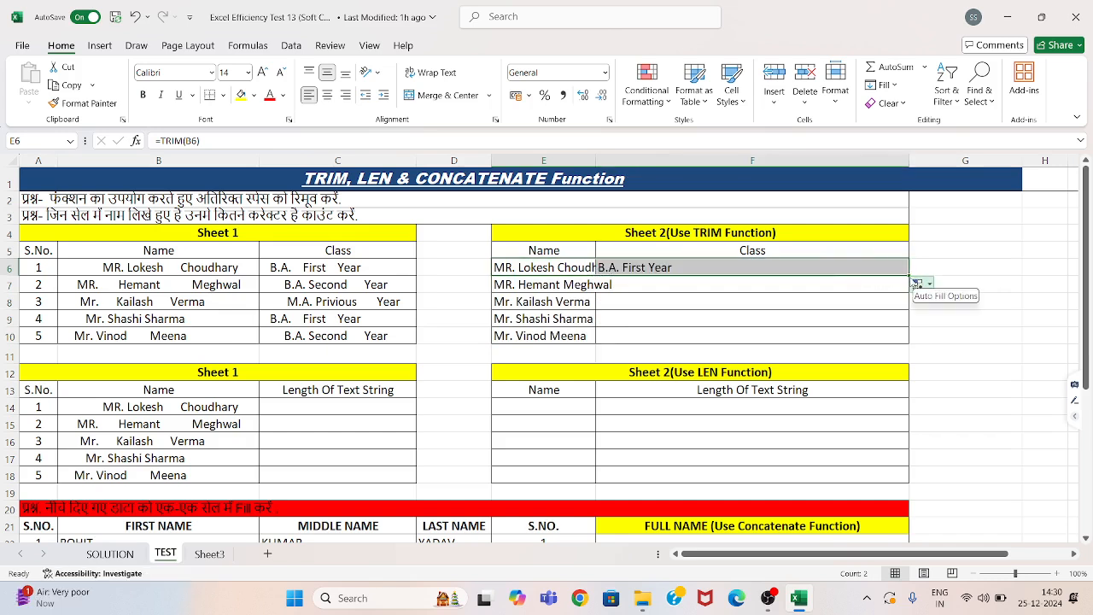
pyautogui.moveTo(909, 275); pyautogui.dragTo(908, 342)
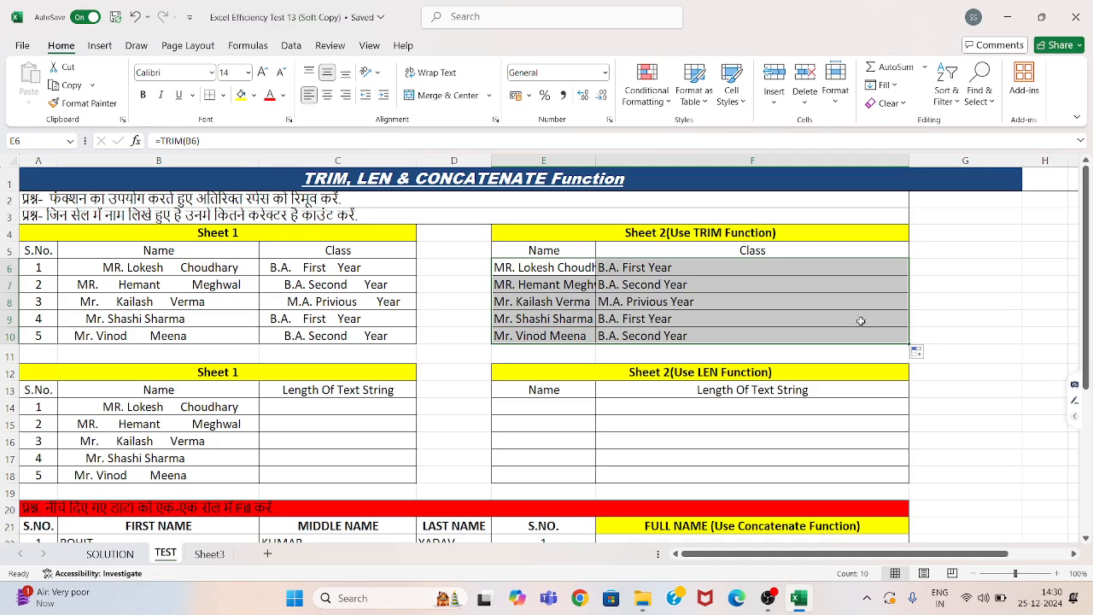
pyautogui.doubleClick(761, 267)
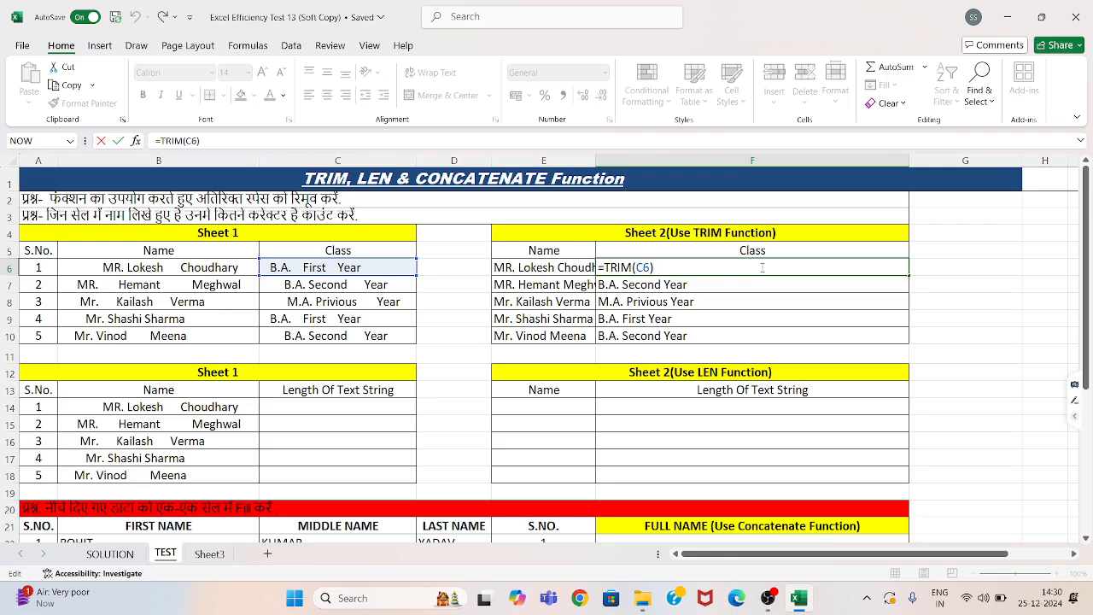
pyautogui.press('Return')
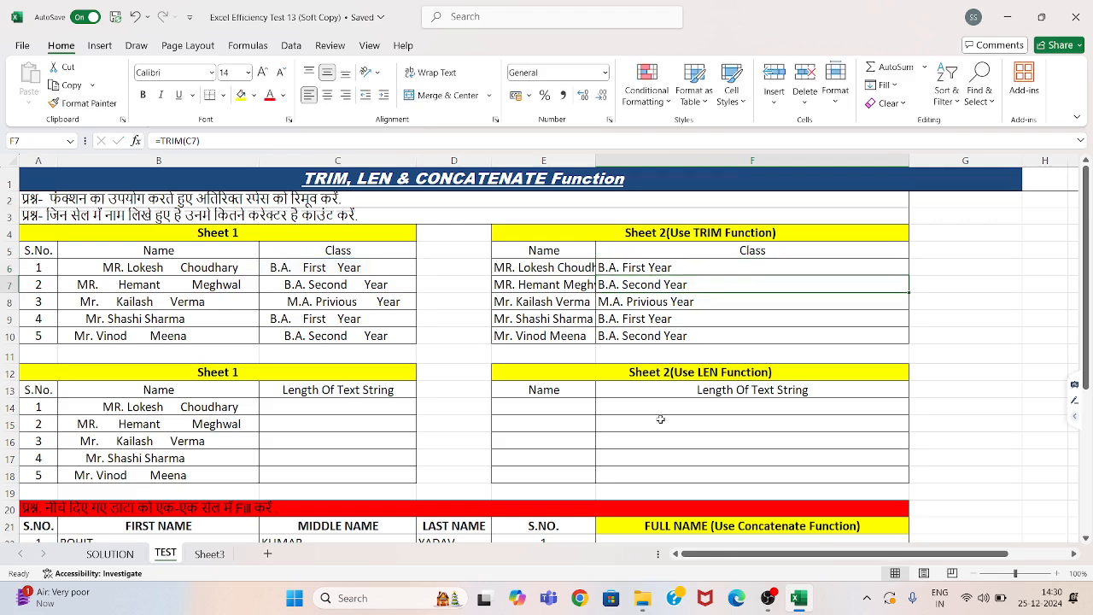
# Step: Enter =LEN(B14) in E14 of the LEN table's Name column and fill it down to E18
pyautogui.click(567, 408)
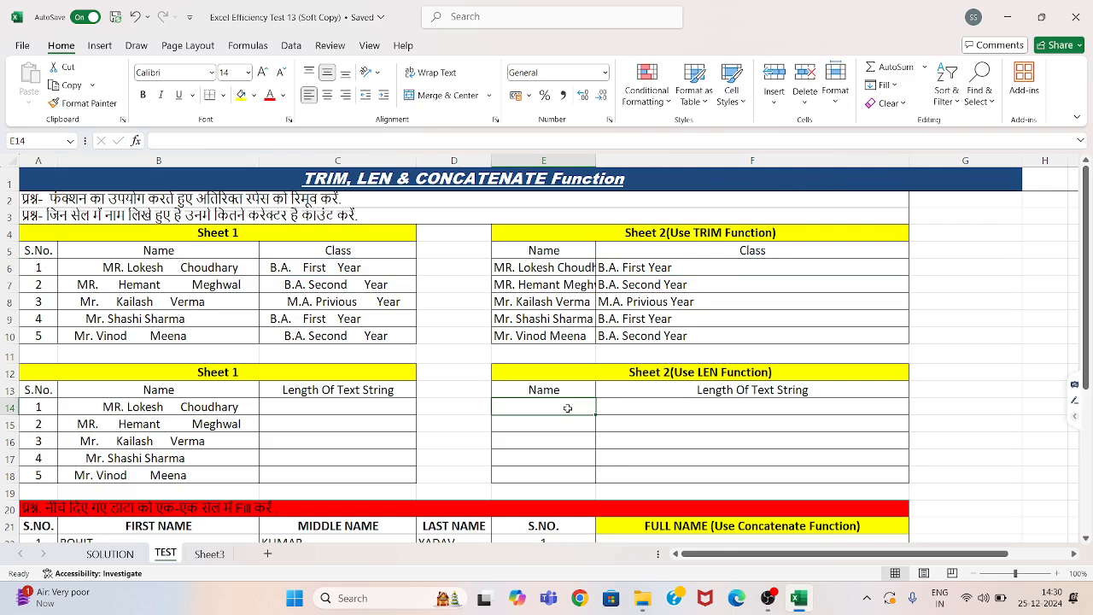
pyautogui.write('=len')
pyautogui.press('Tab')
pyautogui.click(186, 406)
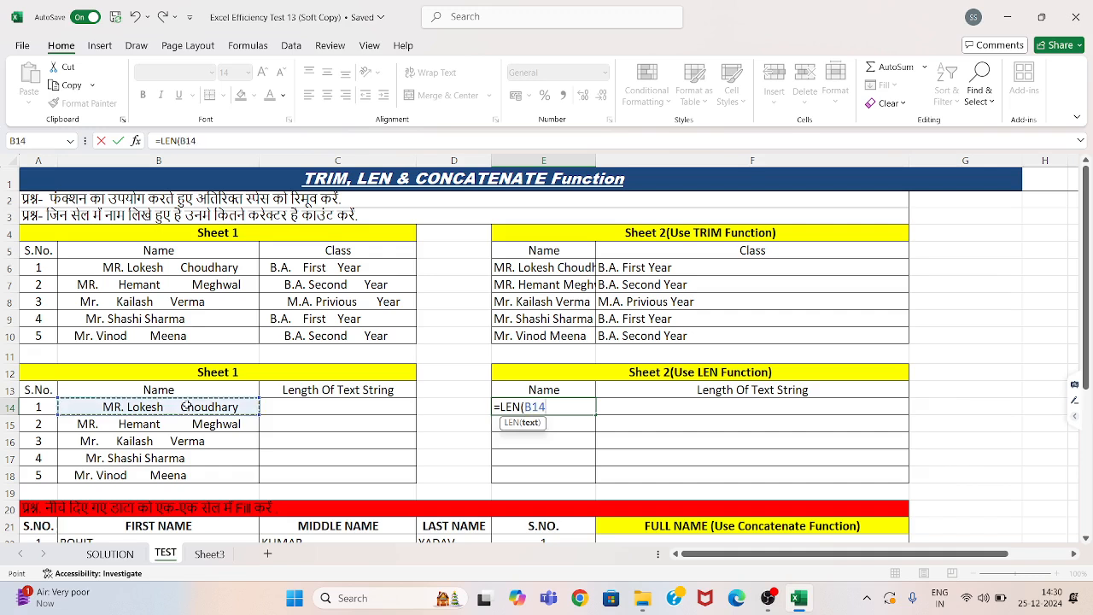
pyautogui.write(')')
pyautogui.press('Return')
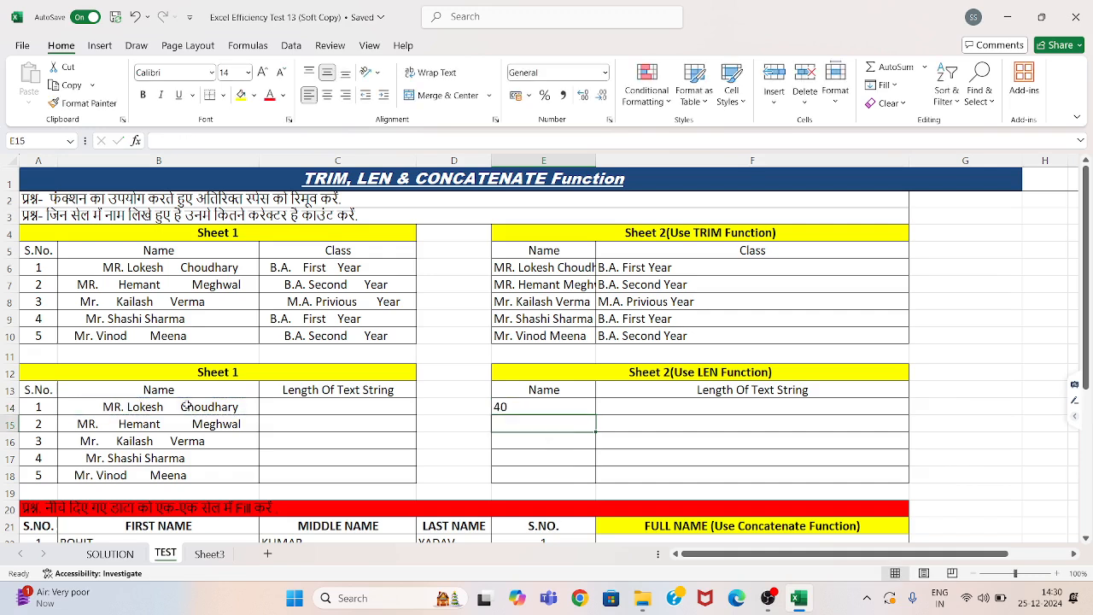
pyautogui.click(544, 407)
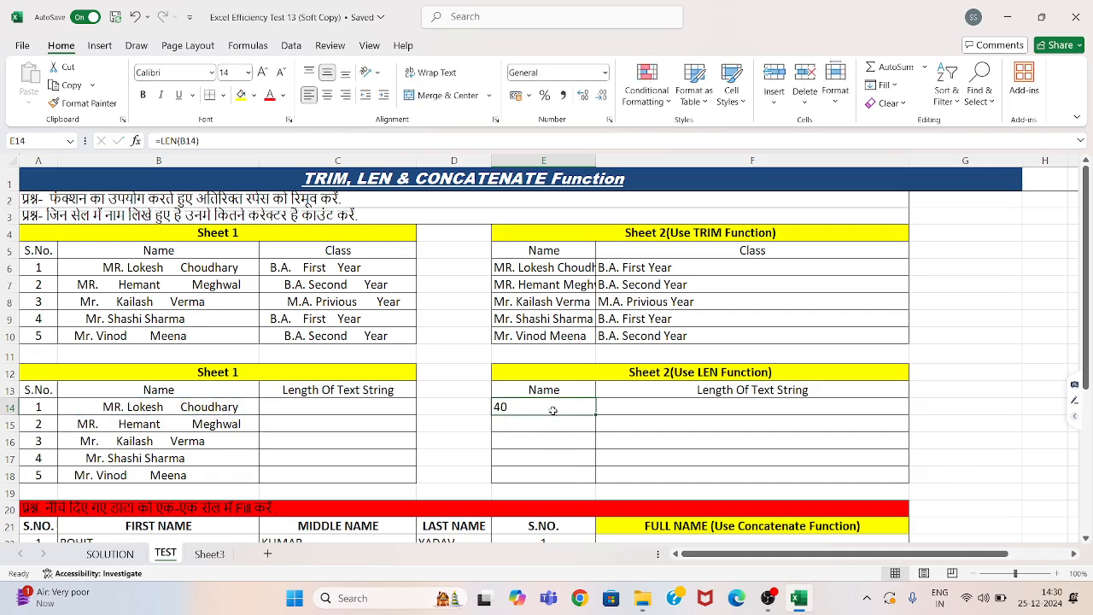
pyautogui.moveTo(596, 415); pyautogui.dragTo(593, 485)
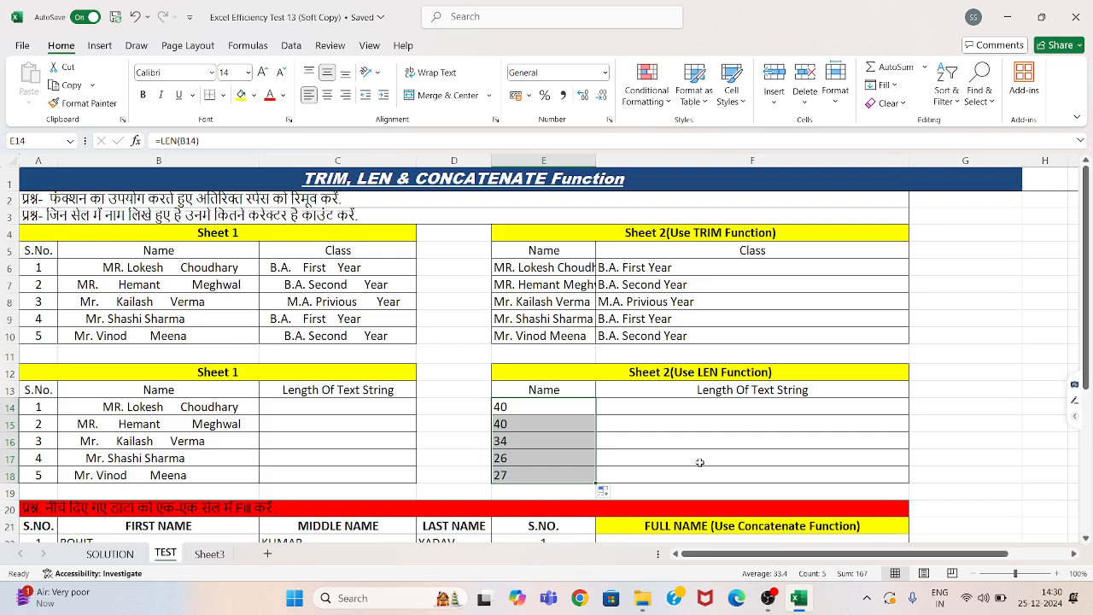
pyautogui.click(192, 408)
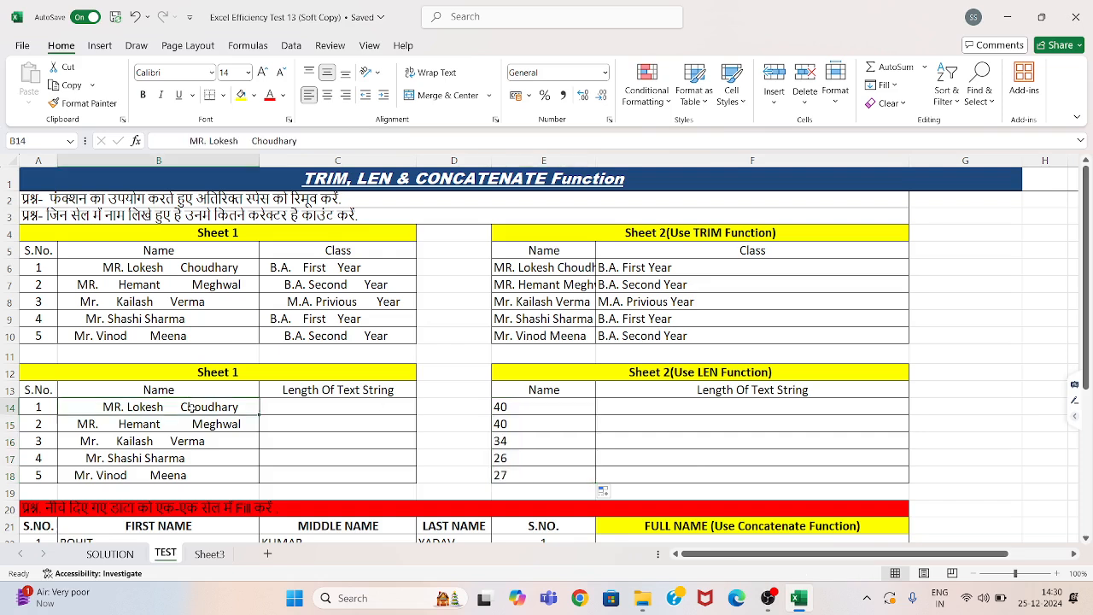
pyautogui.click(513, 407)
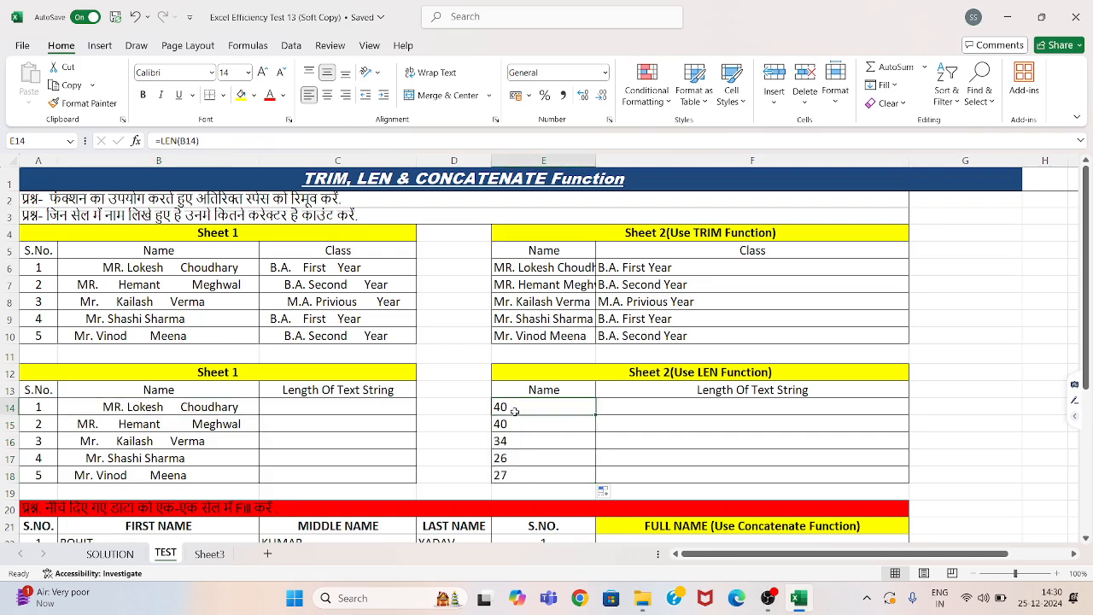
pyautogui.click(358, 408)
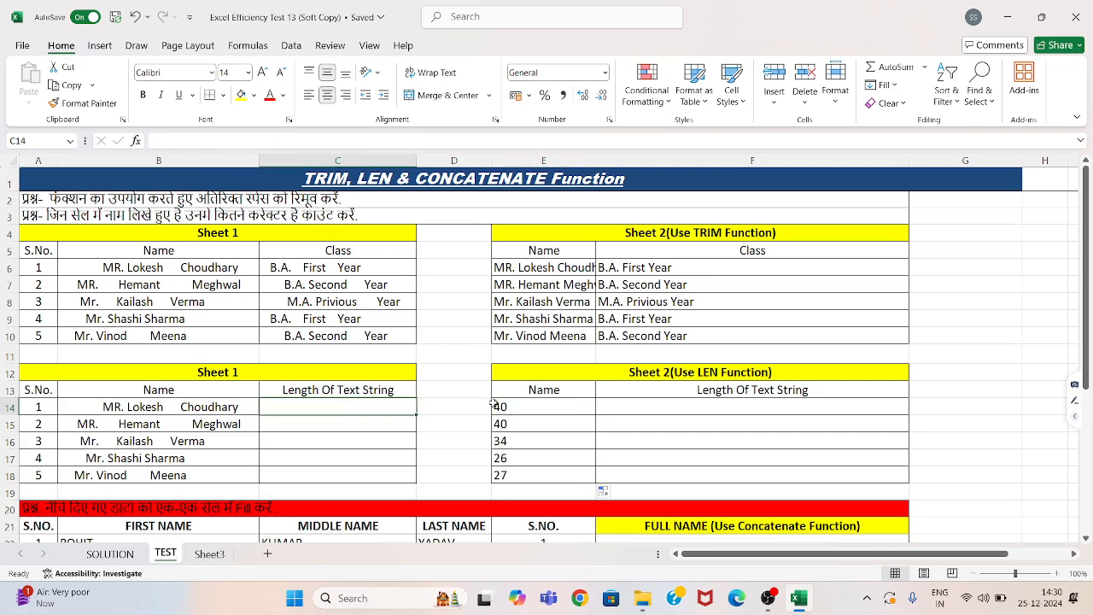
# Step: Enter =TRIM(B14) in E14 of the LEN table and fill it down to E18 for the cleaned names
pyautogui.click(545, 407)
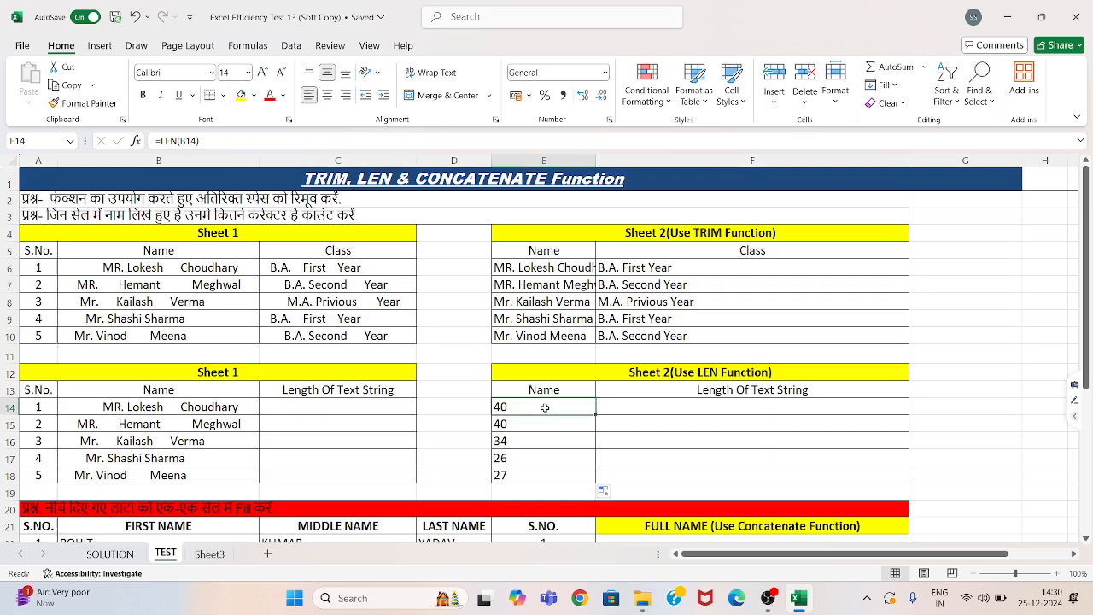
pyautogui.write('=')
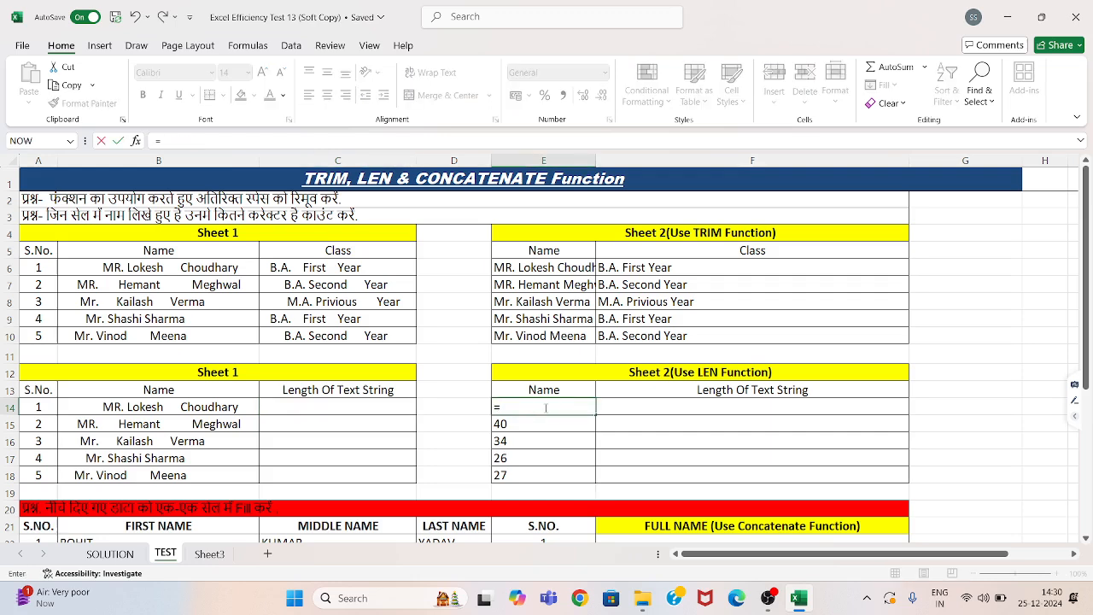
pyautogui.write('trim')
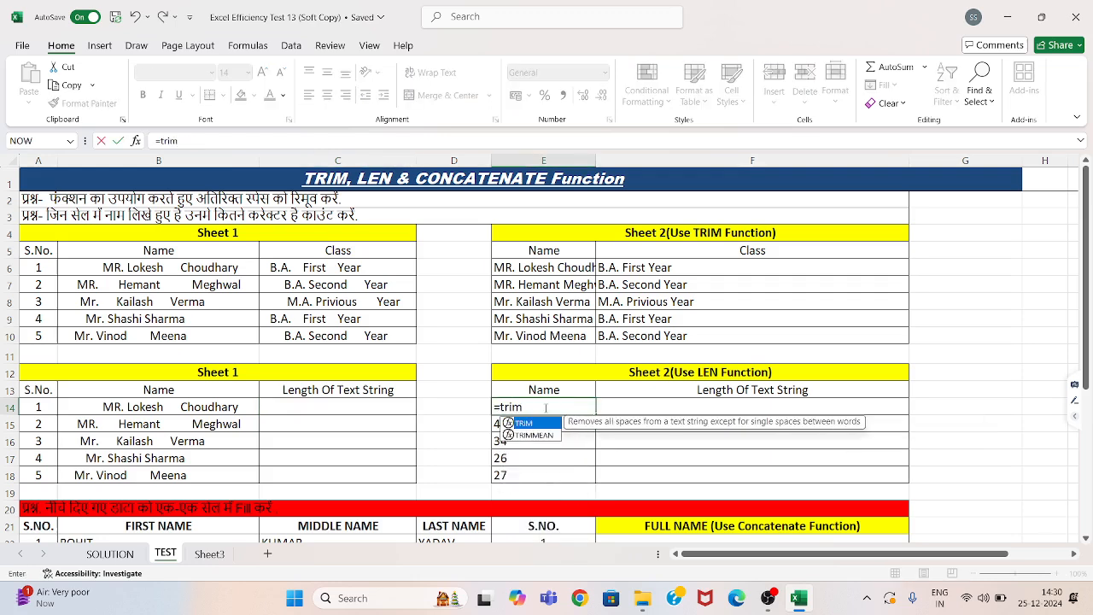
pyautogui.press('Tab')
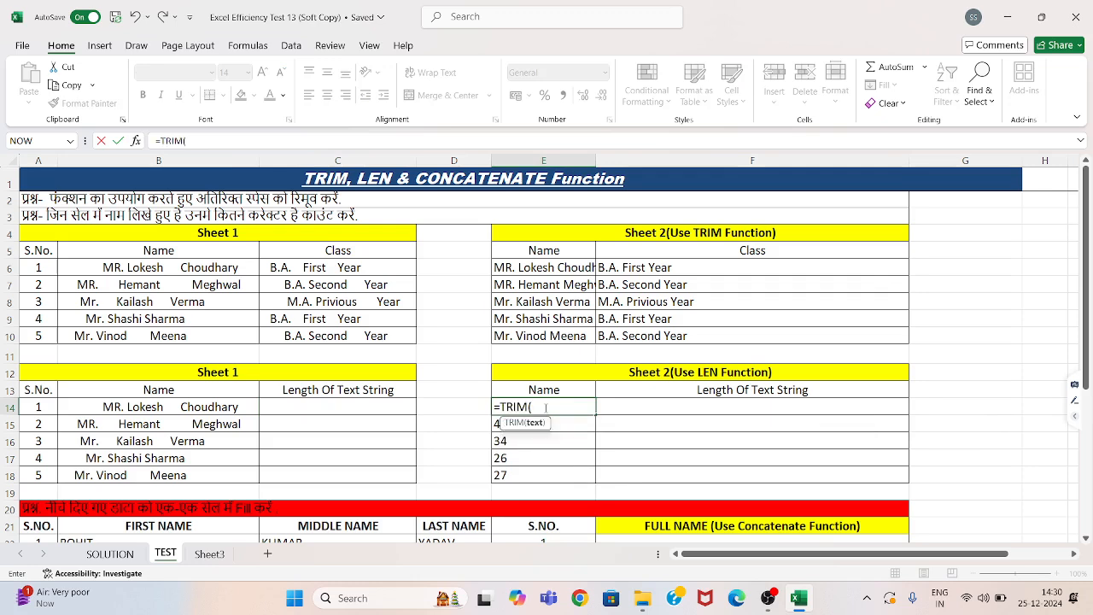
pyautogui.click(246, 406)
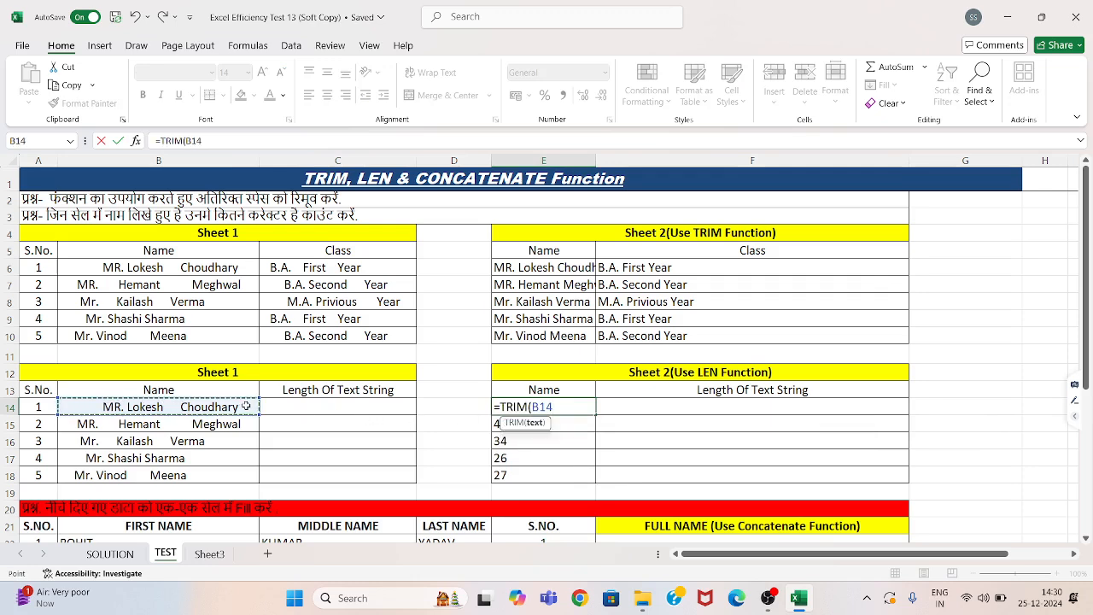
pyautogui.write(')')
pyautogui.press('Return')
pyautogui.click(540, 408)
pyautogui.moveTo(595, 415); pyautogui.dragTo(595, 487)
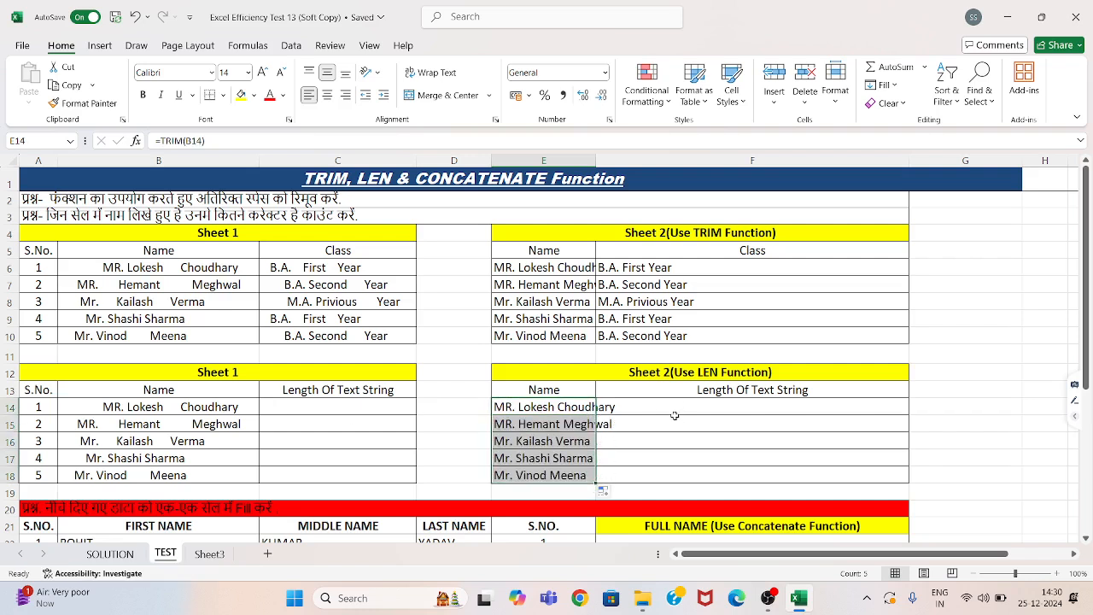
# Step: Count the characters of the trimmed names with =LEN(E14) in F14 and fill it down to F18
pyautogui.click(673, 409)
pyautogui.write('=len')
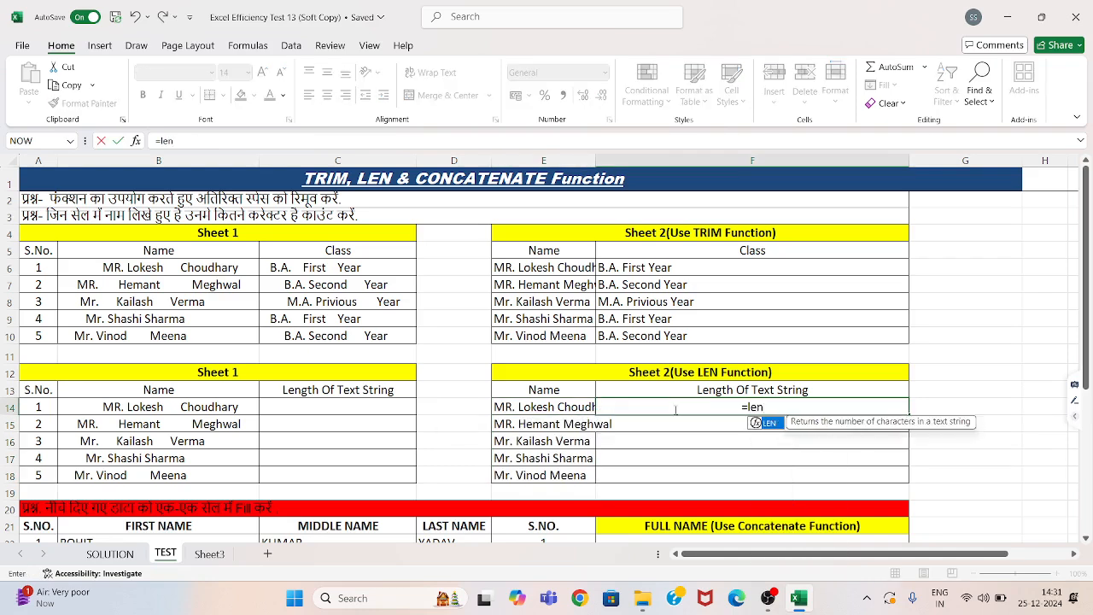
pyautogui.press('Tab')
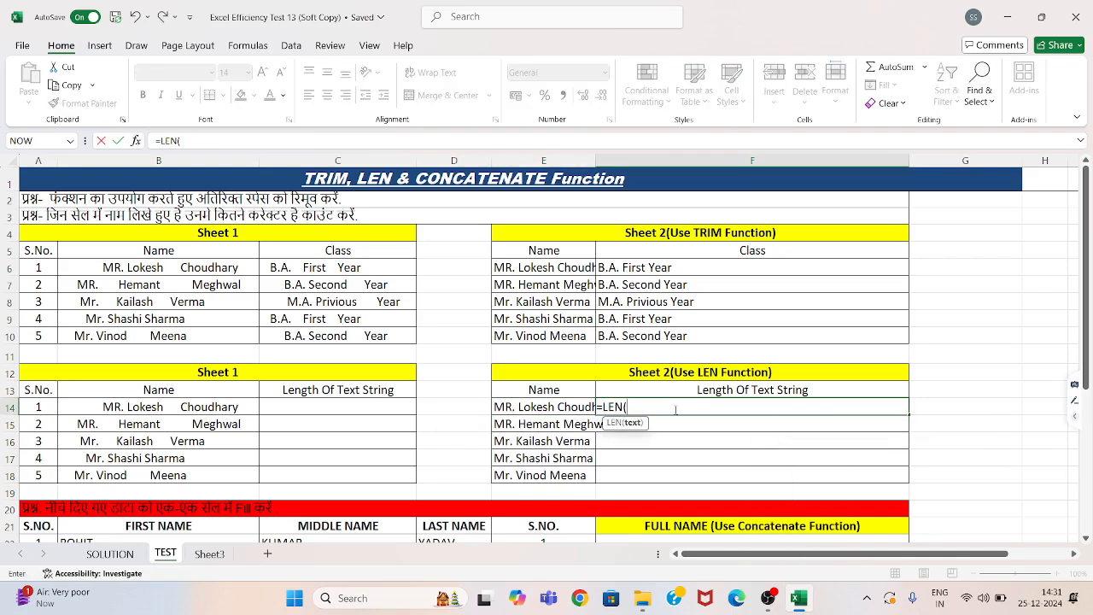
pyautogui.click(582, 408)
pyautogui.write(')')
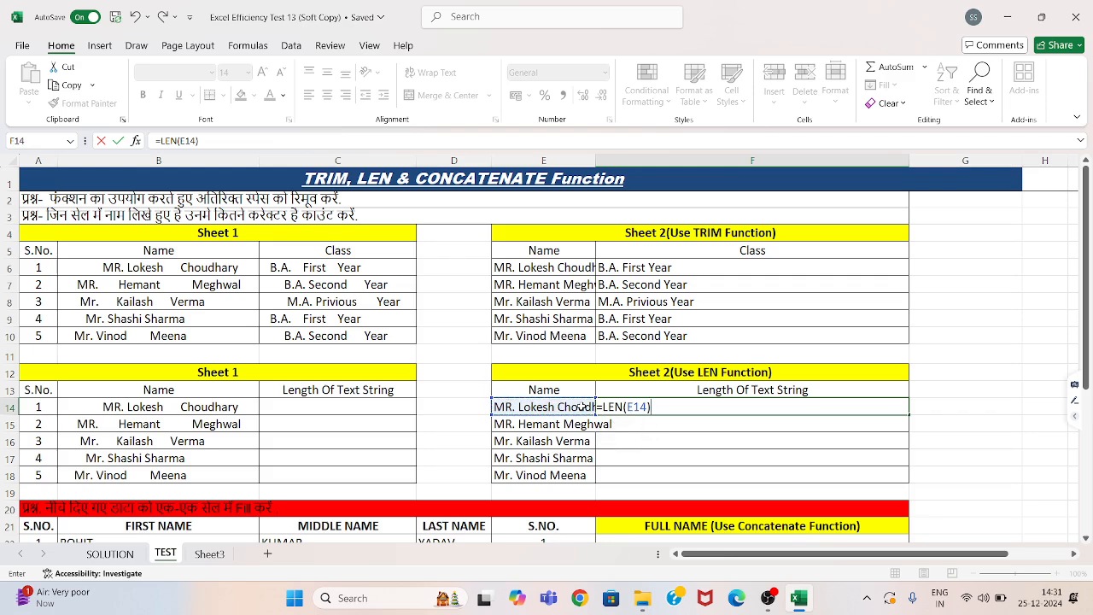
pyautogui.press('Return')
pyautogui.click(822, 406)
pyautogui.moveTo(909, 414); pyautogui.dragTo(910, 483)
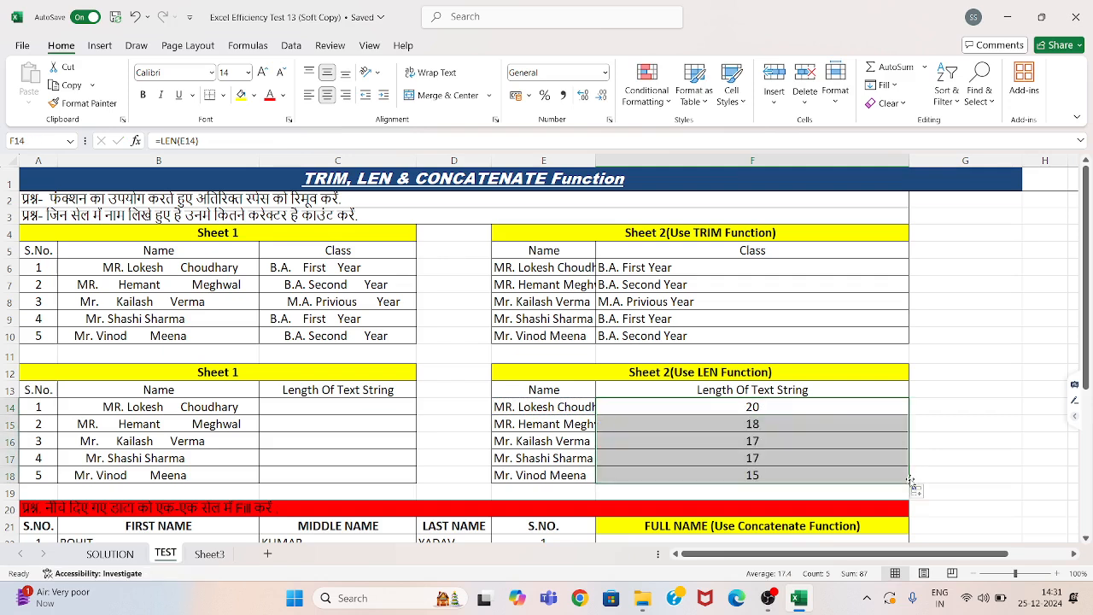
# Step: Count the characters of the untrimmed Sheet 1 names with =LEN(B14) in C14 and fill it down to C18
pyautogui.click(391, 407)
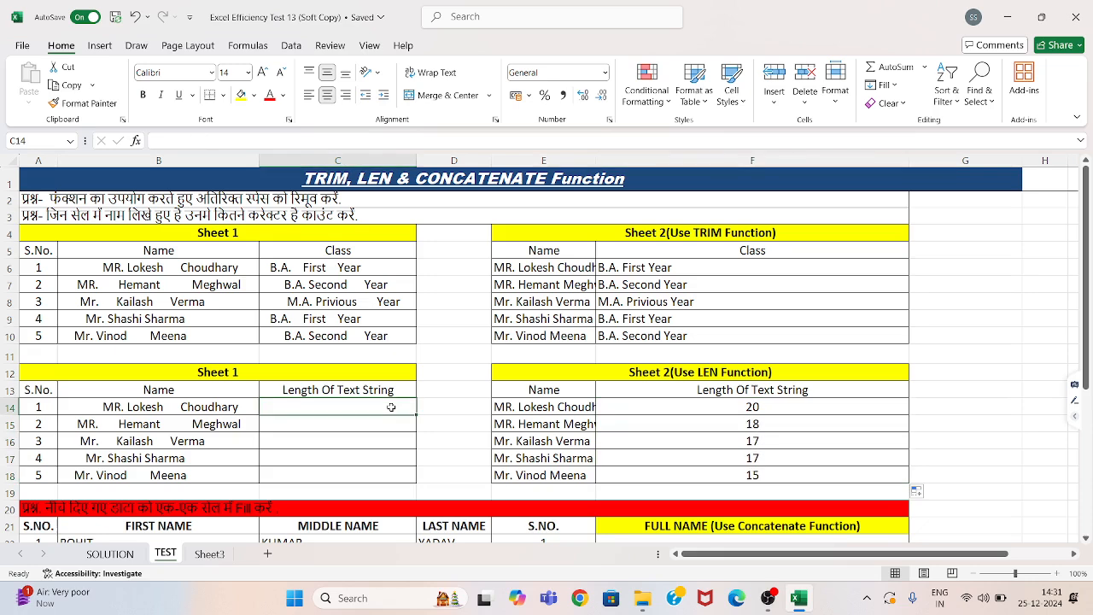
pyautogui.write('=le')
pyautogui.press('Tab')
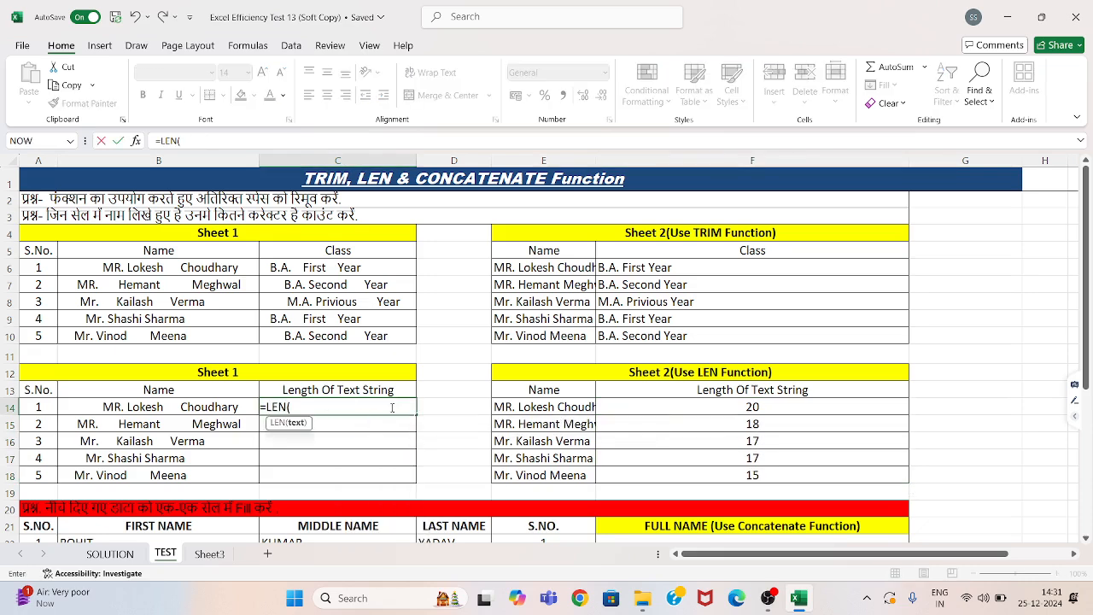
pyautogui.click(220, 407)
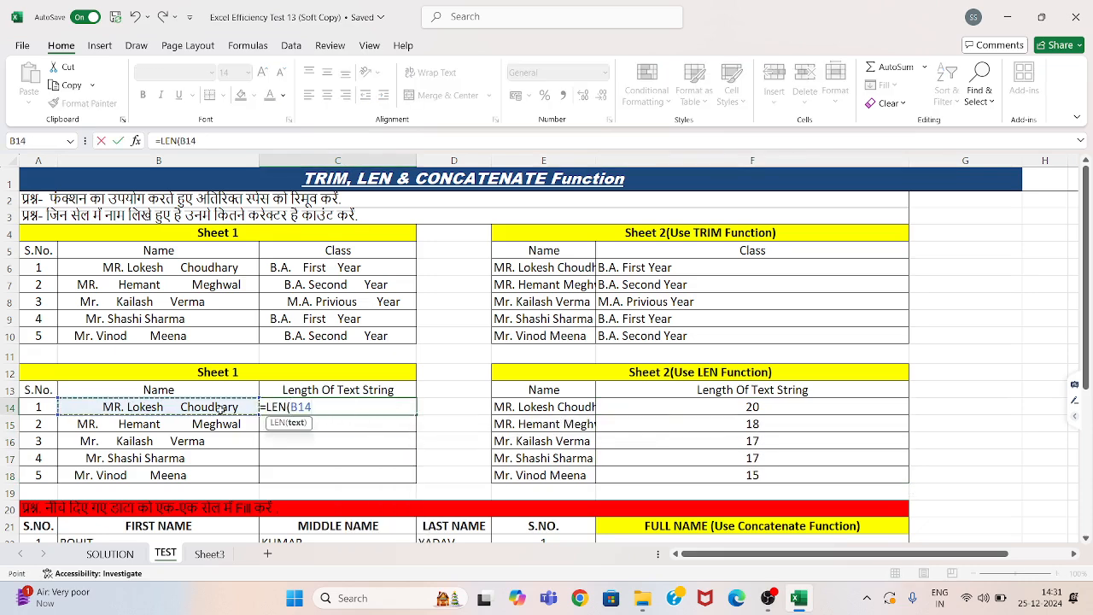
pyautogui.write(')')
pyautogui.press('Return')
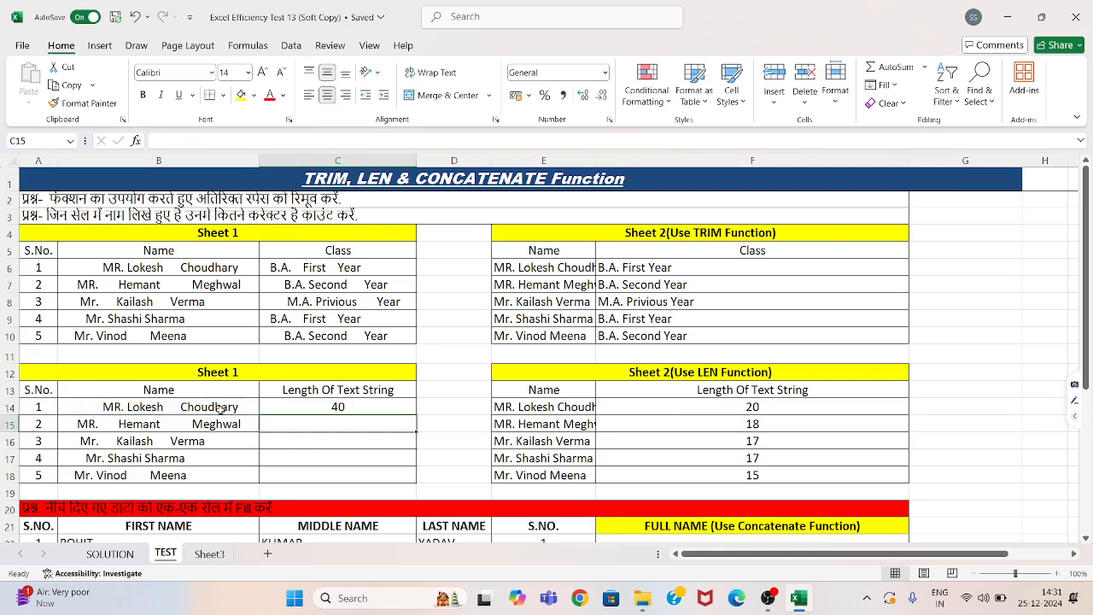
pyautogui.click(369, 407)
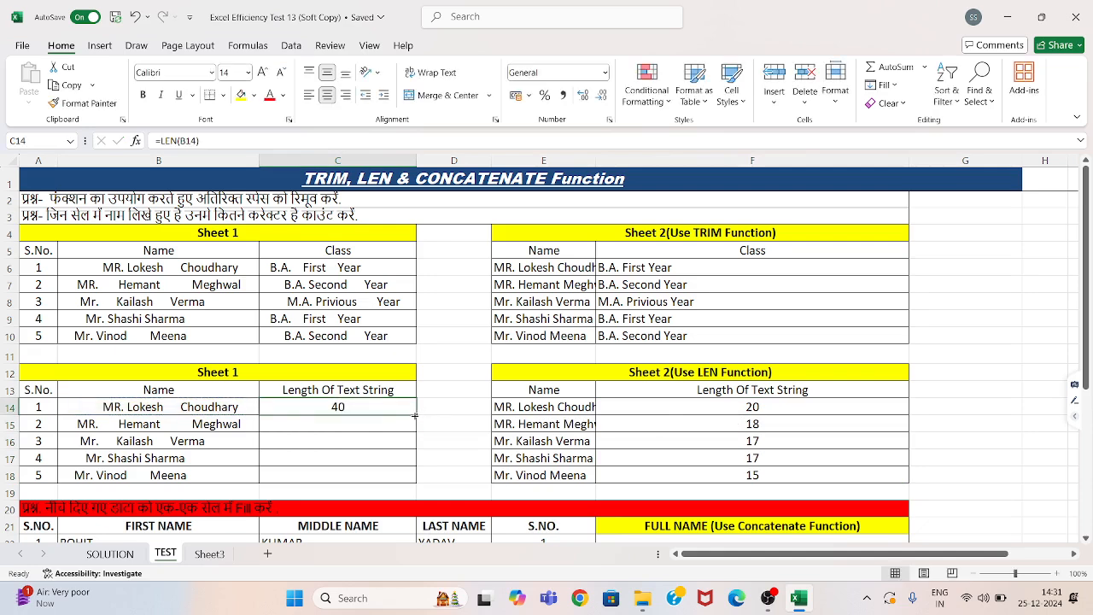
pyautogui.moveTo(416, 416); pyautogui.dragTo(418, 484)
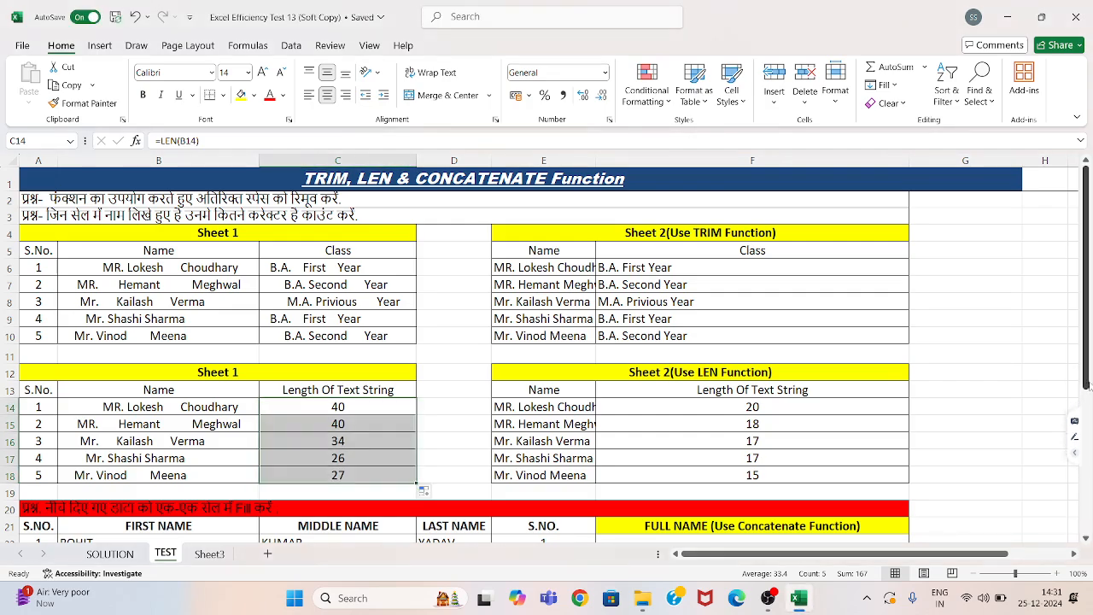
# Step: Join first, middle and last names with =CONCATENATE(B22,C22,D22) in F22 of the FULL NAME column and fill it down to F27
pyautogui.moveTo(1086, 386); pyautogui.dragTo(1087, 509)
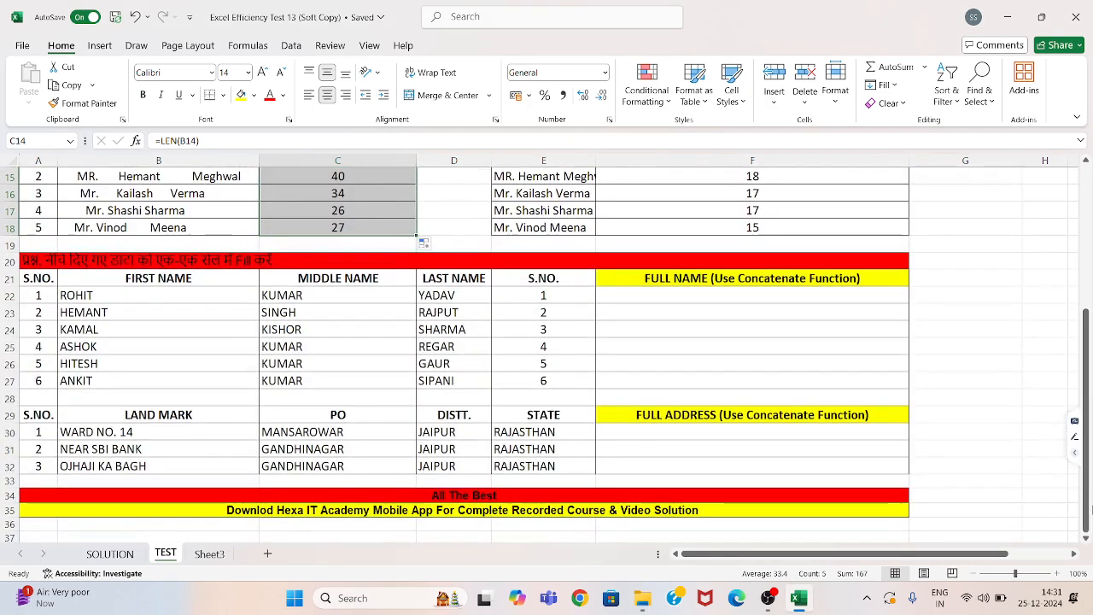
pyautogui.click(790, 293)
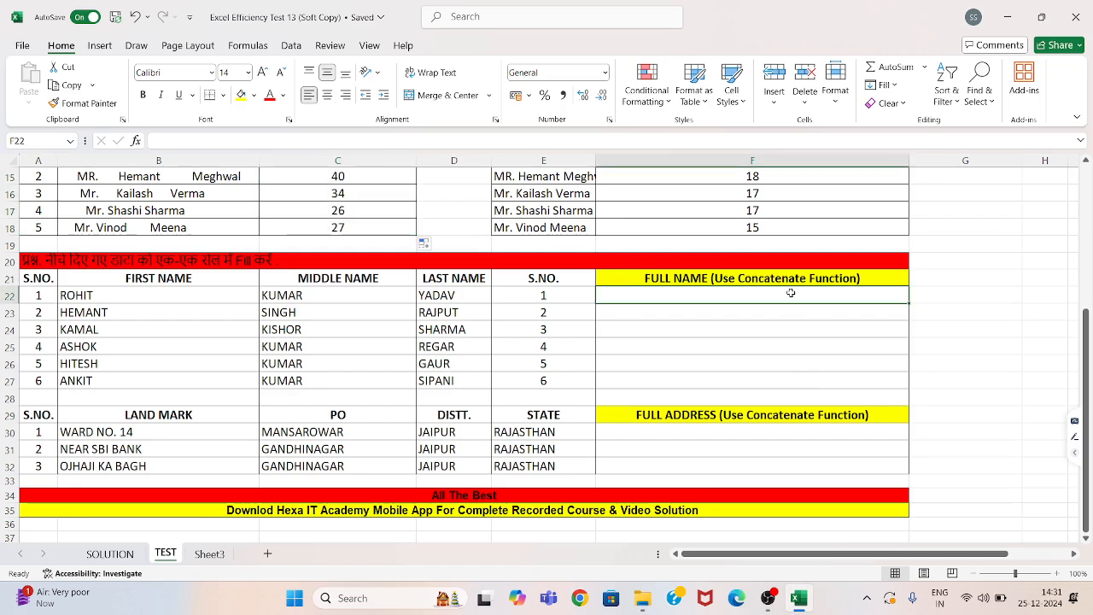
pyautogui.write('=c')
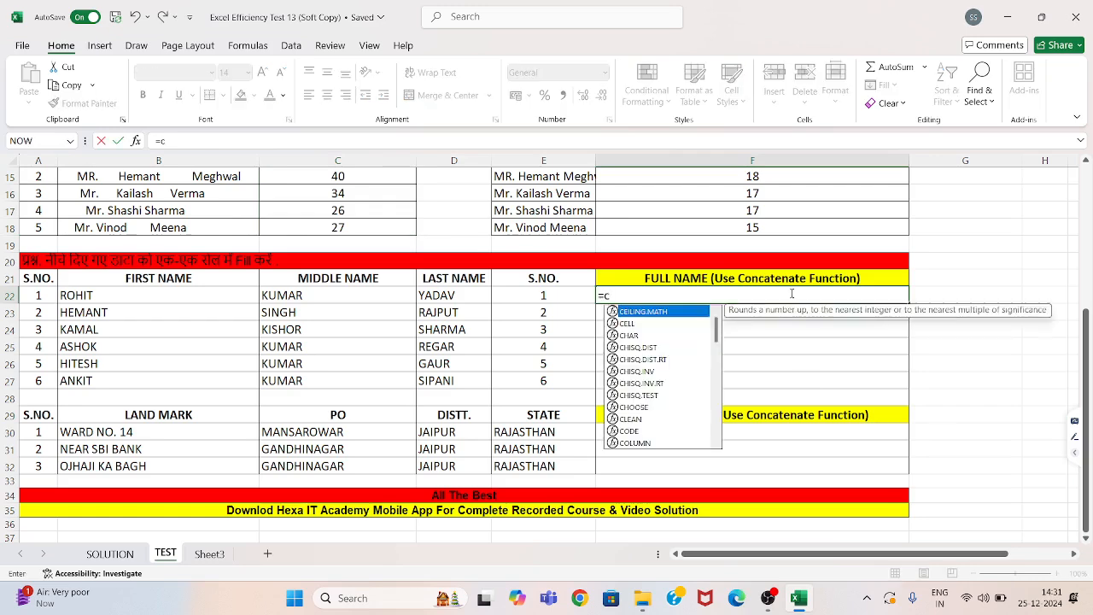
pyautogui.write('oncatenat')
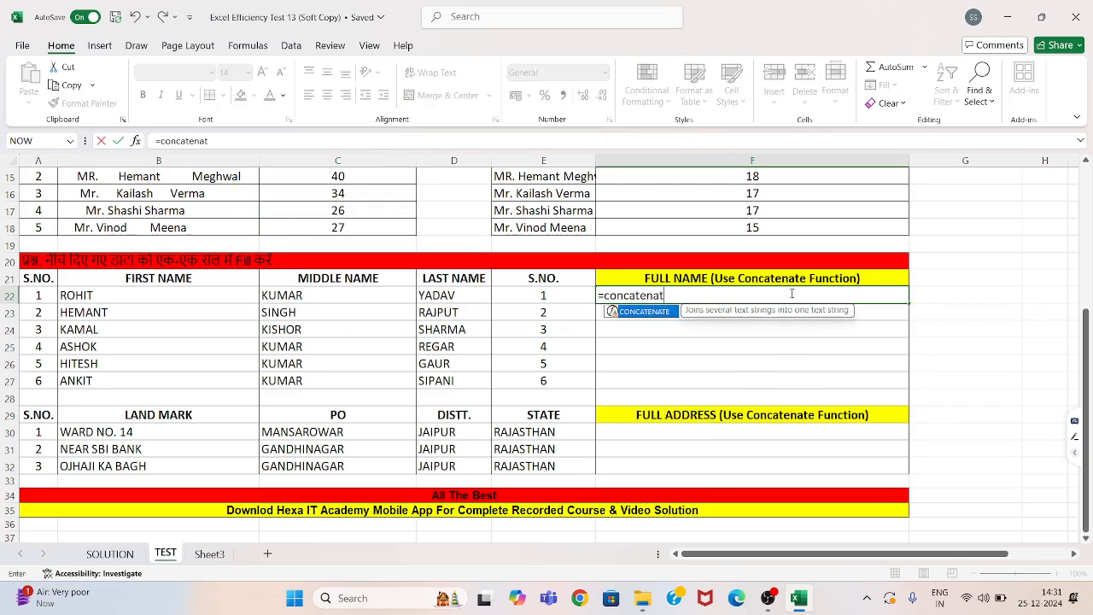
pyautogui.press('Tab')
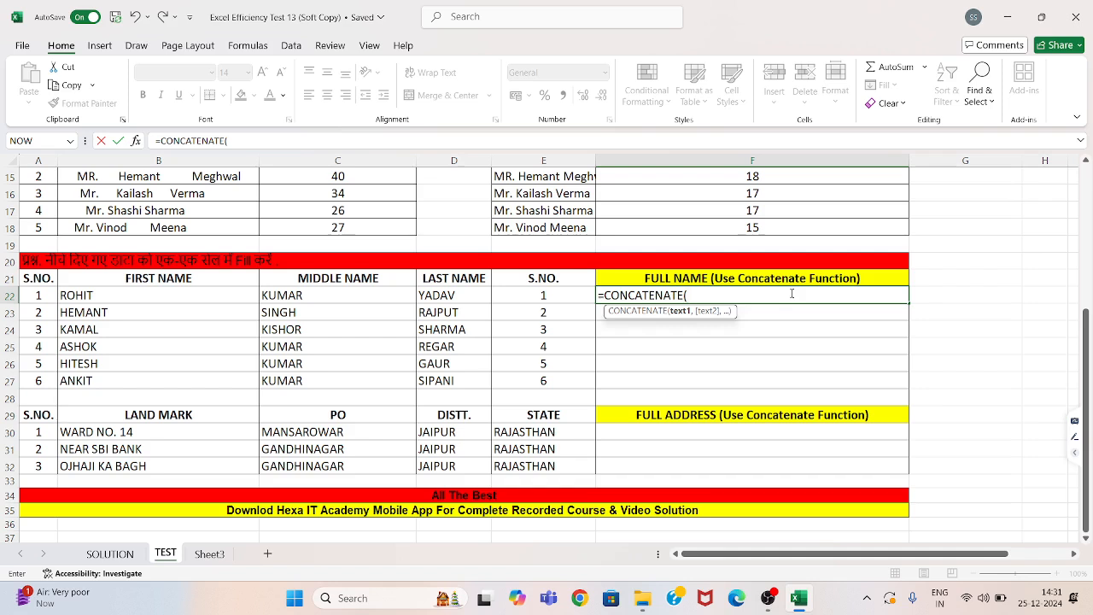
pyautogui.click(238, 295)
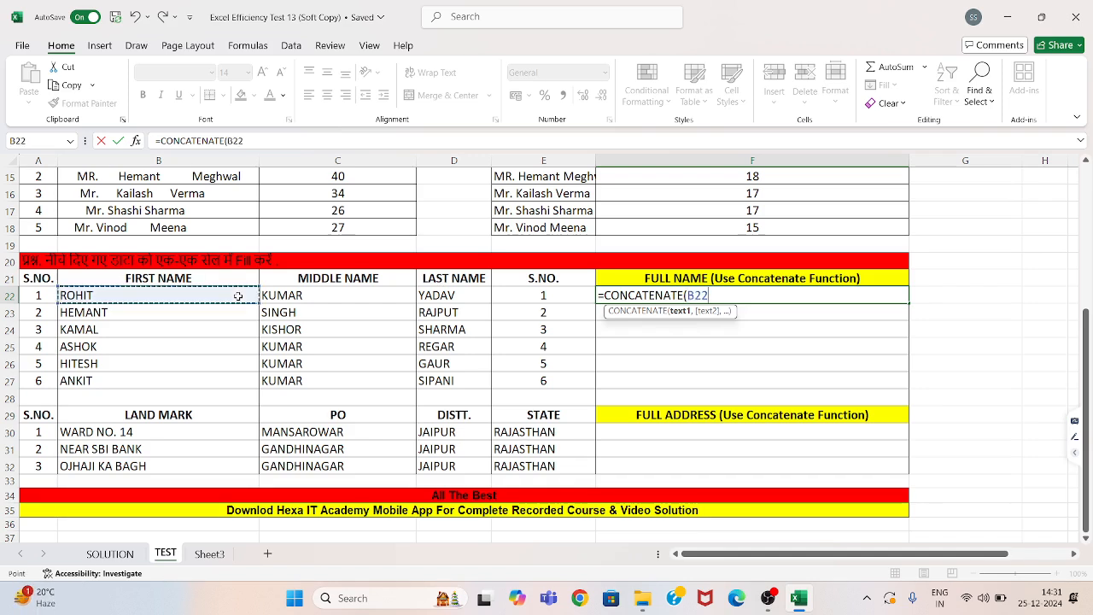
pyautogui.write(',')
pyautogui.click(363, 303)
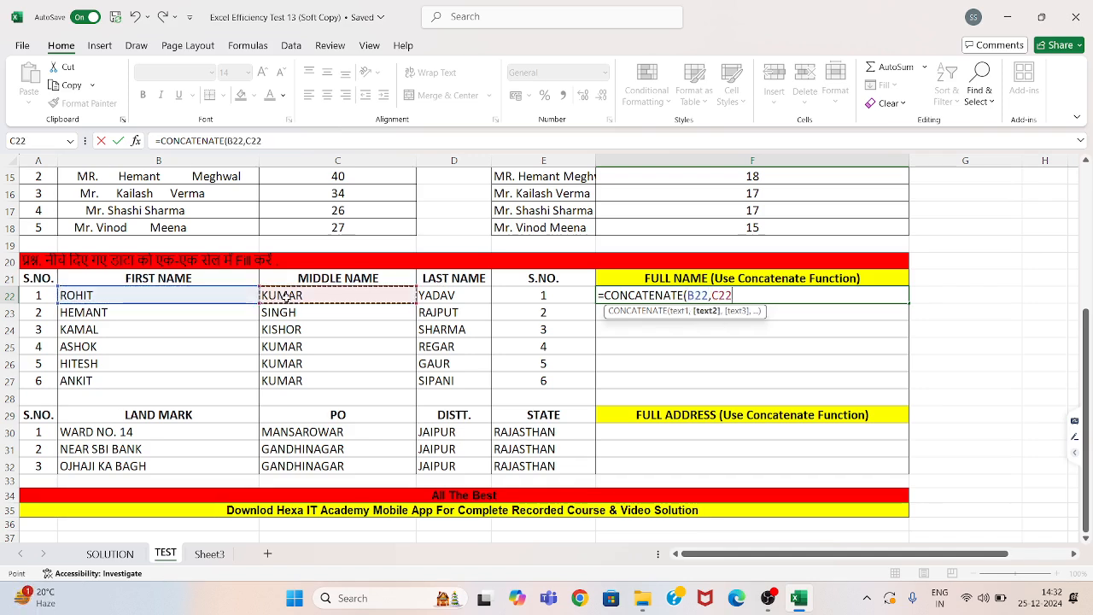
pyautogui.write(',')
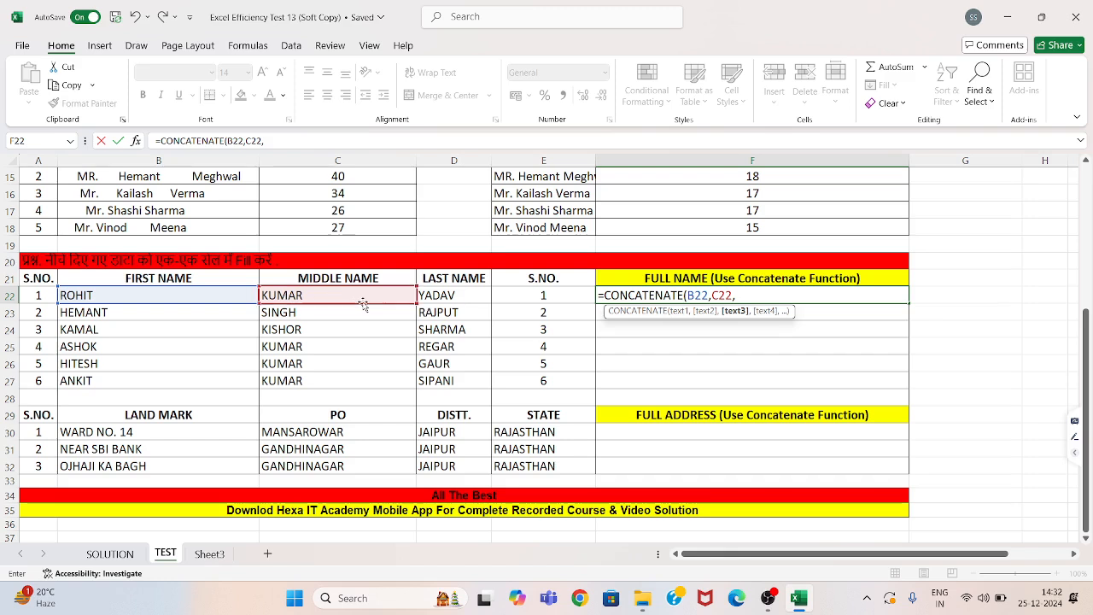
pyautogui.click(436, 295)
pyautogui.write(')')
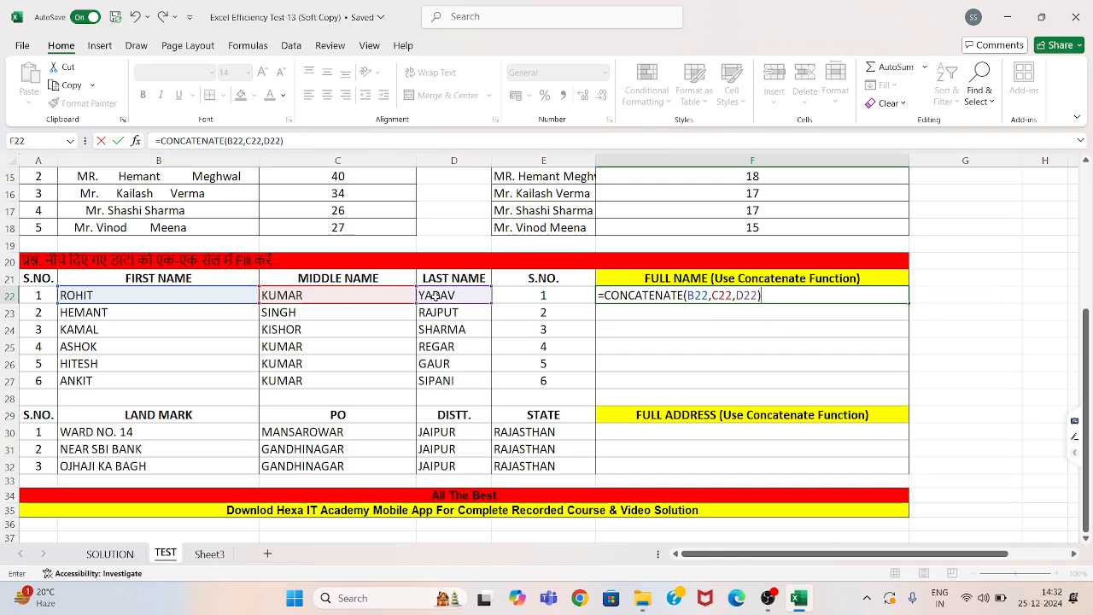
pyautogui.press('Return')
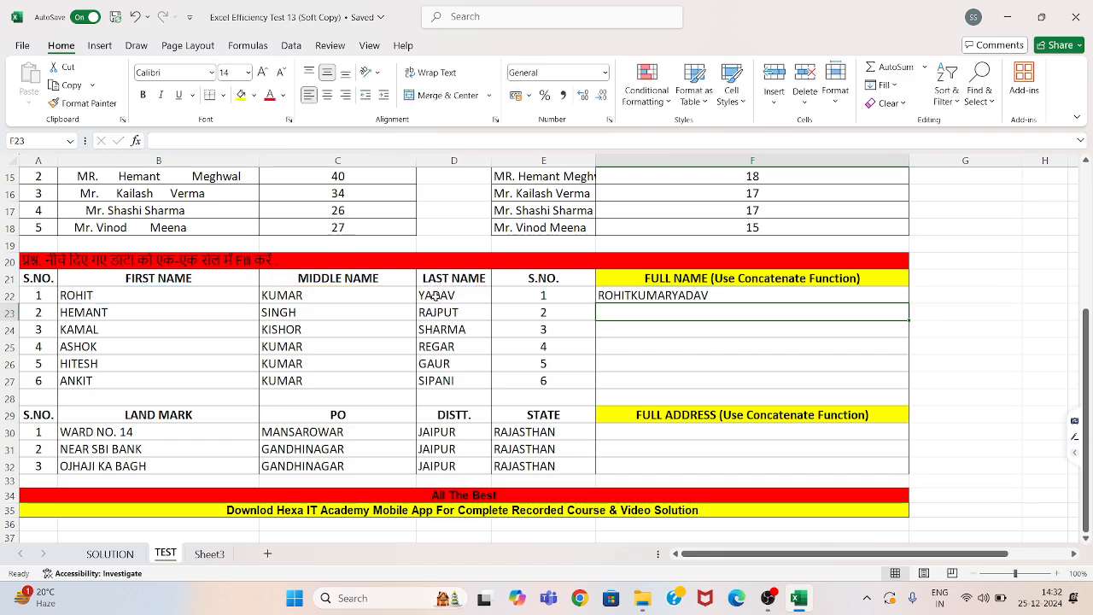
pyautogui.click(869, 295)
pyautogui.moveTo(909, 303); pyautogui.dragTo(903, 395)
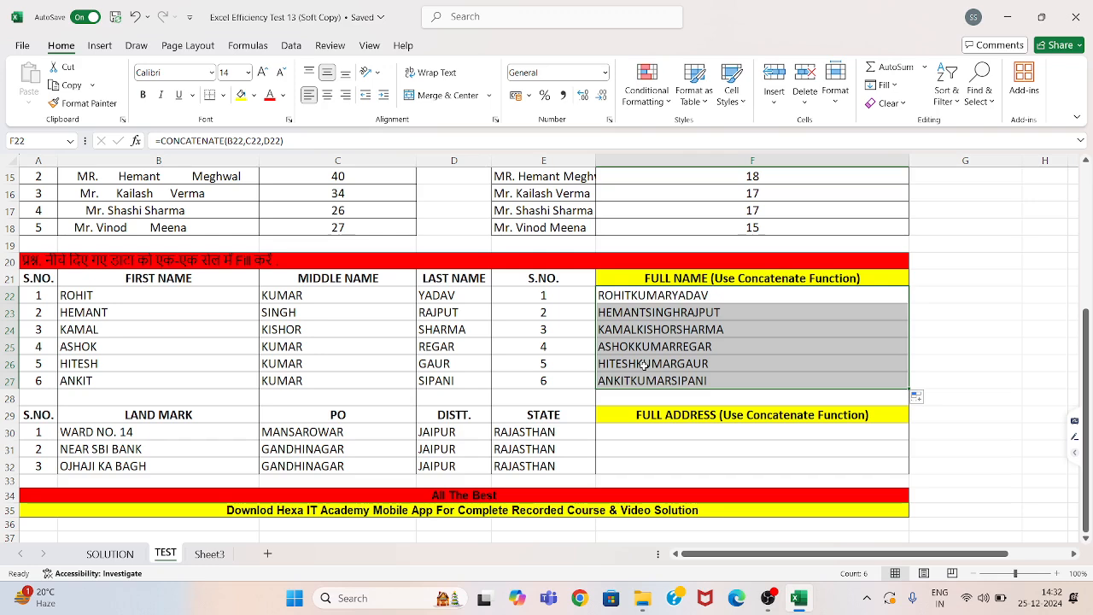
# Step: Add spaces between the name parts by changing F22 to =CONCATENATE(B22," ",C22," ",D22) and refill the formula down to F27
pyautogui.doubleClick(651, 294)
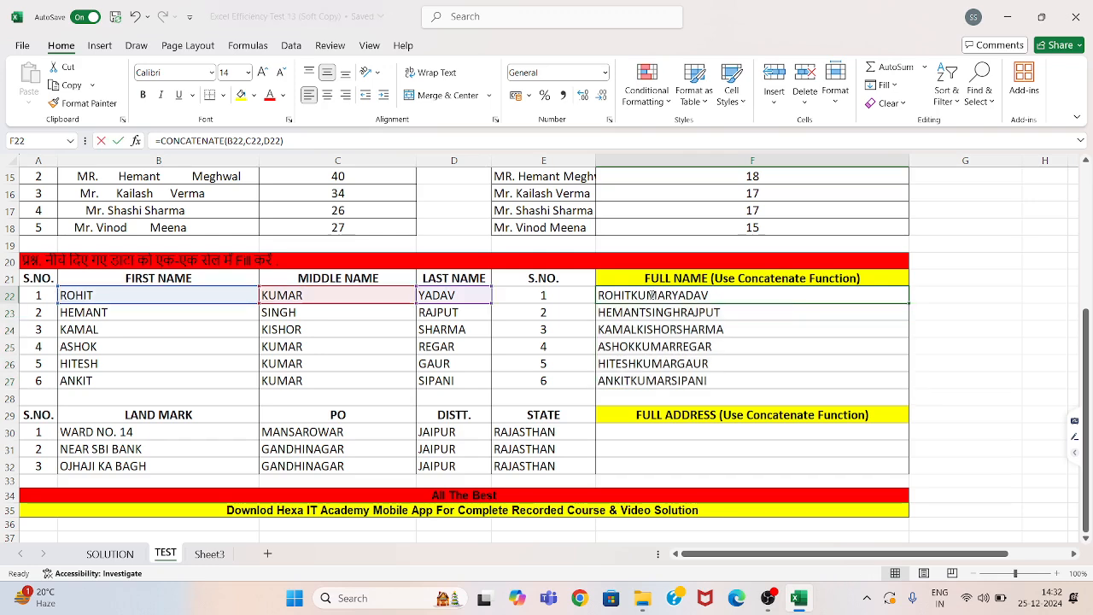
pyautogui.click(712, 295)
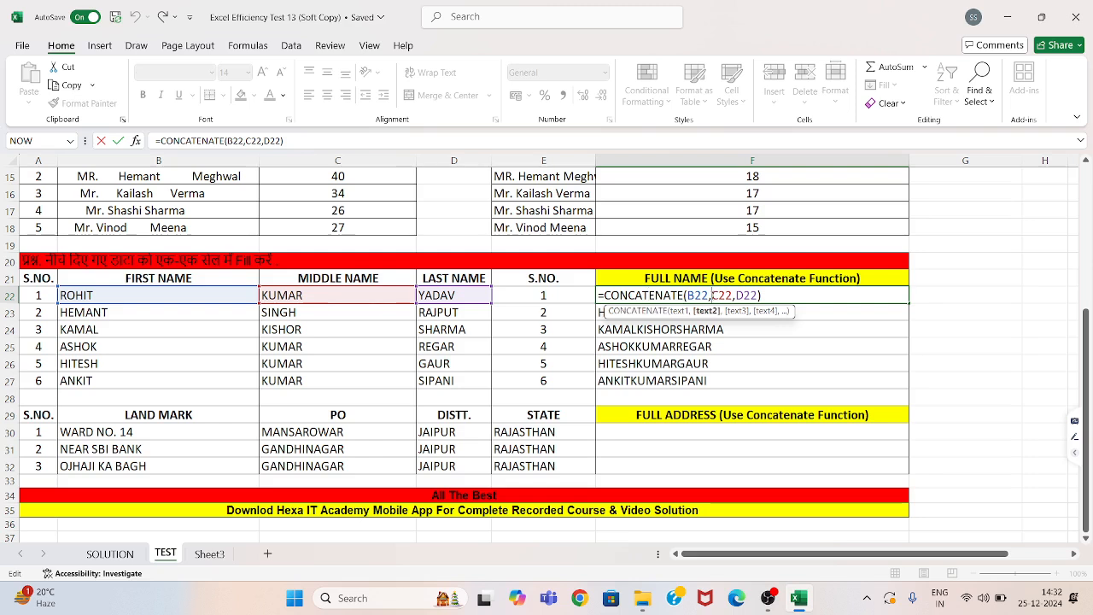
pyautogui.write('" ",')
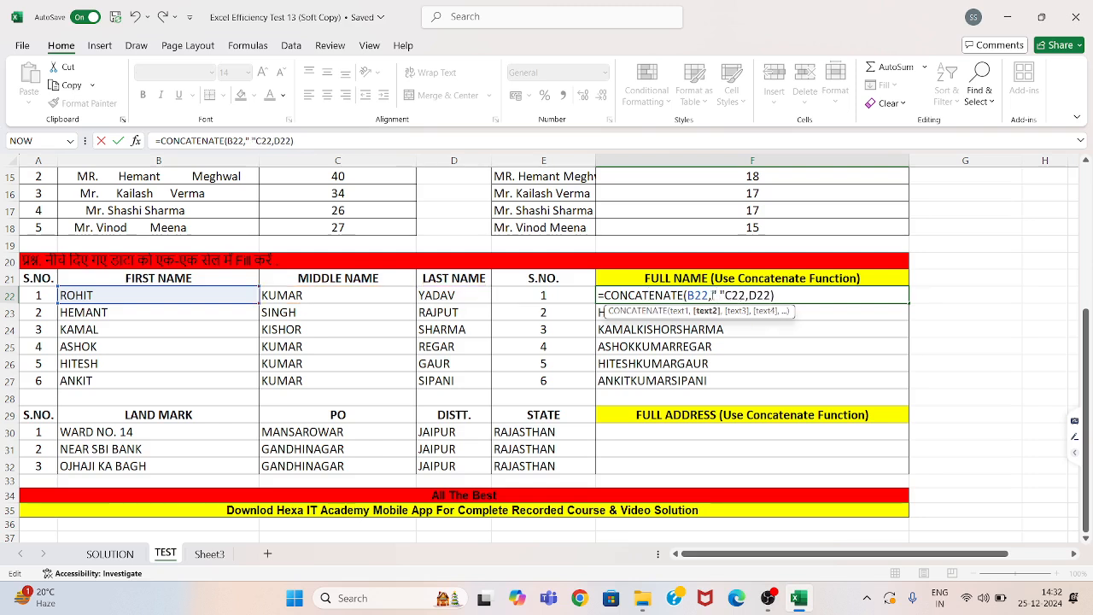
pyautogui.click(750, 296)
pyautogui.write('" ",')
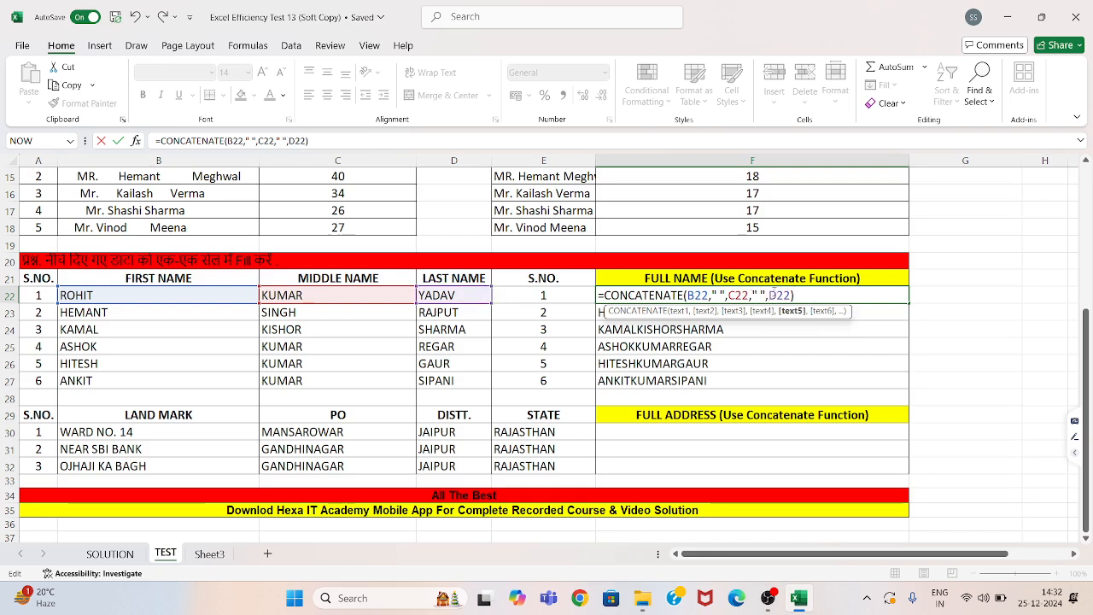
pyautogui.hotkey('ctrl', 'Return')
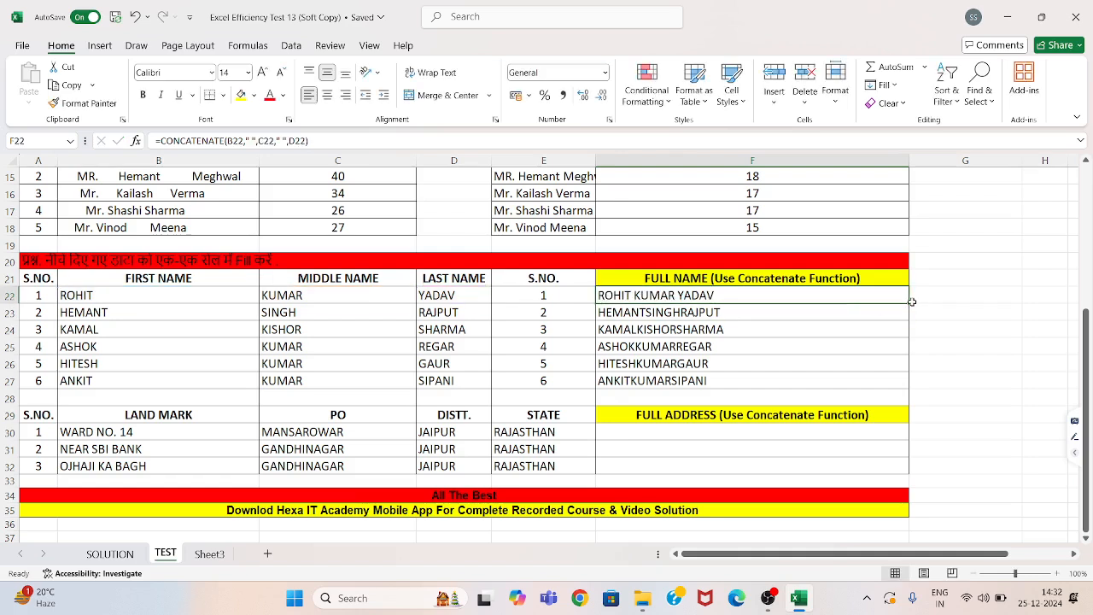
pyautogui.moveTo(908, 304); pyautogui.dragTo(910, 390)
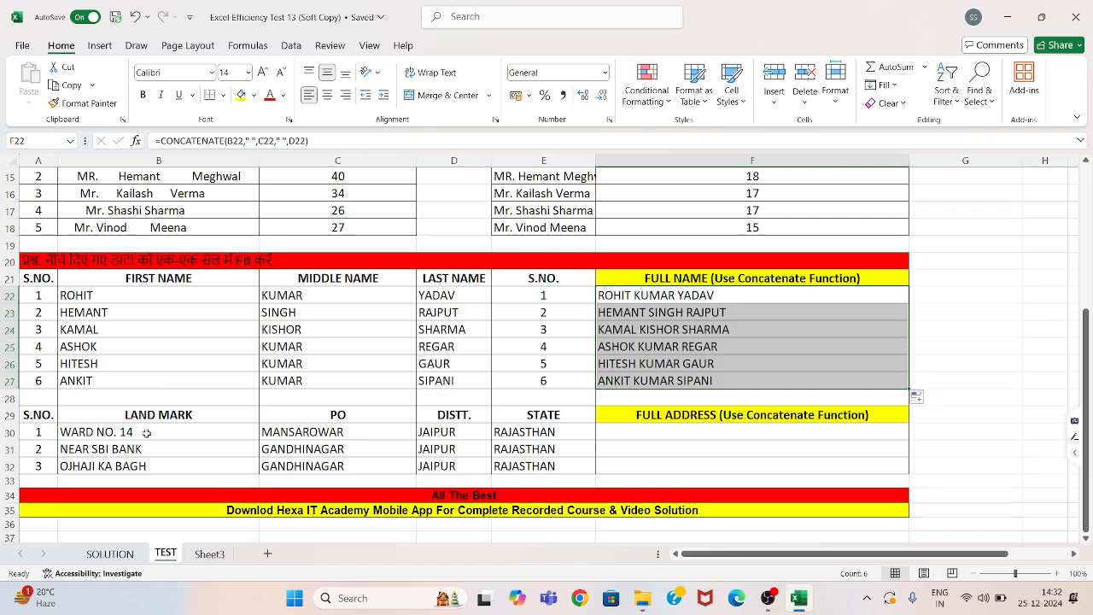
# Step: Start a CONCATENATE formula in F30, the first cell of the FULL ADDRESS column
pyautogui.click(685, 432)
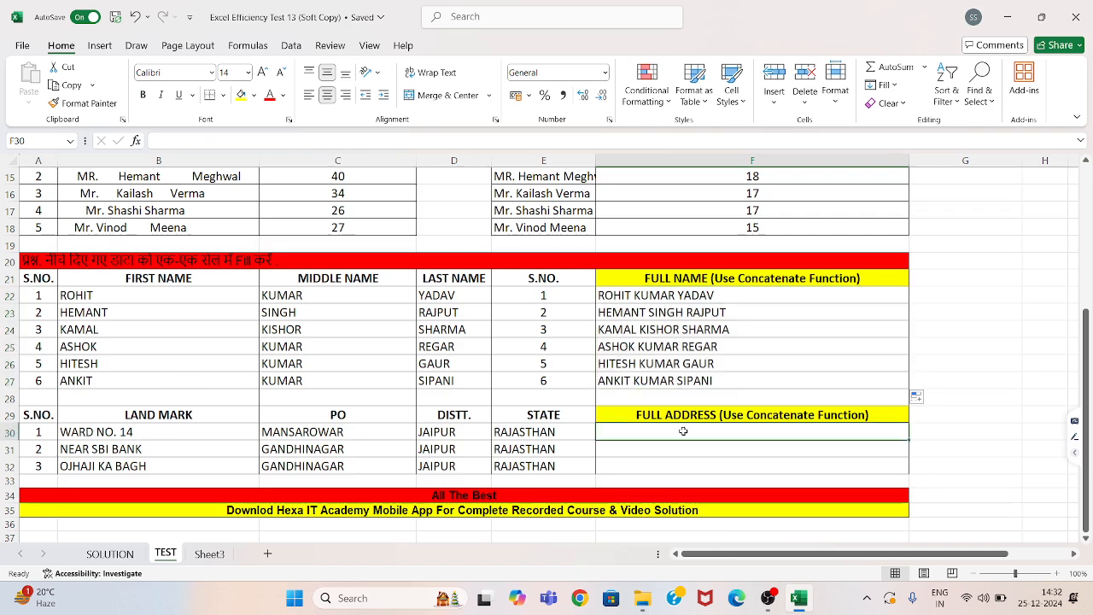
pyautogui.write('=concatenate')
pyautogui.press('Tab')
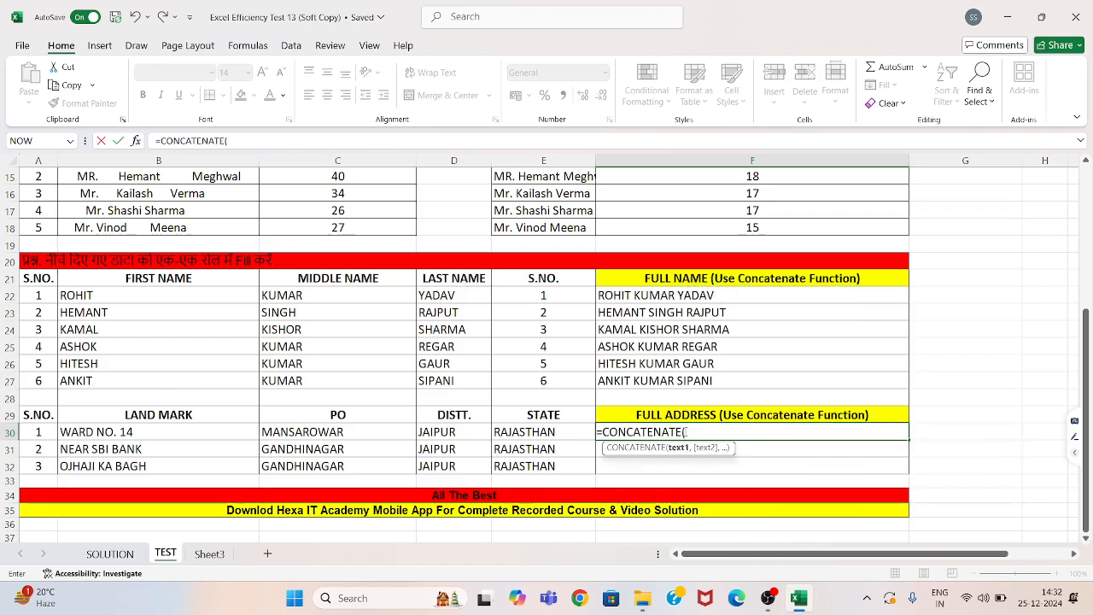
# Step: Complete the CONCATENATE formula in F30 with cells B30, C30, D30 and E30, and copy it down to F32
pyautogui.click(201, 434)
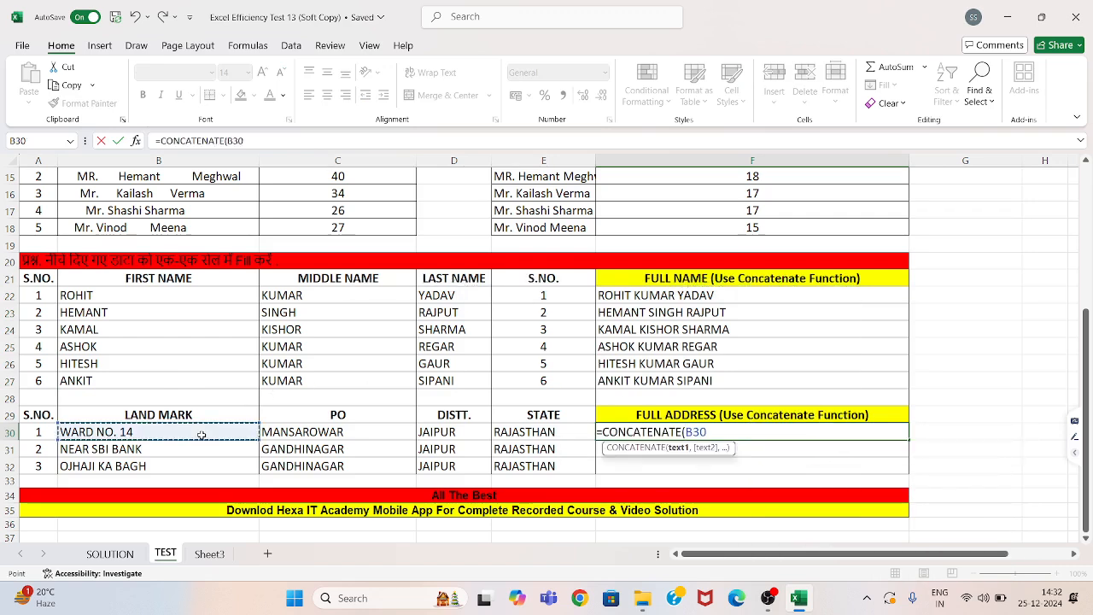
pyautogui.write(',')
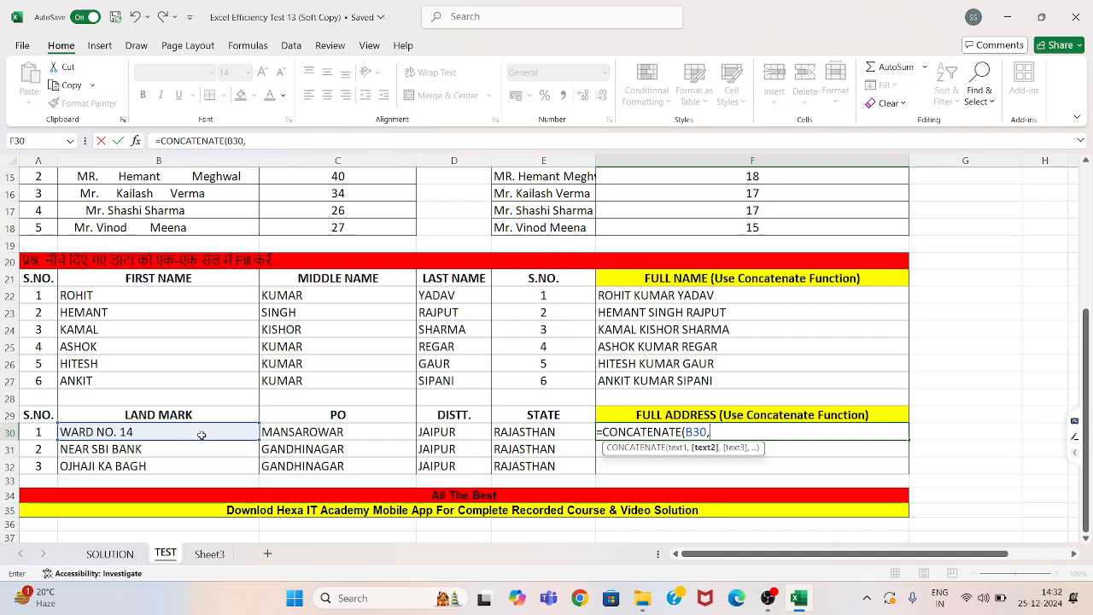
pyautogui.click(293, 433)
pyautogui.write(',')
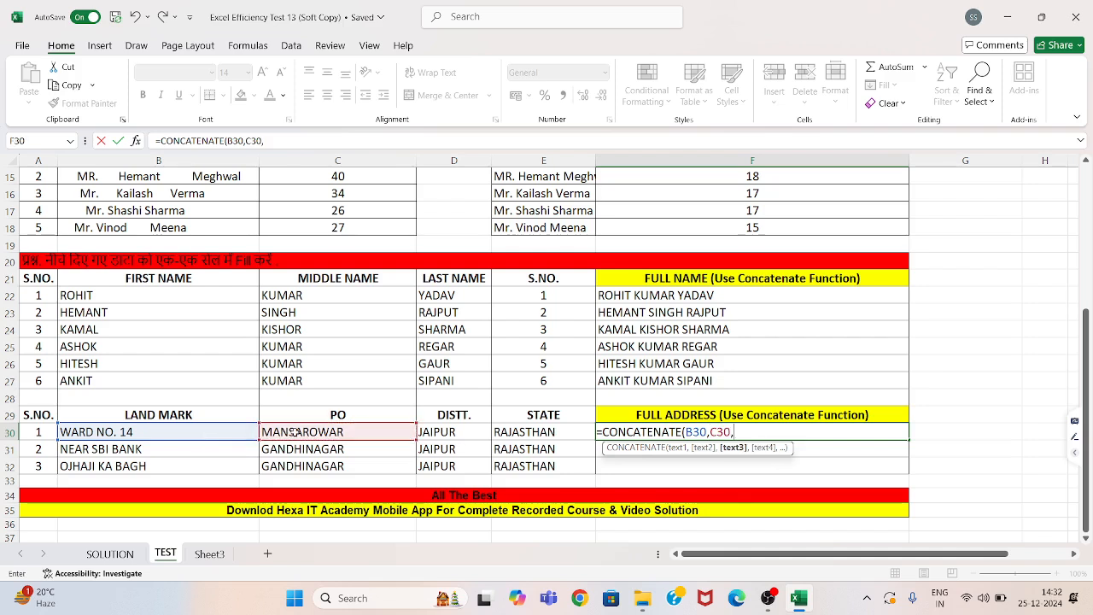
pyautogui.click(441, 433)
pyautogui.write(',')
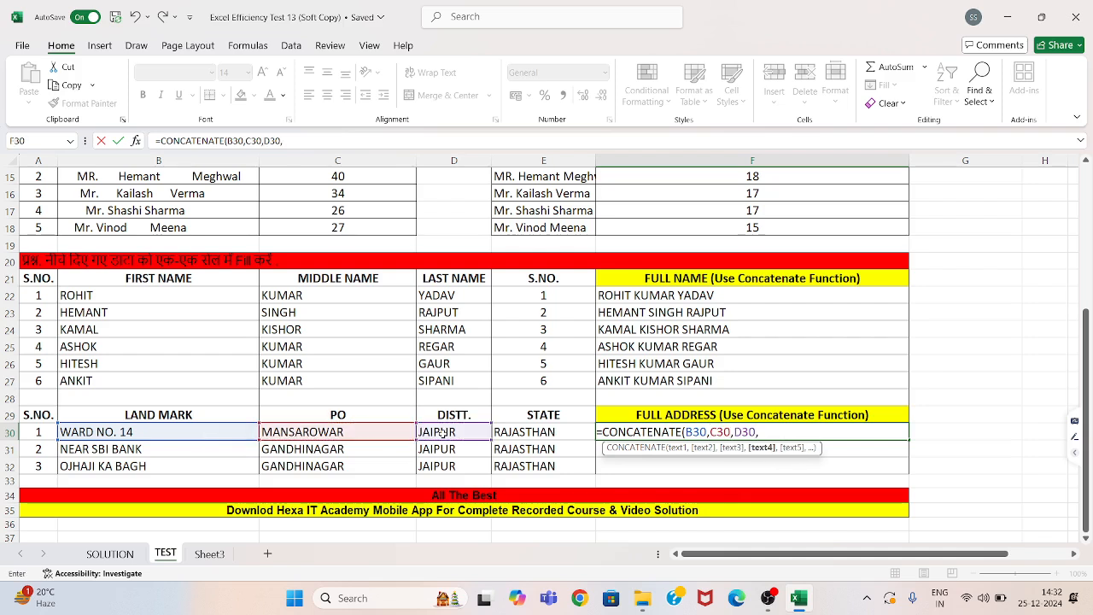
pyautogui.click(512, 433)
pyautogui.write(')')
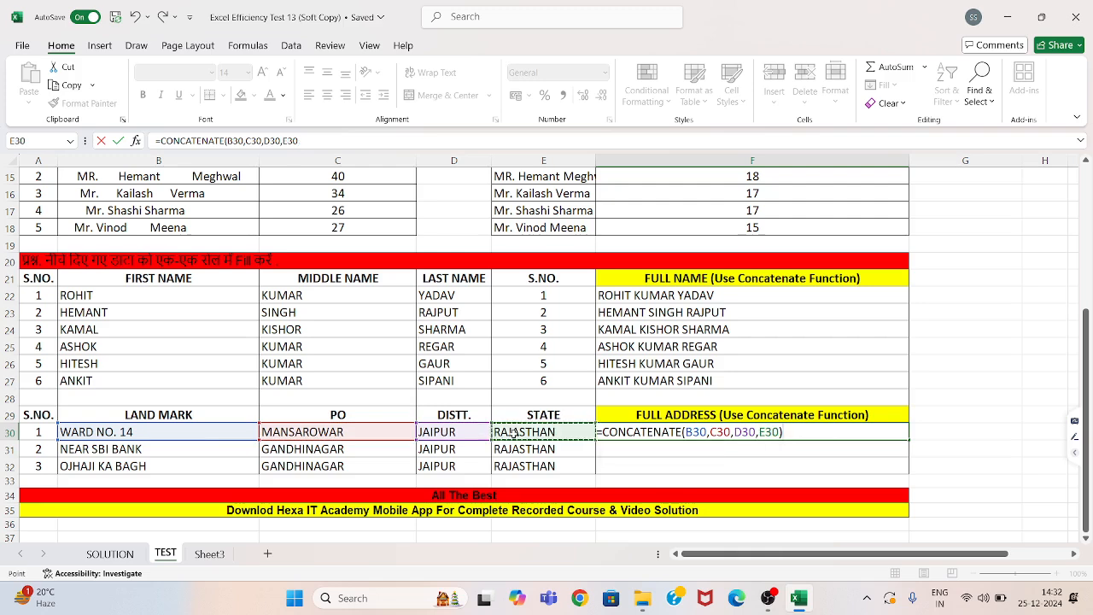
pyautogui.press('Return')
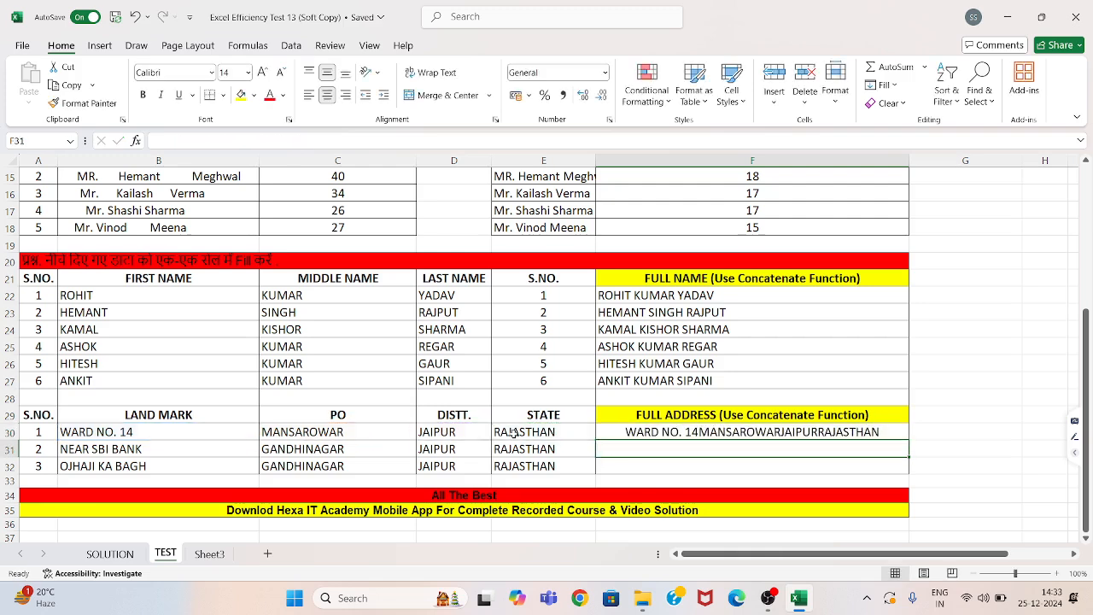
pyautogui.click(888, 433)
pyautogui.moveTo(910, 439); pyautogui.dragTo(908, 469)
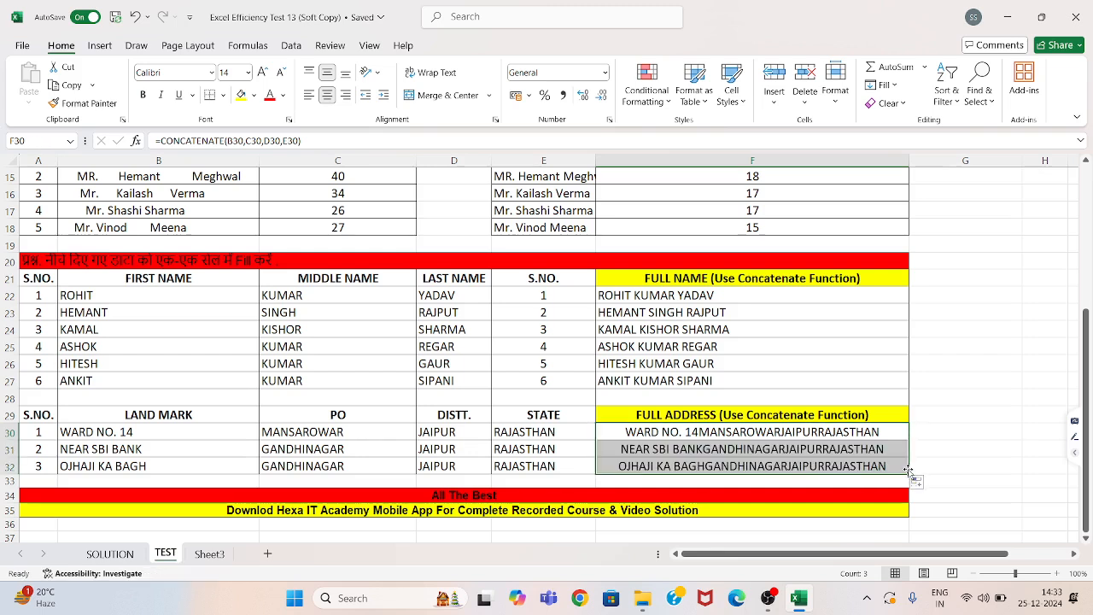
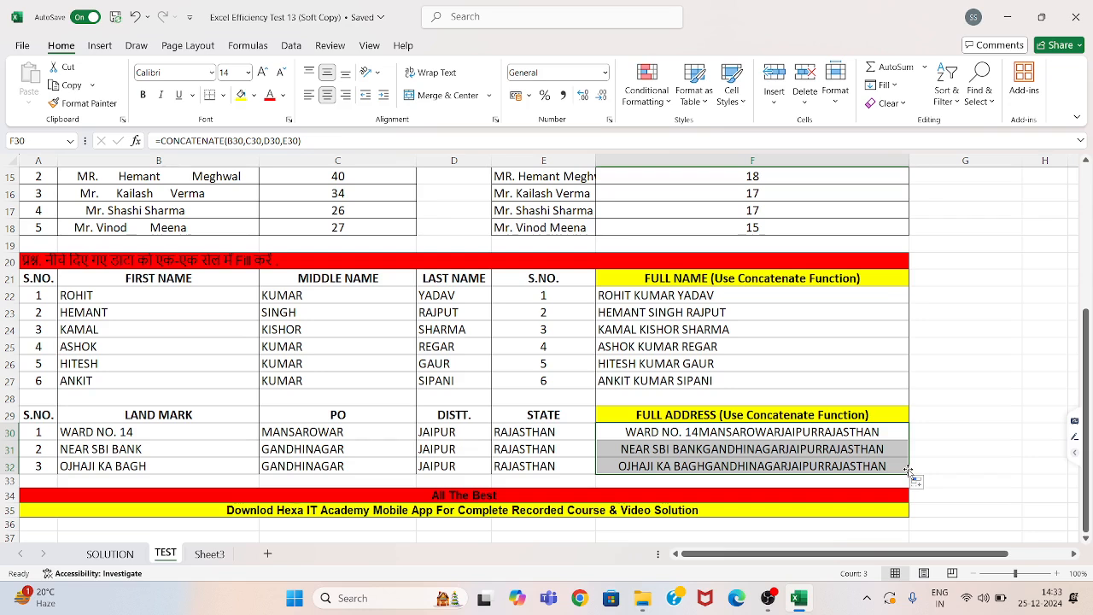
# Step: Close the current workbook and open Excel Efficiency Test 14 (Soft Copy) from the Excel Test folder
pyautogui.click(1075, 17)
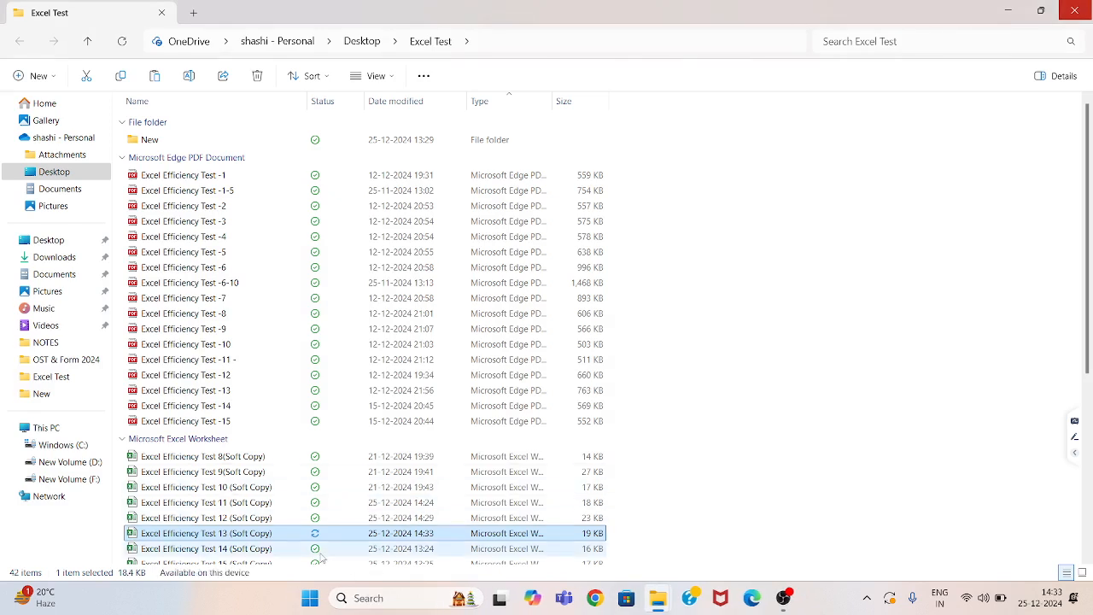
pyautogui.click(319, 550)
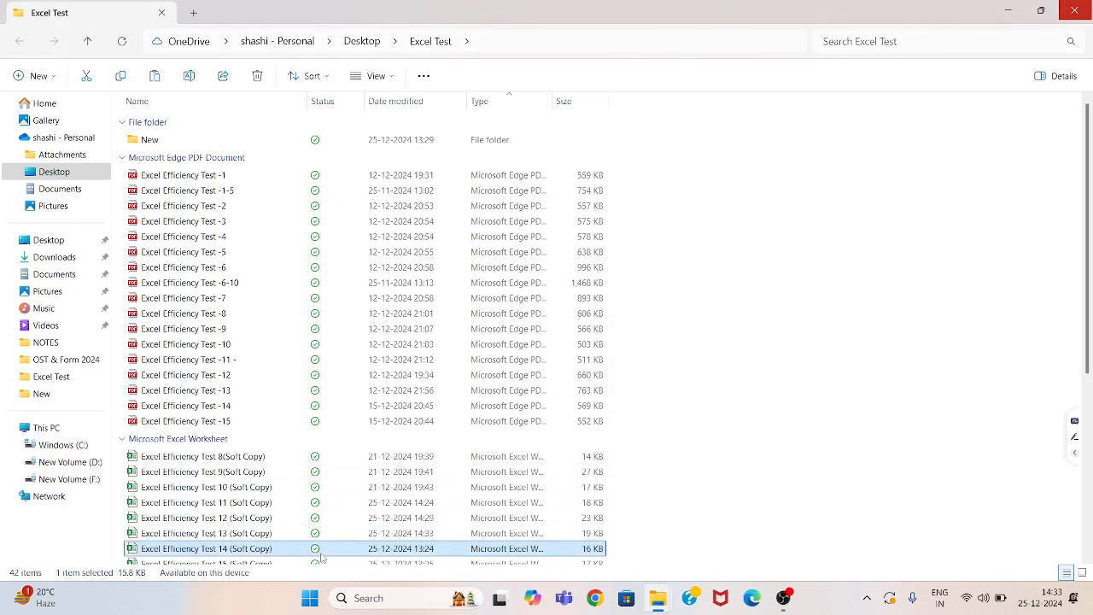
pyautogui.doubleClick(320, 551)
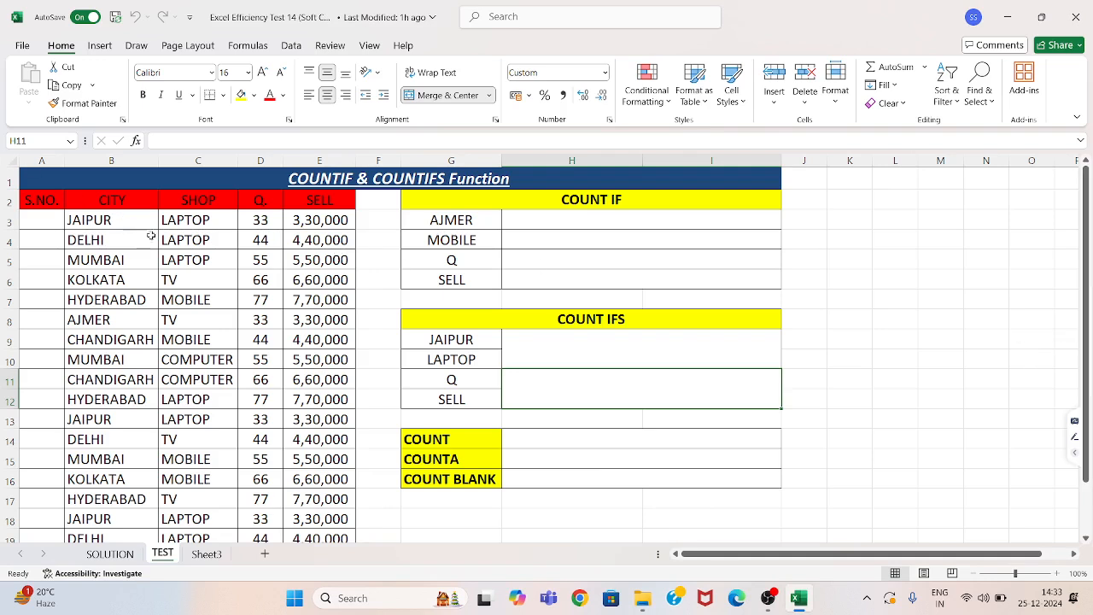
# Step: Enter =COUNTIF(B3:B19,G3) in H3 to count AJMER in the CITY column, and review the formula's references
pyautogui.click(575, 221)
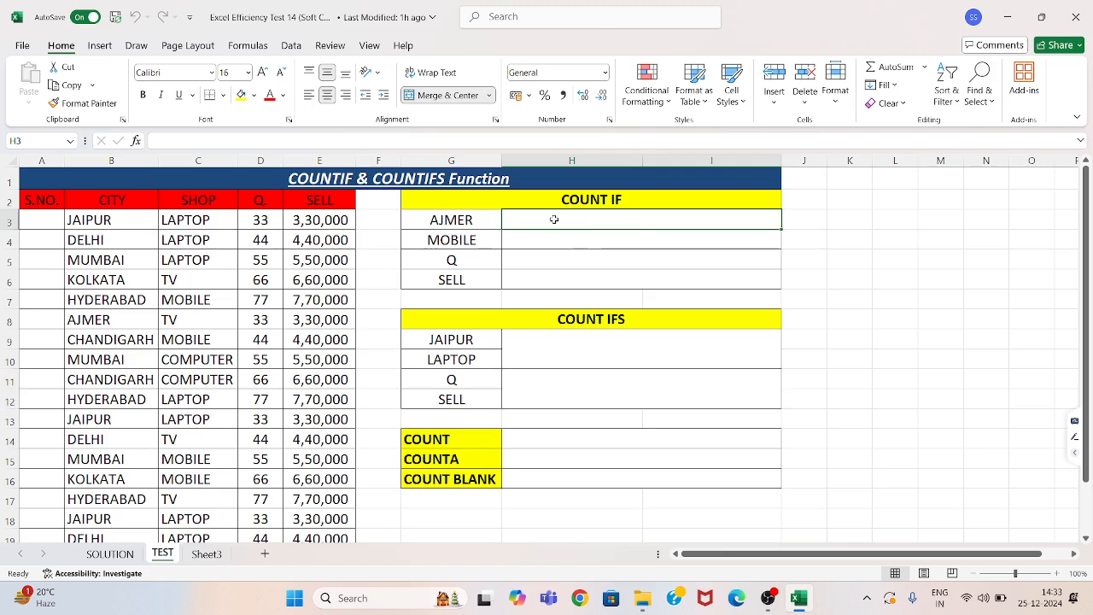
pyautogui.write('=co')
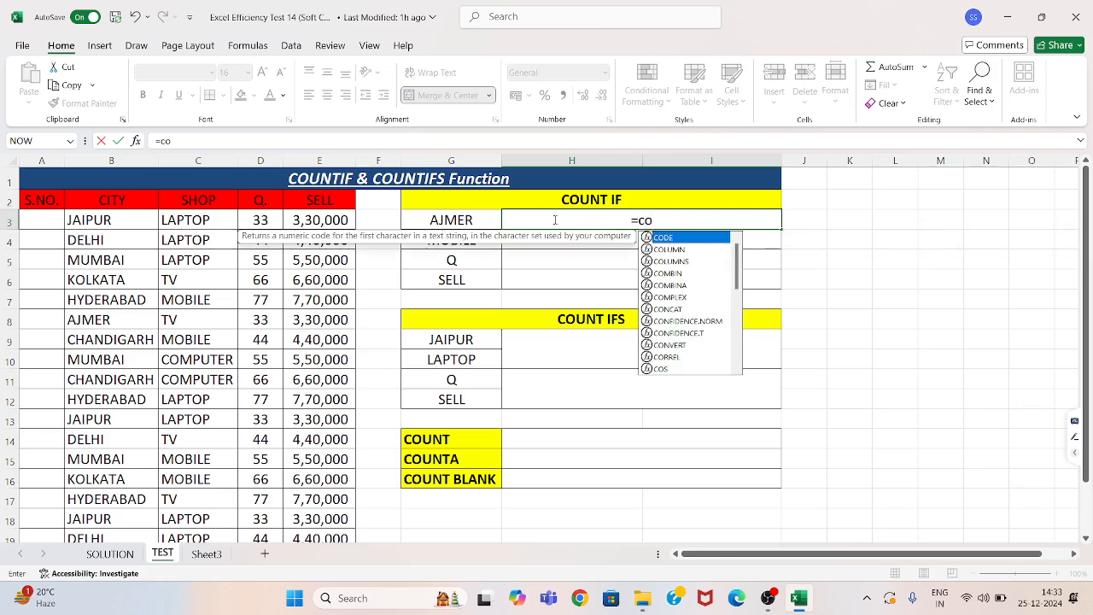
pyautogui.write('unti')
pyautogui.press('Tab')
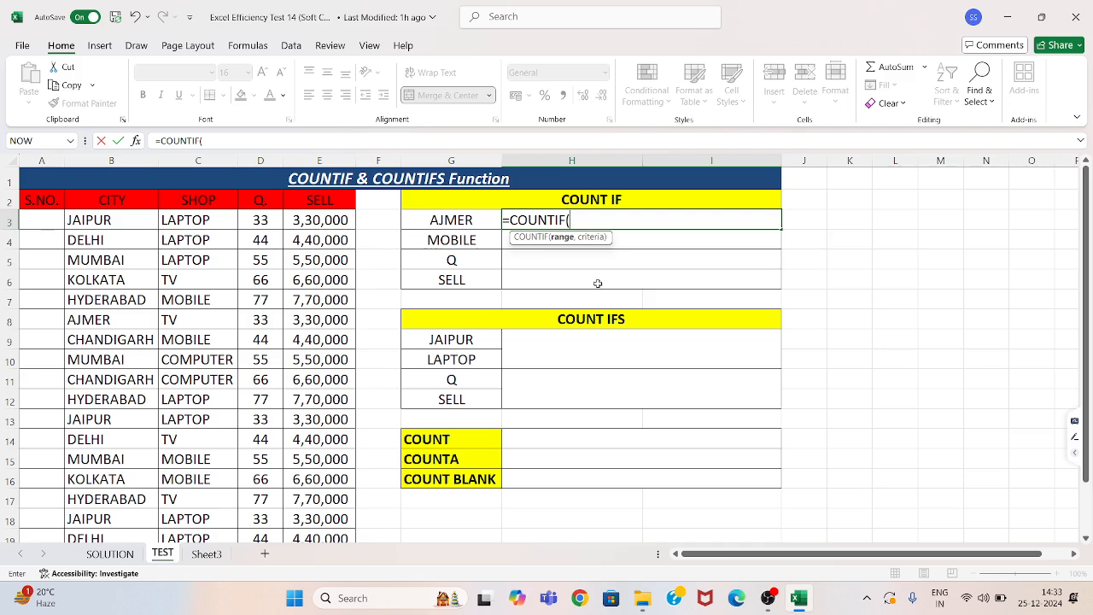
pyautogui.write('b3:b')
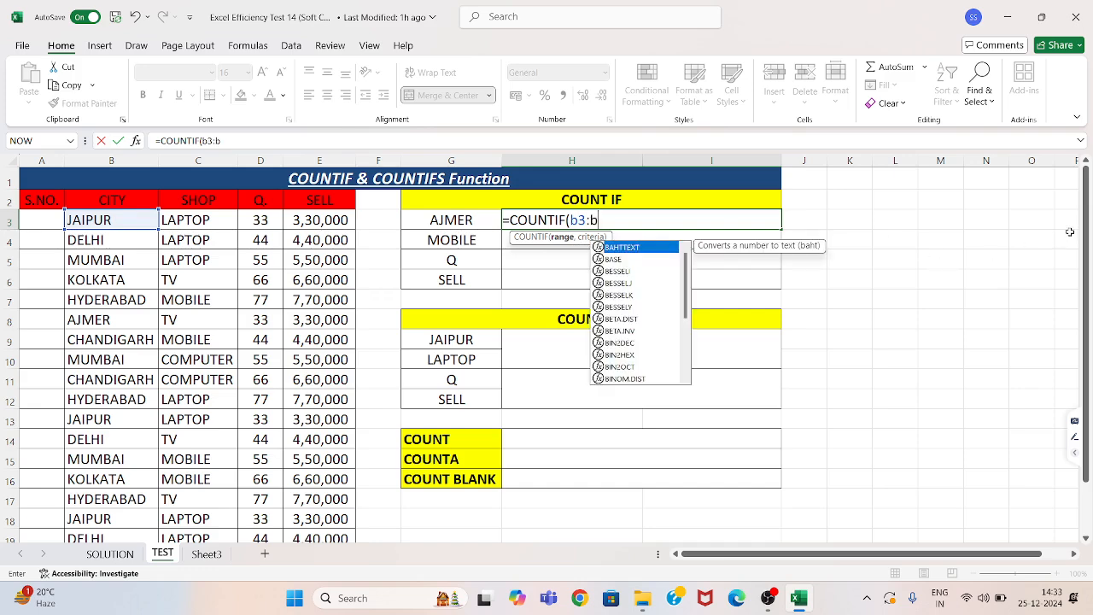
pyautogui.moveTo(1088, 224); pyautogui.dragTo(1090, 89)
pyautogui.write('1')
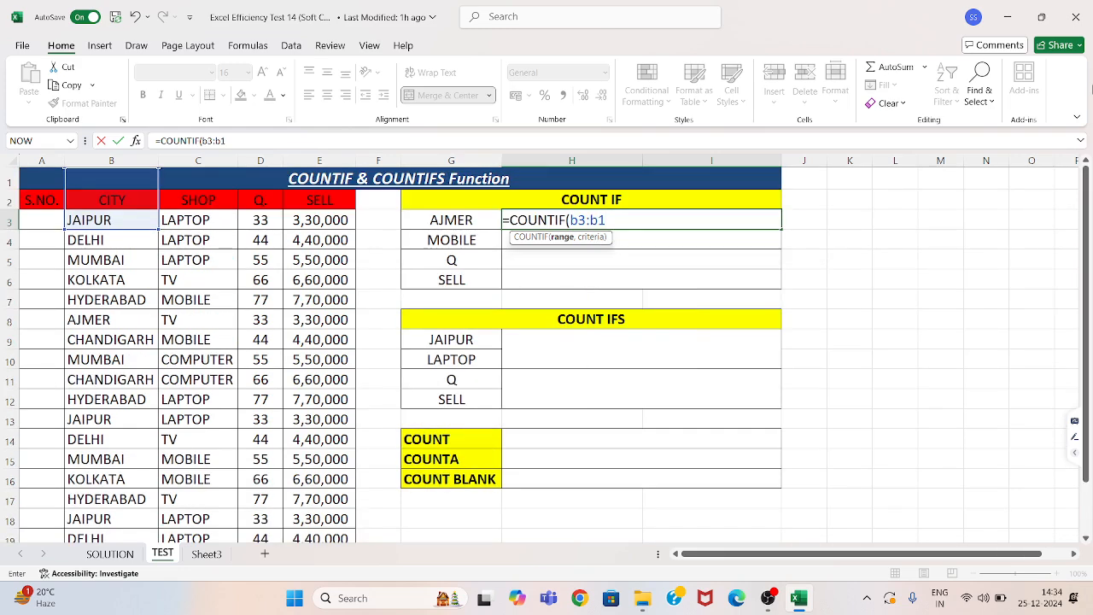
pyautogui.write('9,')
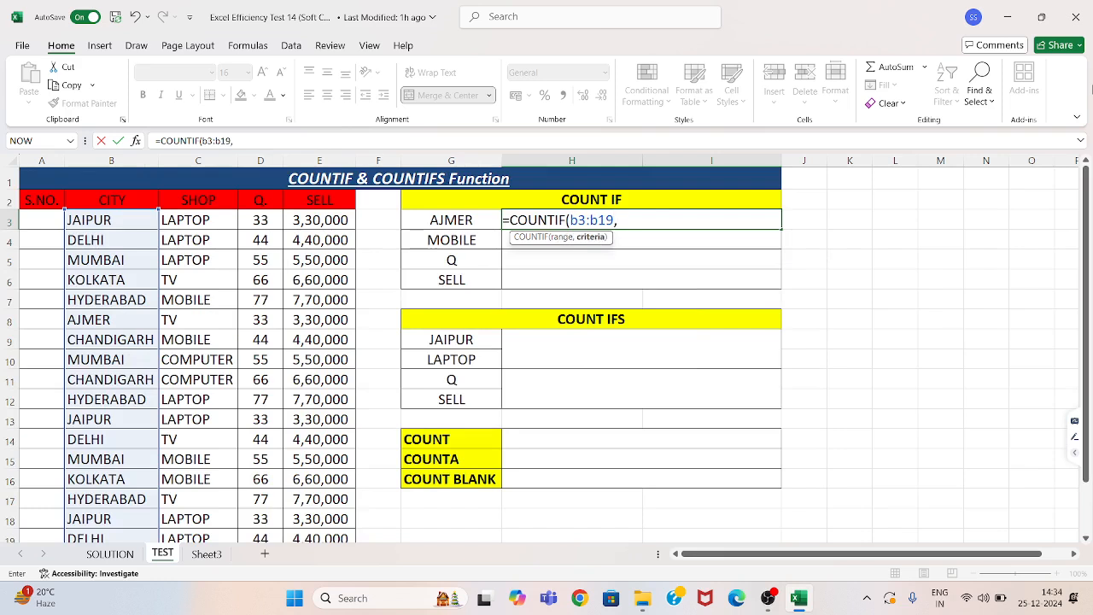
pyautogui.click(487, 219)
pyautogui.write(')')
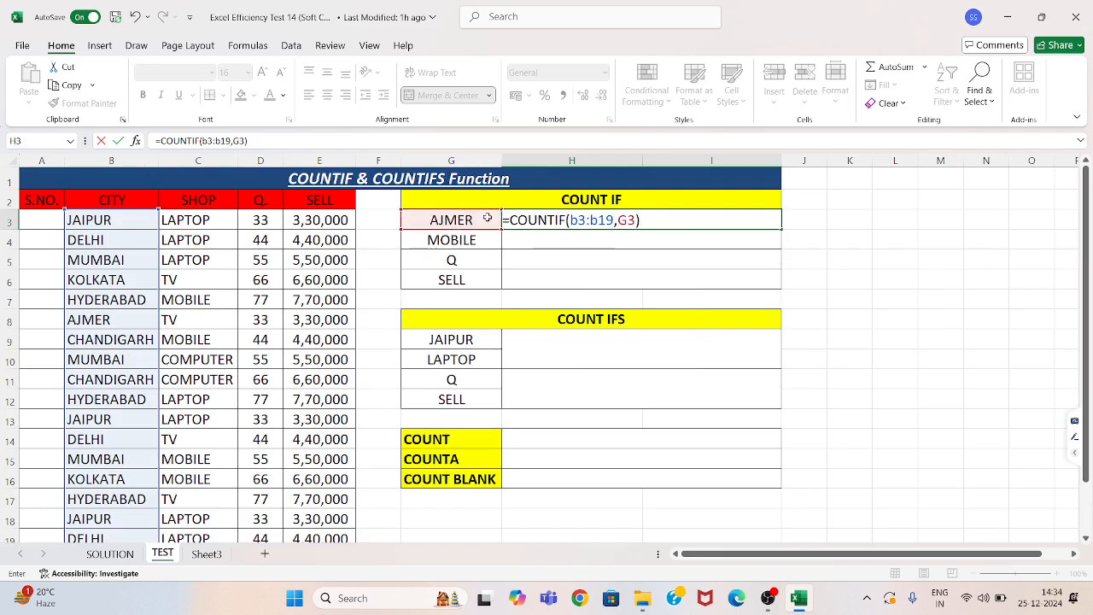
pyautogui.press('Return')
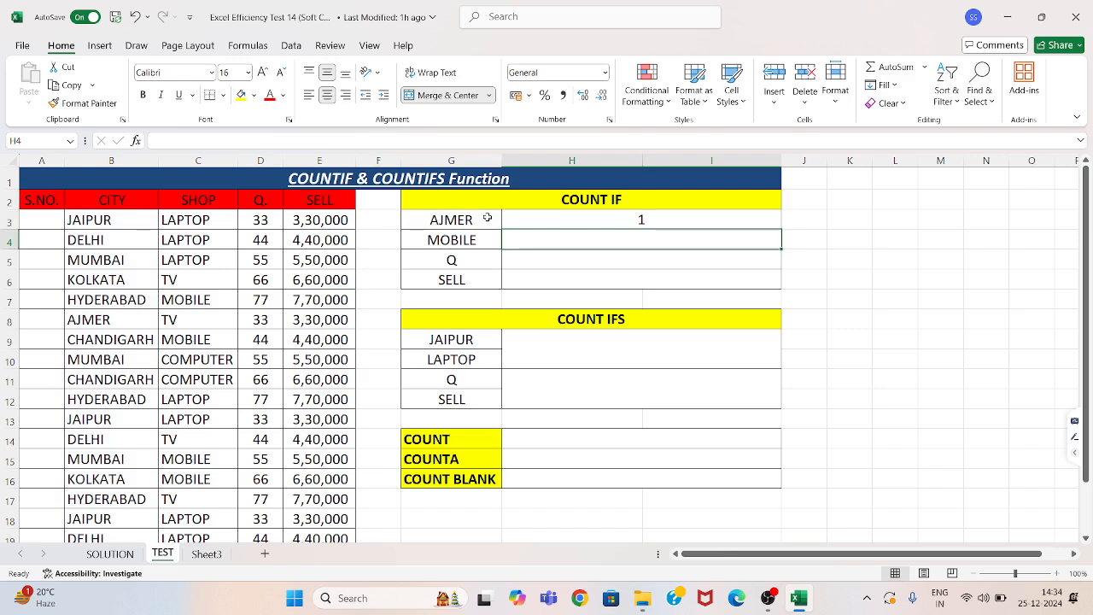
pyautogui.doubleClick(578, 221)
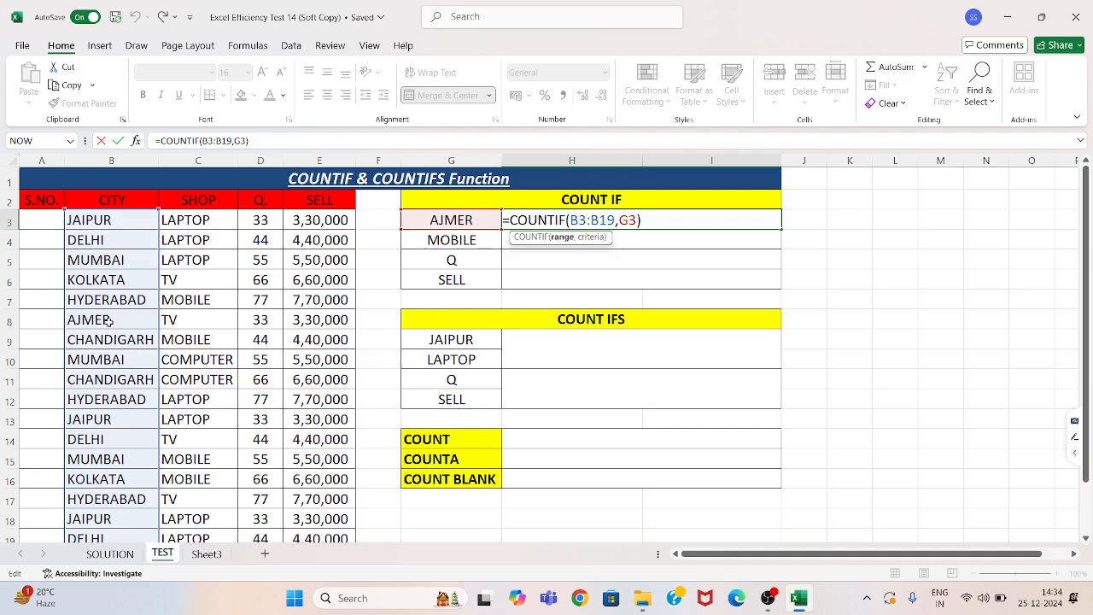
pyautogui.press('Return')
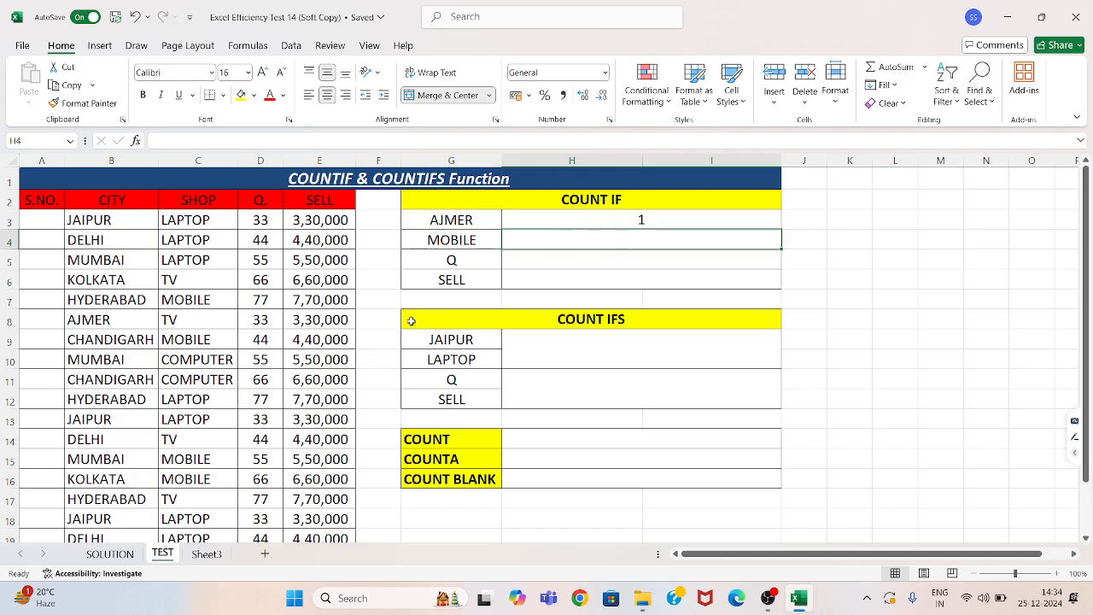
# Step: Copy the COUNTIF formula from H3 down to the MOBILE row in H4
pyautogui.click(696, 218)
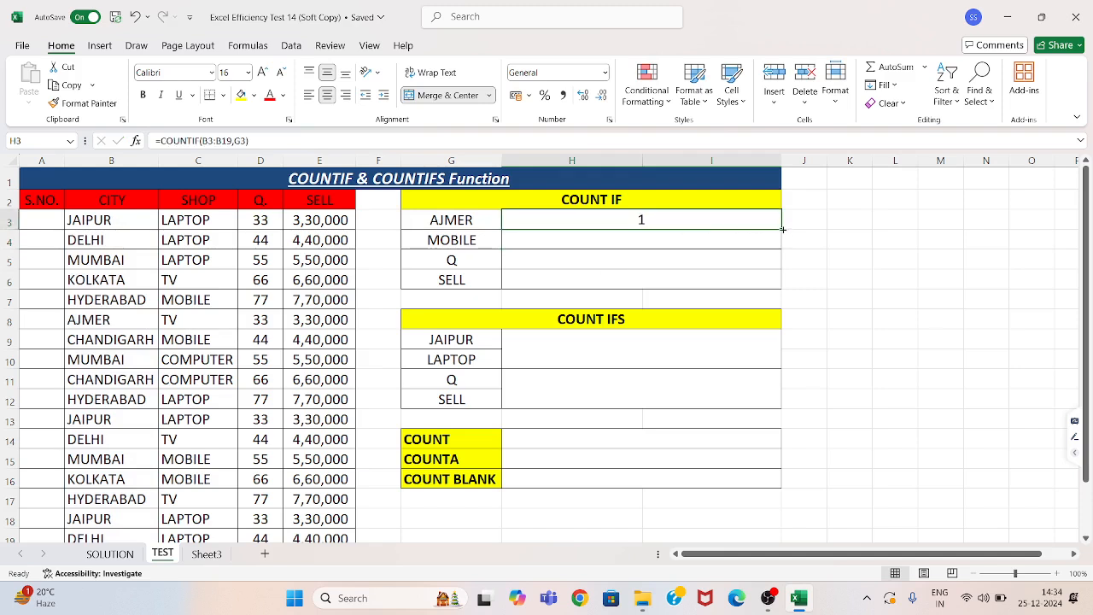
pyautogui.click(688, 236)
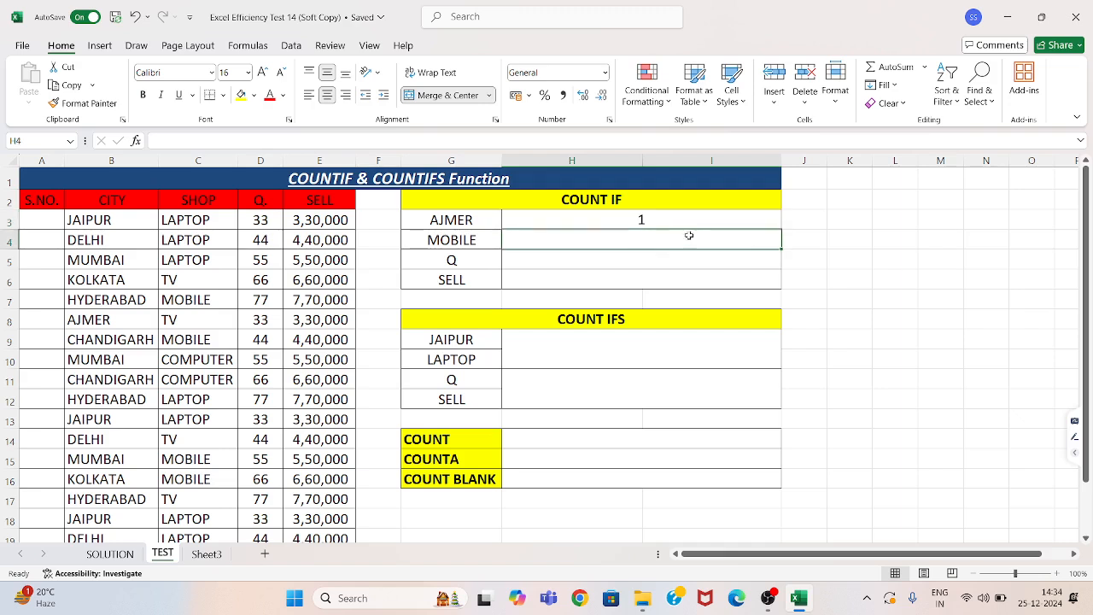
pyautogui.click(784, 220)
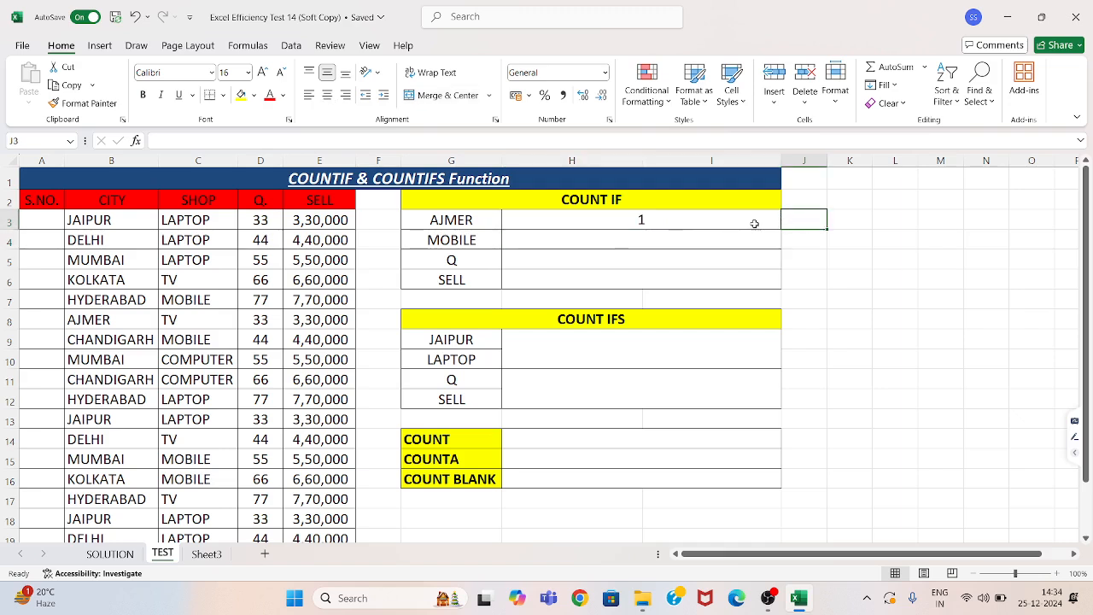
pyautogui.click(754, 224)
pyautogui.moveTo(779, 230); pyautogui.dragTo(779, 242)
# Step: Change the COUNTIF range in H4 to the SHOP column, so the formula reads =COUNTIF(C3:C19,G4)
pyautogui.doubleClick(722, 239)
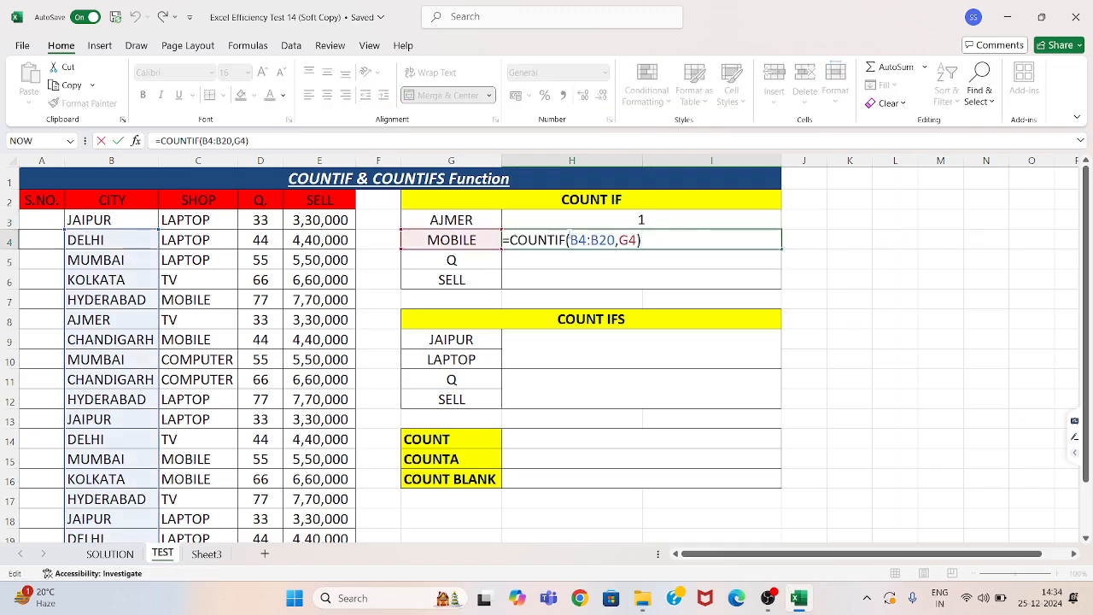
pyautogui.click(584, 240)
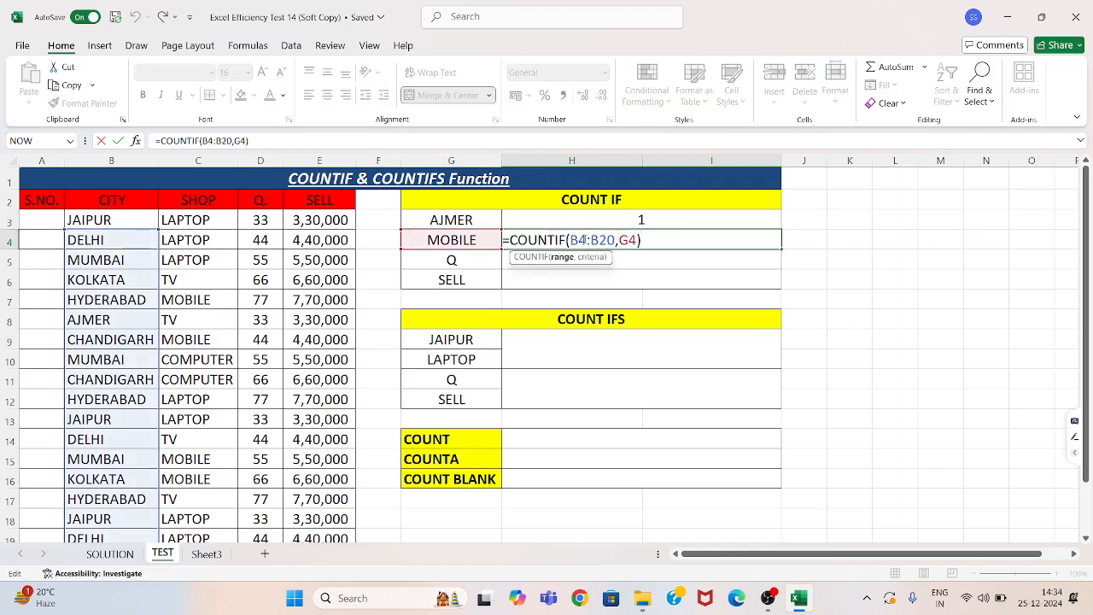
pyautogui.press('Delete')
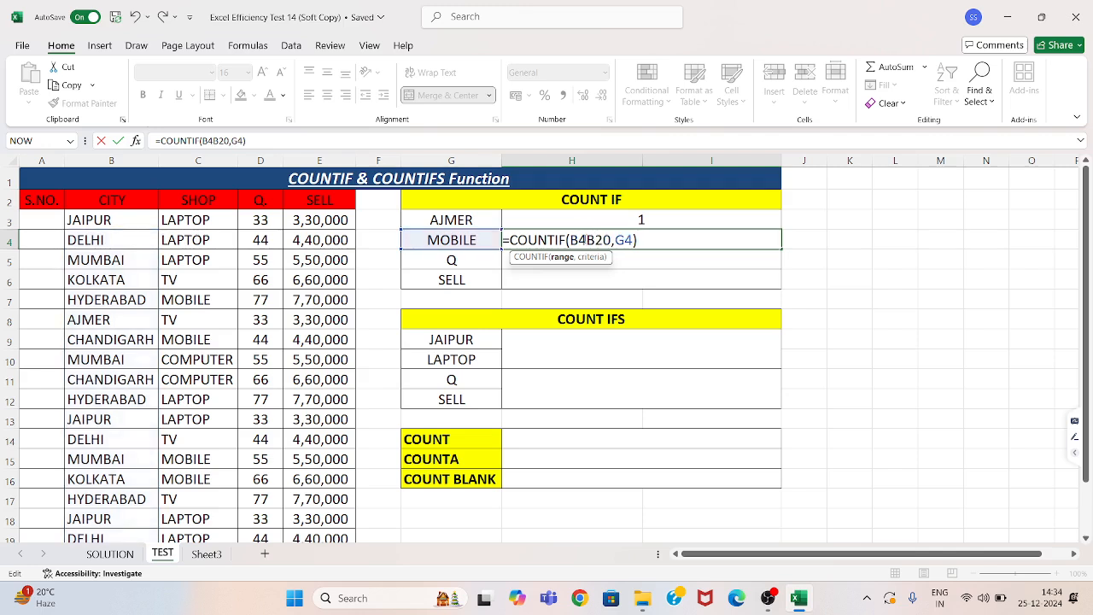
pyautogui.press('BackSpace')
pyautogui.press('BackSpace')
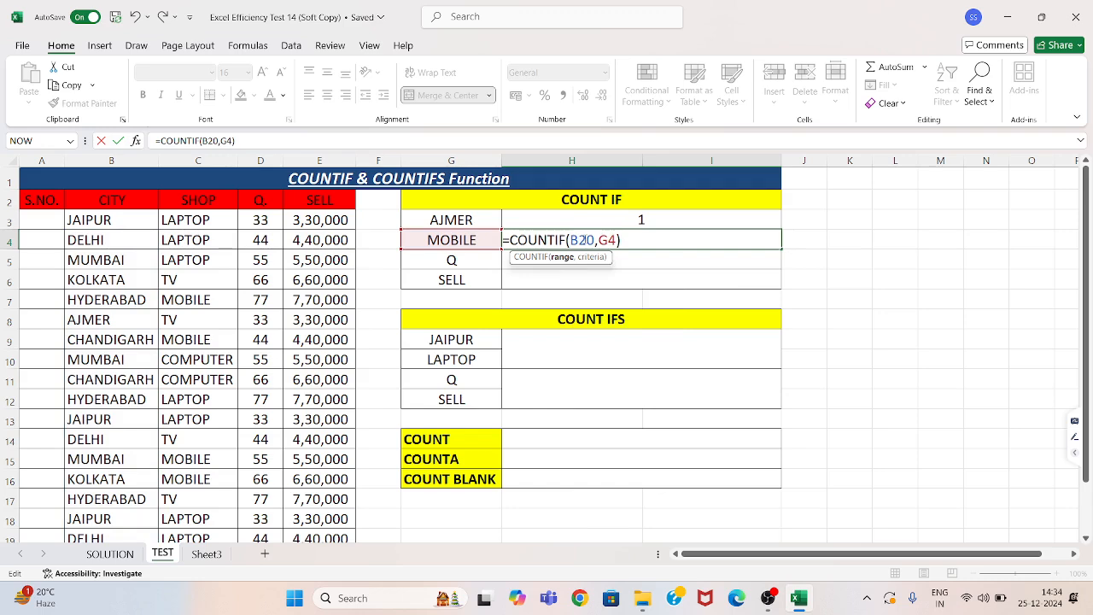
pyautogui.write('C3:')
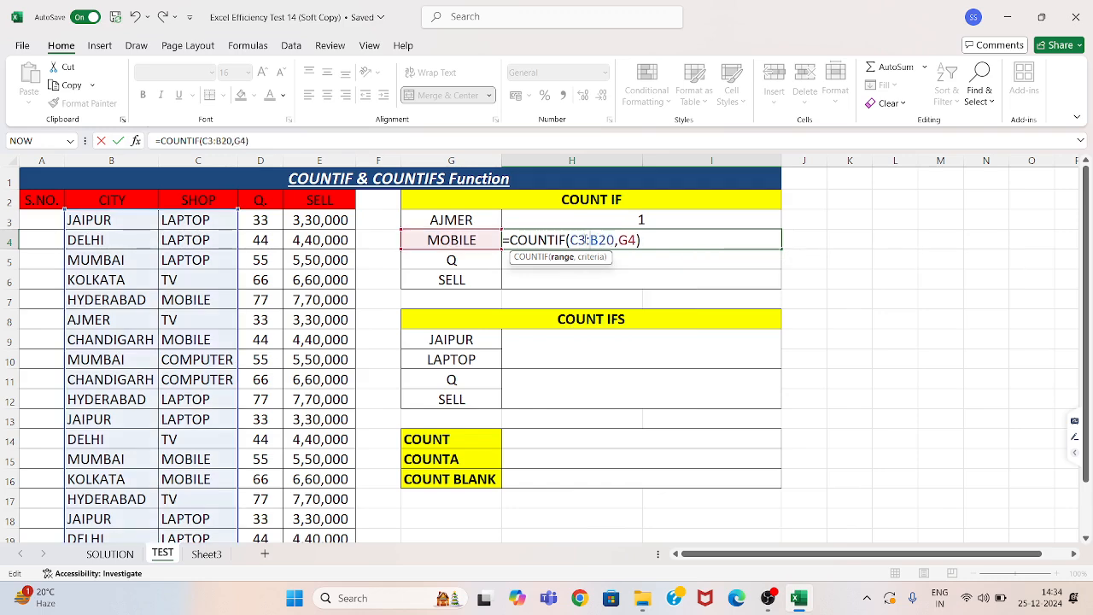
pyautogui.press('Delete')
pyautogui.write('C')
pyautogui.press('Delete')
pyautogui.press('Delete')
pyautogui.write('19')
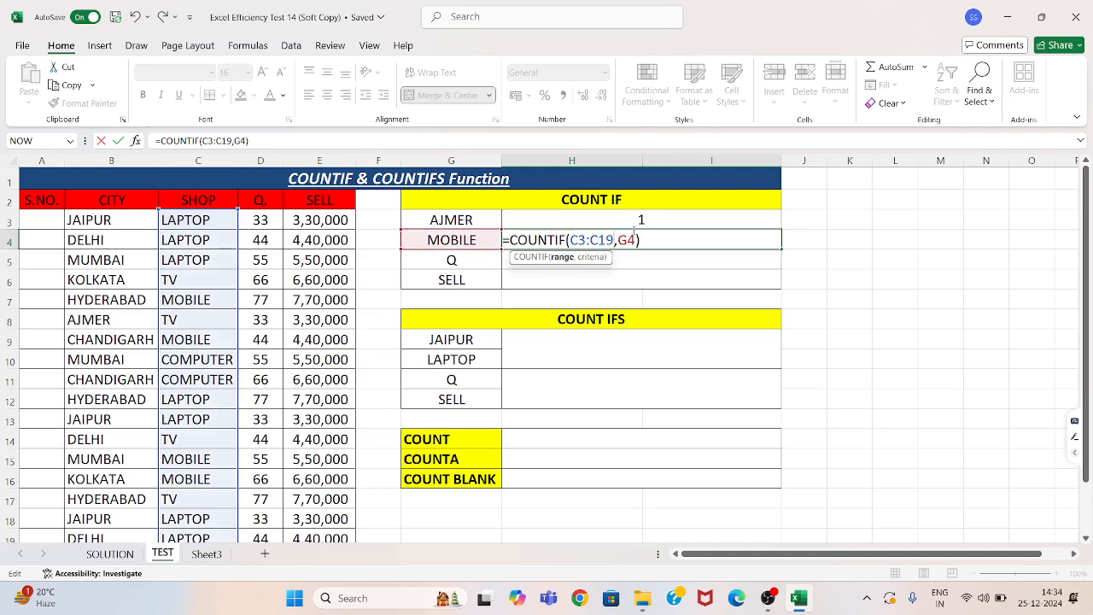
pyautogui.click(658, 244)
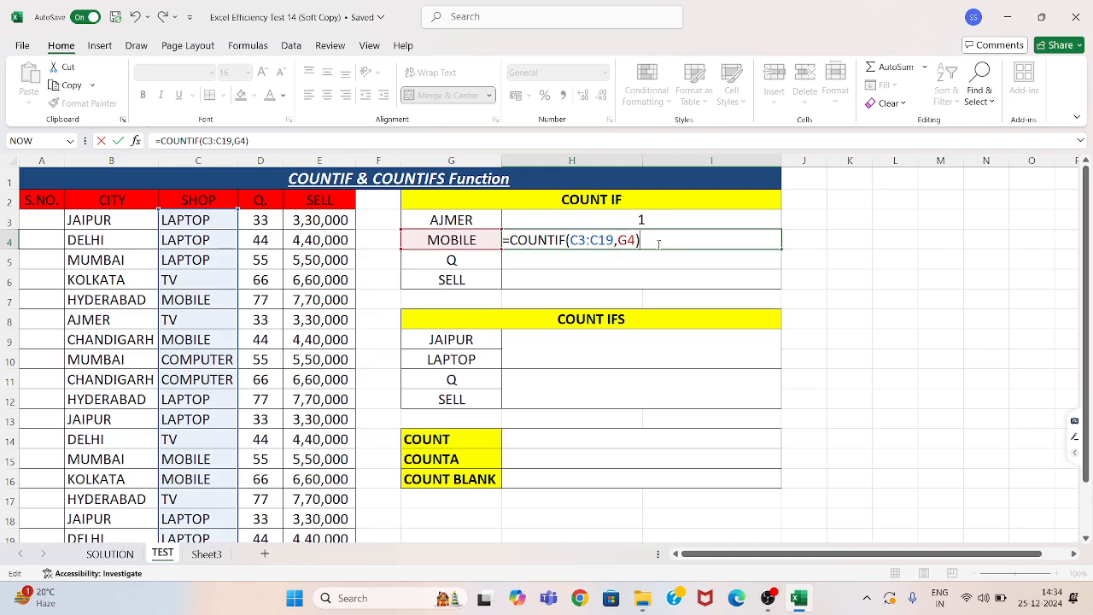
pyautogui.press('Return')
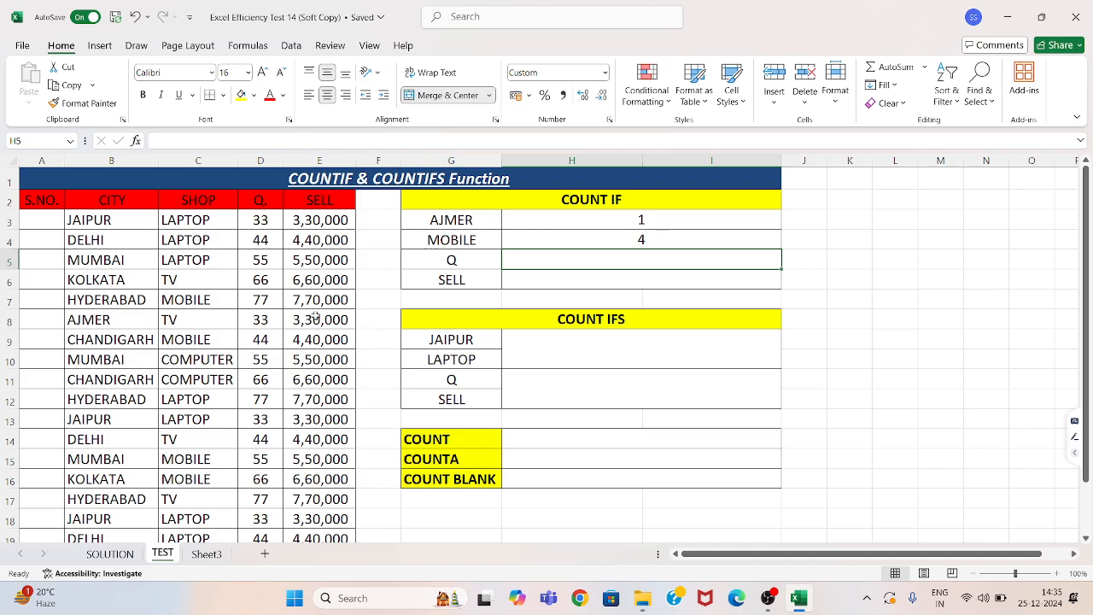
# Step: Check the MOBILE entries in the SHOP column one by one against the COUNTIF result in H4
pyautogui.click(199, 297)
pyautogui.click(200, 335)
pyautogui.click(209, 460)
pyautogui.click(211, 479)
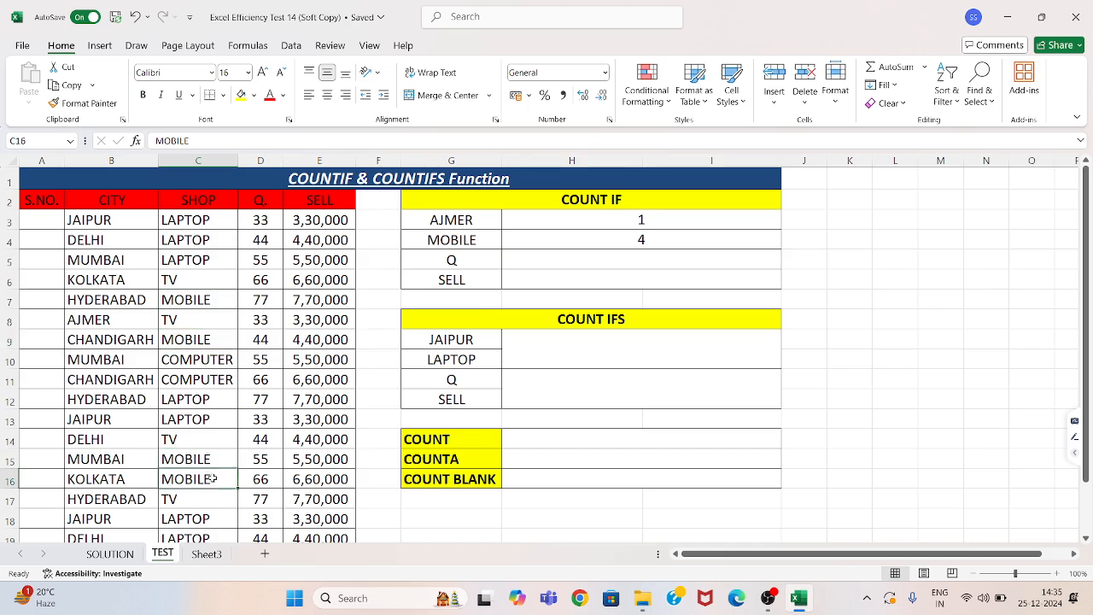
# Step: Enter =COUNTIF(D3:D19,G5) in H5 to count the Q criterion in the Q. column
pyautogui.click(624, 260)
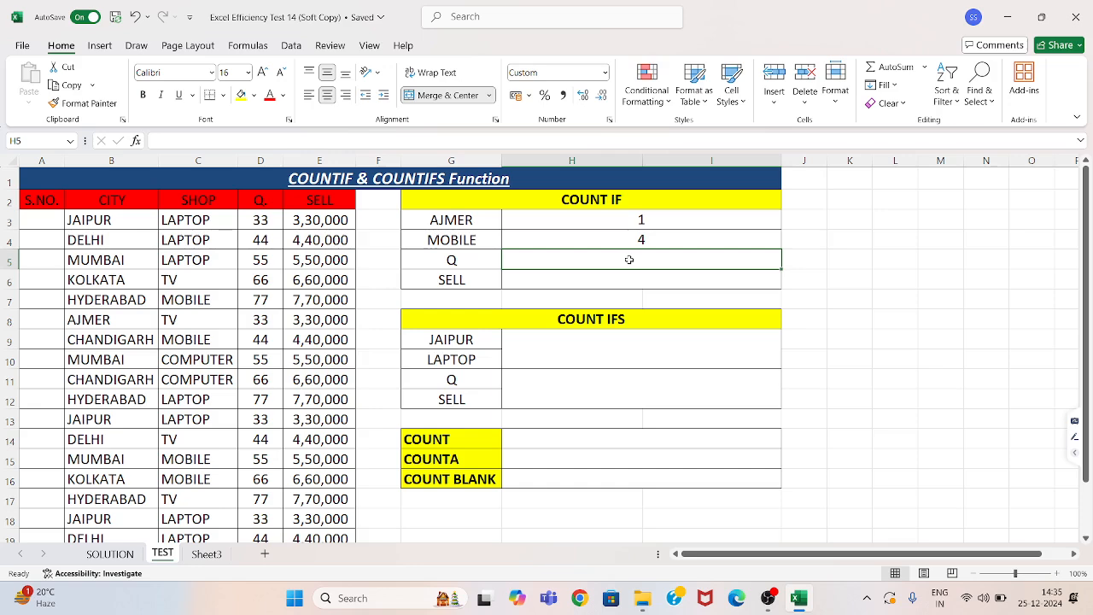
pyautogui.write('=counif')
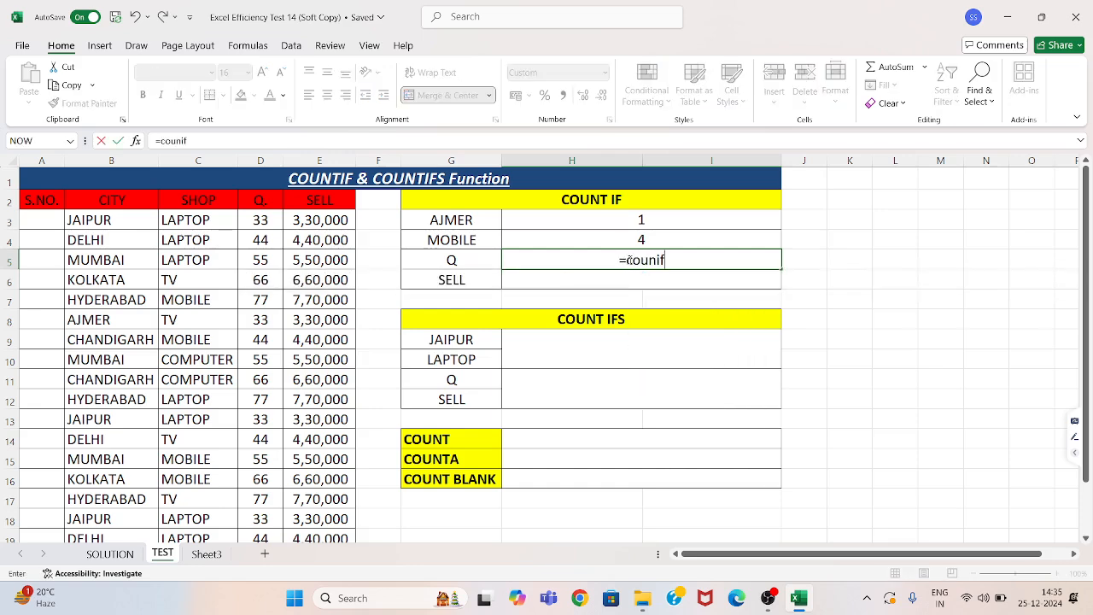
pyautogui.press('Tab')
pyautogui.doubleClick(630, 259)
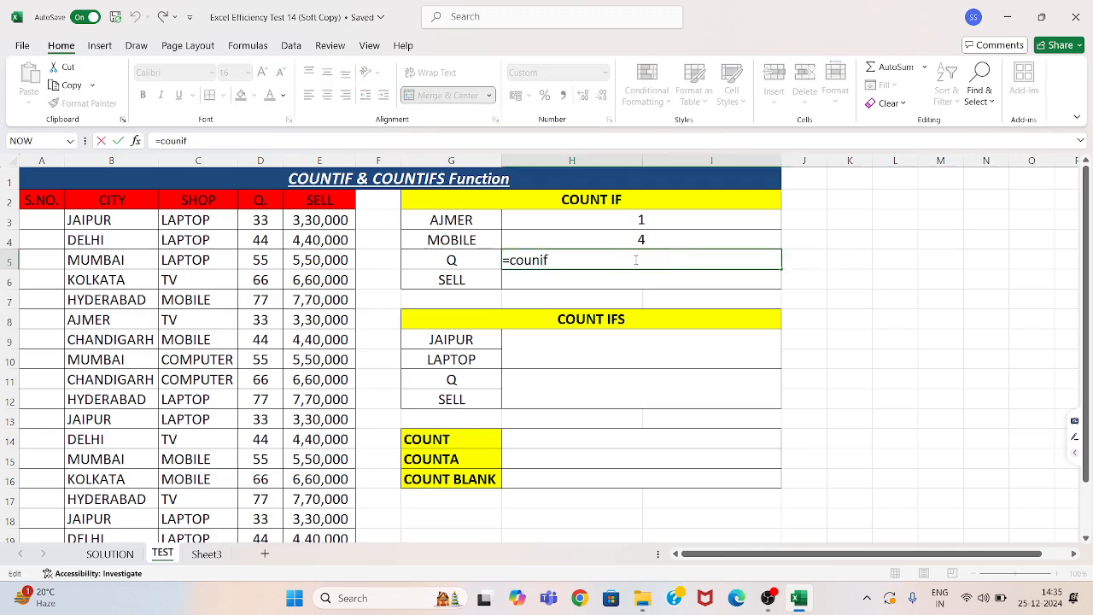
pyautogui.press('BackSpace')
pyautogui.press('BackSpace')
pyautogui.write('t')
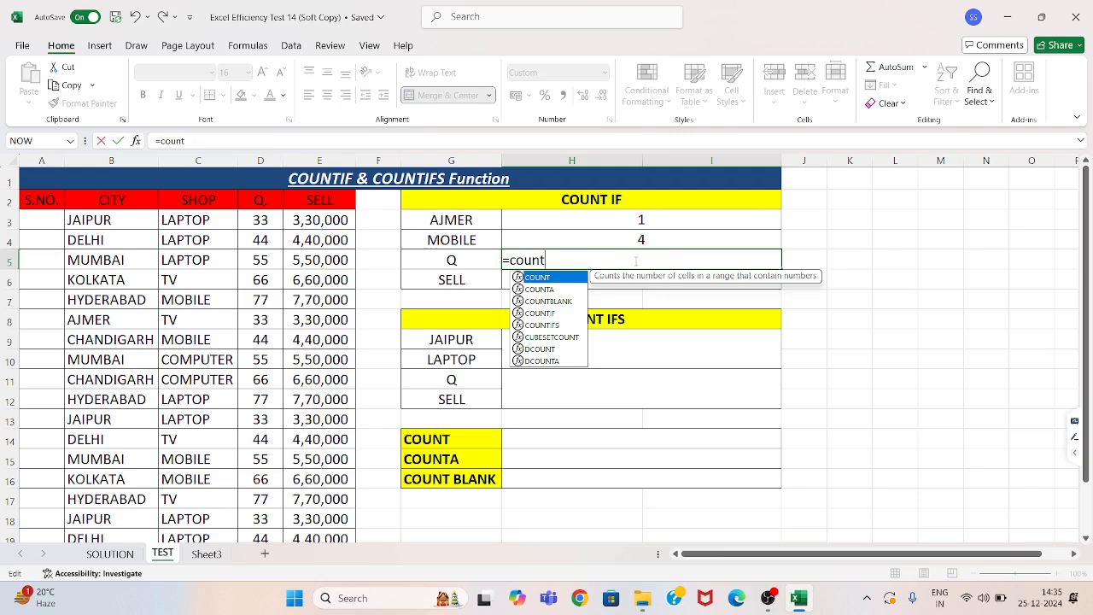
pyautogui.write('if')
pyautogui.press('Tab')
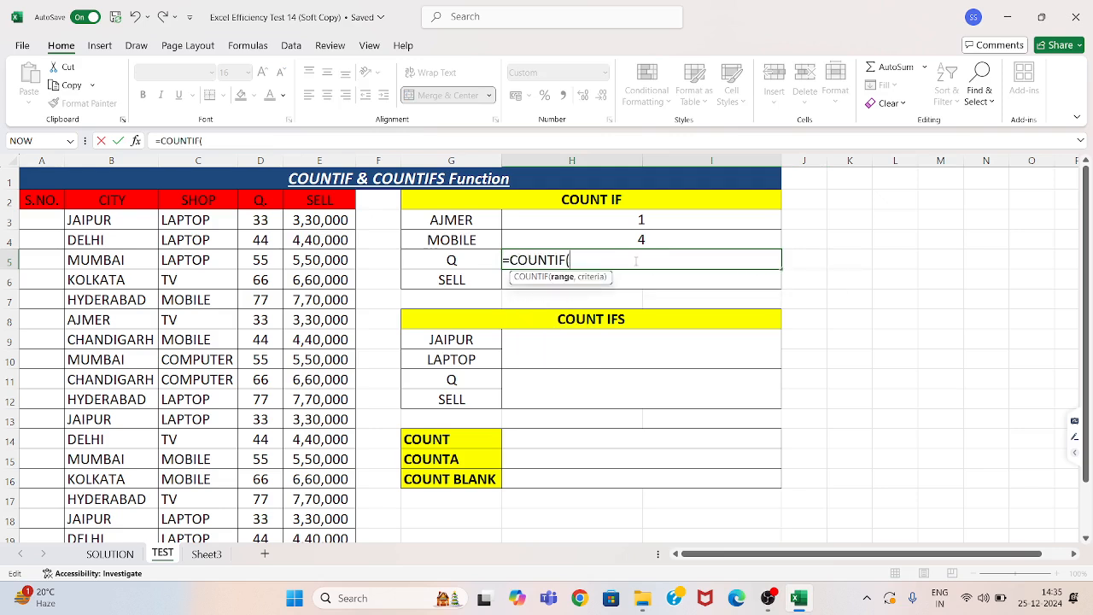
pyautogui.moveTo(263, 219); pyautogui.dragTo(269, 496)
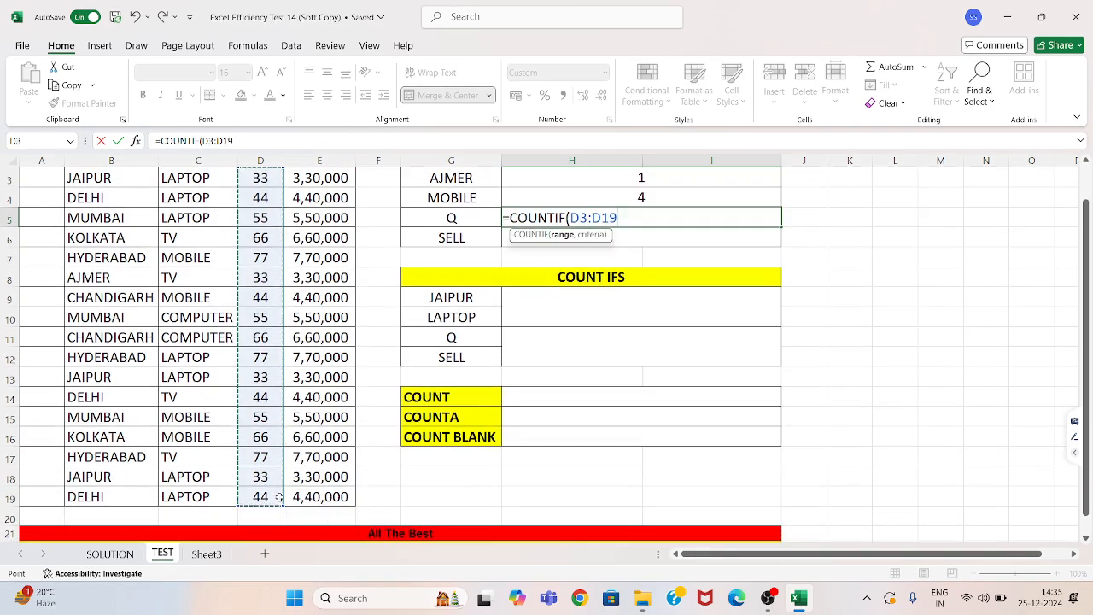
pyautogui.write(',')
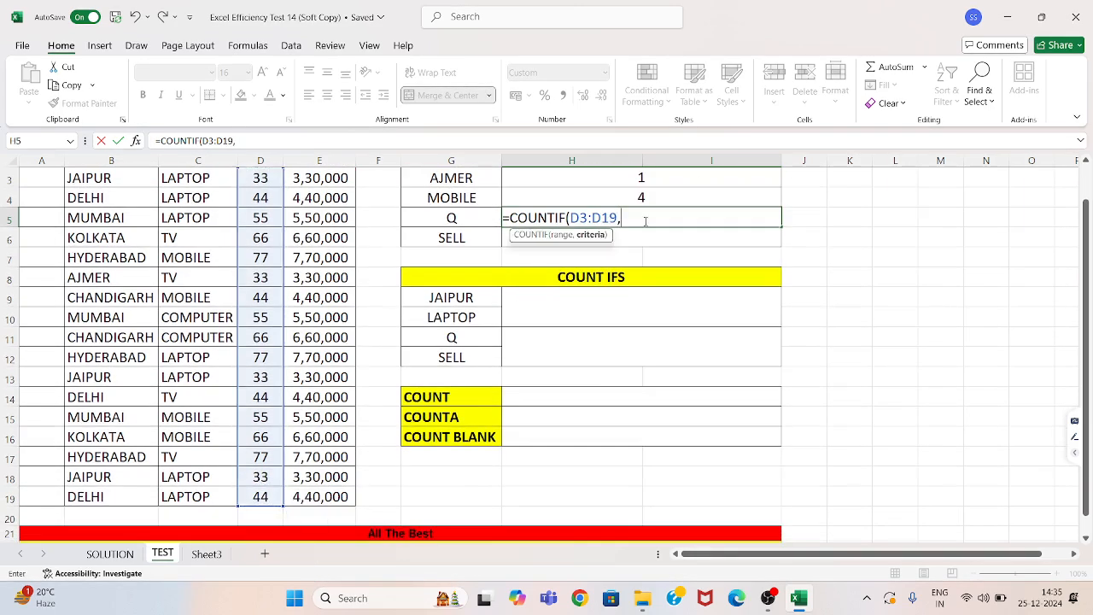
pyautogui.moveTo(1085, 286); pyautogui.dragTo(1085, 245)
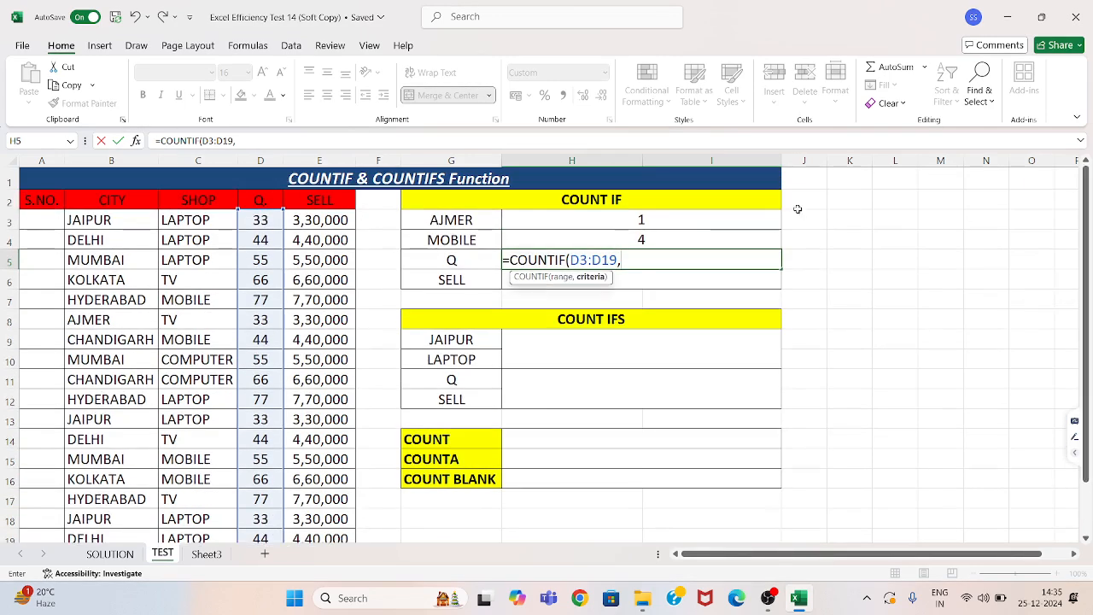
pyautogui.click(472, 261)
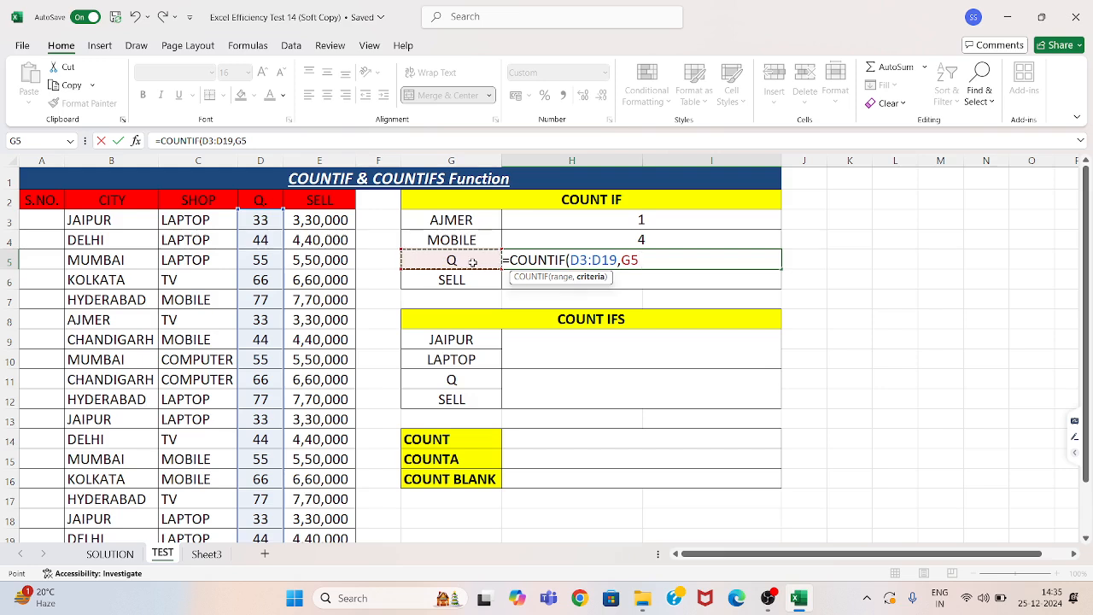
pyautogui.write(')')
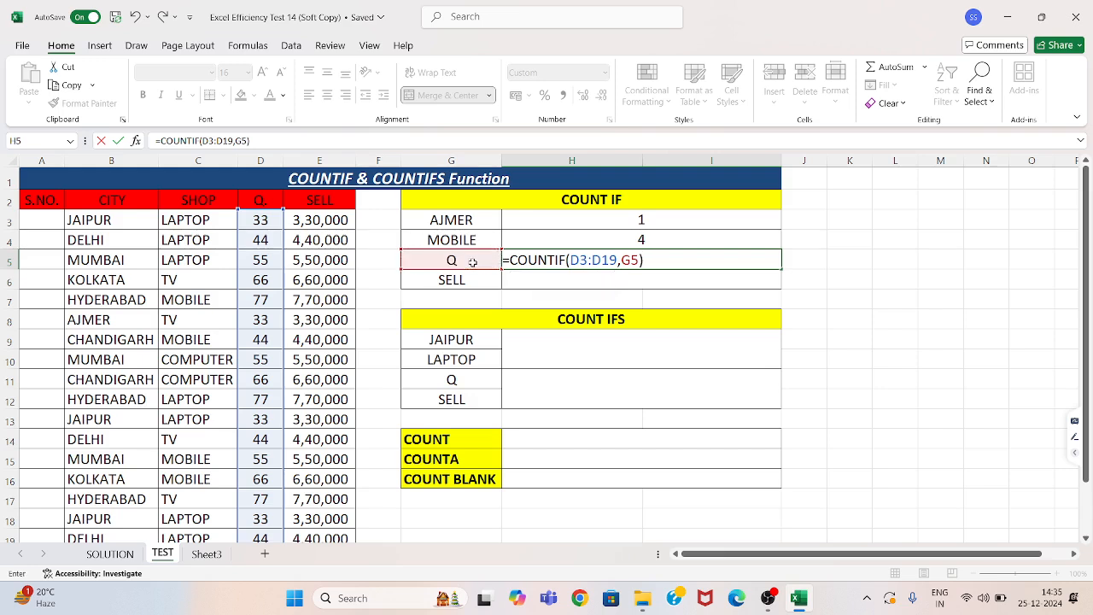
pyautogui.press('Return')
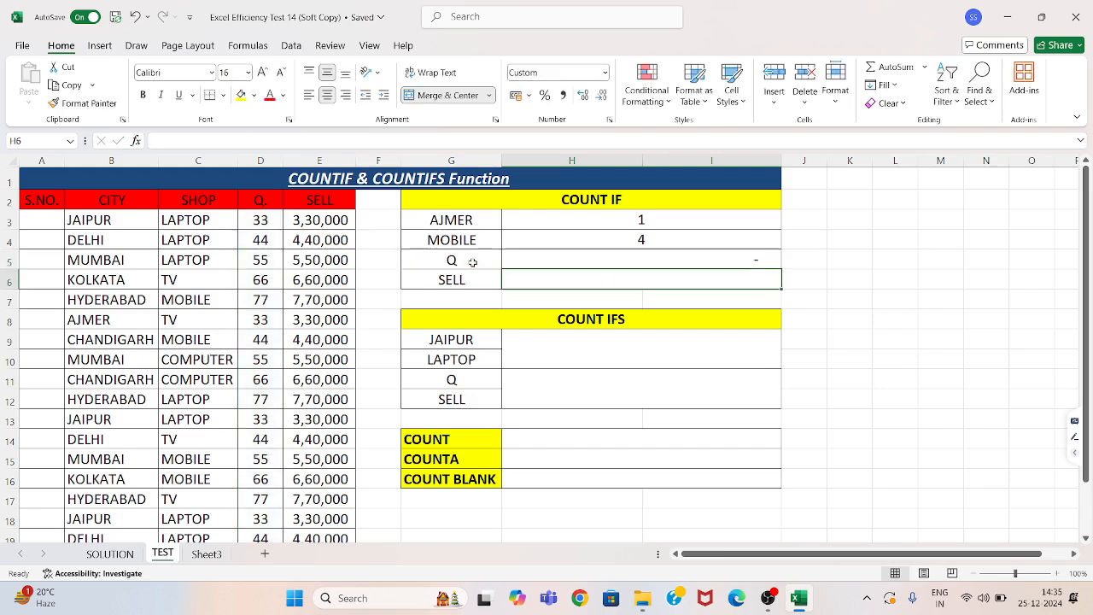
# Step: Compare the Q formula in H5 with the Q and SELL COUNTIF formulas on the SOLUTION sheet, and return to the TEST sheet
pyautogui.click(648, 256)
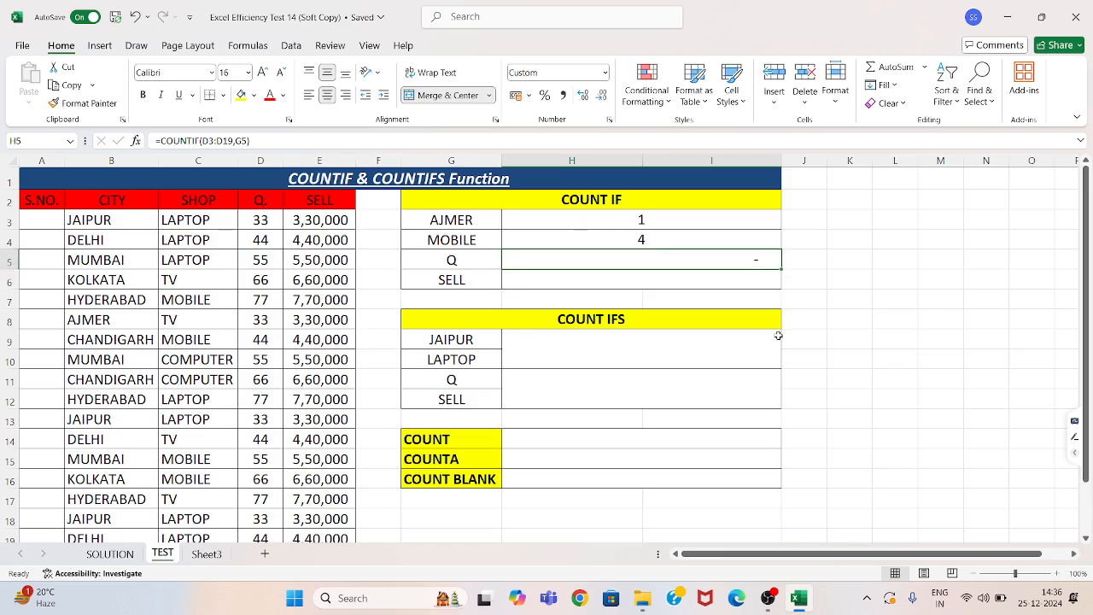
pyautogui.click(720, 282)
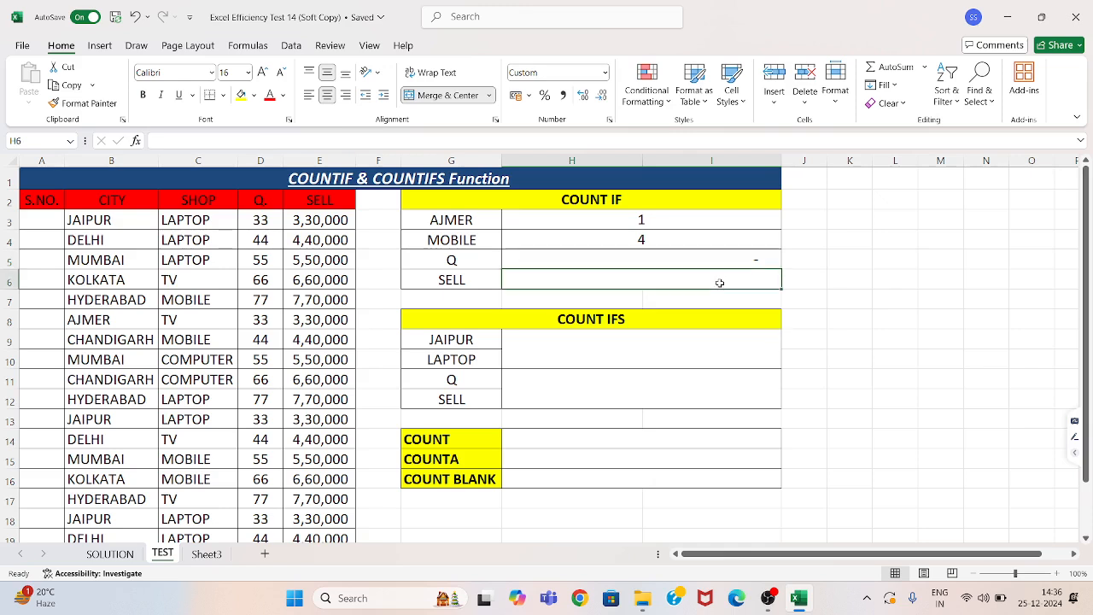
pyautogui.click(768, 262)
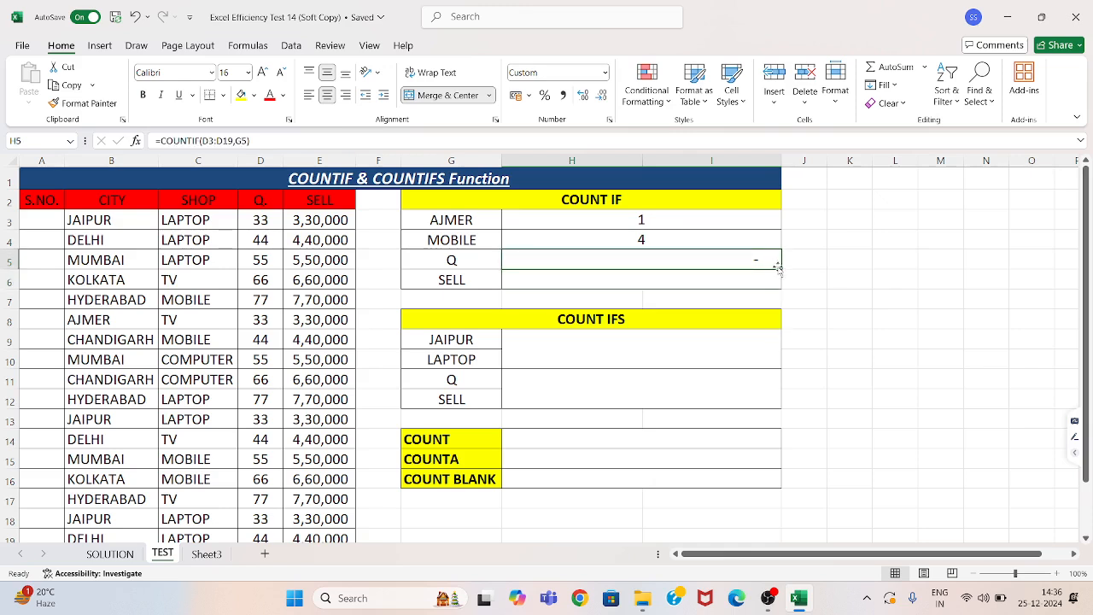
pyautogui.click(761, 273)
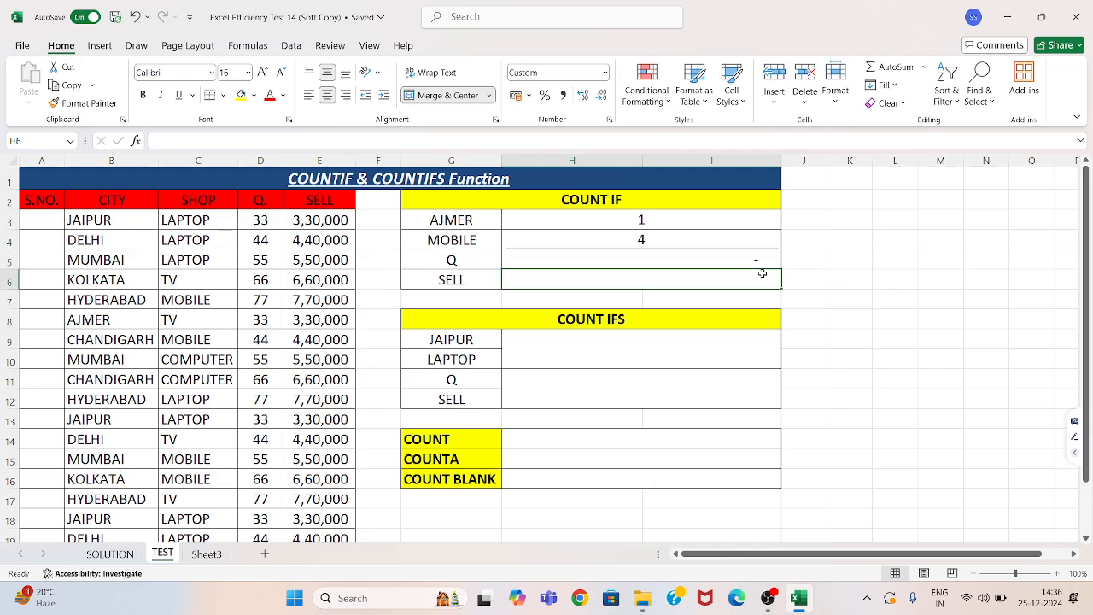
pyautogui.click(110, 554)
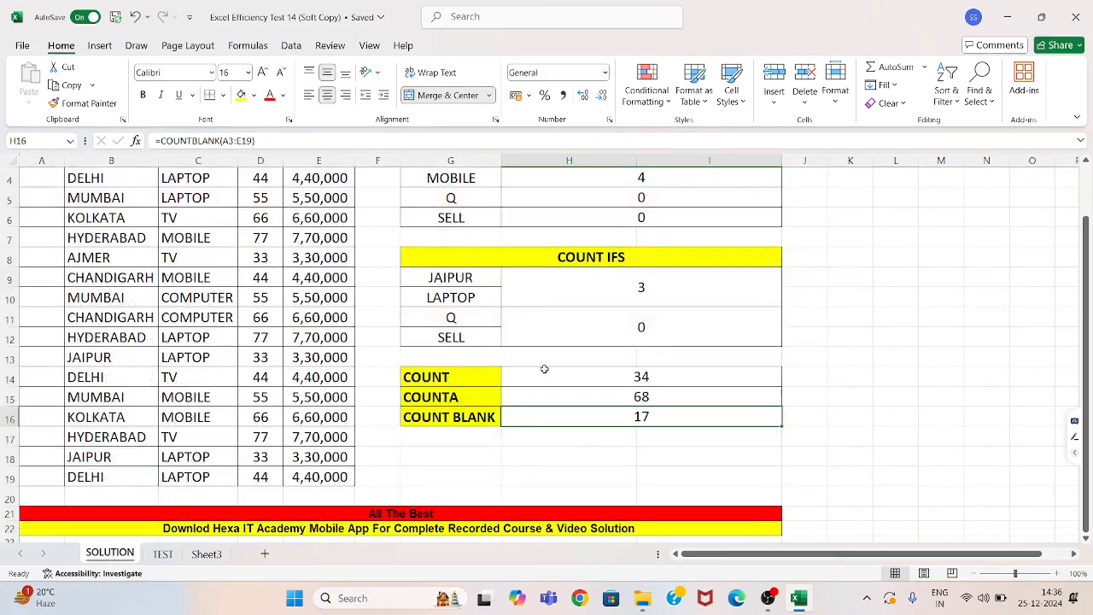
pyautogui.doubleClick(675, 216)
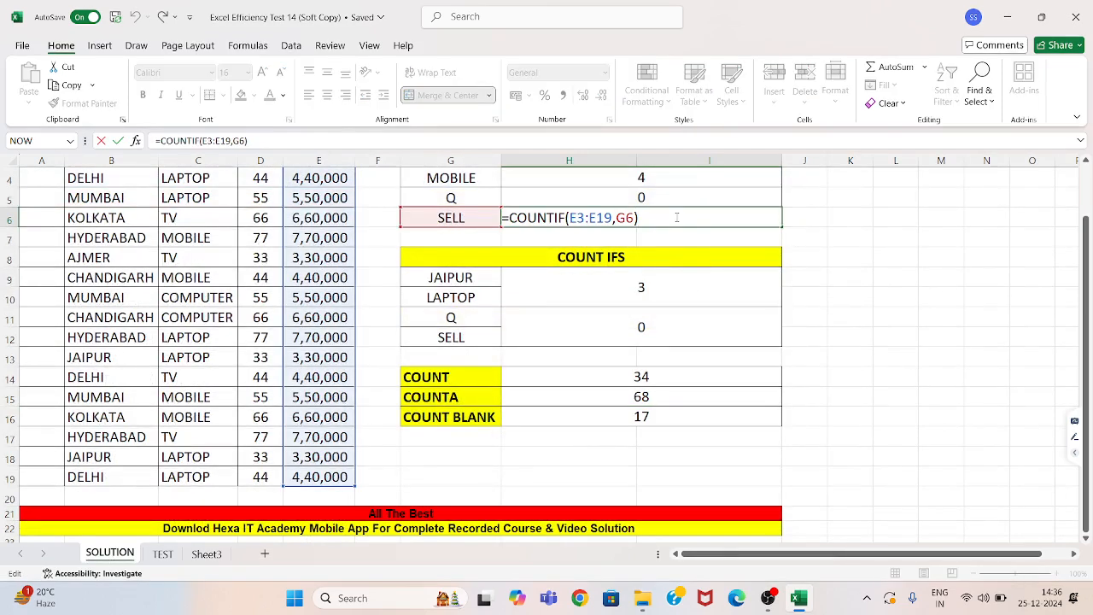
pyautogui.doubleClick(675, 194)
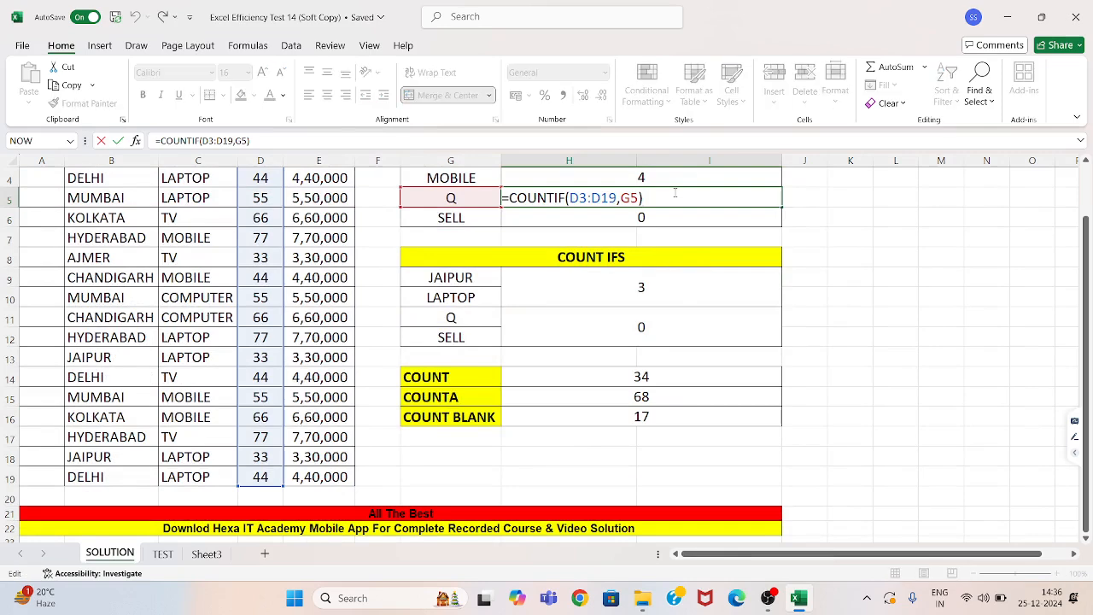
pyautogui.click(673, 220)
pyautogui.doubleClick(673, 219)
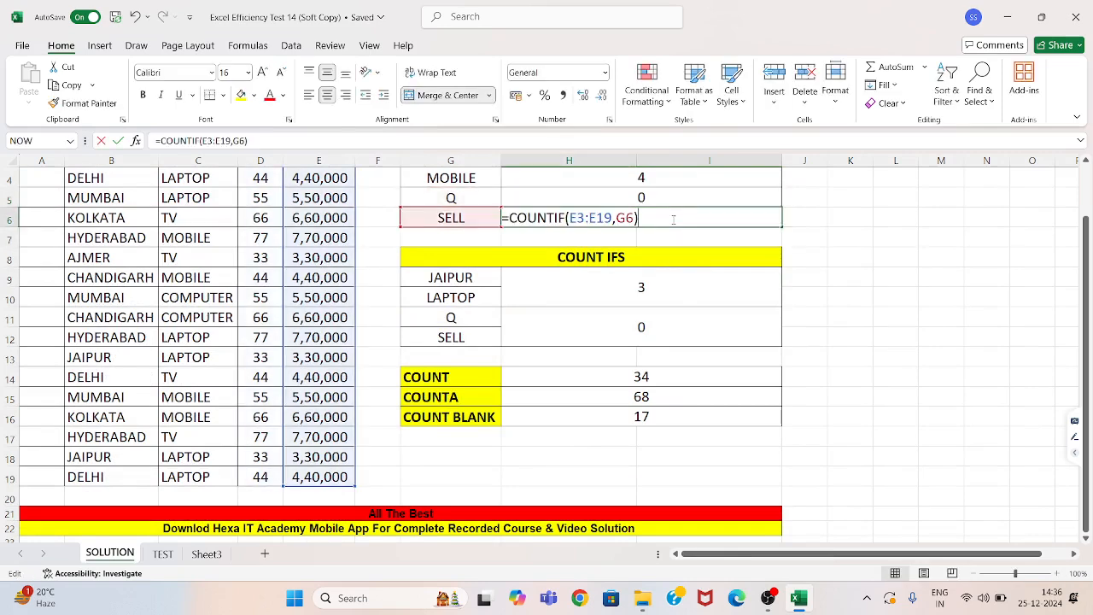
pyautogui.click(162, 553)
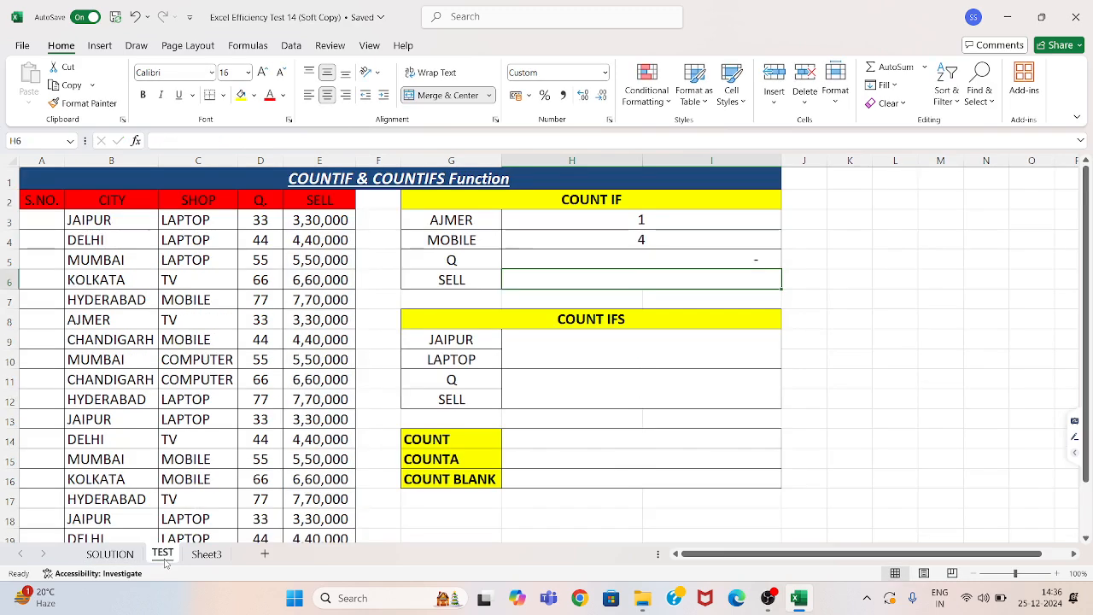
# Step: Enter =COUNTIFS(B3:B19,G9,C3:C19,G10) in H9 to count the rows with city JAIPUR and shop LAPTOP
pyautogui.click(625, 355)
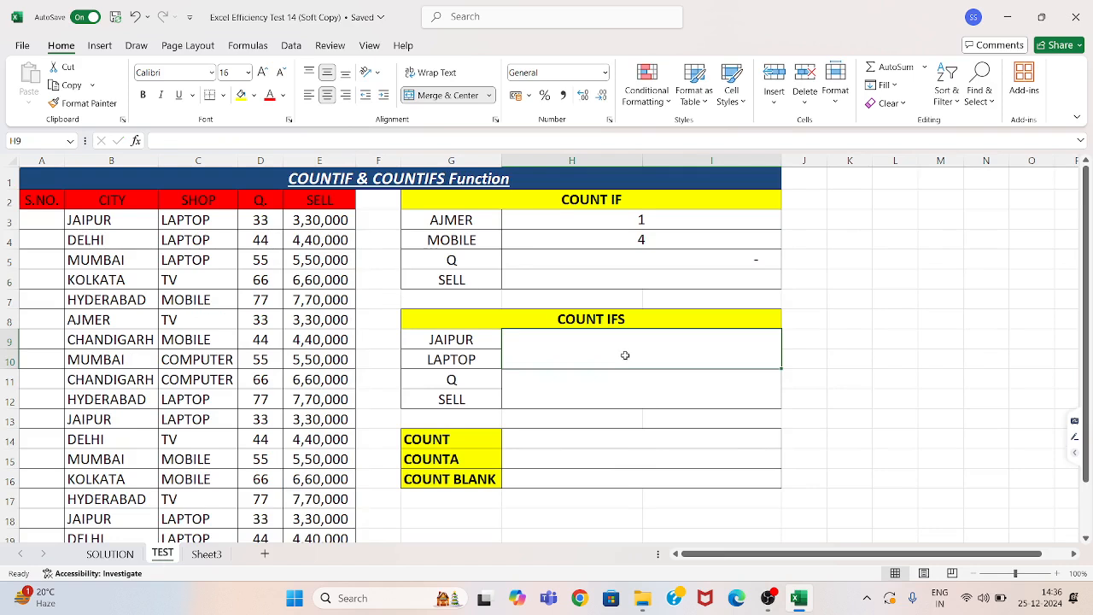
pyautogui.write('=')
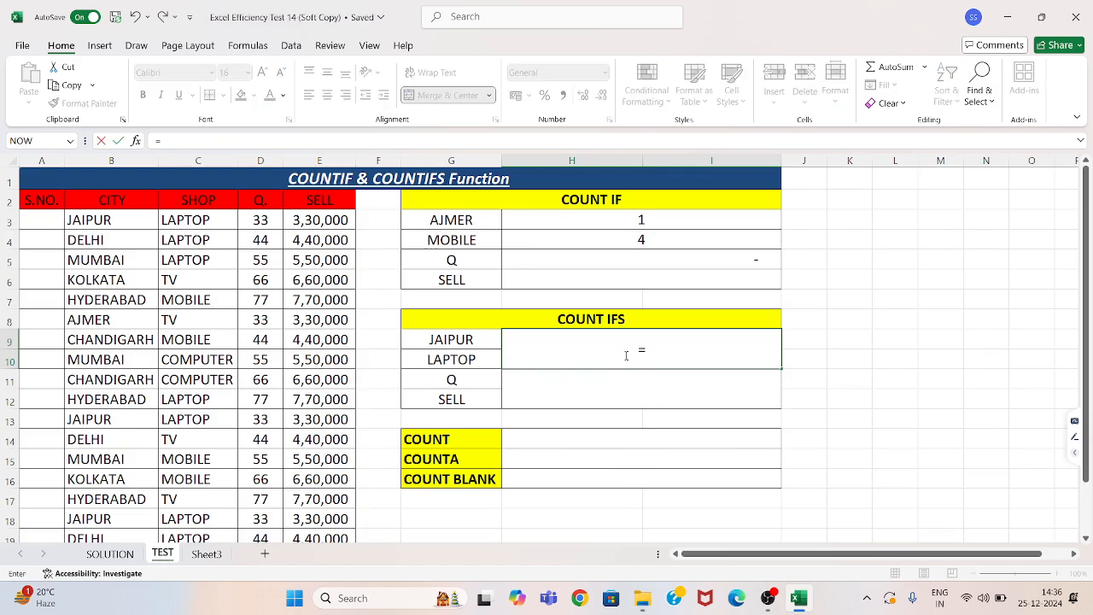
pyautogui.write('countifs')
pyautogui.press('Tab')
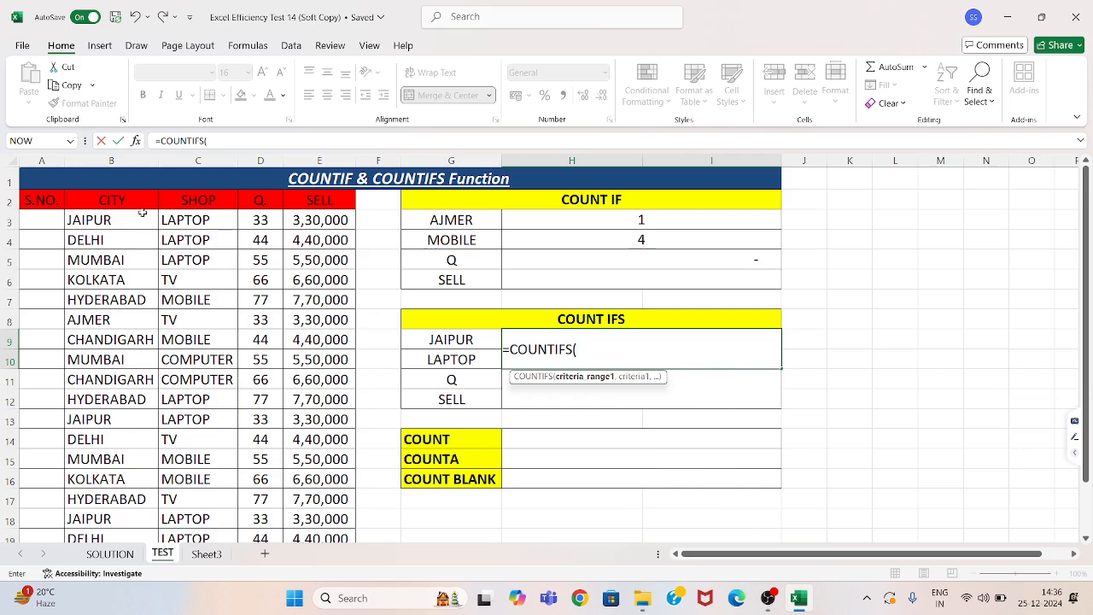
pyautogui.moveTo(142, 216); pyautogui.dragTo(121, 538)
pyautogui.write(',')
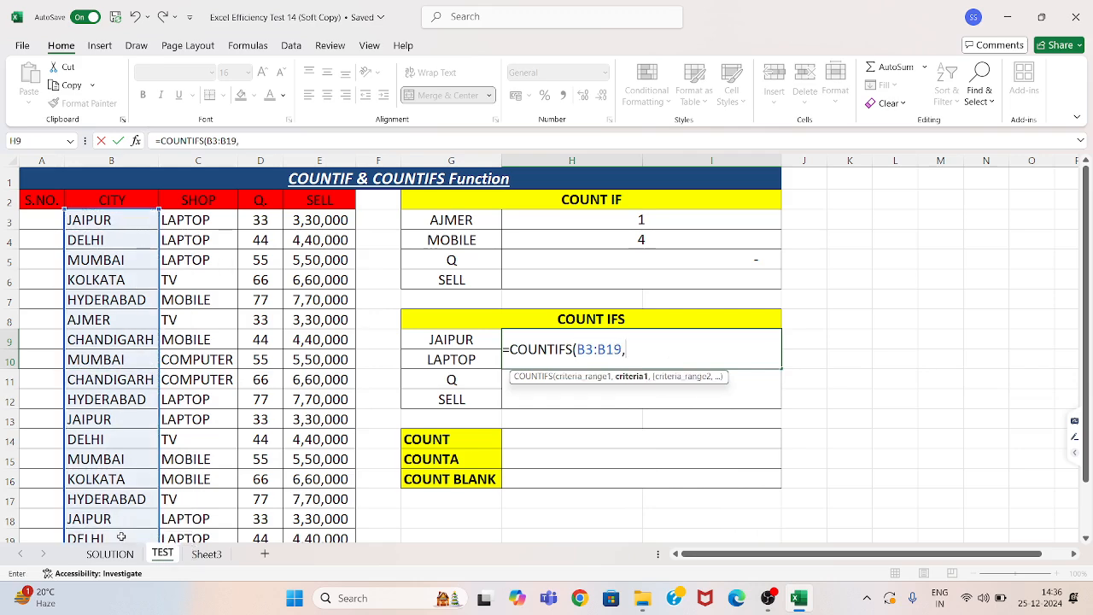
pyautogui.click(441, 340)
pyautogui.write(',')
pyautogui.moveTo(193, 220); pyautogui.dragTo(195, 499)
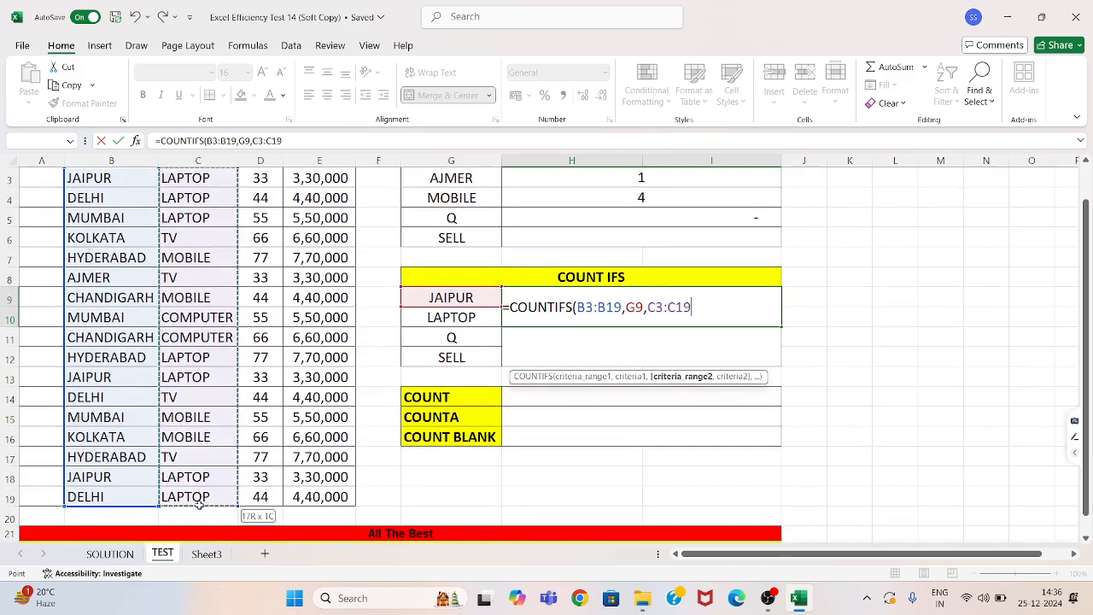
pyautogui.write(',')
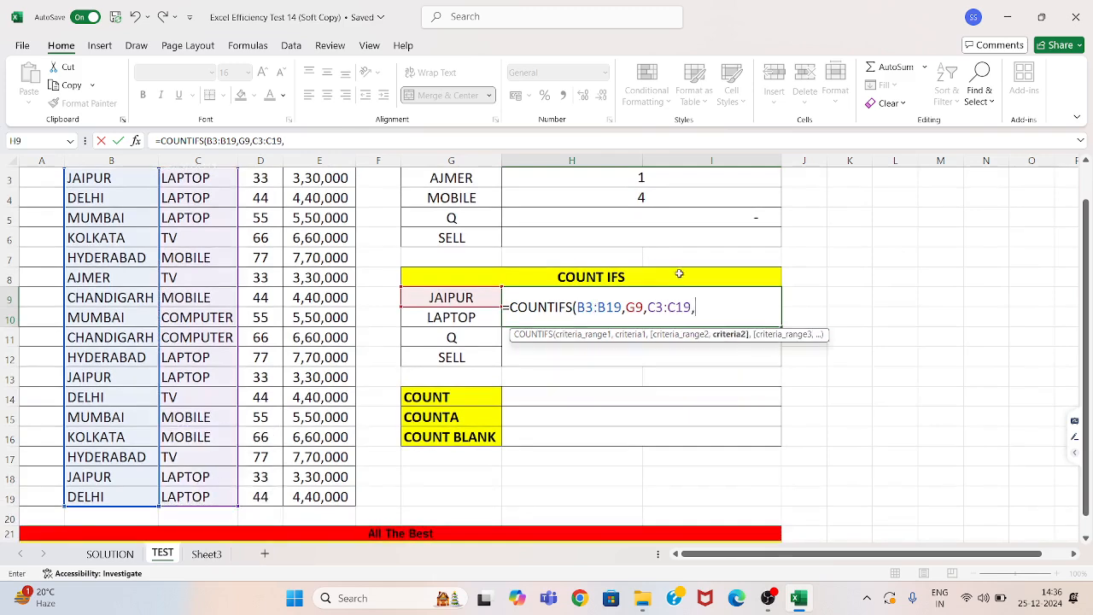
pyautogui.click(482, 316)
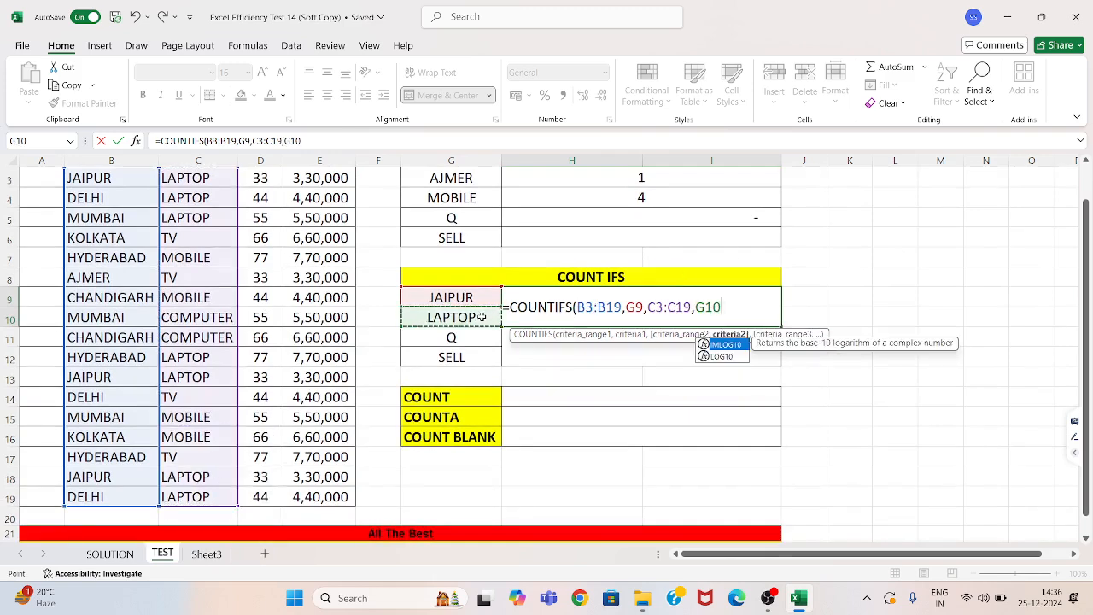
pyautogui.write(')')
pyautogui.press('Return')
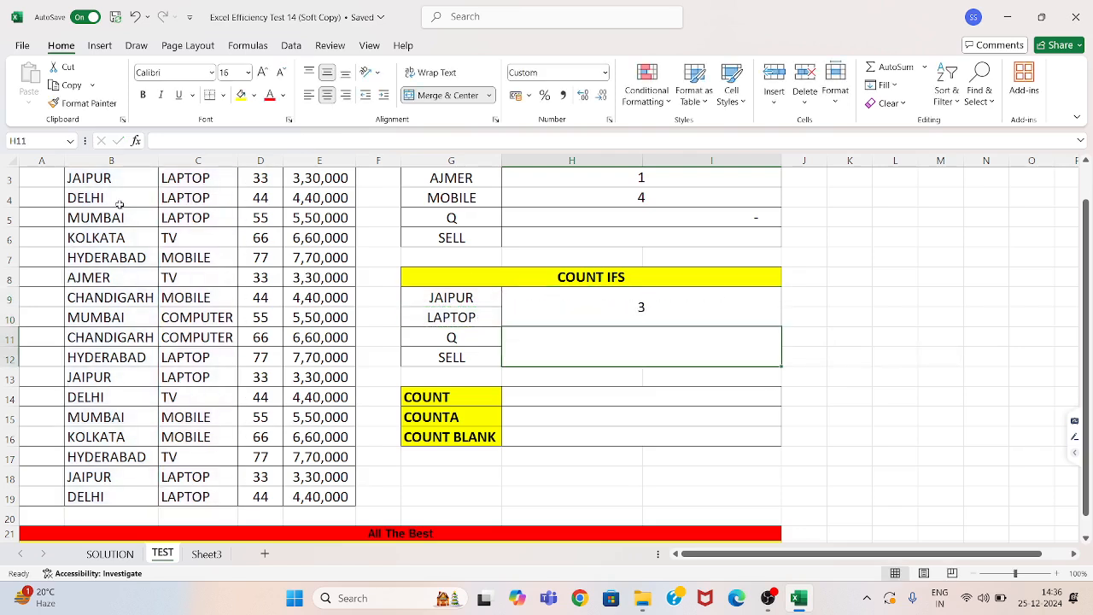
# Step: Check the JAIPUR and LAPTOP pairs in the CITY and SHOP columns one by one against the COUNTIFS result
pyautogui.moveTo(137, 178); pyautogui.dragTo(193, 176)
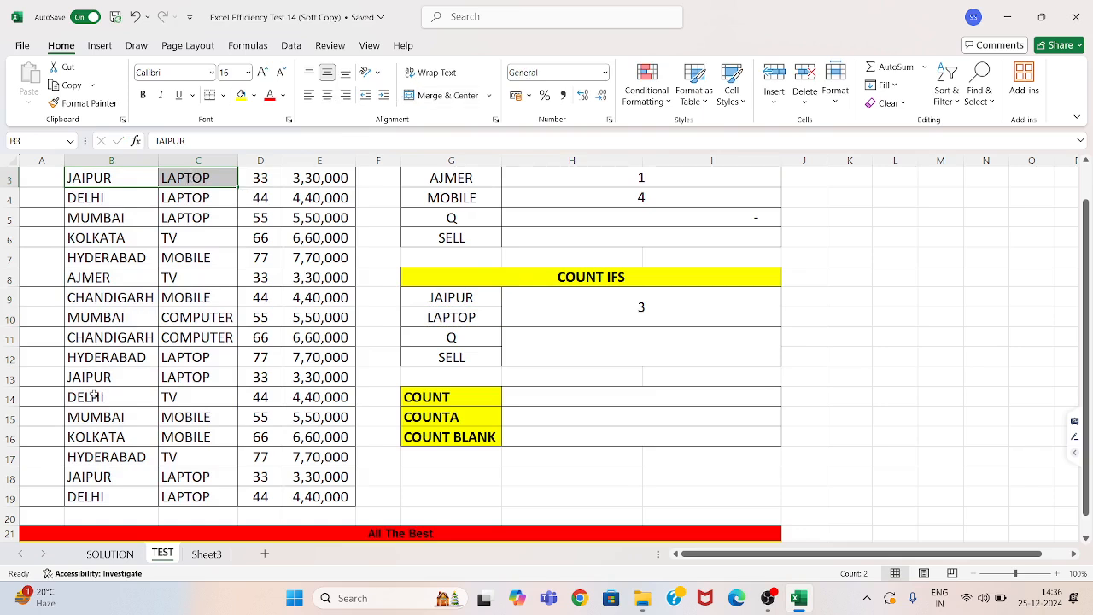
pyautogui.click(133, 378)
pyautogui.moveTo(134, 379); pyautogui.dragTo(175, 380)
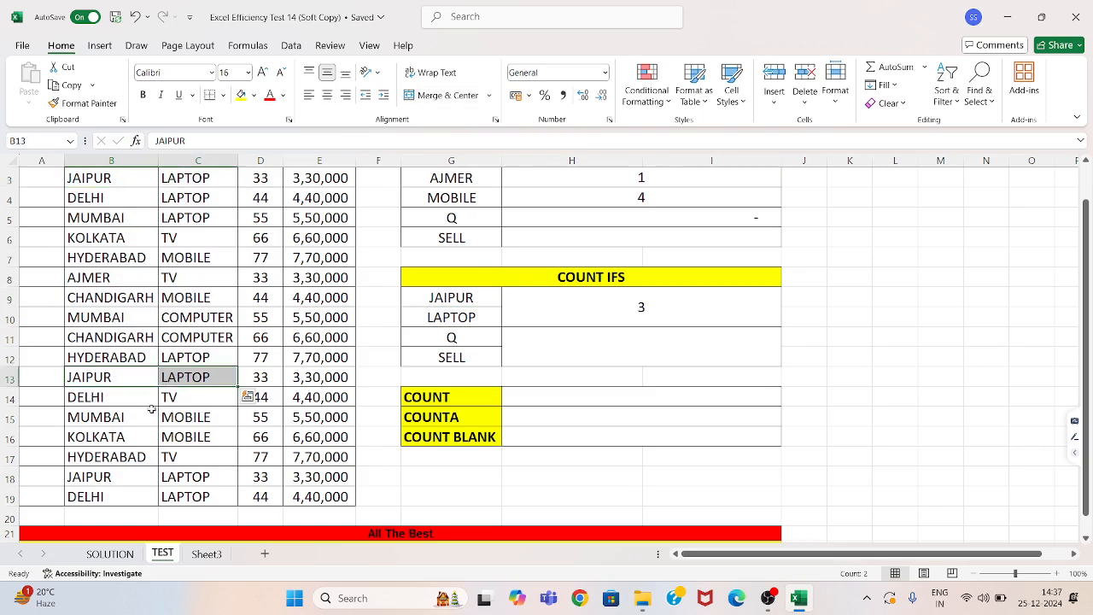
pyautogui.click(151, 479)
pyautogui.moveTo(151, 479); pyautogui.dragTo(219, 479)
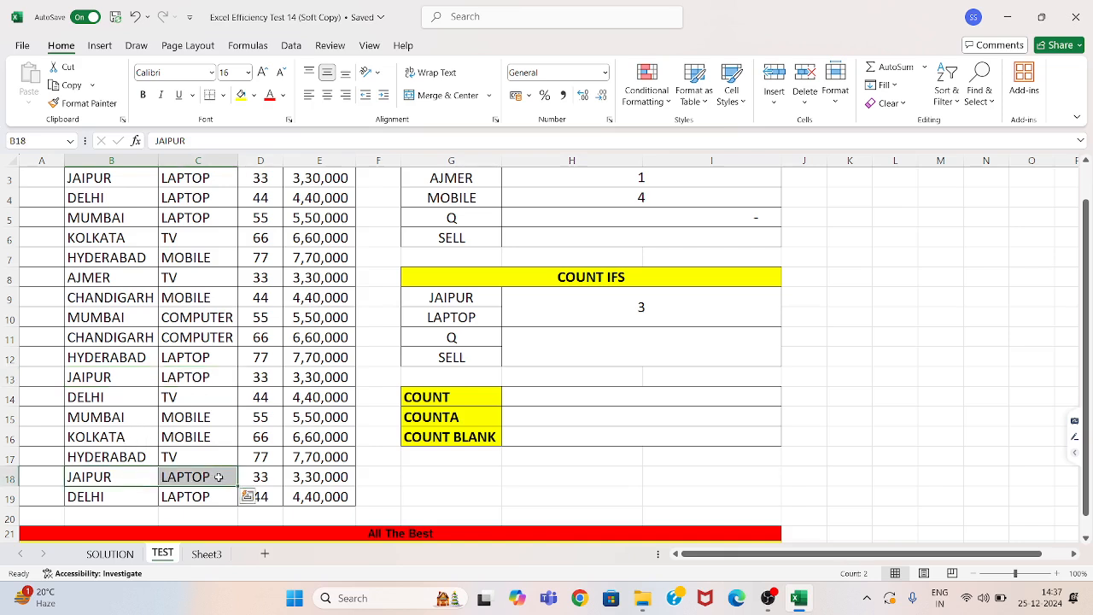
pyautogui.click(630, 347)
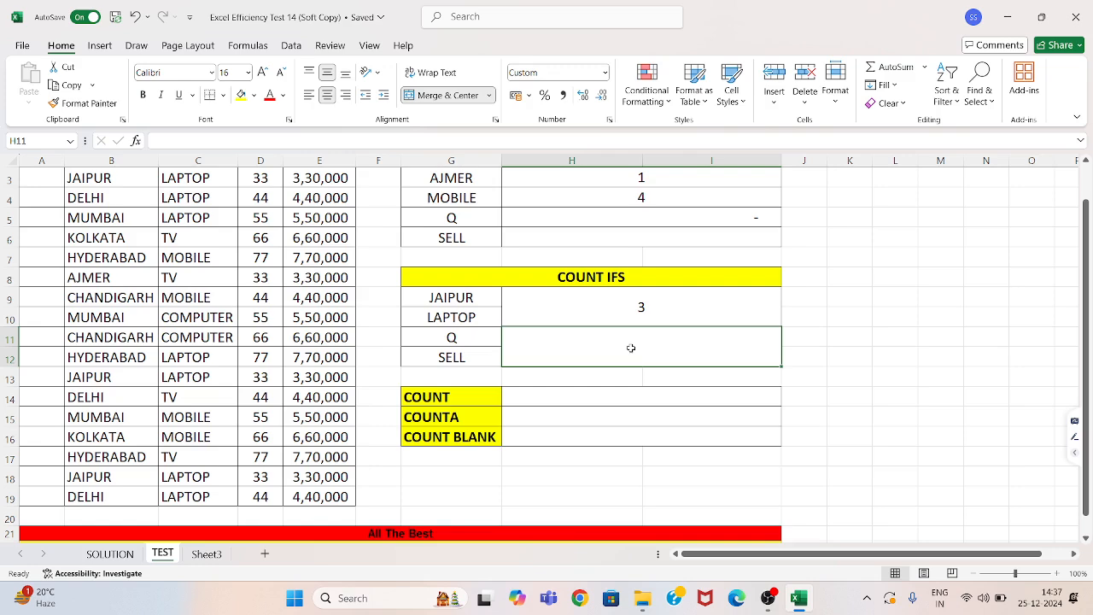
pyautogui.click(612, 398)
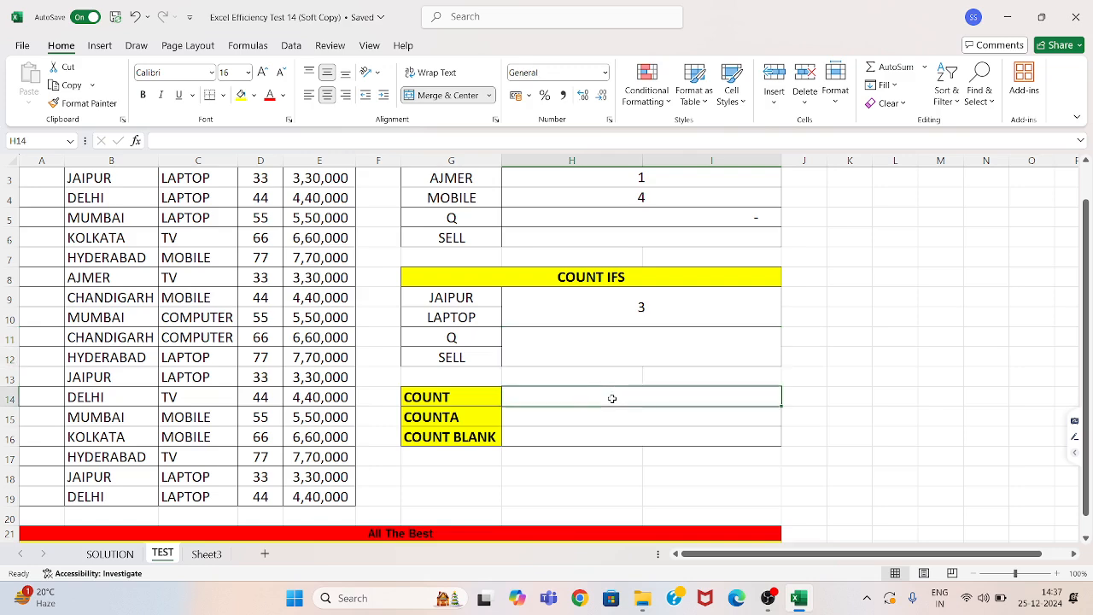
pyautogui.moveTo(1086, 341); pyautogui.dragTo(1086, 303)
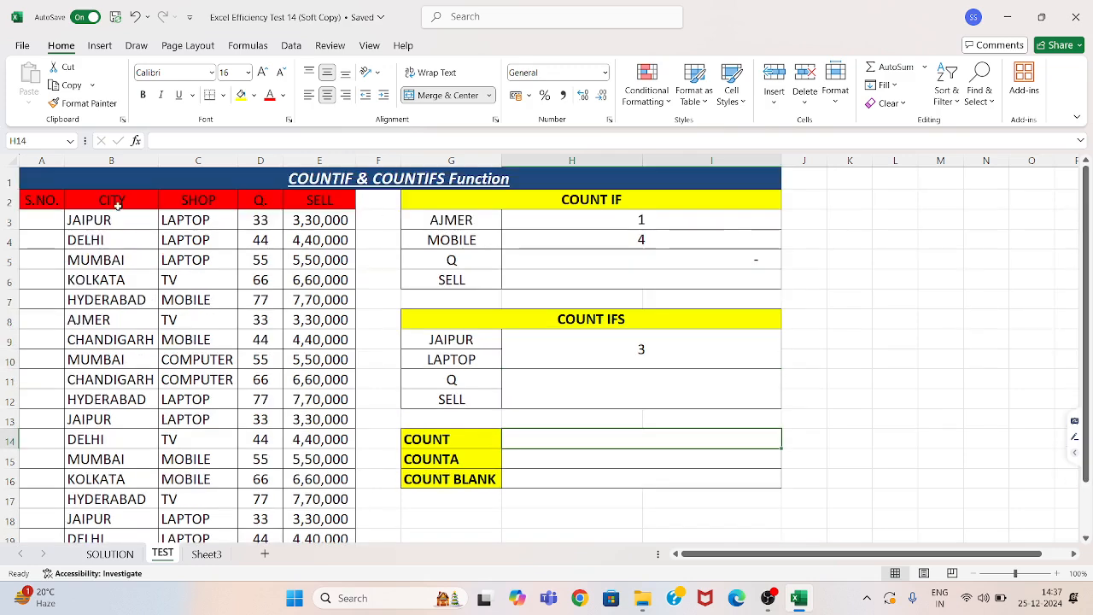
pyautogui.moveTo(76, 221); pyautogui.dragTo(308, 202)
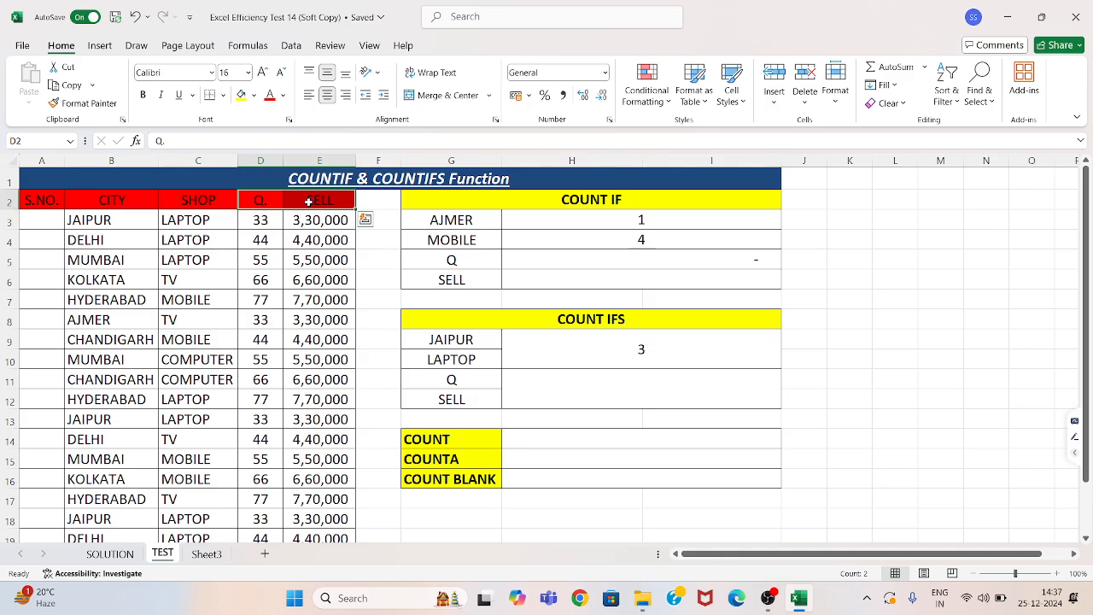
pyautogui.click(571, 387)
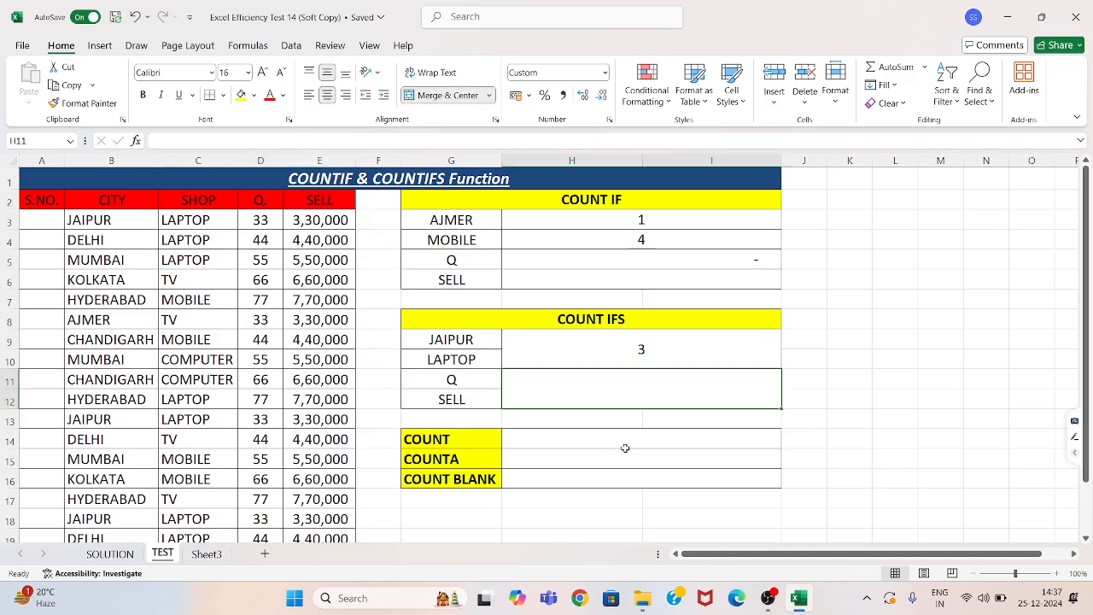
# Step: Enter =COUNT(A2:E19) in H14 to count the numeric cells of the data table
pyautogui.click(601, 440)
pyautogui.write('=')
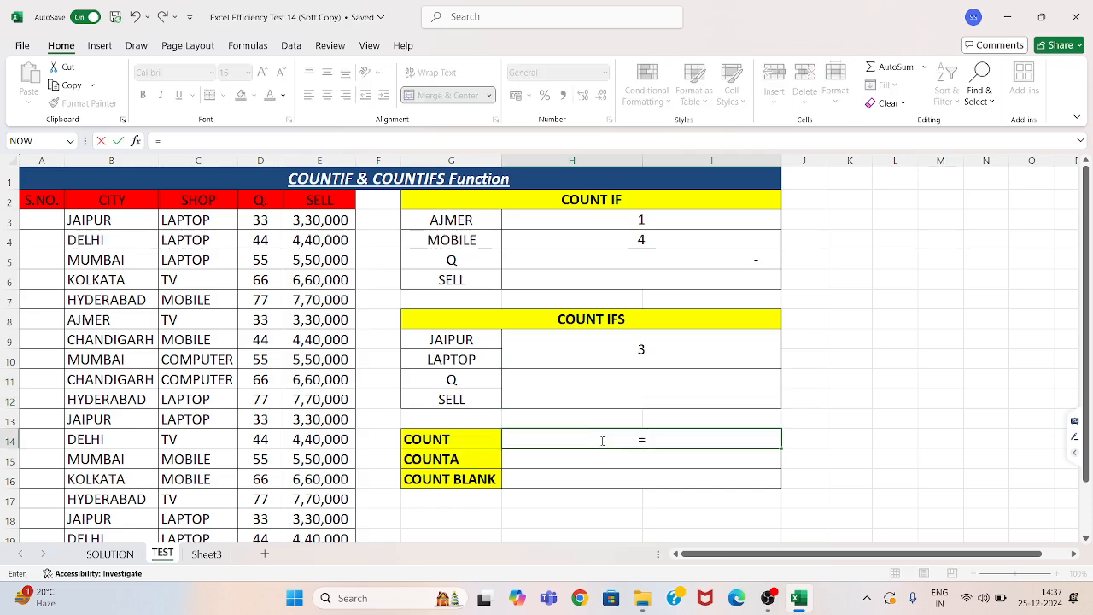
pyautogui.write('coun')
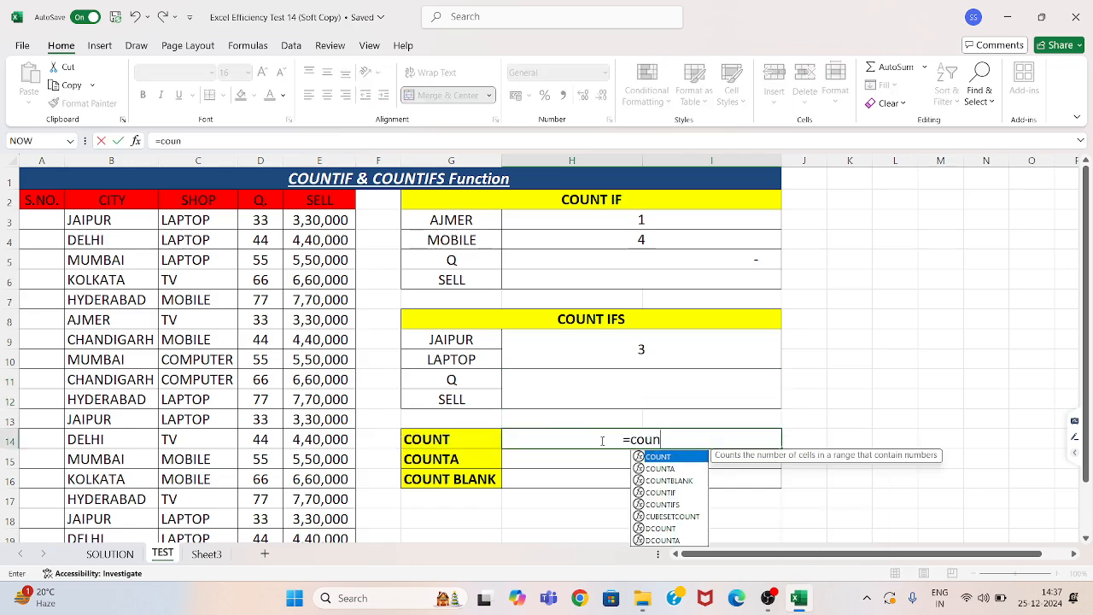
pyautogui.press('Tab')
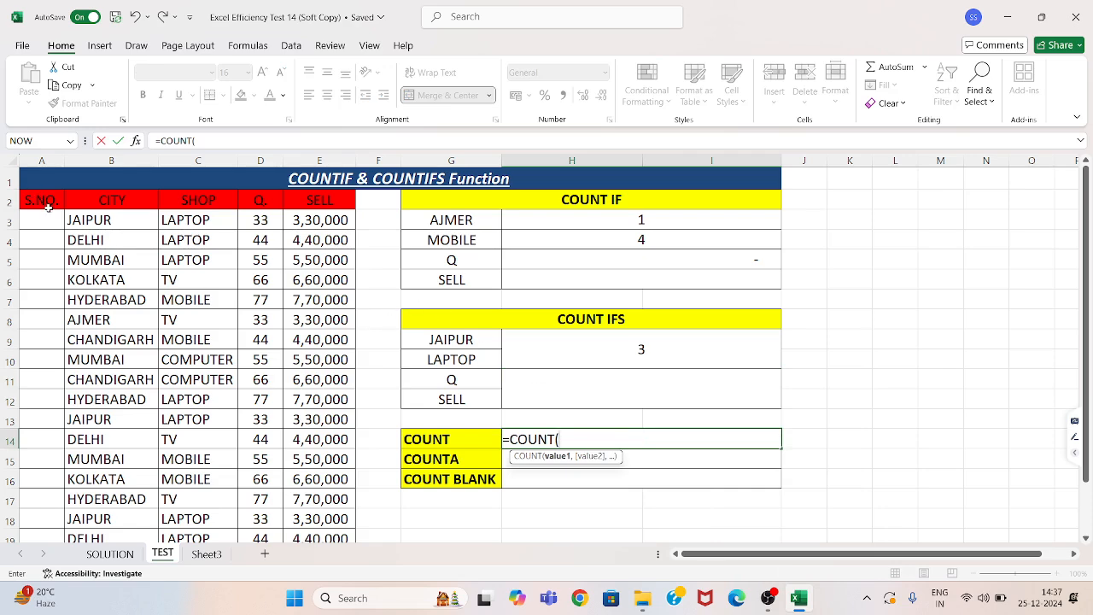
pyautogui.moveTo(49, 206); pyautogui.dragTo(321, 503)
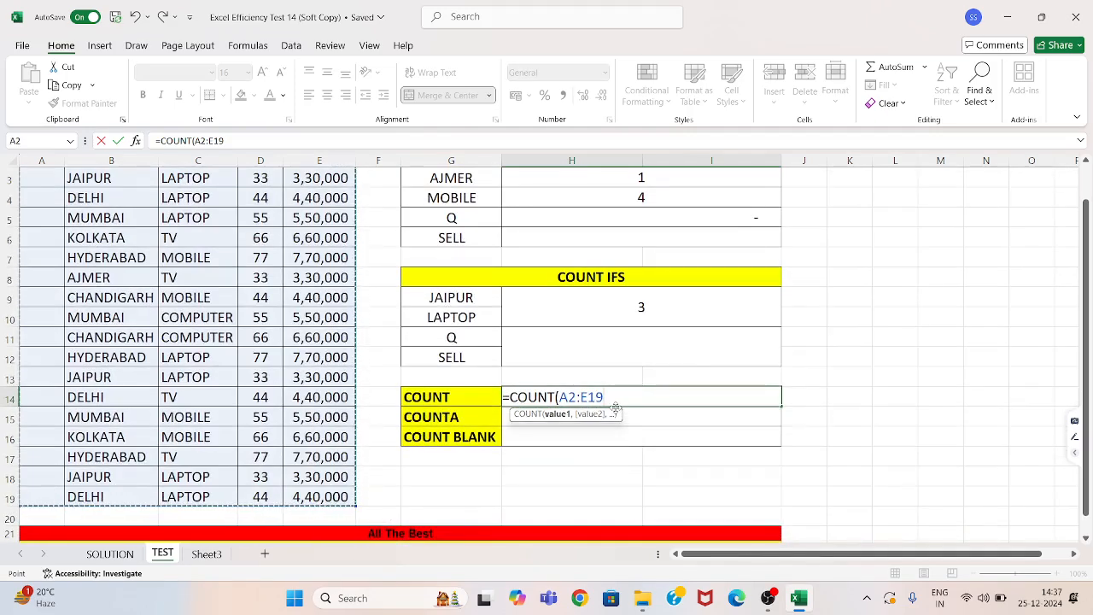
pyautogui.write(')')
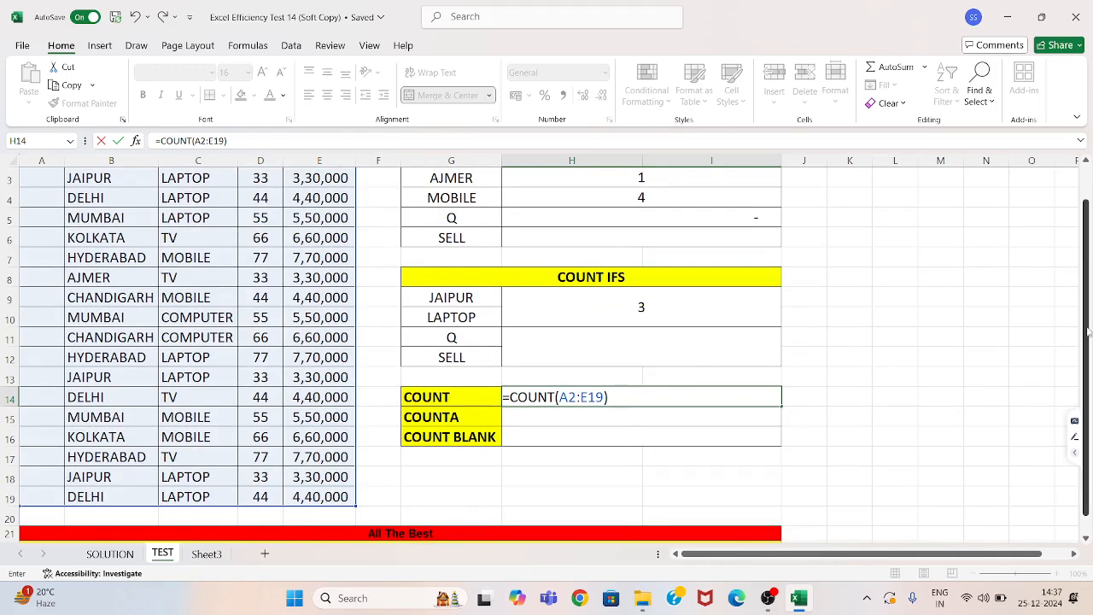
pyautogui.scroll(1, 1085, 332)
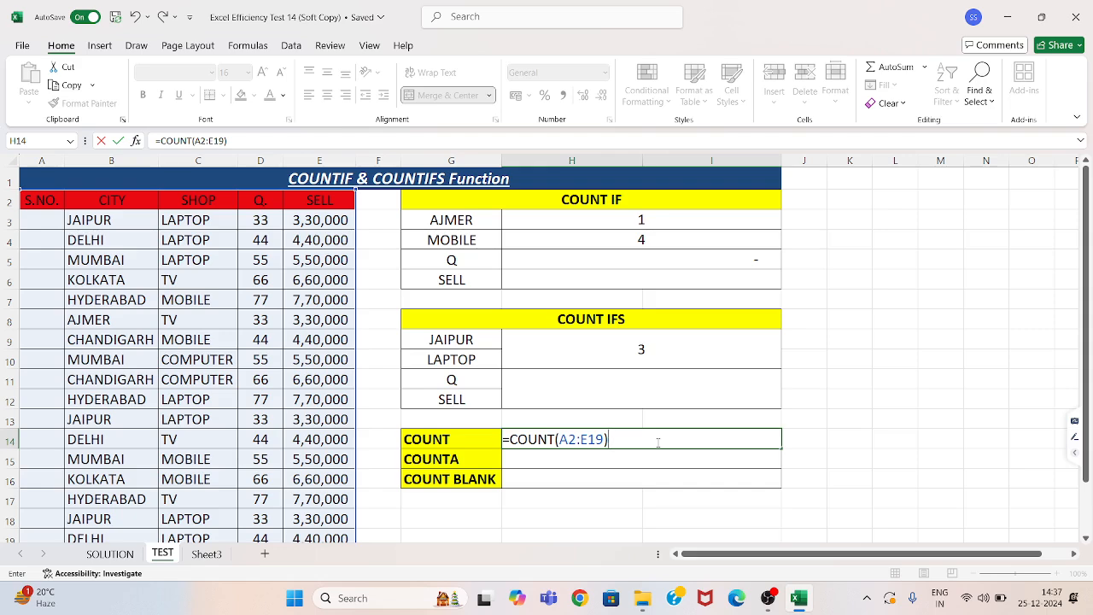
pyautogui.press('Return')
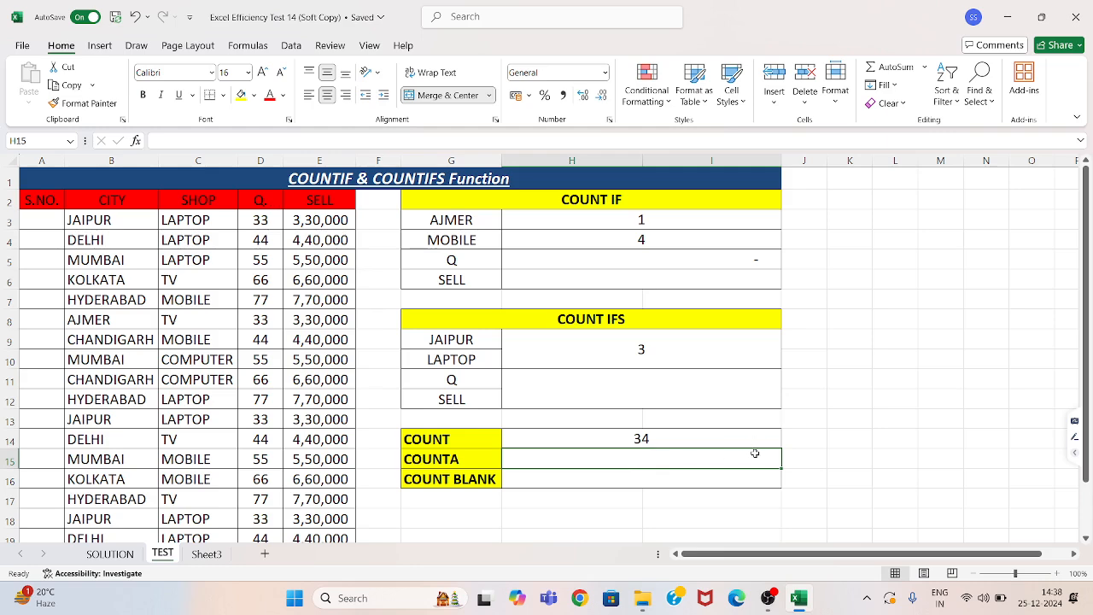
# Step: Enter =COUNTA(A2:E19) in H15 to count the non-empty cells of the data table
pyautogui.write('=cou')
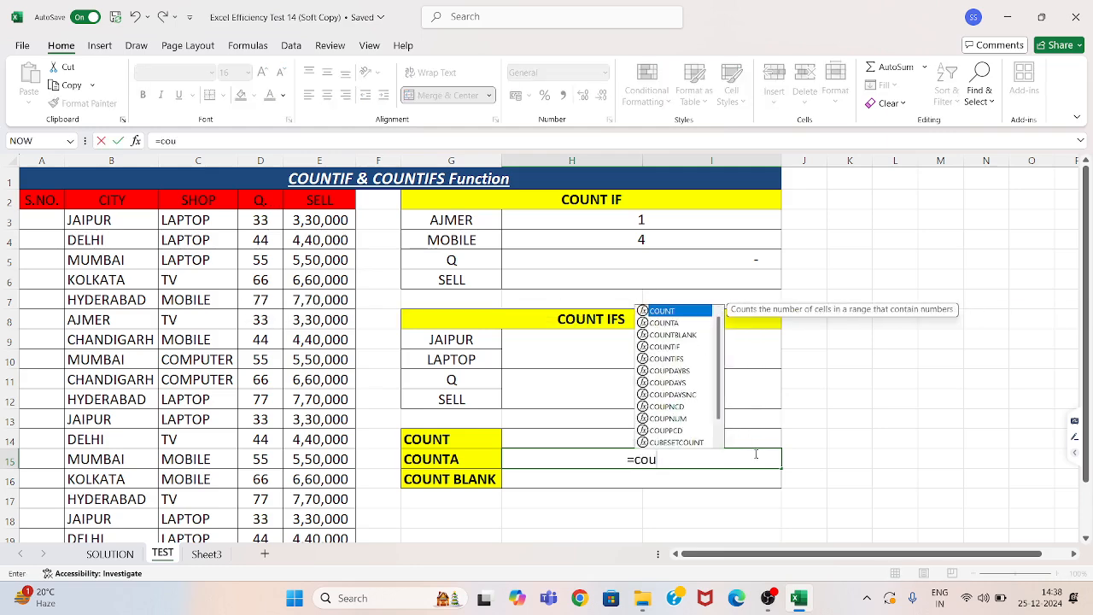
pyautogui.write('nta')
pyautogui.press('Tab')
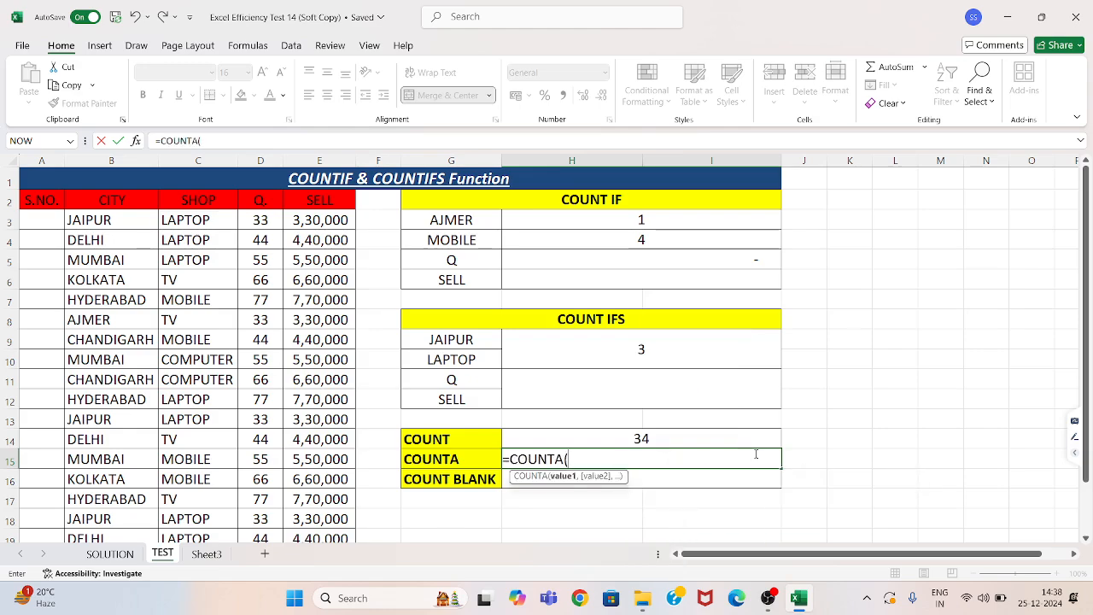
pyautogui.moveTo(41, 199); pyautogui.dragTo(306, 502)
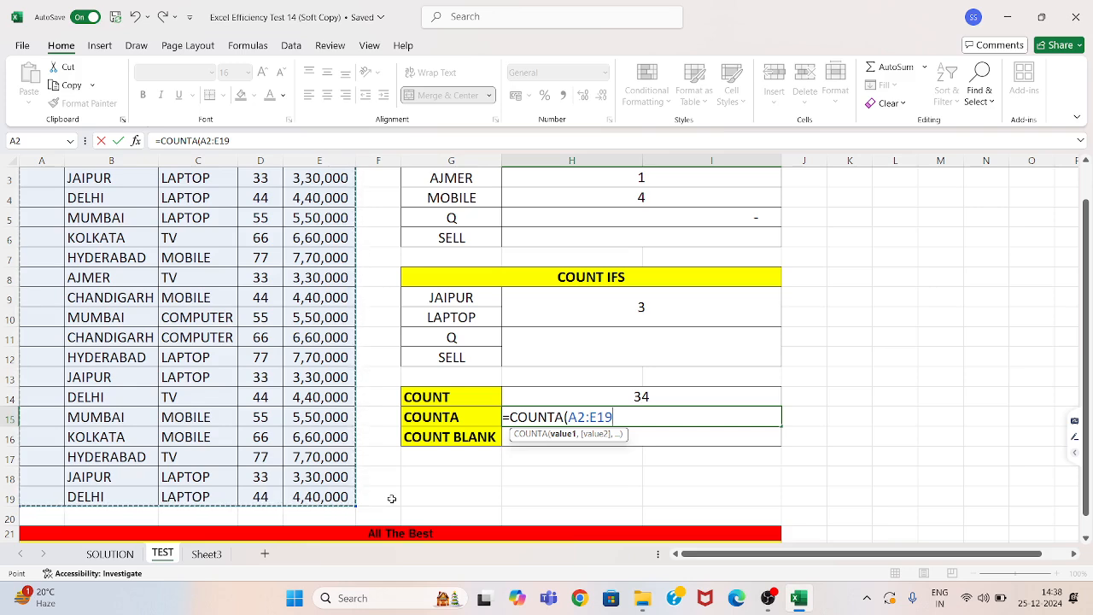
pyautogui.press('Return')
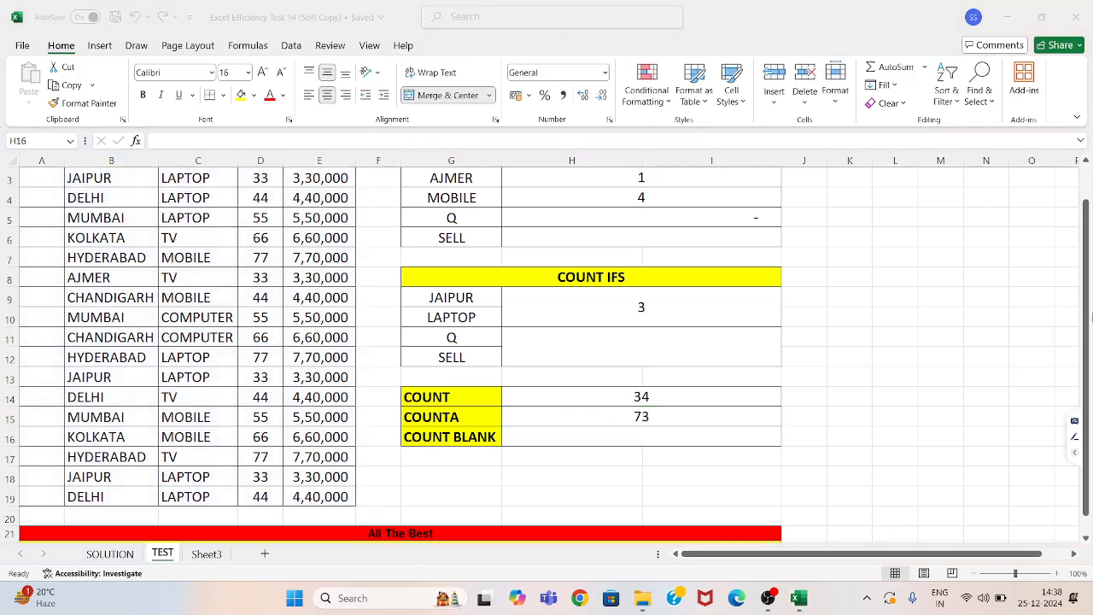
# Step: Enter =COUNTBLANK(A2:E19) in H16 to count the empty cells of the data table
pyautogui.click(1088, 324)
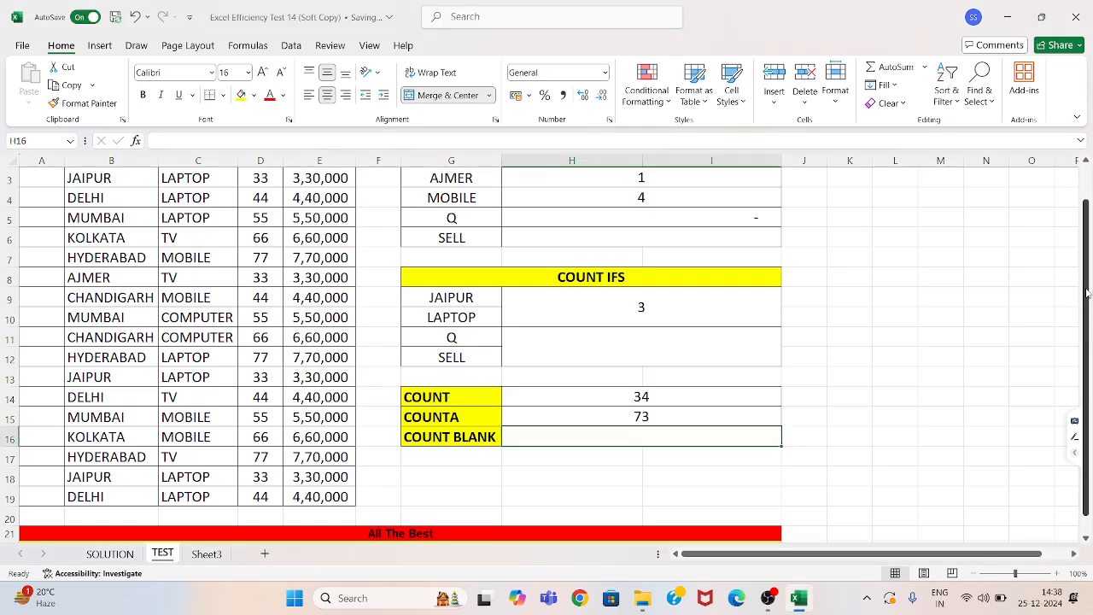
pyautogui.moveTo(1087, 292); pyautogui.dragTo(1087, 258)
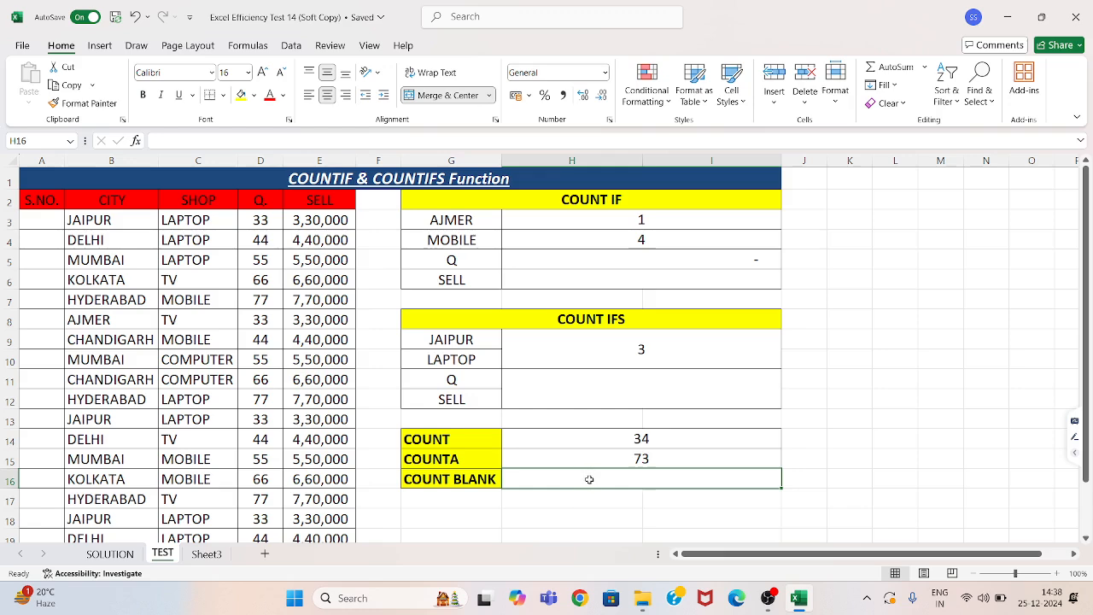
pyautogui.write('=co')
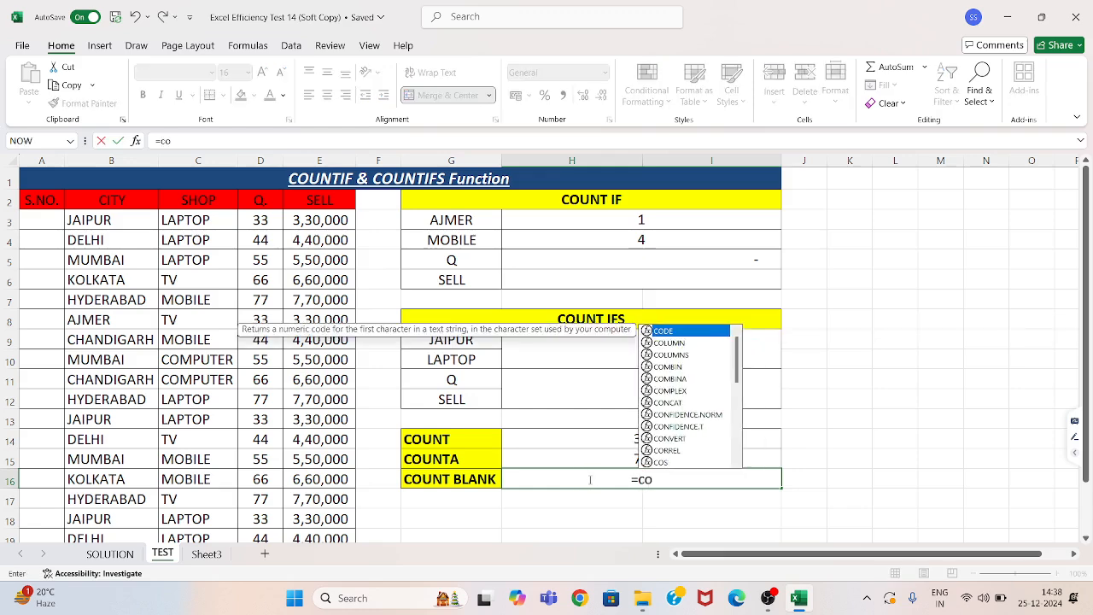
pyautogui.write('untb')
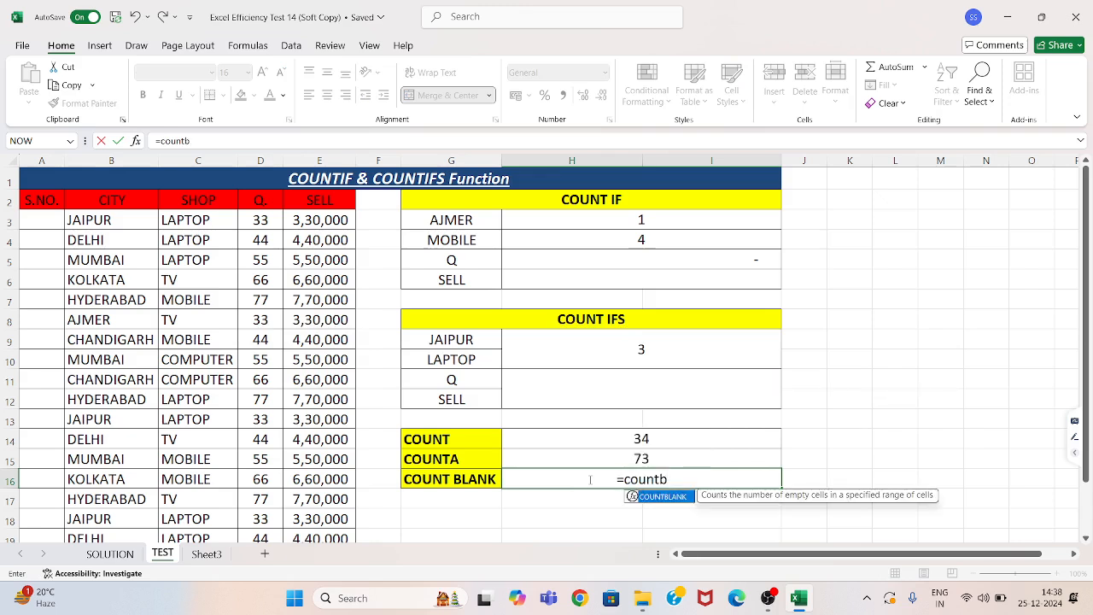
pyautogui.press('Tab')
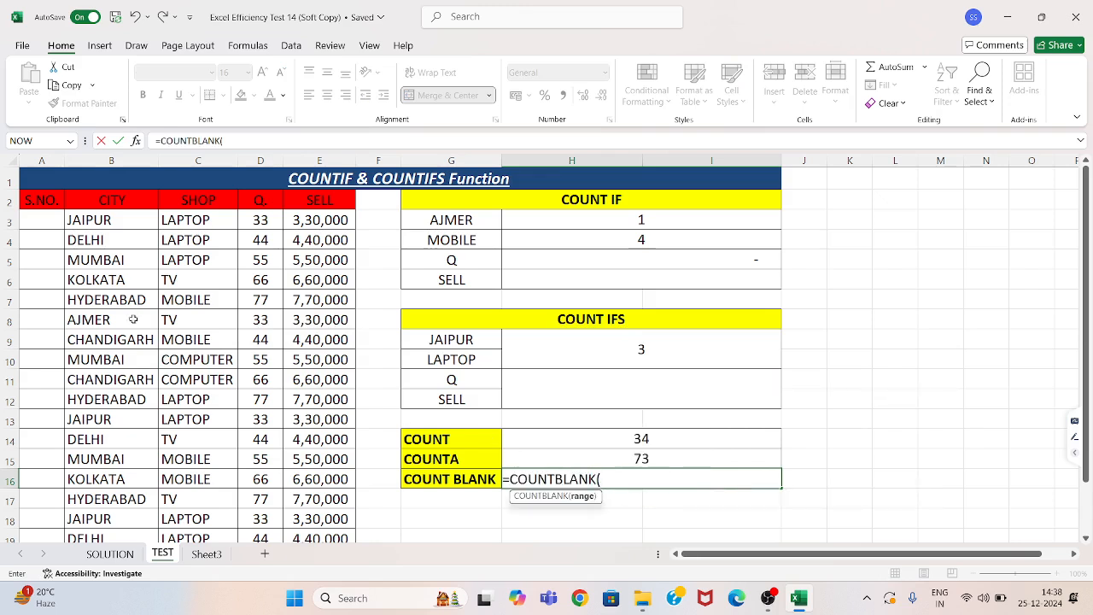
pyautogui.moveTo(39, 200); pyautogui.dragTo(321, 498)
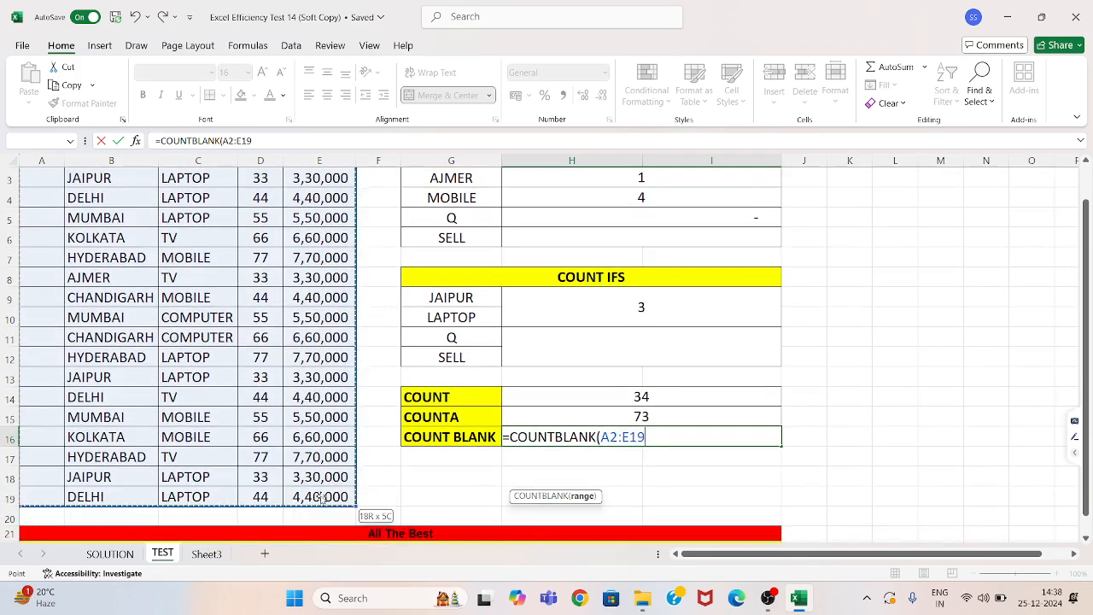
pyautogui.write(')')
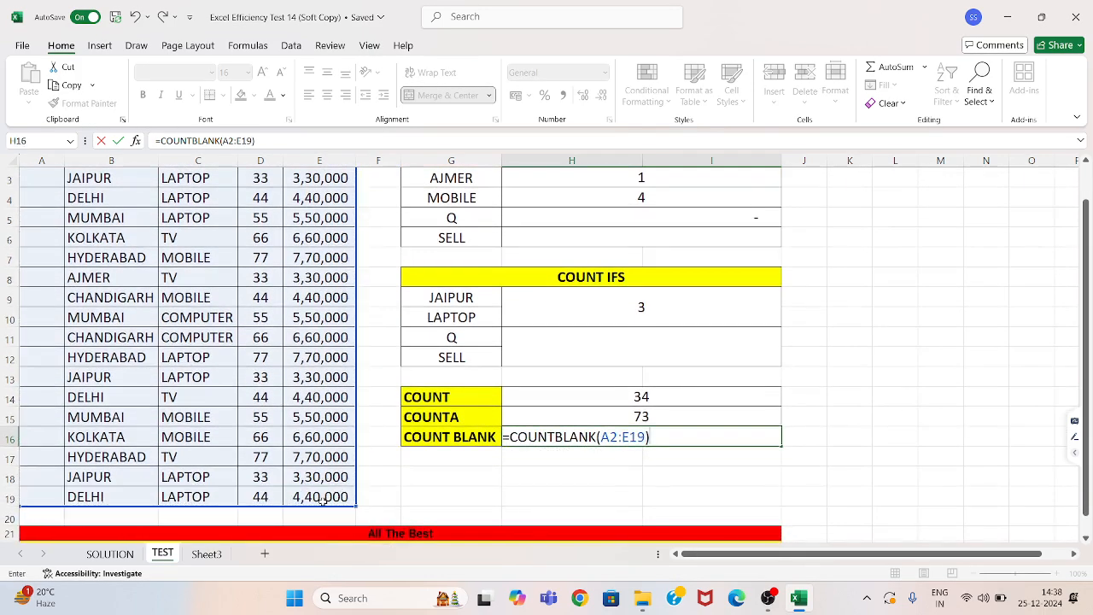
pyautogui.press('Return')
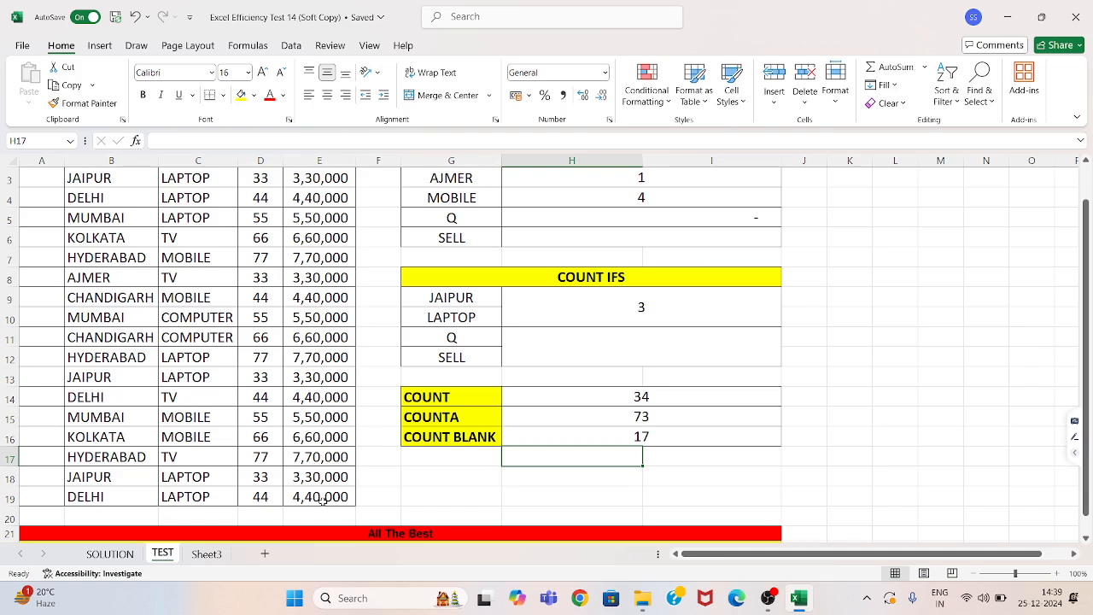
# Step: Close the Test 14 workbook and open Excel Efficiency Test 15 (Soft Copy) from the Excel Test folder
pyautogui.moveTo(1078, 427); pyautogui.dragTo(1077, 301)
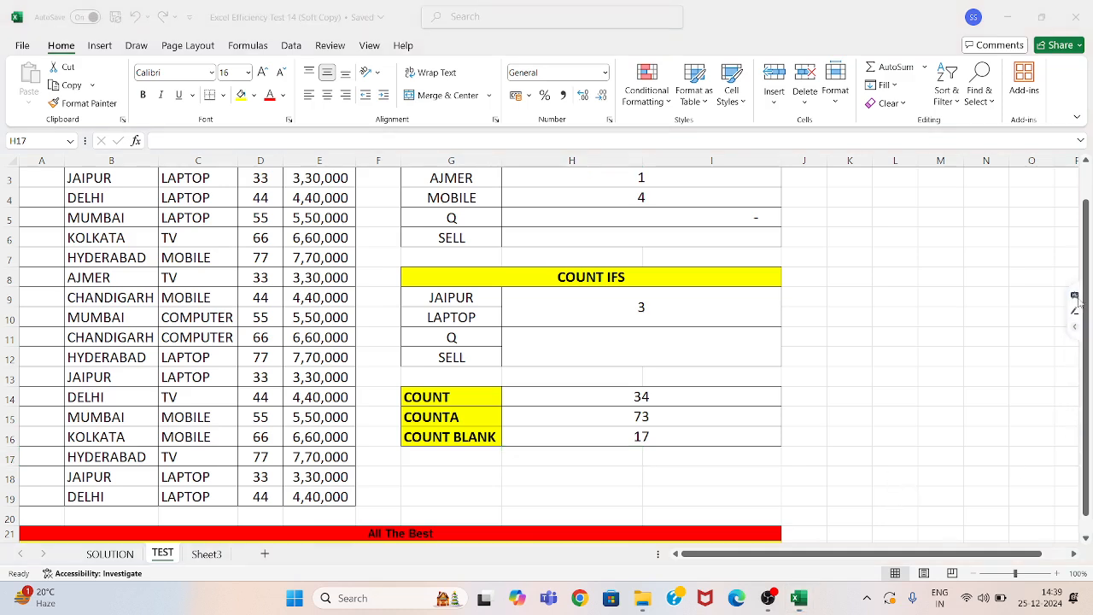
pyautogui.click(764, 252)
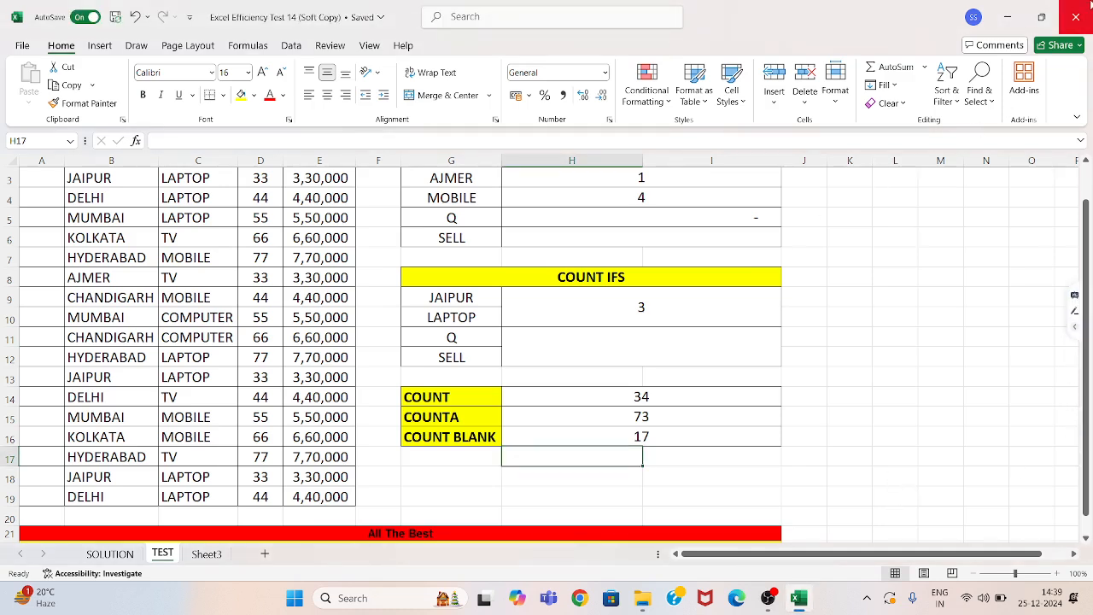
pyautogui.click(1087, 8)
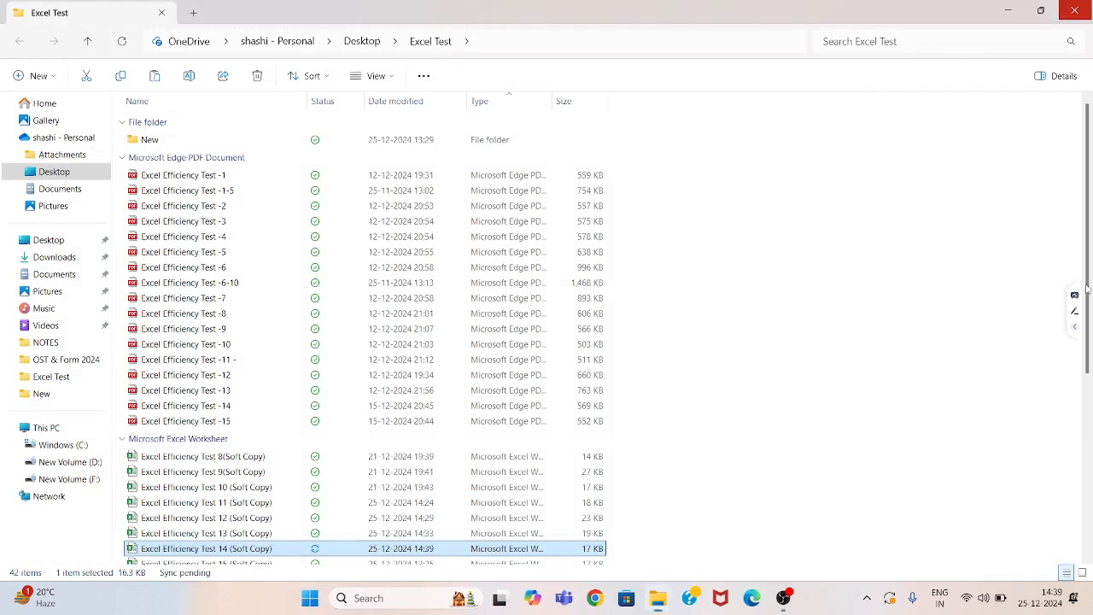
pyautogui.moveTo(1088, 356); pyautogui.dragTo(1090, 434)
pyautogui.scroll(-2, 857, 398)
pyautogui.click(335, 391)
pyautogui.doubleClick(335, 391)
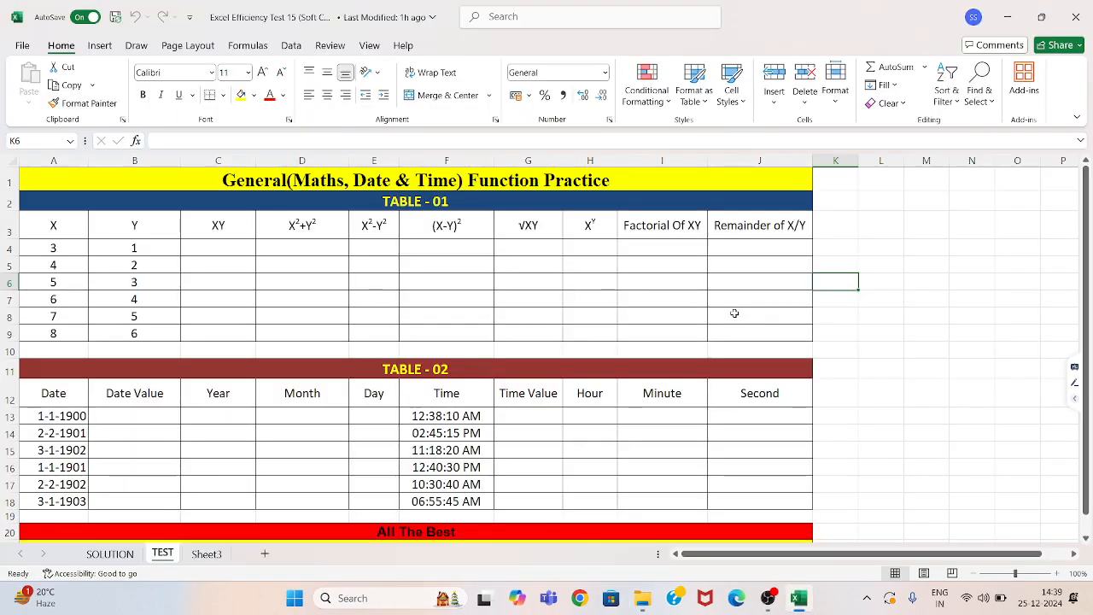
# Step: Look over the Table 02 answers on the SOLUTION sheet and return to the TEST sheet
pyautogui.click(188, 249)
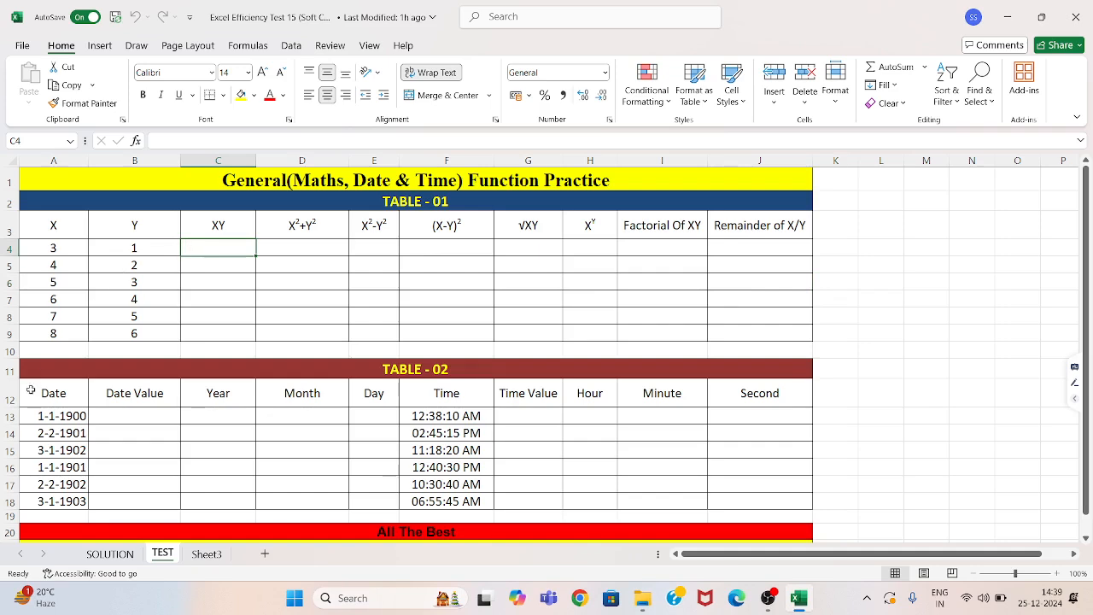
pyautogui.click(109, 554)
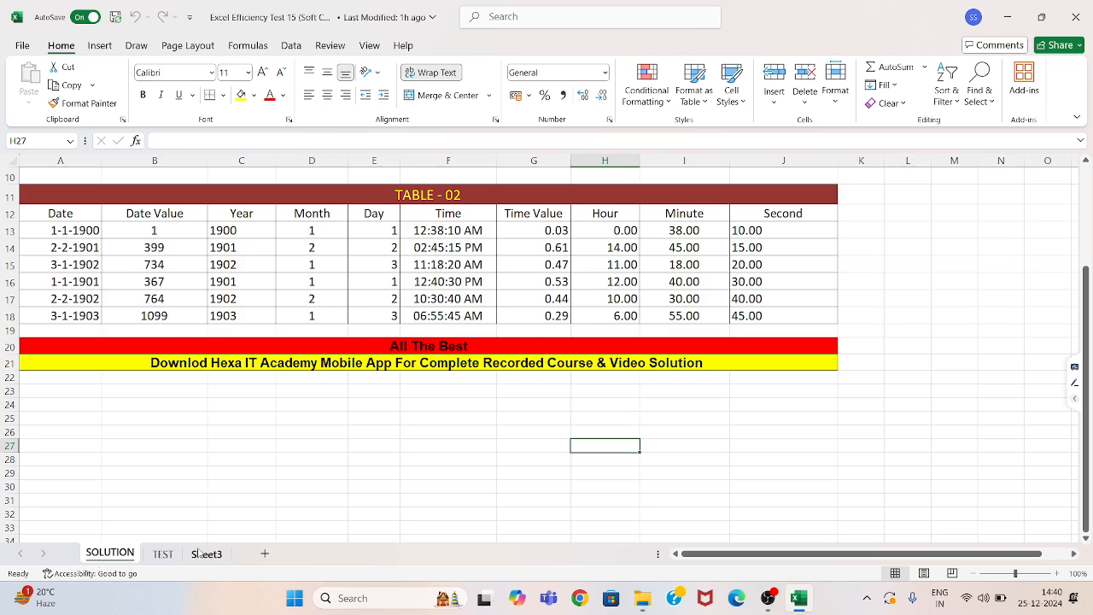
pyautogui.click(162, 554)
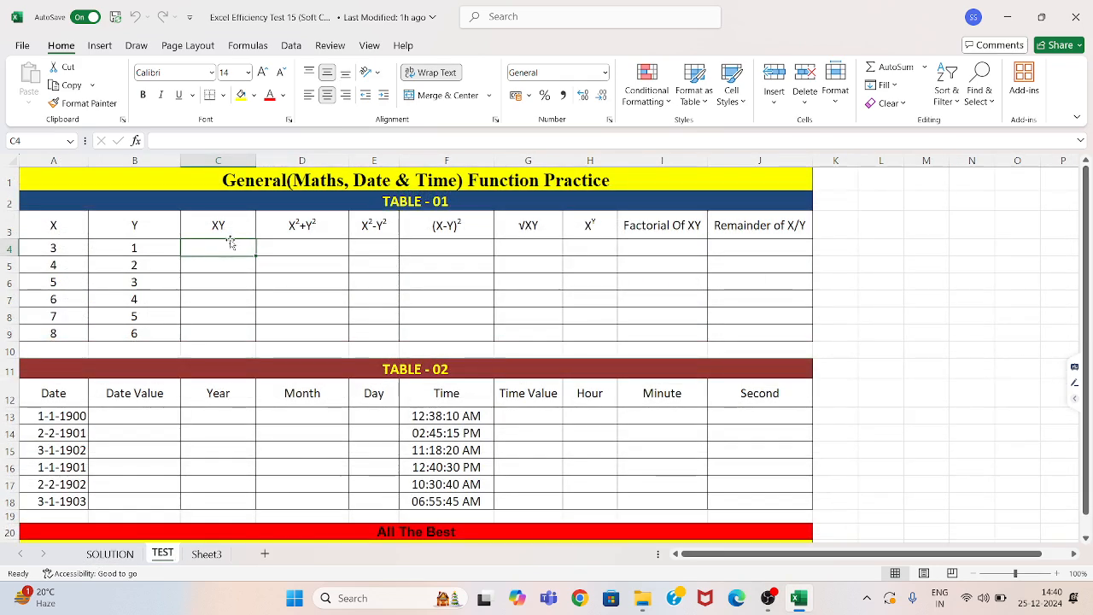
# Step: Enter =PRODUCT(A4,B4) in C4 of the XY column and fill it down to C9
pyautogui.write('=')
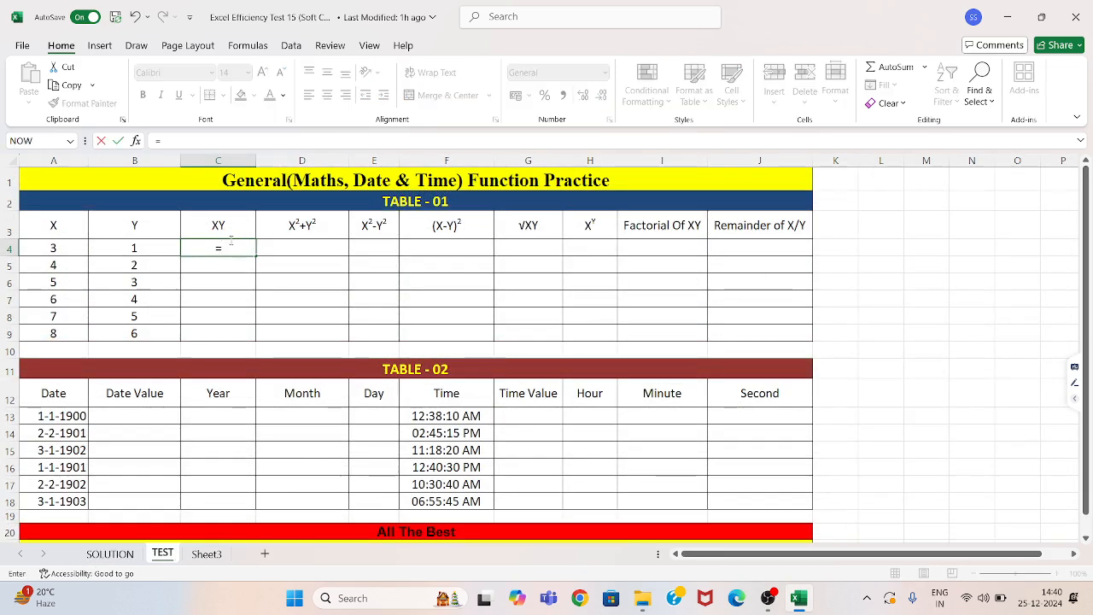
pyautogui.write('pro')
pyautogui.press('Down')
pyautogui.press('Tab')
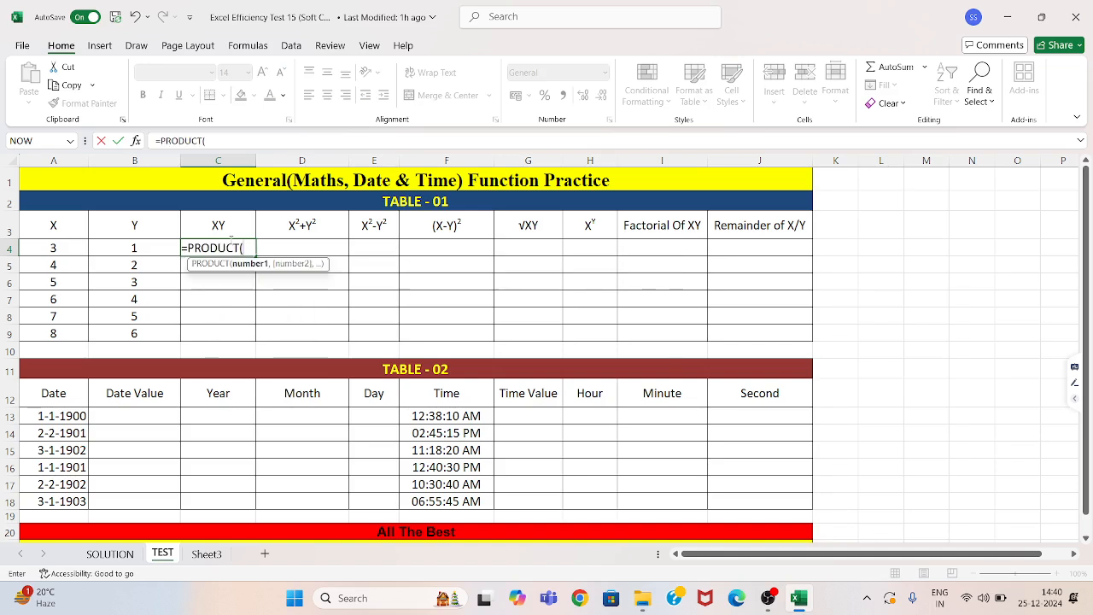
pyautogui.click(84, 247)
pyautogui.moveTo(84, 247)
pyautogui.mouseDown()
pyautogui.moveTo(93, 249)
pyautogui.moveTo(66, 248)
pyautogui.mouseUp()
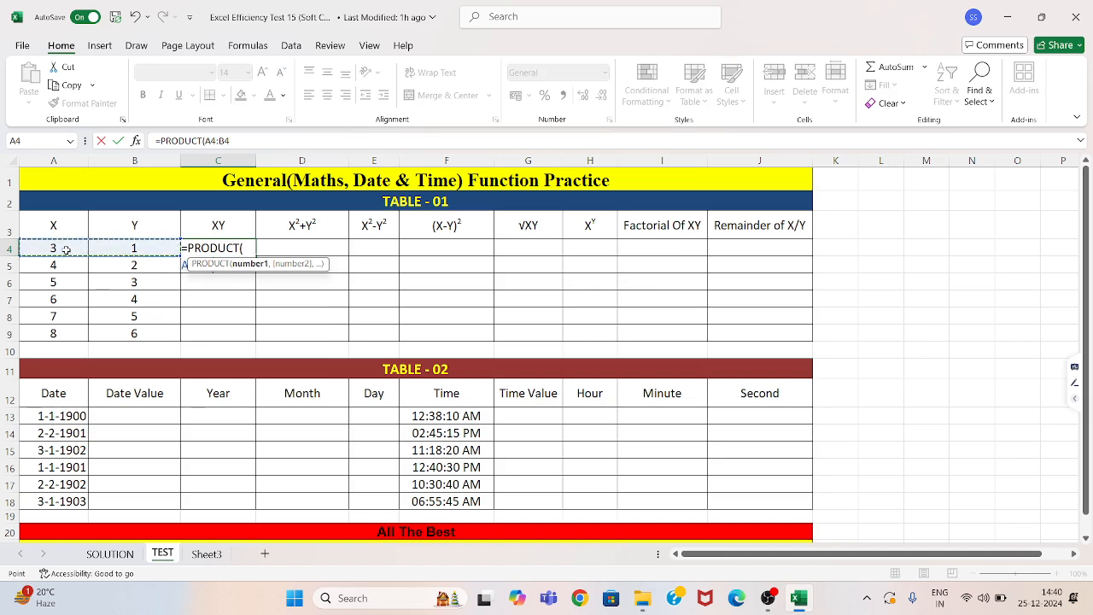
pyautogui.write(',')
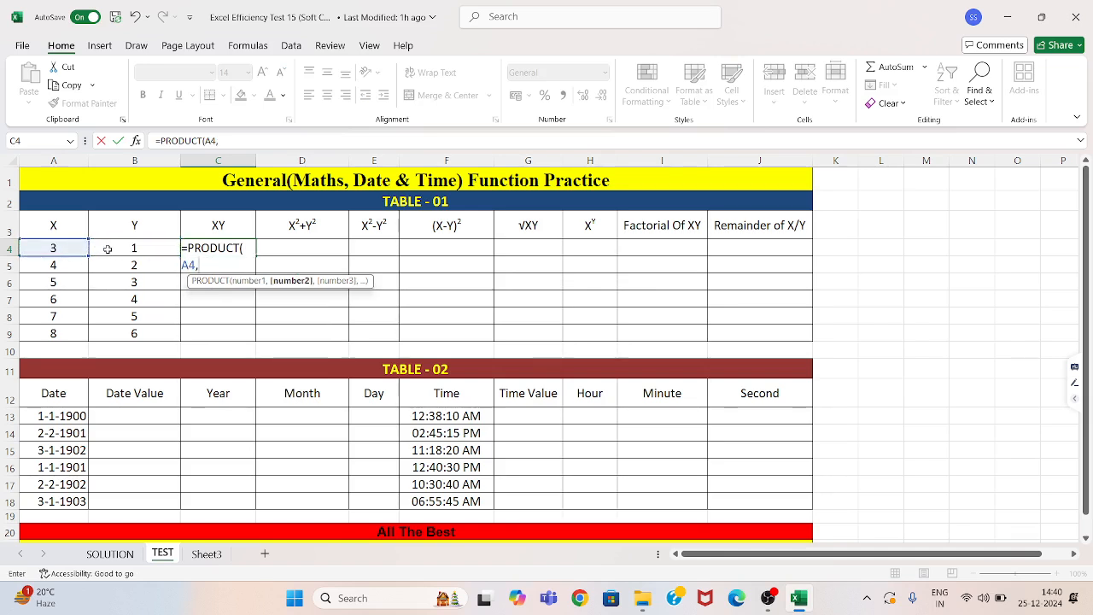
pyautogui.click(106, 248)
pyautogui.write(')')
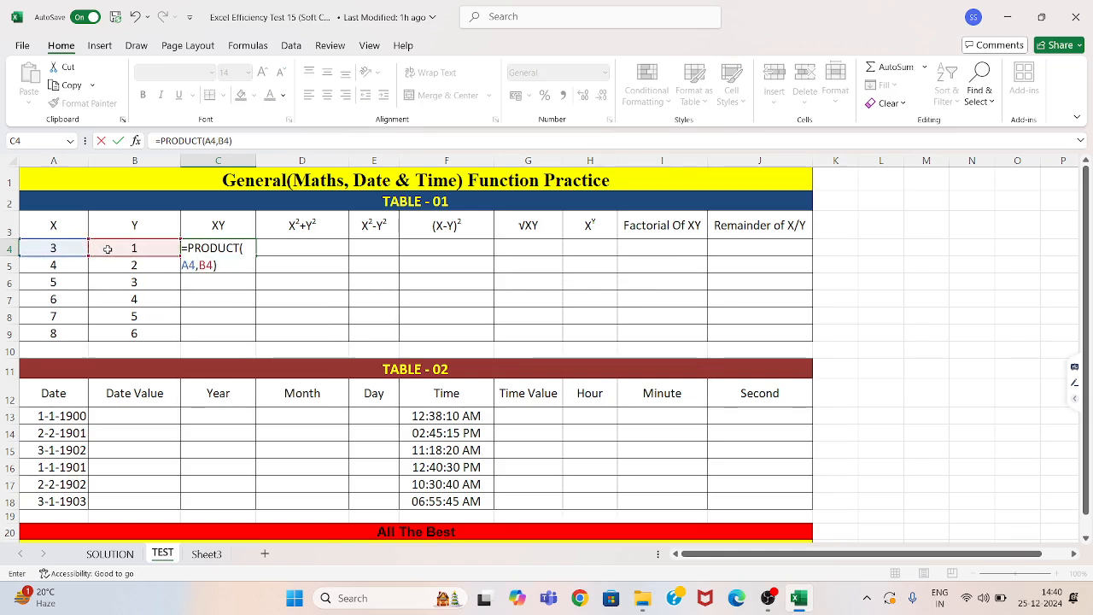
pyautogui.press('Return')
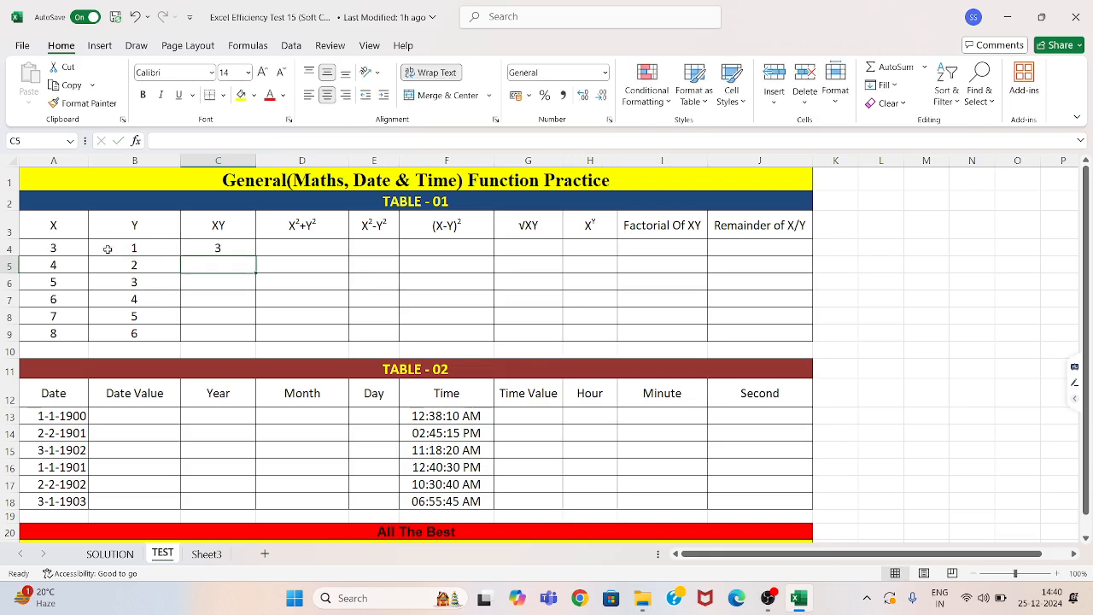
pyautogui.click(234, 249)
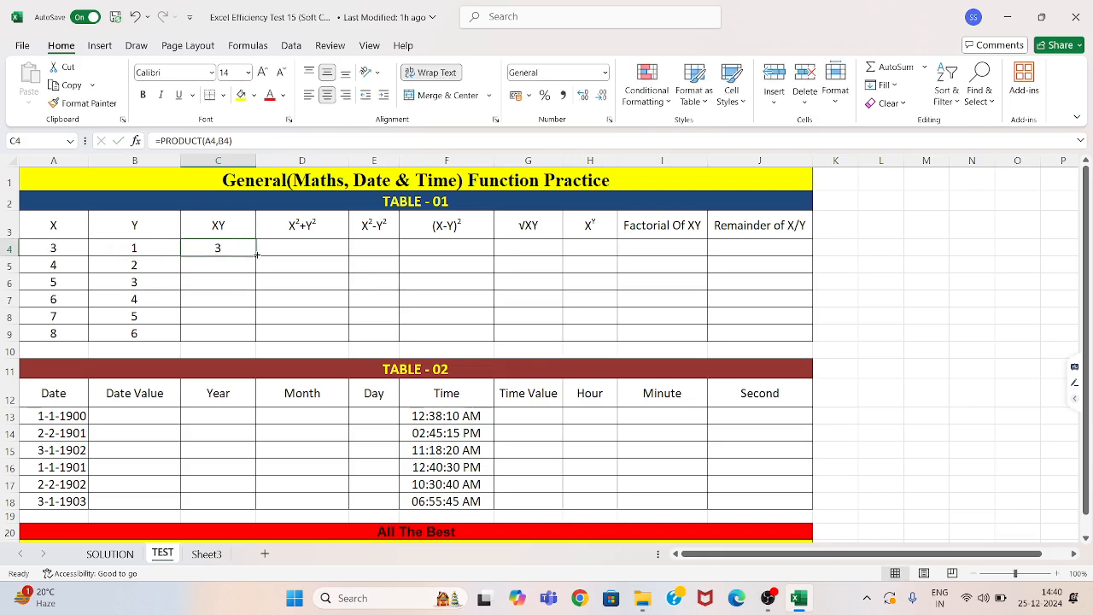
pyautogui.doubleClick(254, 254)
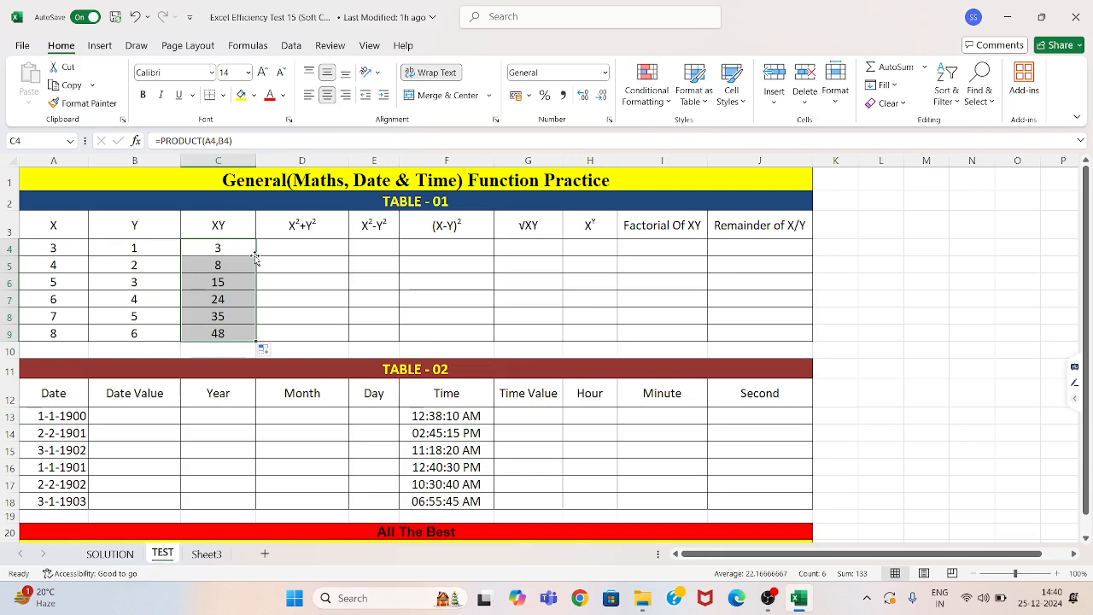
# Step: Enter =SUMSQ(A4,B4) in D4 of the X²+Y² column and fill it down to D9
pyautogui.click(319, 246)
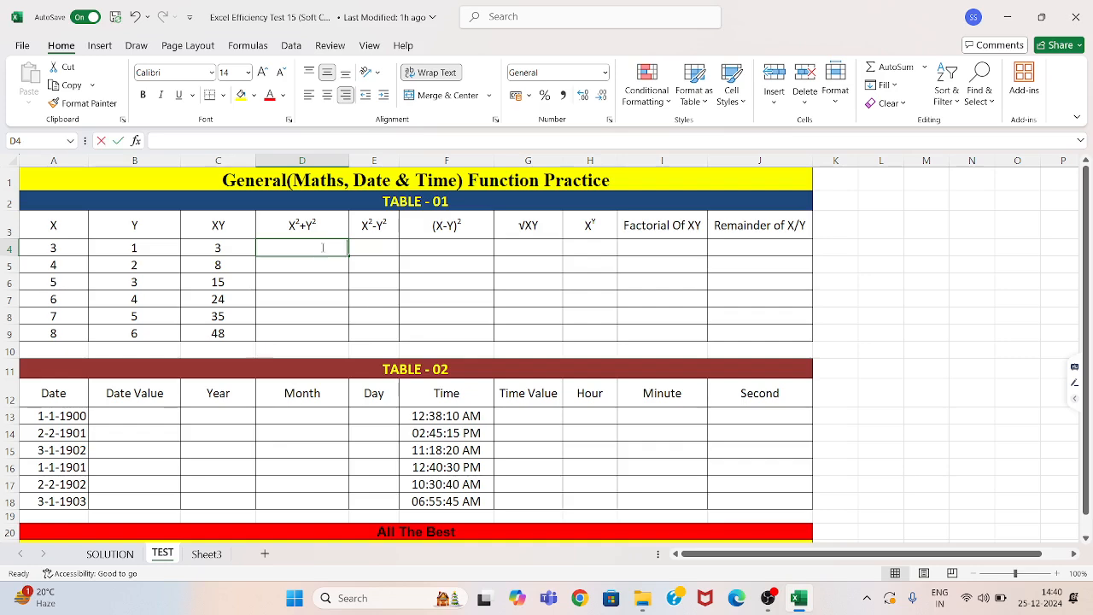
pyautogui.write('=sumsq')
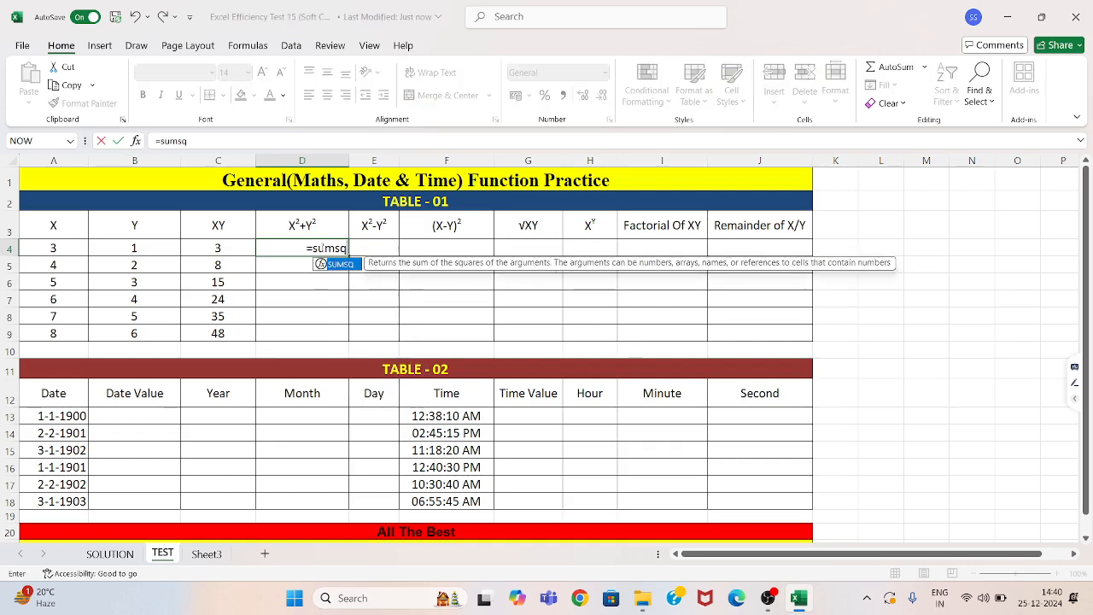
pyautogui.press('Tab')
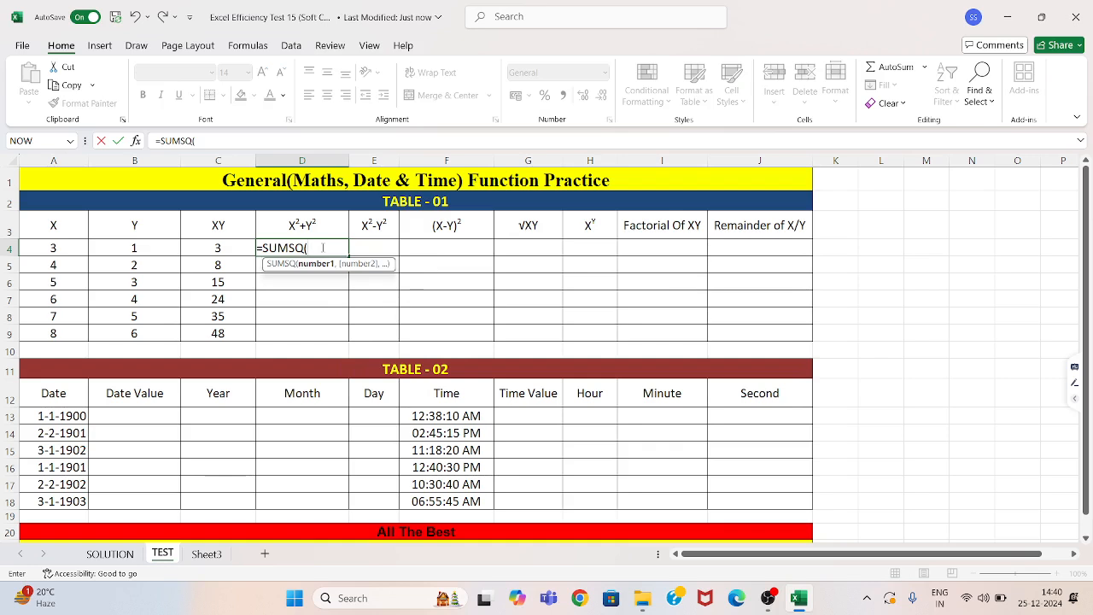
pyautogui.click(71, 248)
pyautogui.write(',')
pyautogui.click(120, 247)
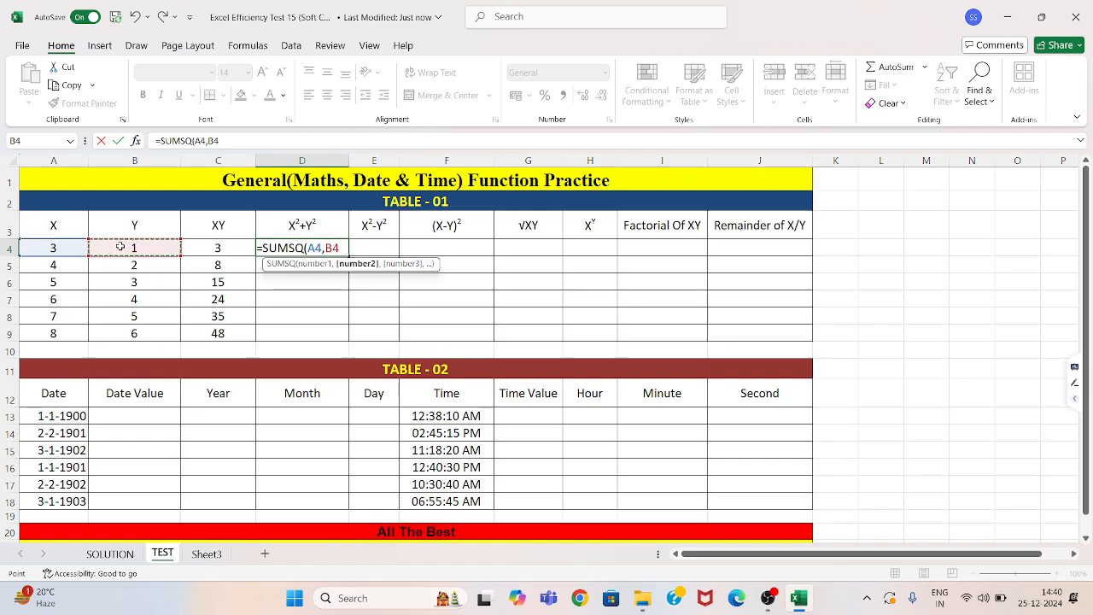
pyautogui.write(')')
pyautogui.press('Return')
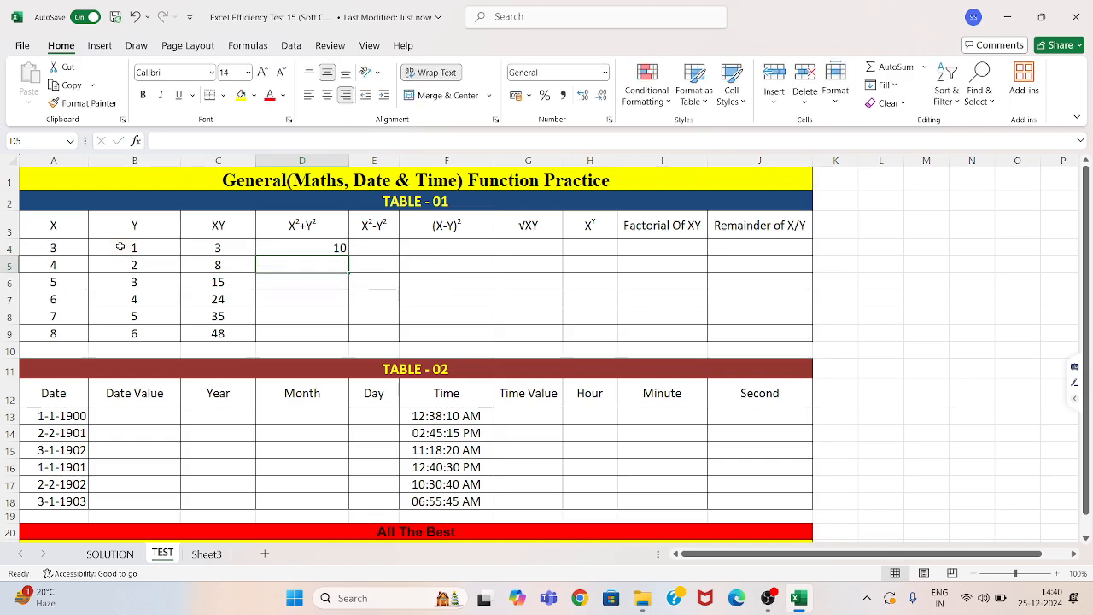
pyautogui.click(306, 248)
pyautogui.doubleClick(350, 256)
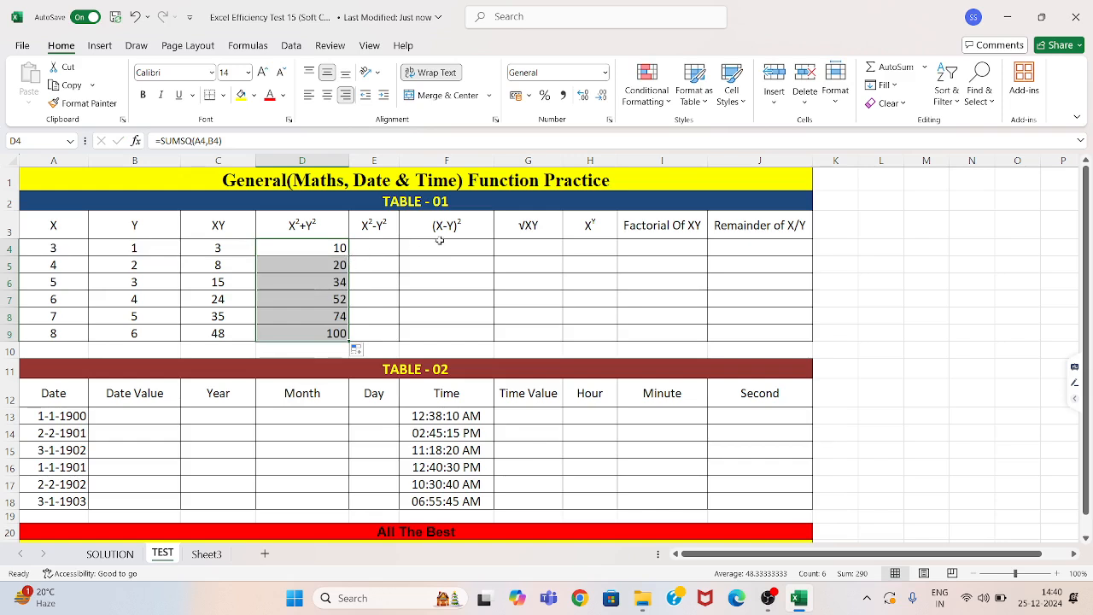
# Step: Enter =SUMX2MY2(A4,B4) in E4 of the X²-Y² column and fill it down to E9
pyautogui.click(380, 245)
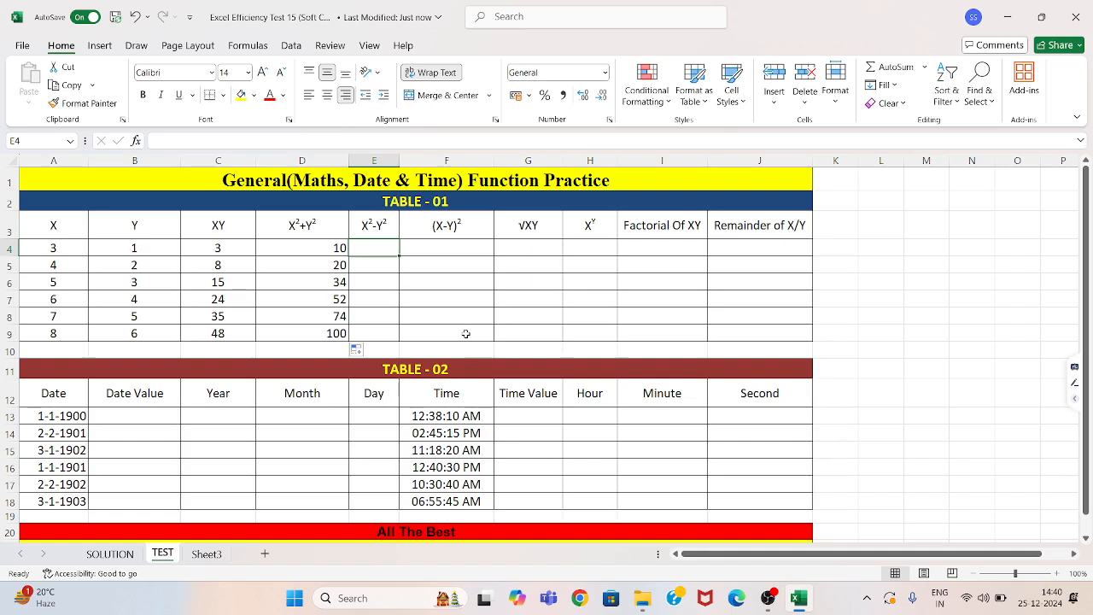
pyautogui.write('=sum')
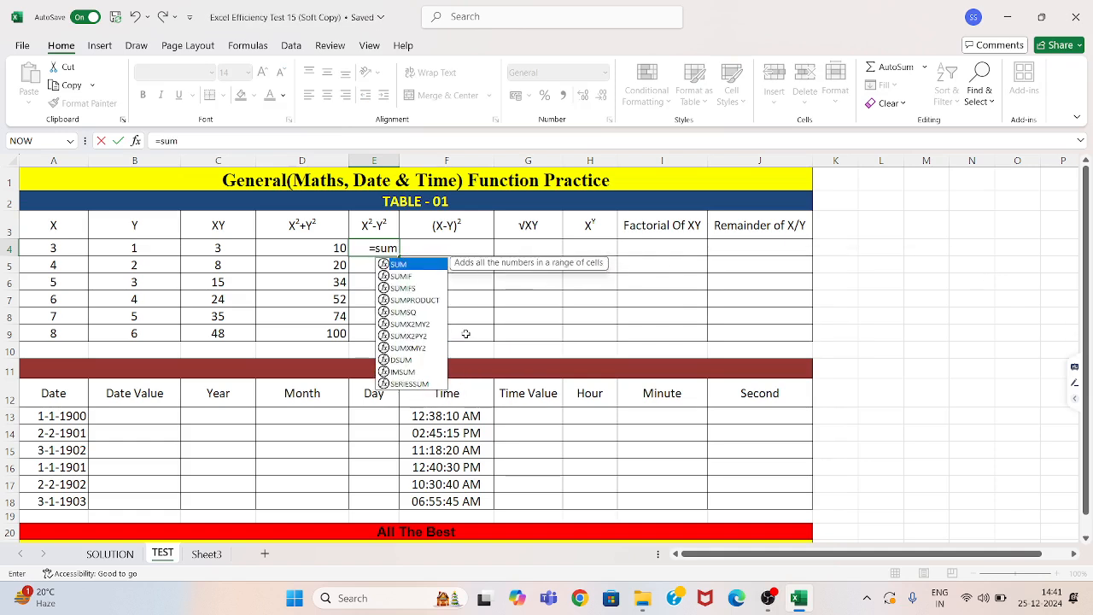
pyautogui.write('x2my2')
pyautogui.press('Tab')
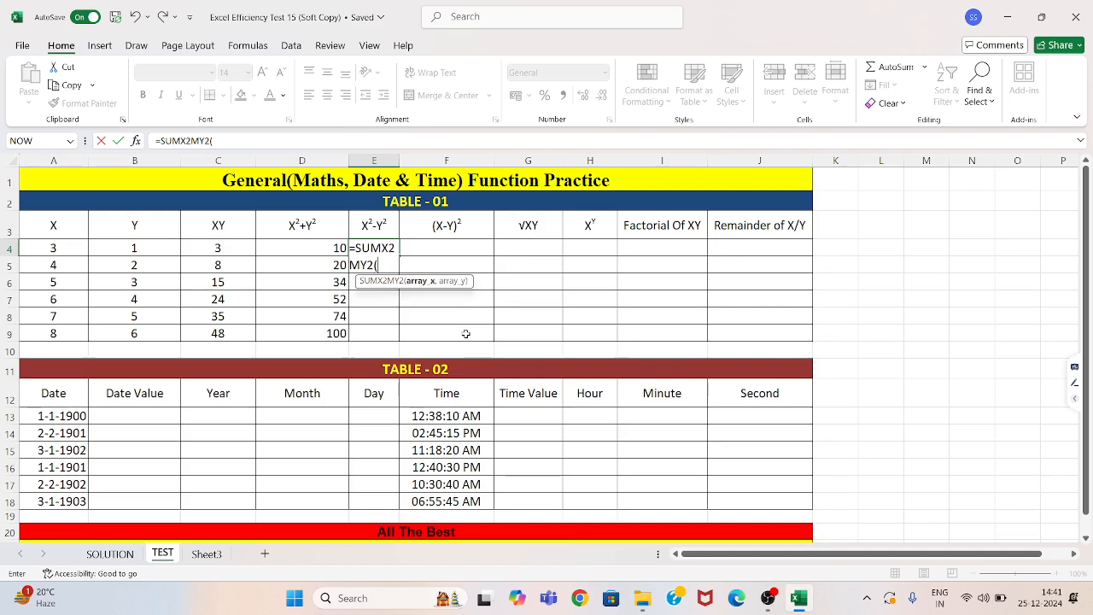
pyautogui.click(74, 247)
pyautogui.write(',')
pyautogui.click(116, 246)
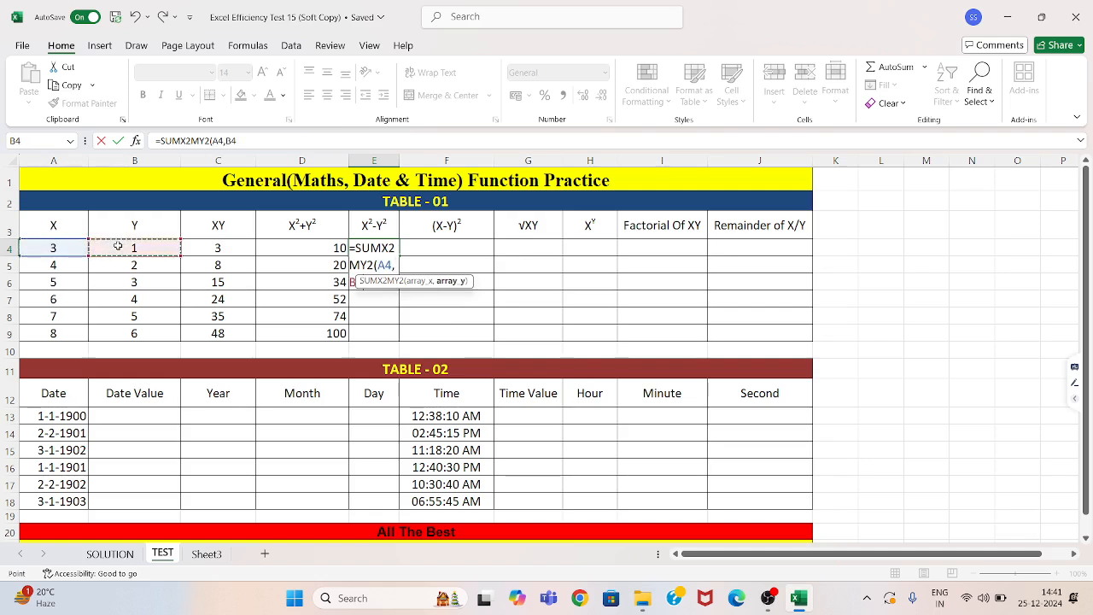
pyautogui.write(')')
pyautogui.press('Return')
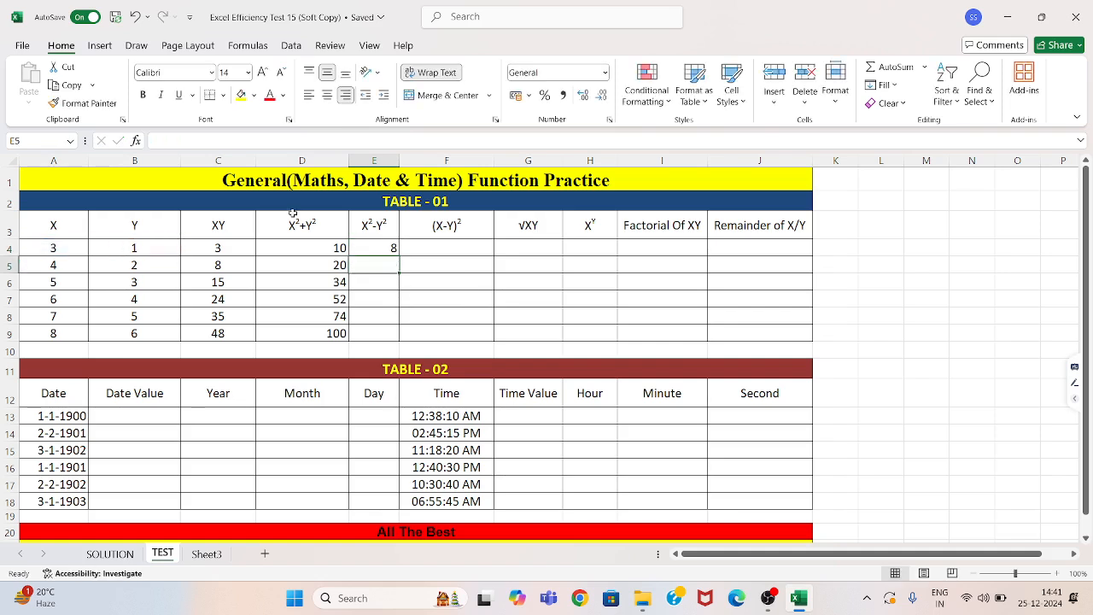
pyautogui.click(394, 248)
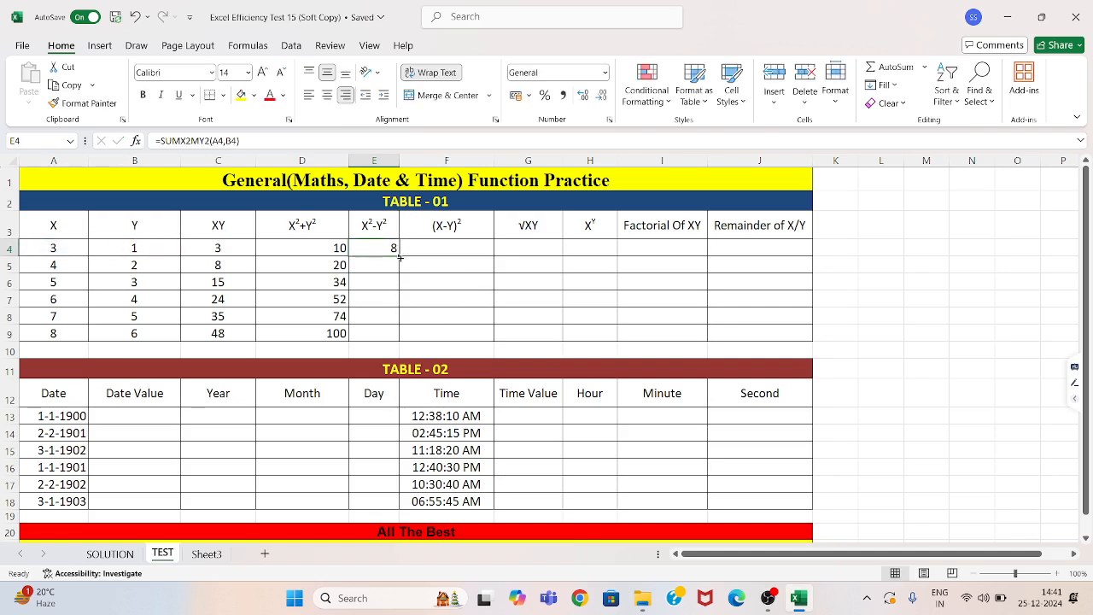
pyautogui.doubleClick(399, 256)
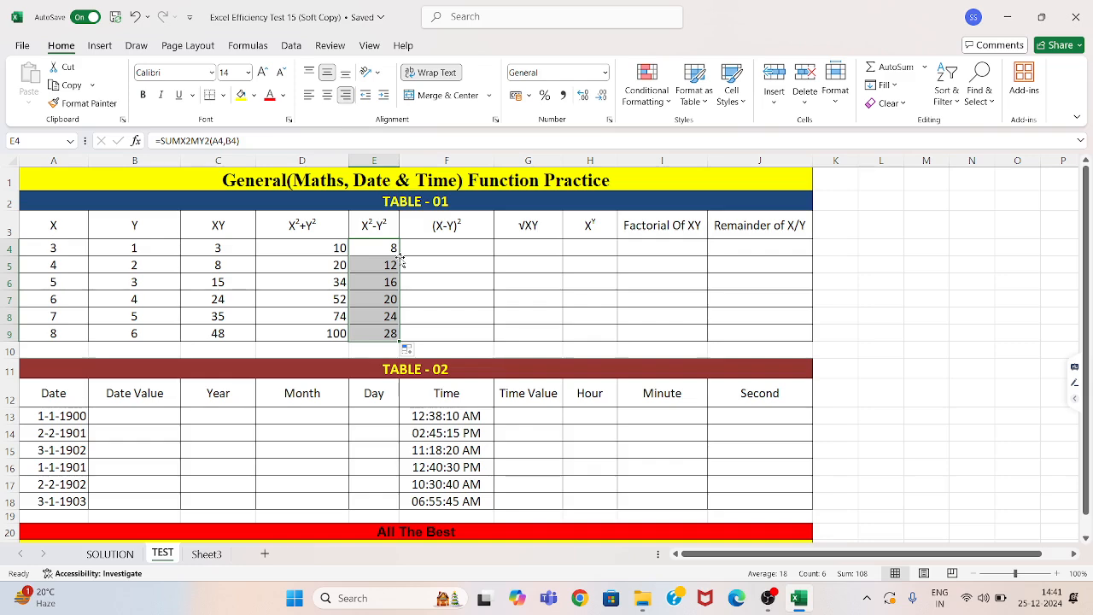
# Step: Enlarge the font of D4:E4 to 18 points and review the formula in E4
pyautogui.moveTo(311, 247); pyautogui.dragTo(363, 247)
pyautogui.click(265, 74)
pyautogui.click(265, 74)
pyautogui.click(380, 250)
pyautogui.doubleClick(378, 253)
pyautogui.press('Escape')
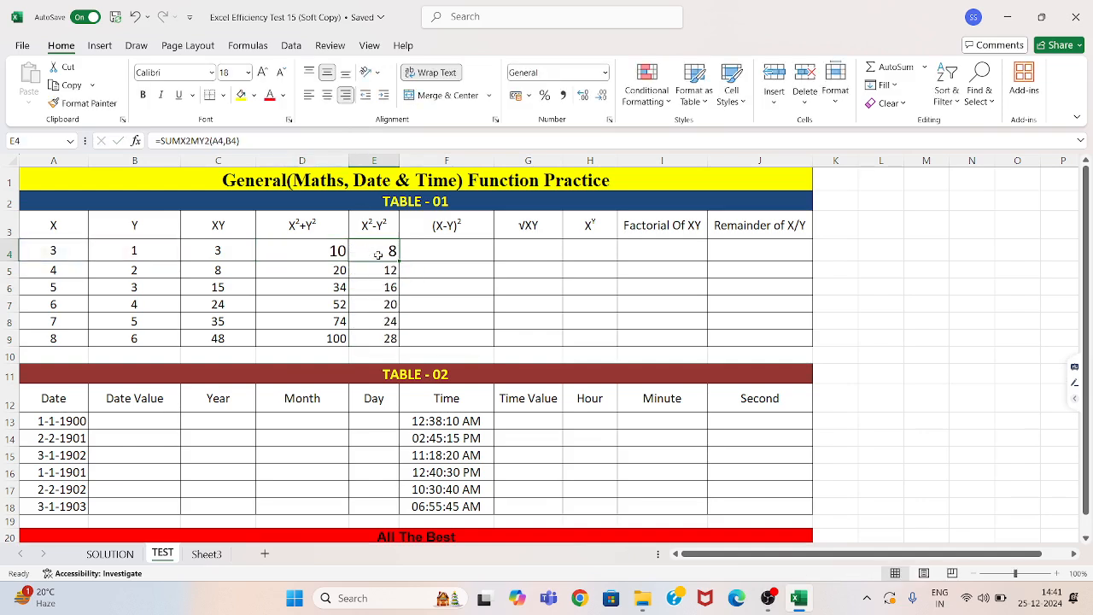
# Step: Check the formulas in E4 and D4 of Table 01 on the SOLUTION sheet, and return to the TEST sheet
pyautogui.click(109, 555)
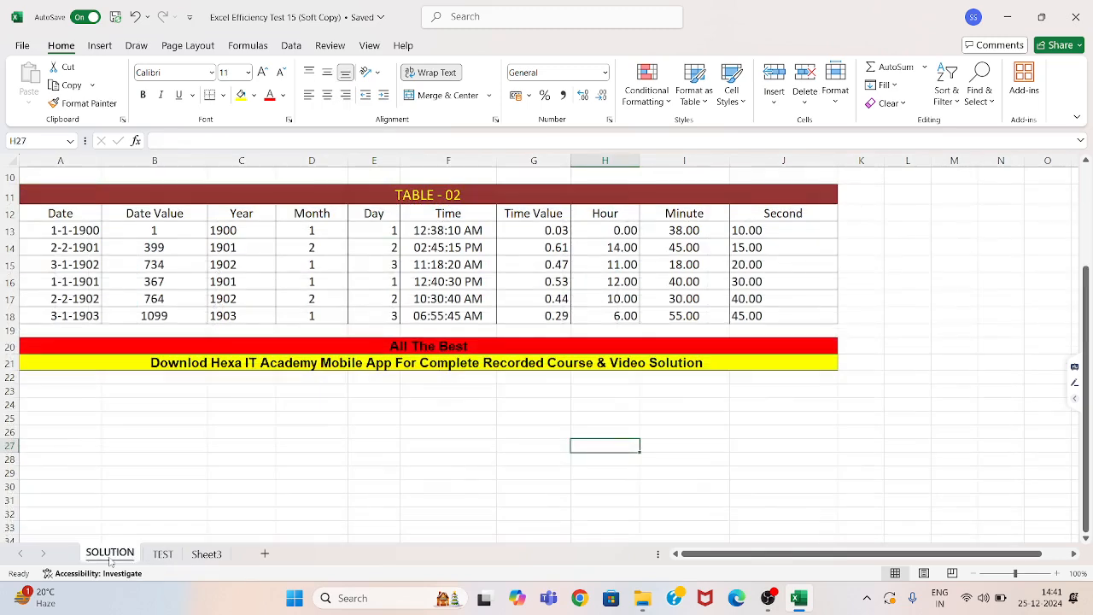
pyautogui.moveTo(1085, 295); pyautogui.dragTo(1085, 196)
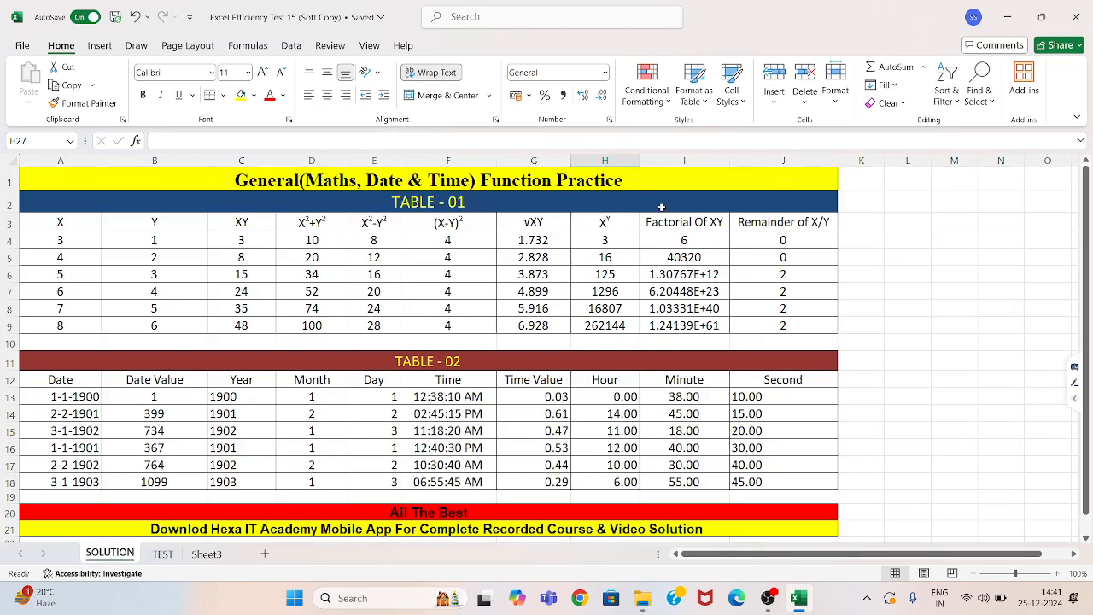
pyautogui.click(389, 243)
pyautogui.doubleClick(388, 242)
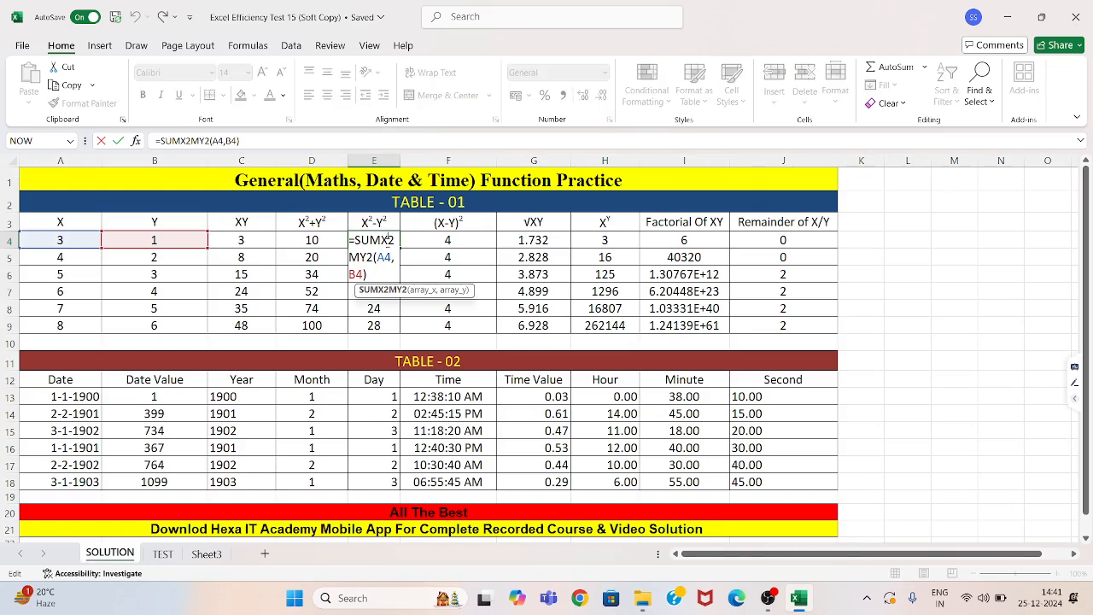
pyautogui.press('Escape')
pyautogui.doubleClick(296, 240)
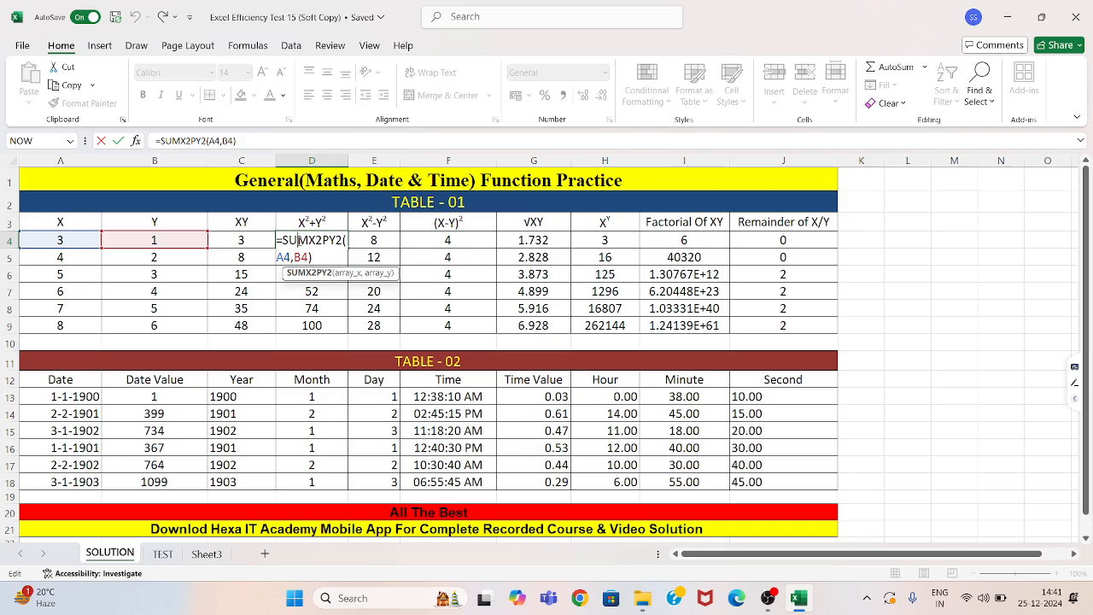
pyautogui.press('Escape')
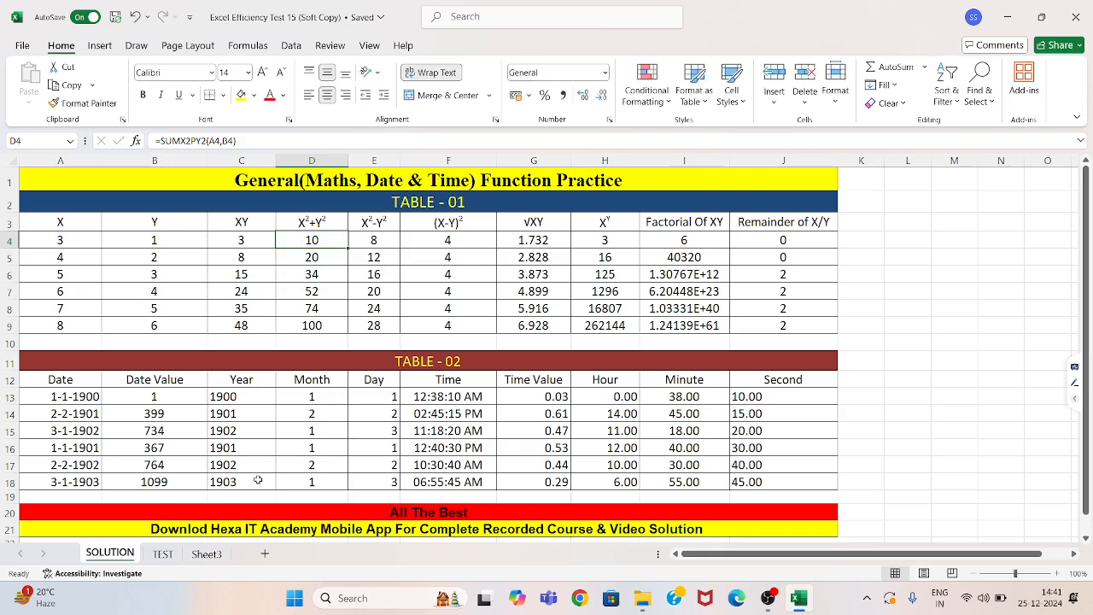
pyautogui.click(163, 560)
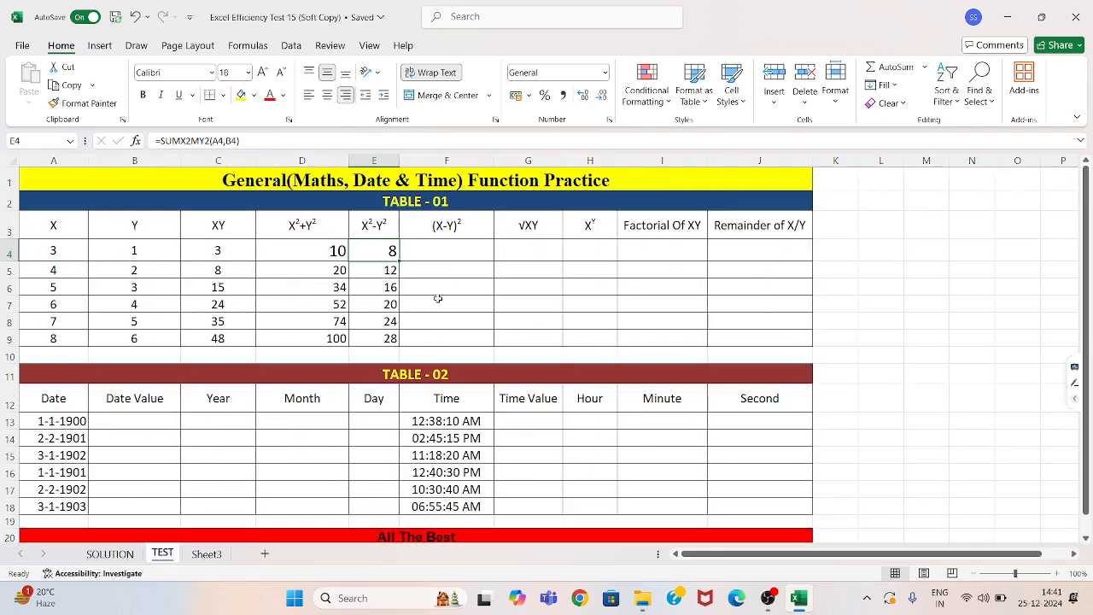
# Step: Enter =SUMXMY2(A4,B4) in F4 of the (X-Y)² column and fill it down to F9
pyautogui.click(455, 251)
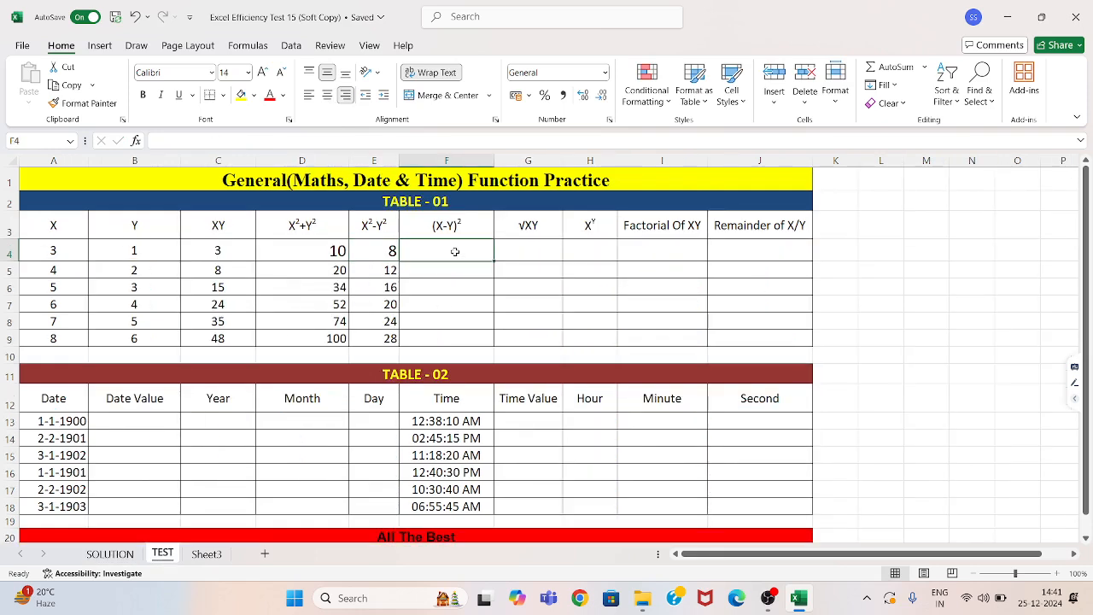
pyautogui.write('=su')
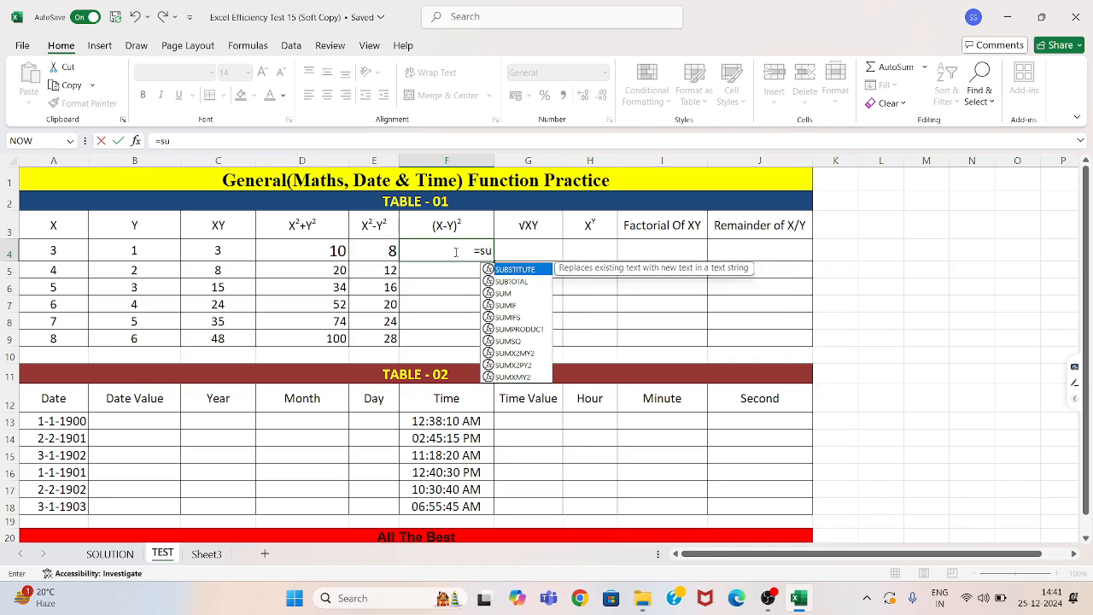
pyautogui.write('mx,y')
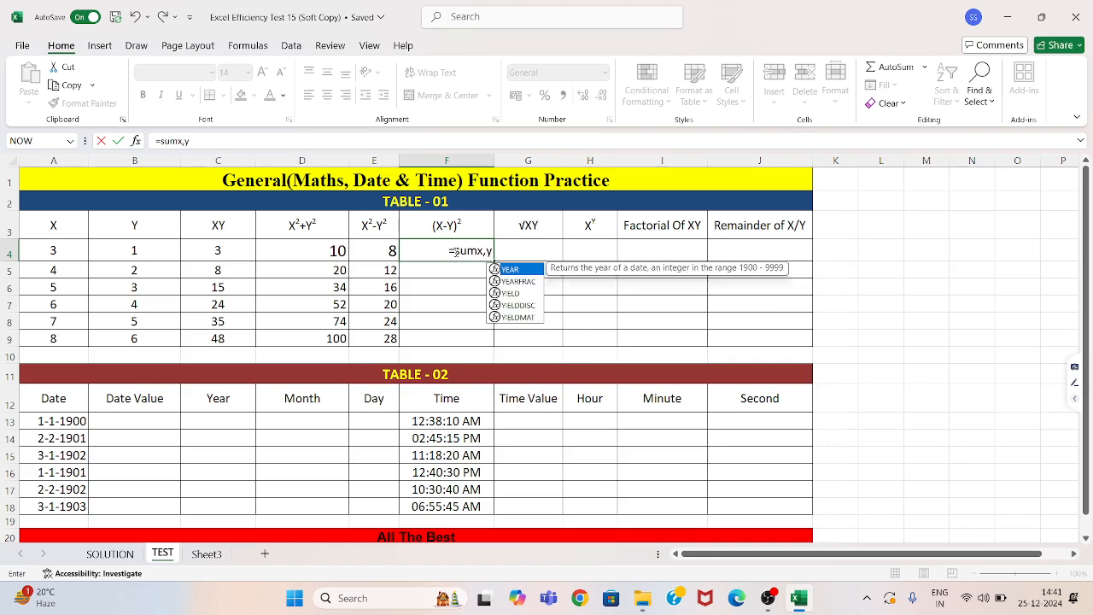
pyautogui.press('Tab')
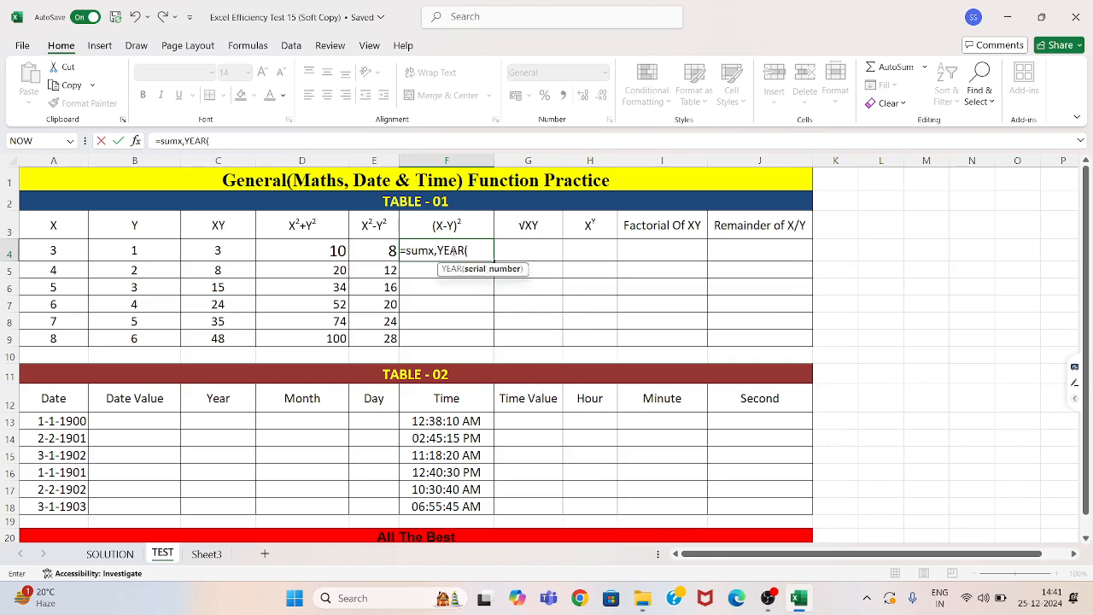
pyautogui.press('BackSpace')
pyautogui.press('BackSpace')
pyautogui.press('BackSpace')
pyautogui.press('BackSpace')
pyautogui.press('BackSpace')
pyautogui.press('BackSpace')
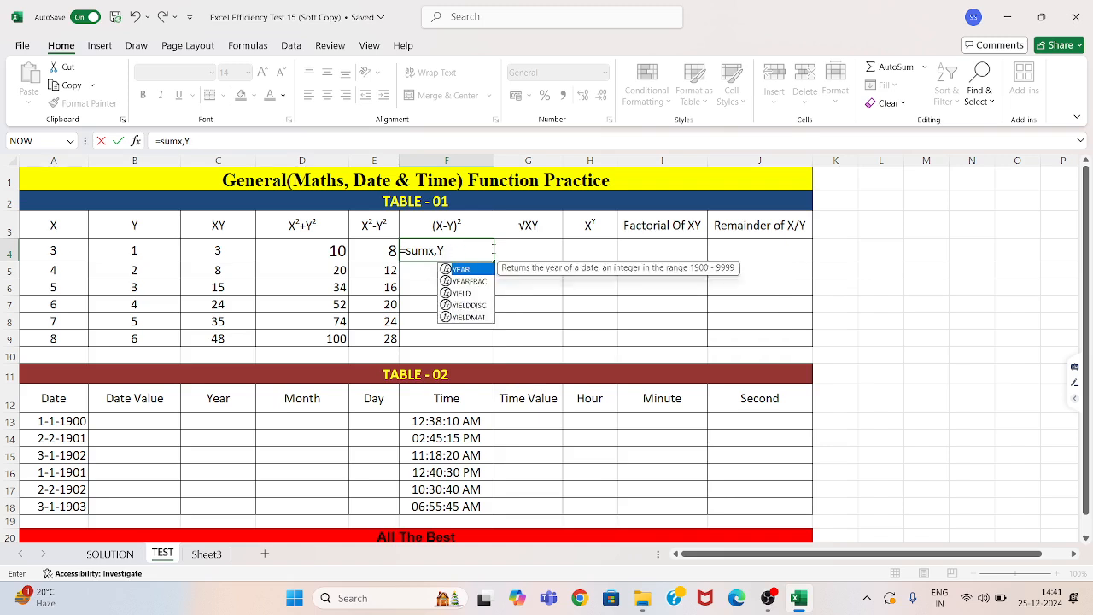
pyautogui.write('m')
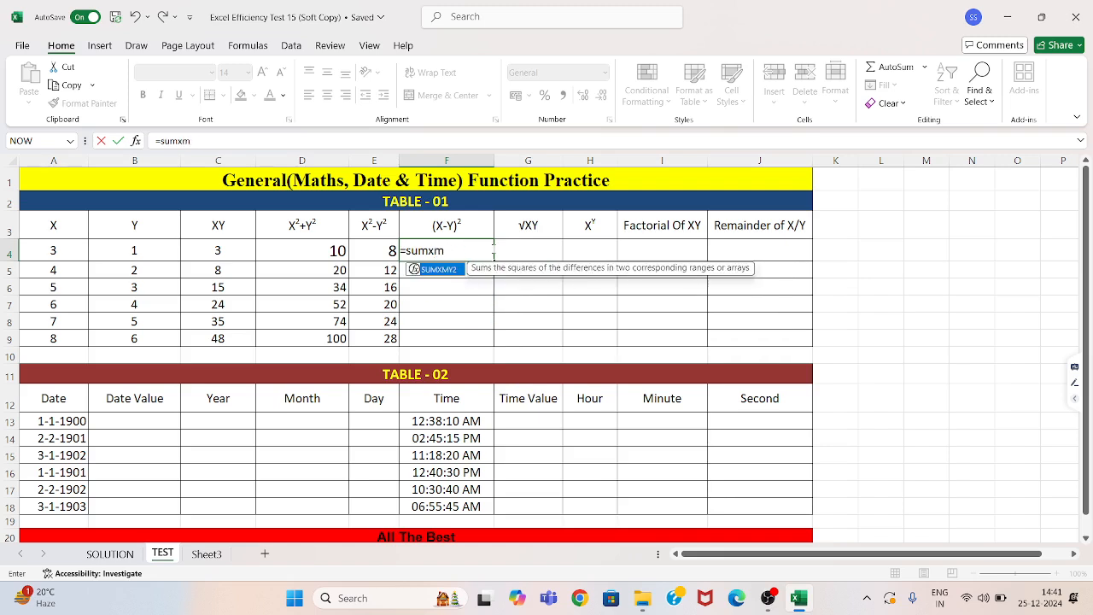
pyautogui.write('y2')
pyautogui.press('Tab')
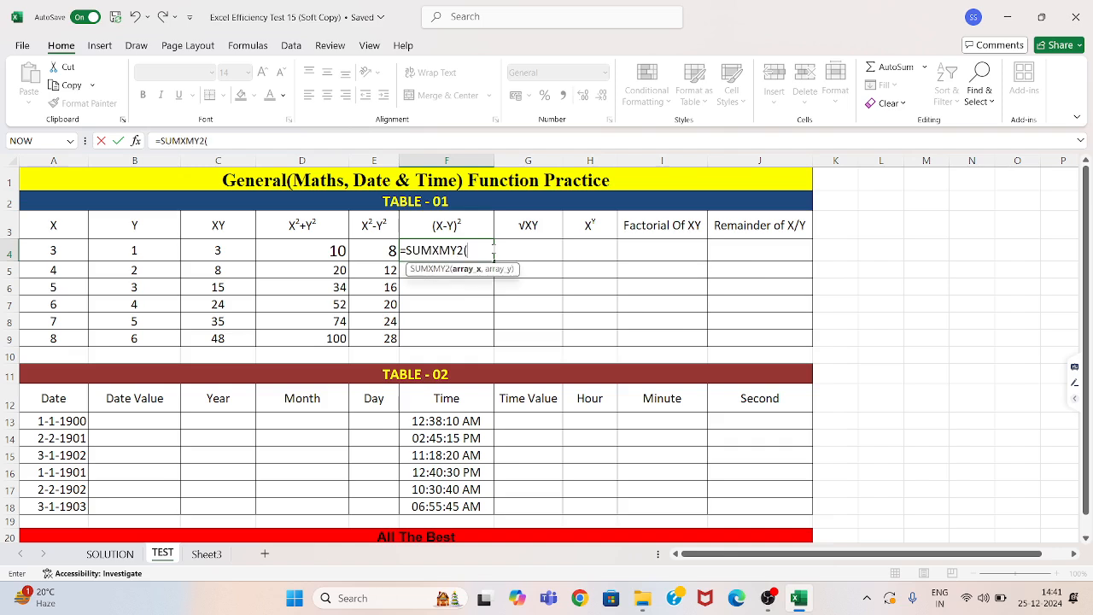
pyautogui.click(79, 248)
pyautogui.write(',')
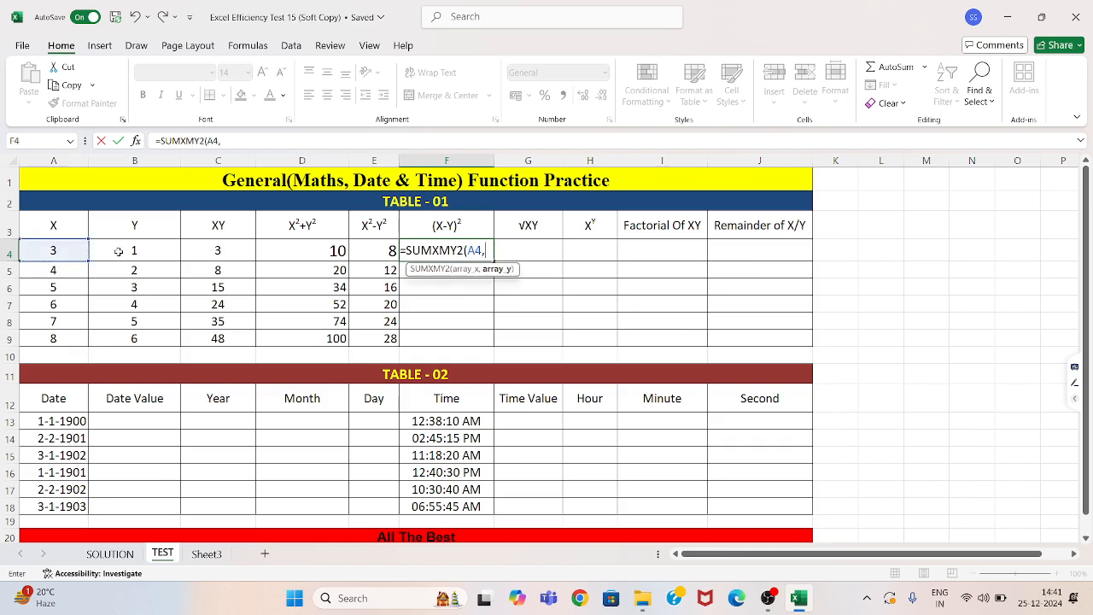
pyautogui.click(118, 250)
pyautogui.press('Return')
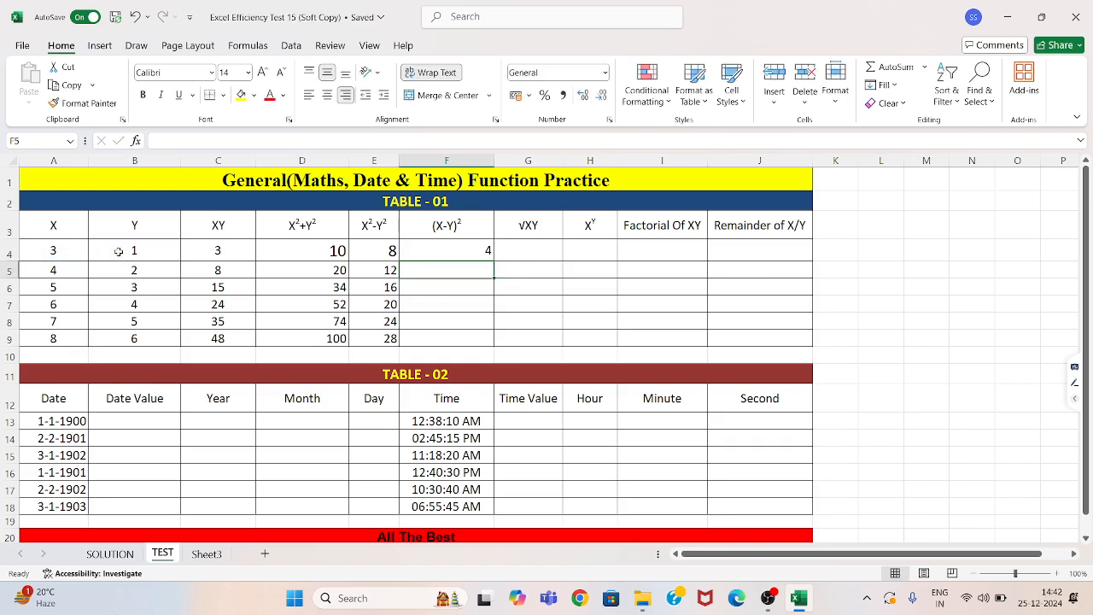
pyautogui.click(432, 248)
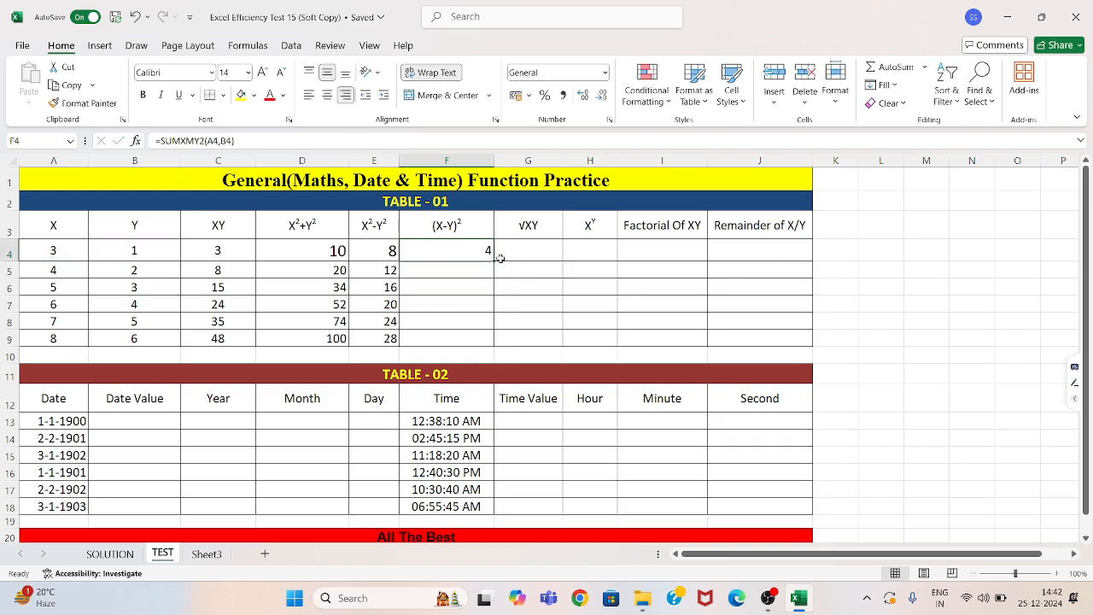
pyautogui.doubleClick(493, 260)
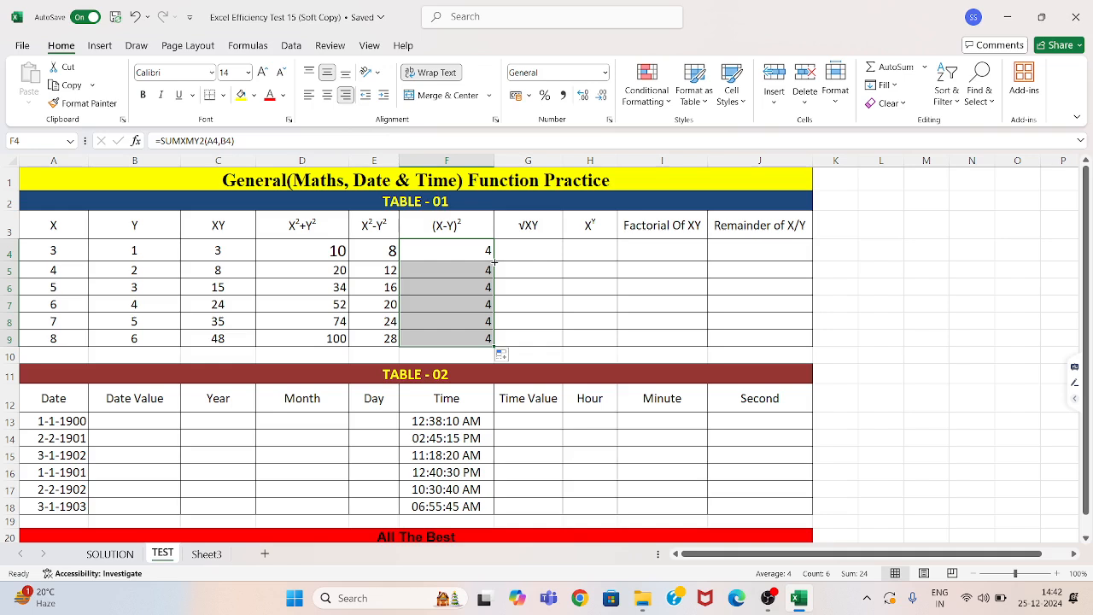
# Step: Enter =SQRT(C4) in G4 of the √XY column and fill it down to G9
pyautogui.click(514, 253)
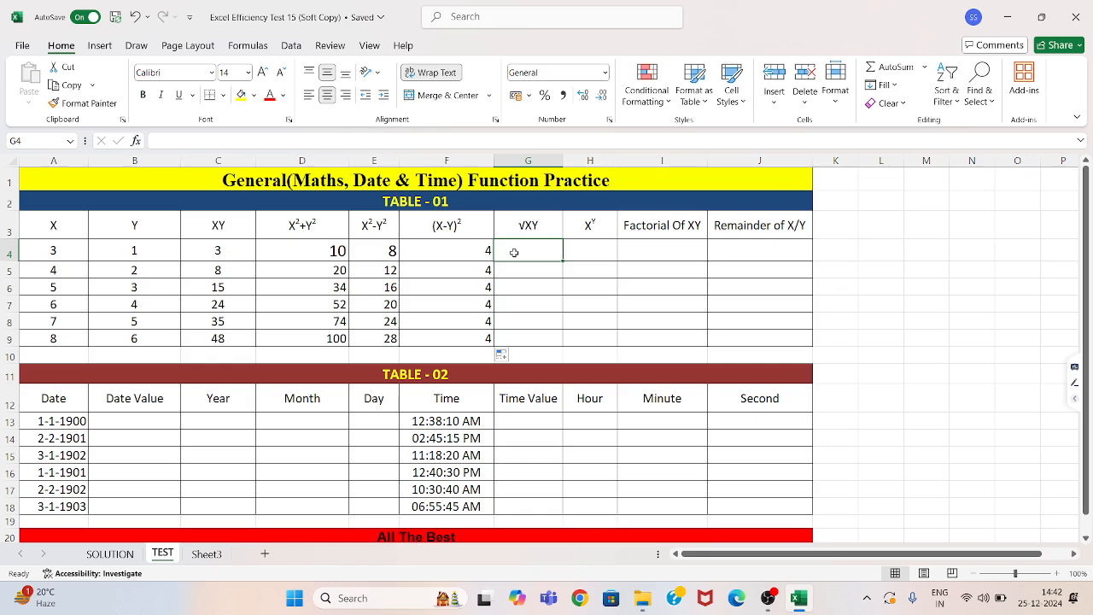
pyautogui.write('=sq')
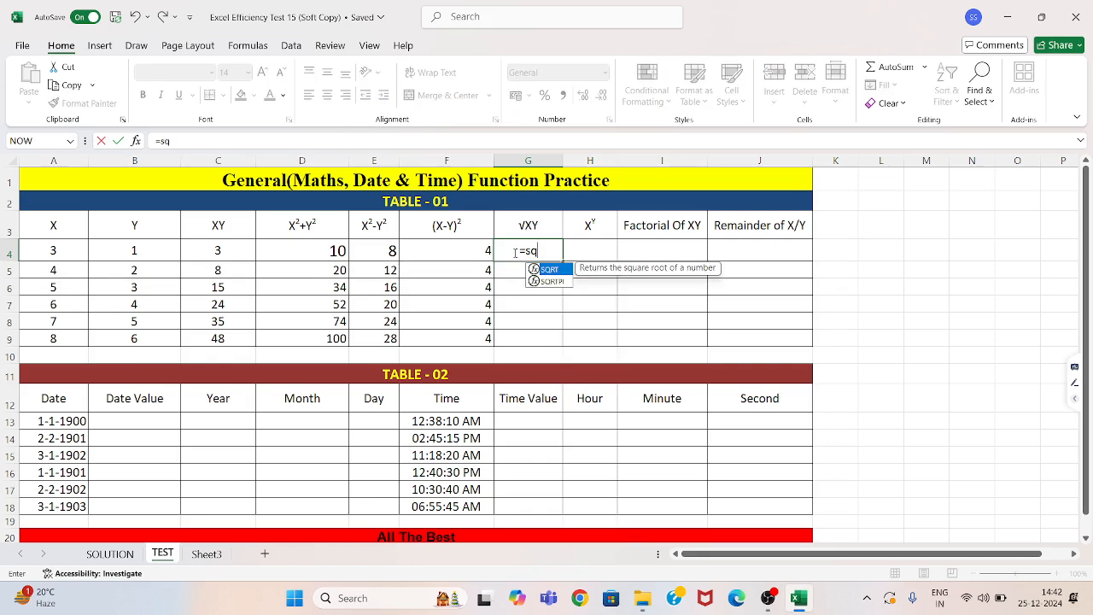
pyautogui.write('rt')
pyautogui.press('Tab')
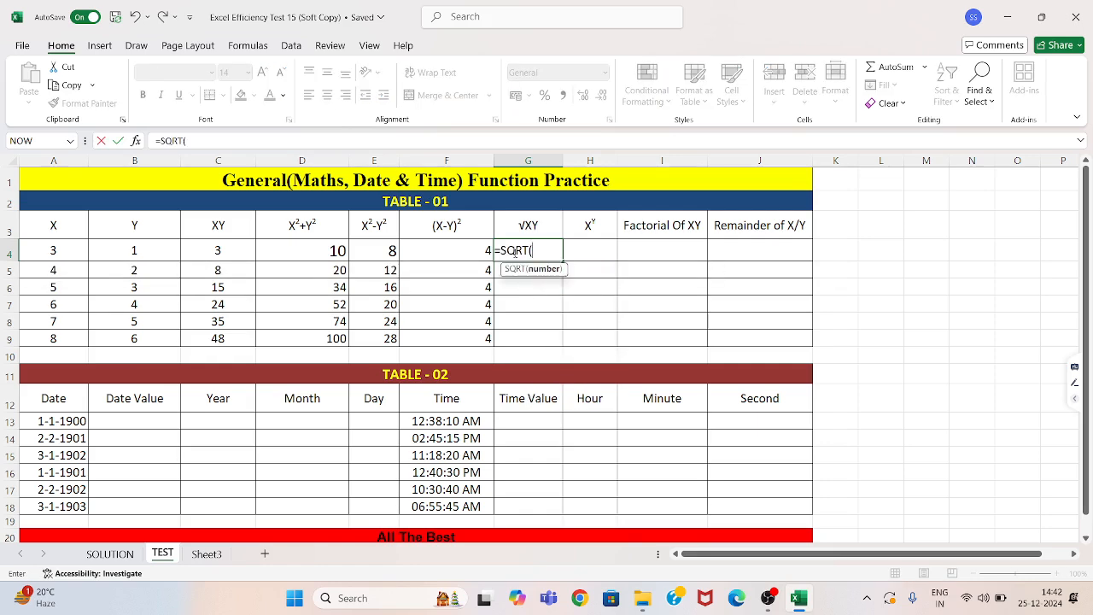
pyautogui.click(211, 247)
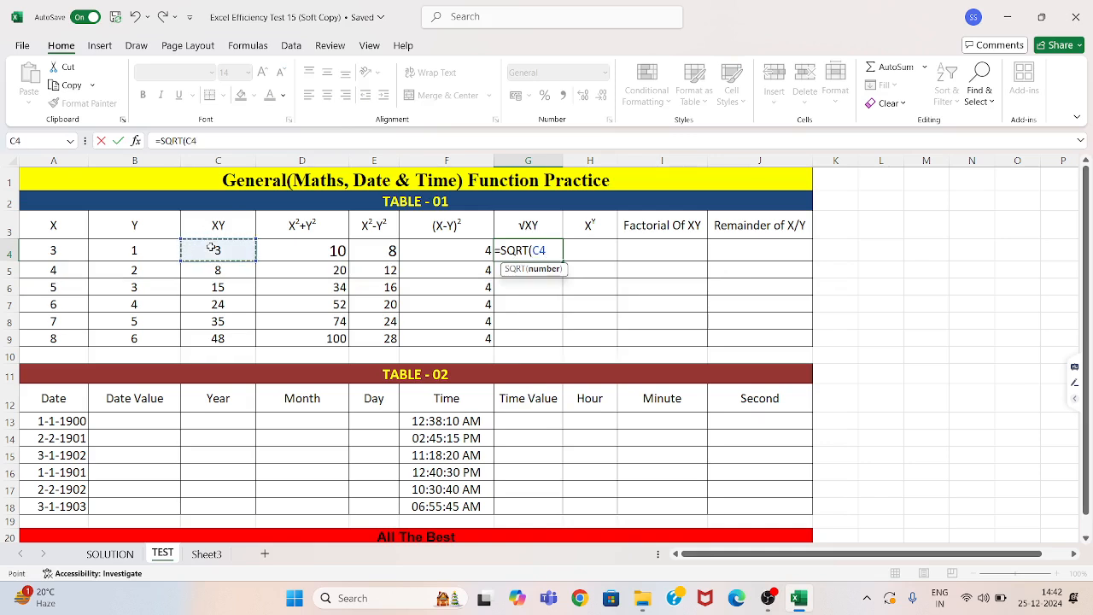
pyautogui.press('Return')
pyautogui.click(499, 245)
pyautogui.doubleClick(571, 260)
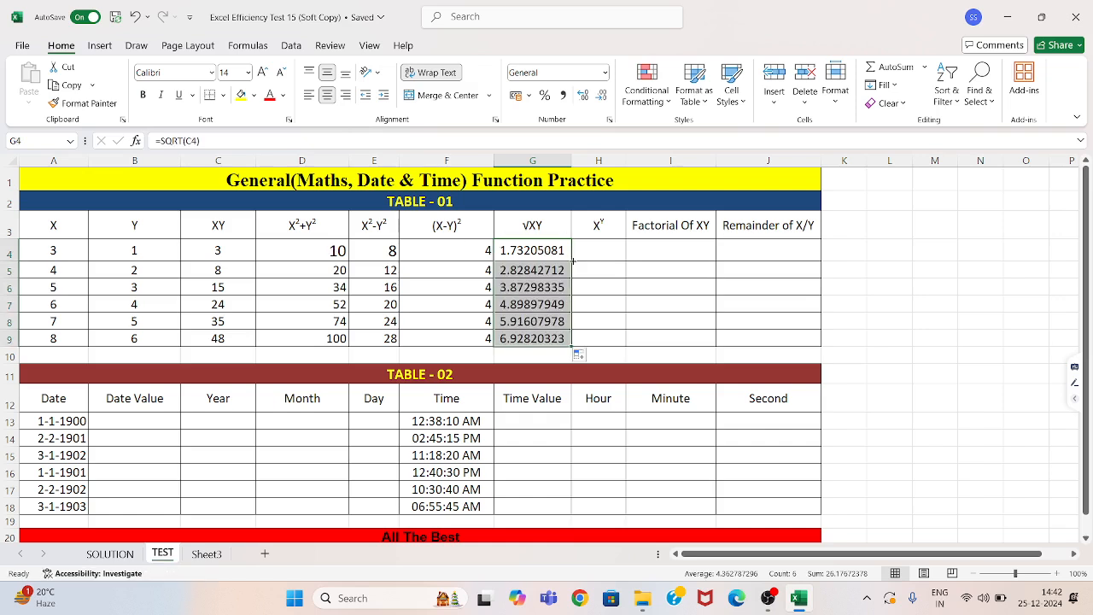
# Step: Enter =POWER(A4,B4) in H4 of the X^Y column and fill it down to H9
pyautogui.click(613, 251)
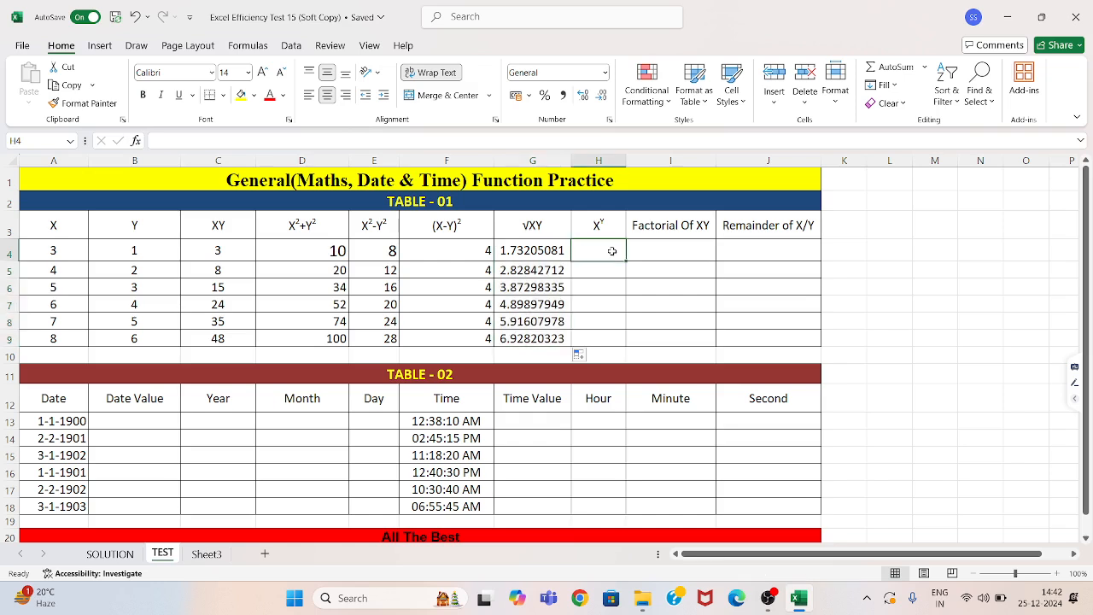
pyautogui.write('=po')
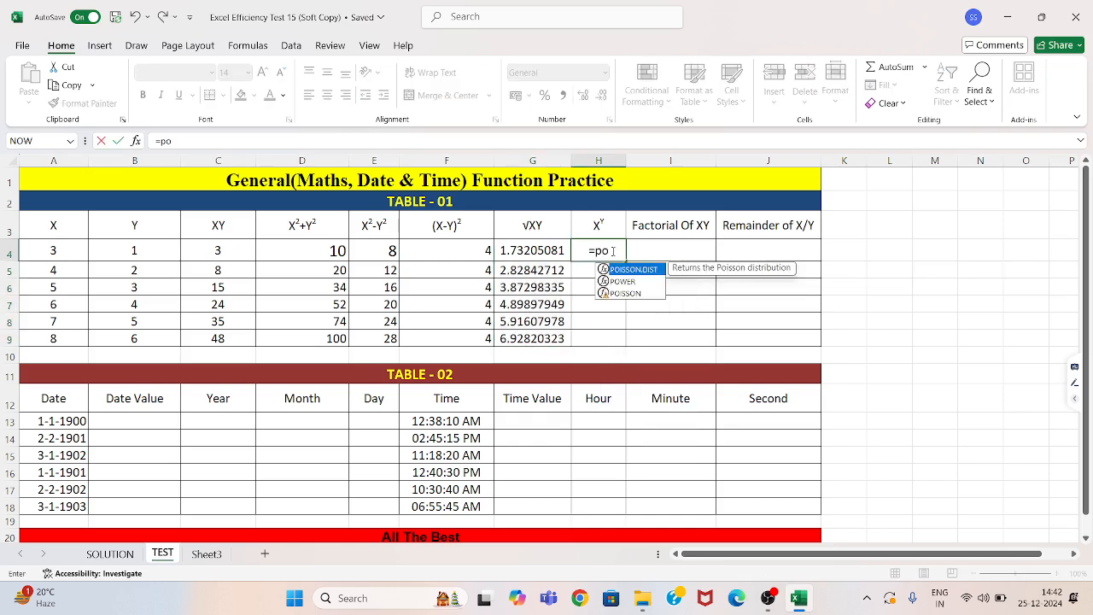
pyautogui.write('we')
pyautogui.press('Tab')
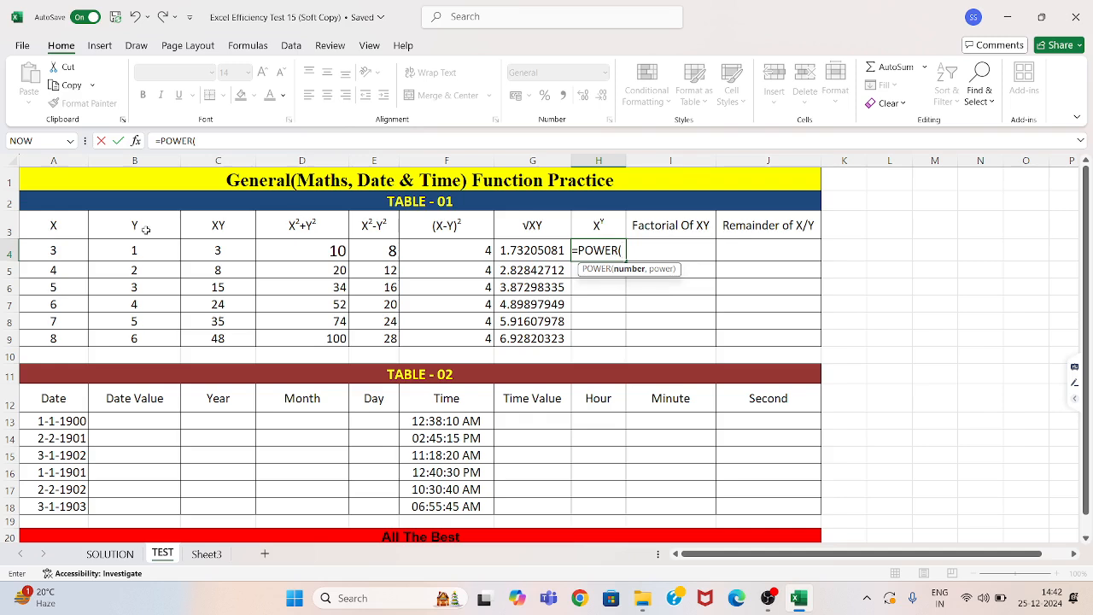
pyautogui.click(54, 249)
pyautogui.write(',')
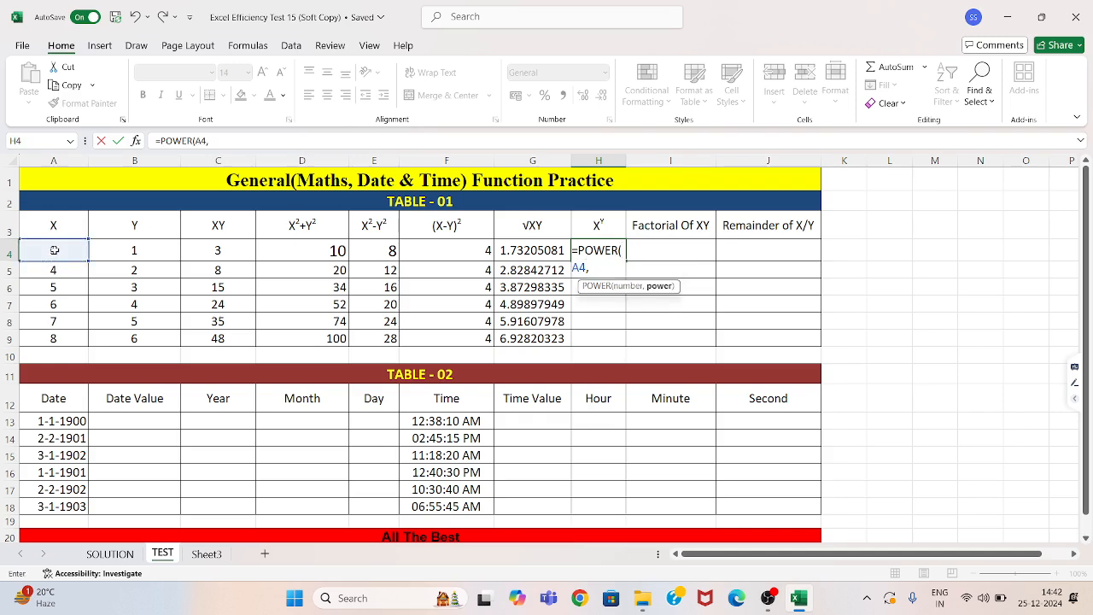
pyautogui.click(126, 250)
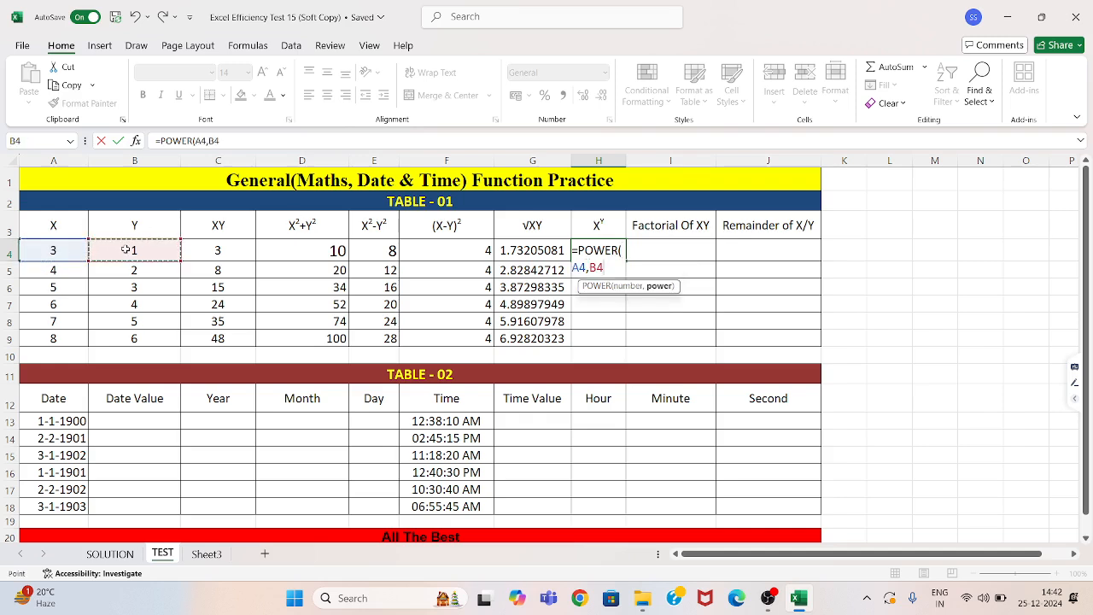
pyautogui.write(')')
pyautogui.press('Return')
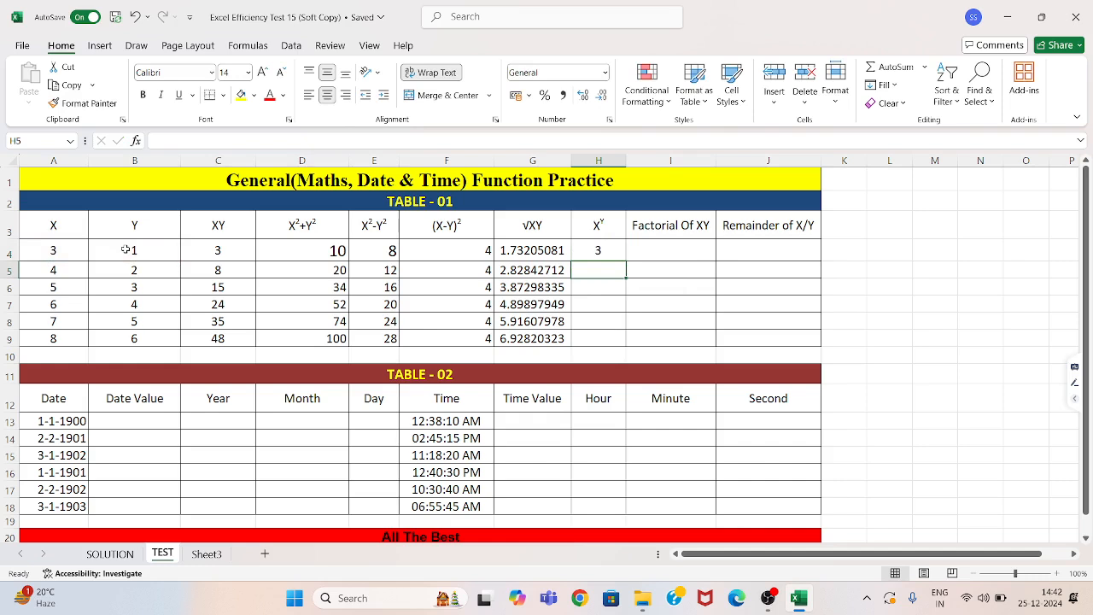
pyautogui.click(593, 249)
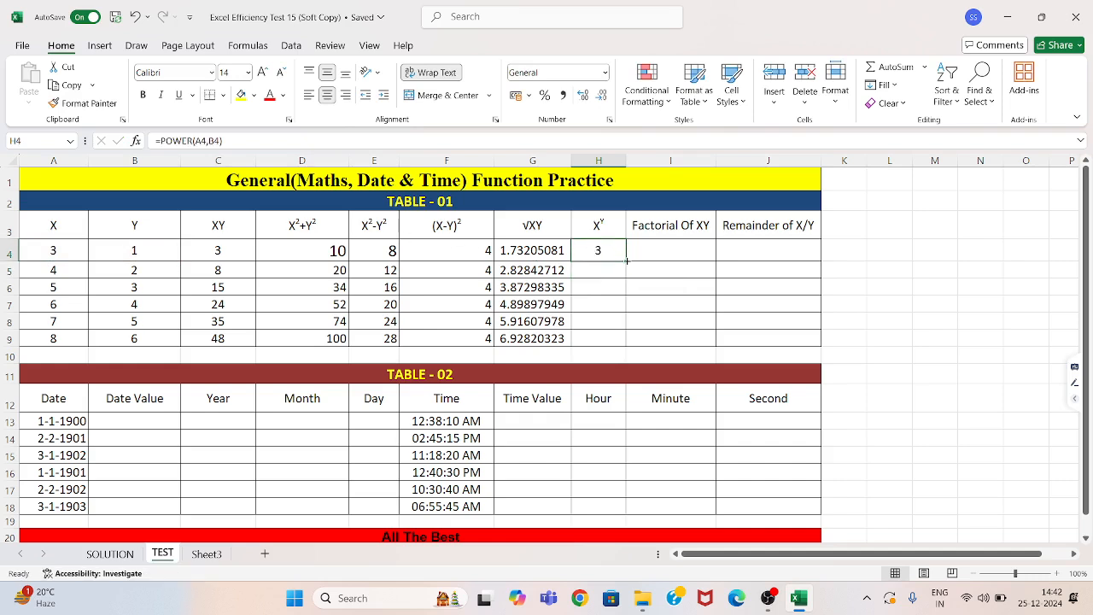
pyautogui.doubleClick(626, 261)
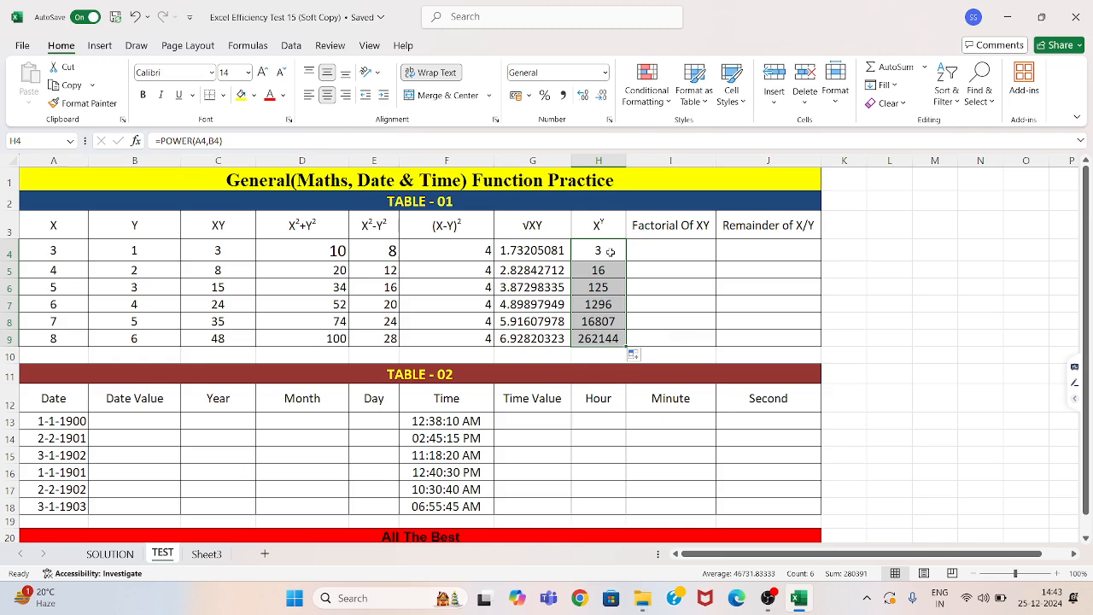
# Step: Replace the formula in H4 with =A4^B4, fill it down to H9, and check the formula in H9
pyautogui.doubleClick(611, 251)
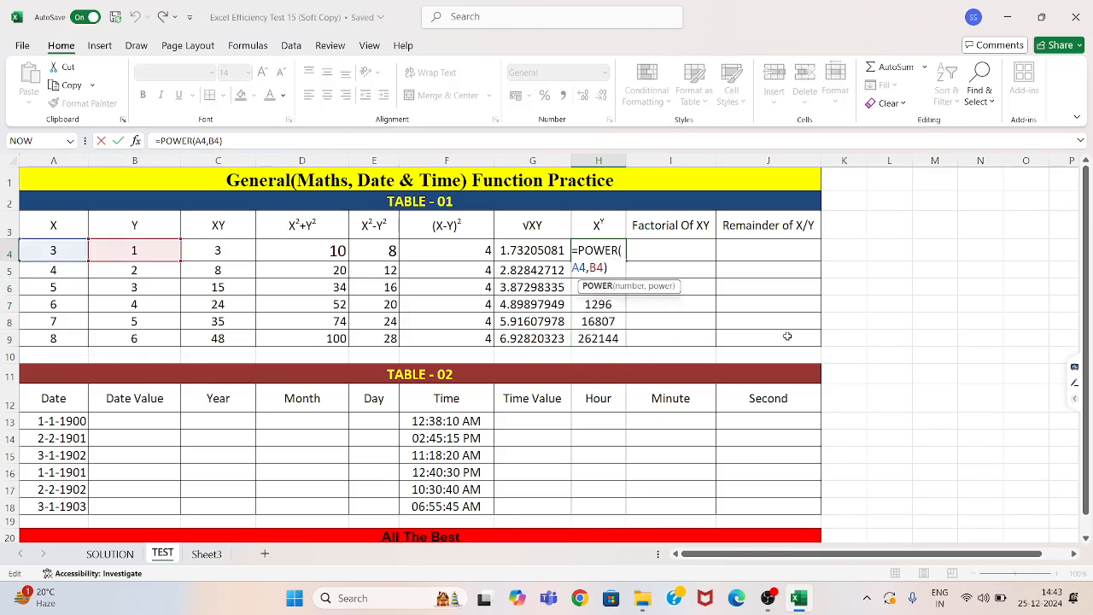
pyautogui.press('Escape')
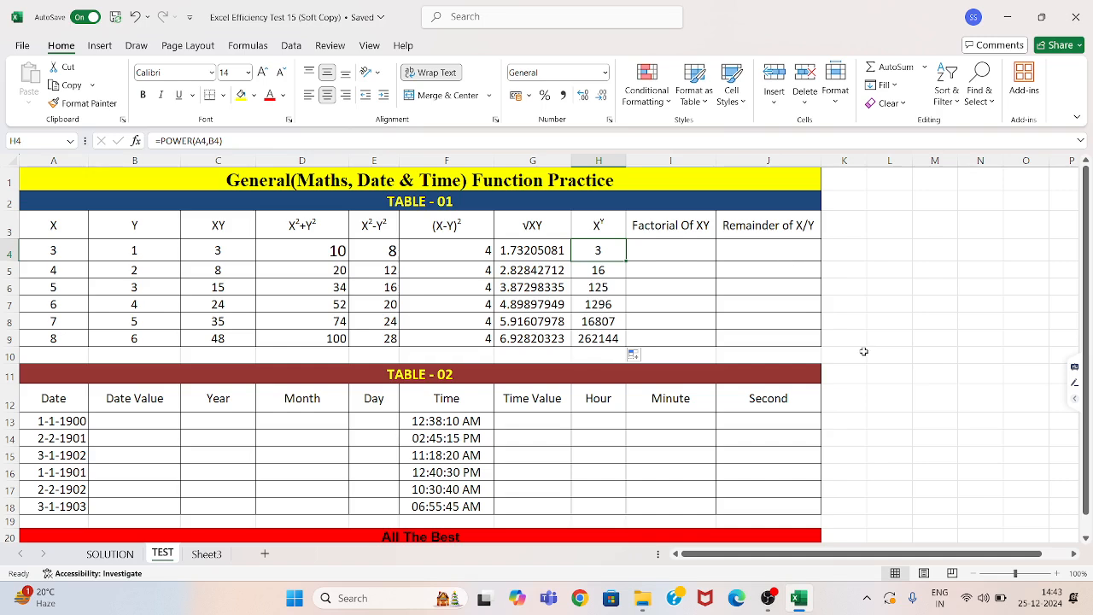
pyautogui.write('=2^')
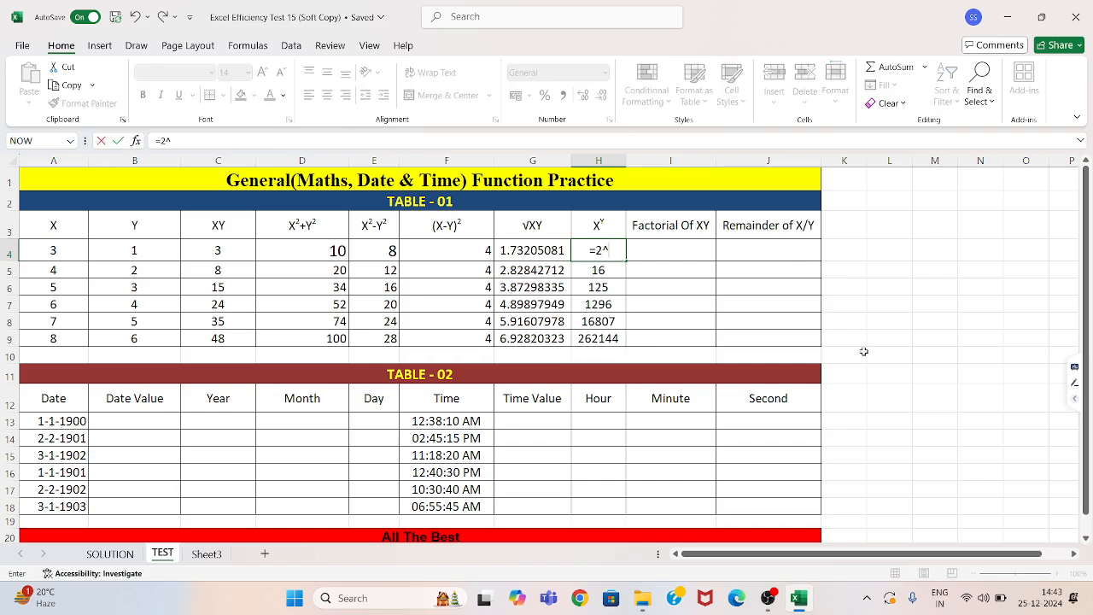
pyautogui.press('BackSpace')
pyautogui.press('BackSpace')
pyautogui.click(64, 250)
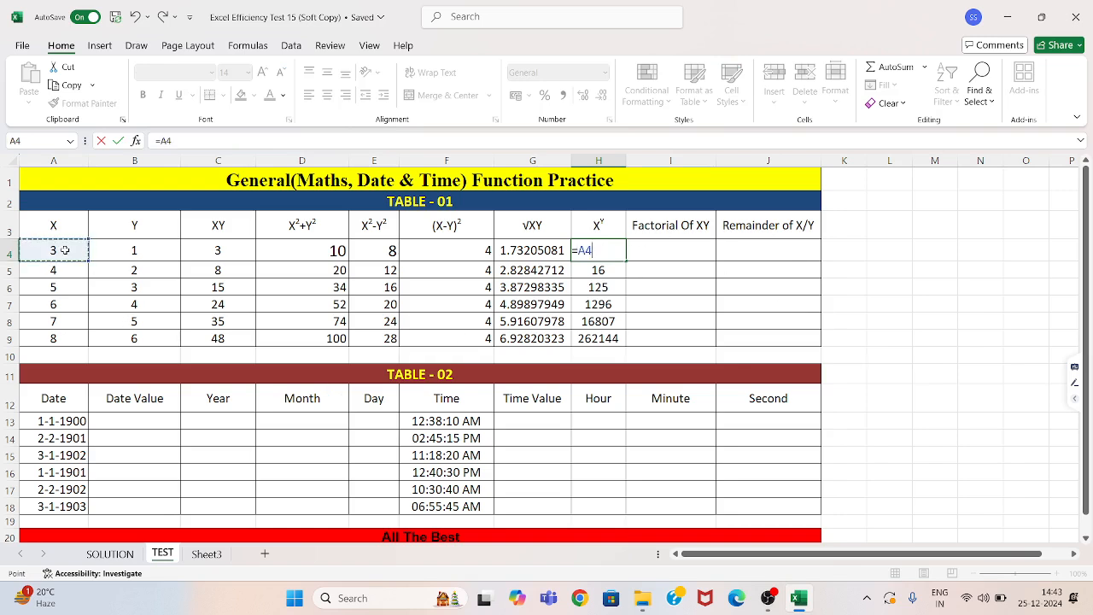
pyautogui.write('^')
pyautogui.click(135, 250)
pyautogui.press('Return')
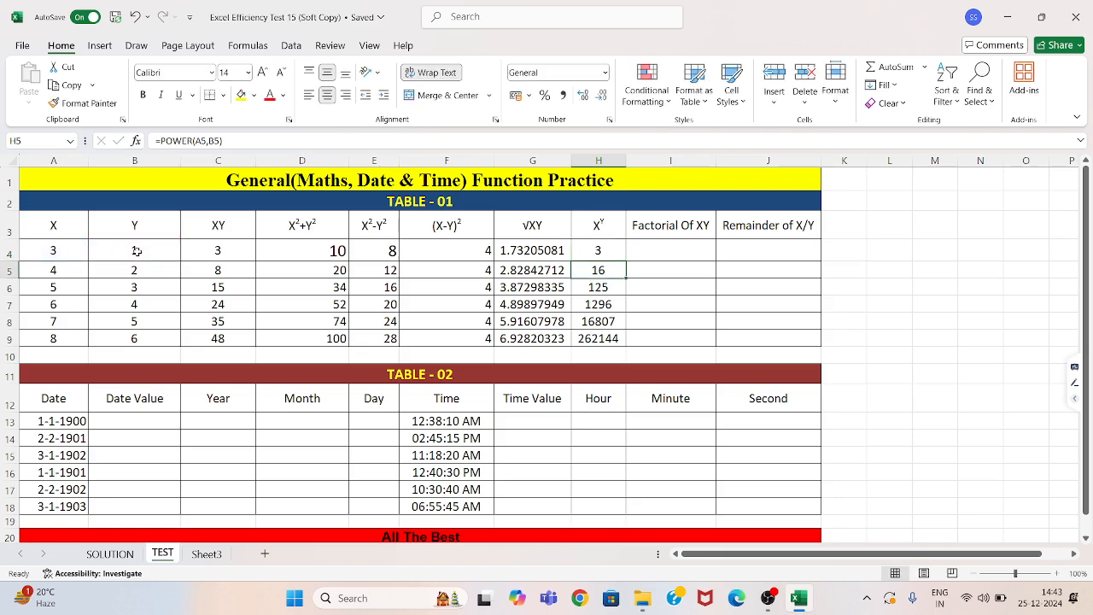
pyautogui.click(620, 252)
pyautogui.doubleClick(627, 263)
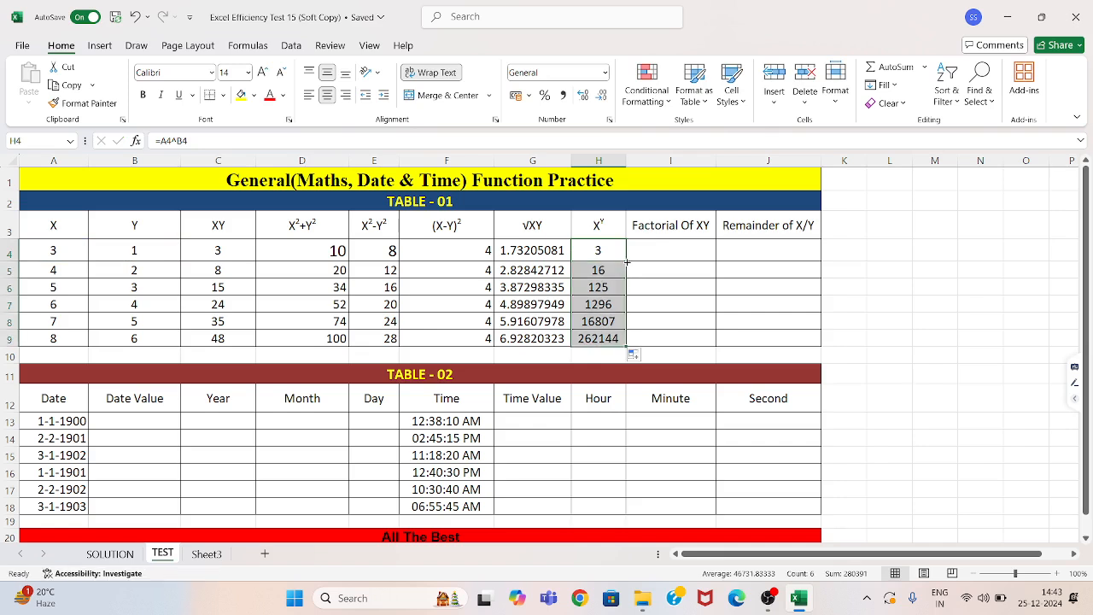
pyautogui.doubleClick(602, 337)
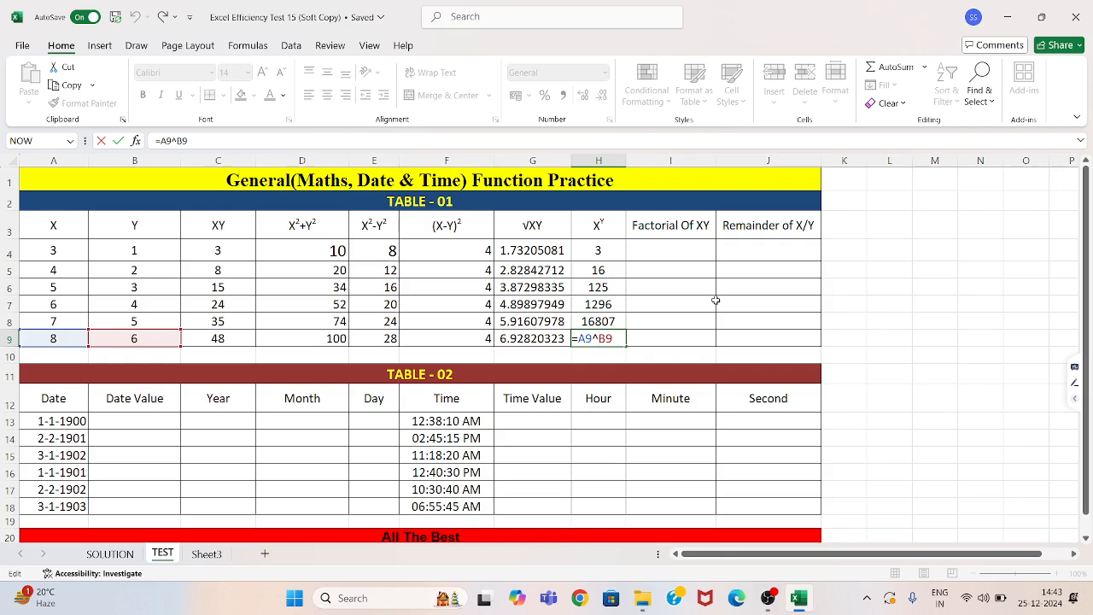
pyautogui.press('Escape')
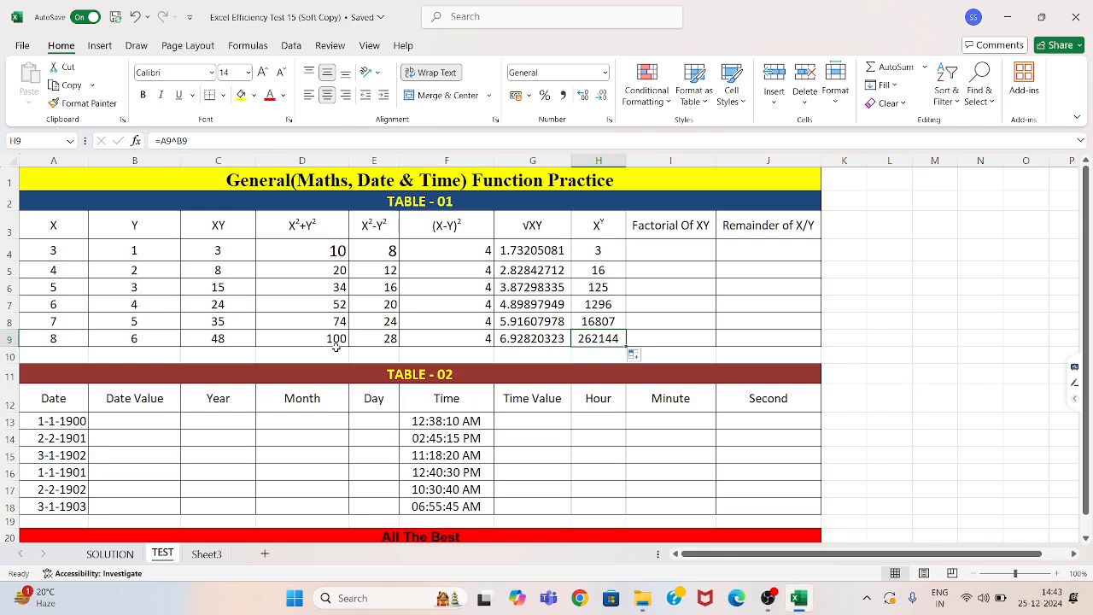
# Step: Try joining two sample names from B13 and C13 in D13 with =B13&C13, and clear the three test cells
pyautogui.click(143, 415)
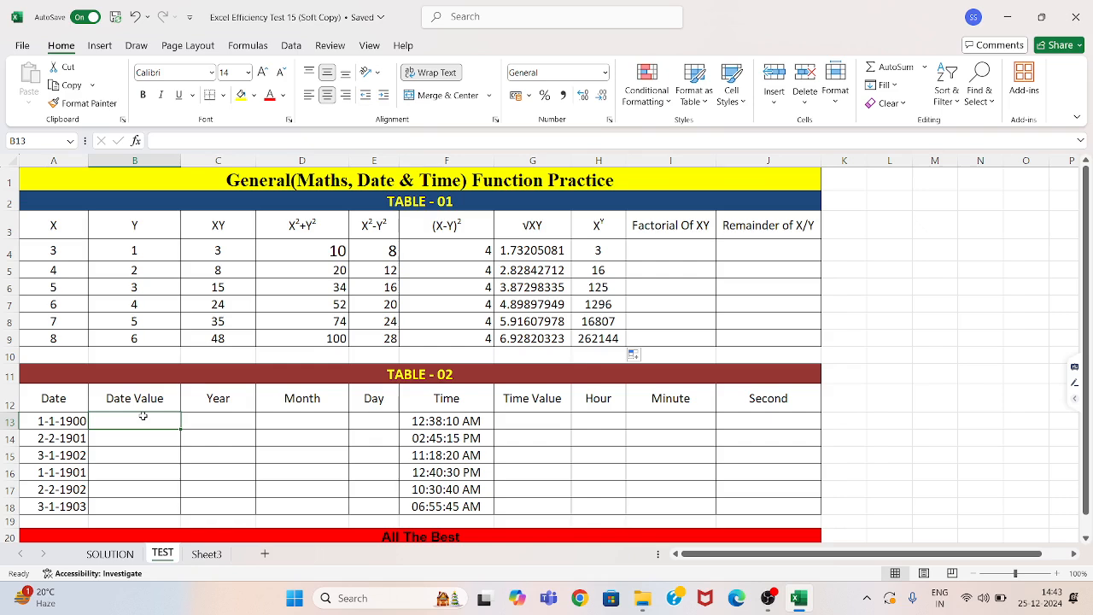
pyautogui.write('ram')
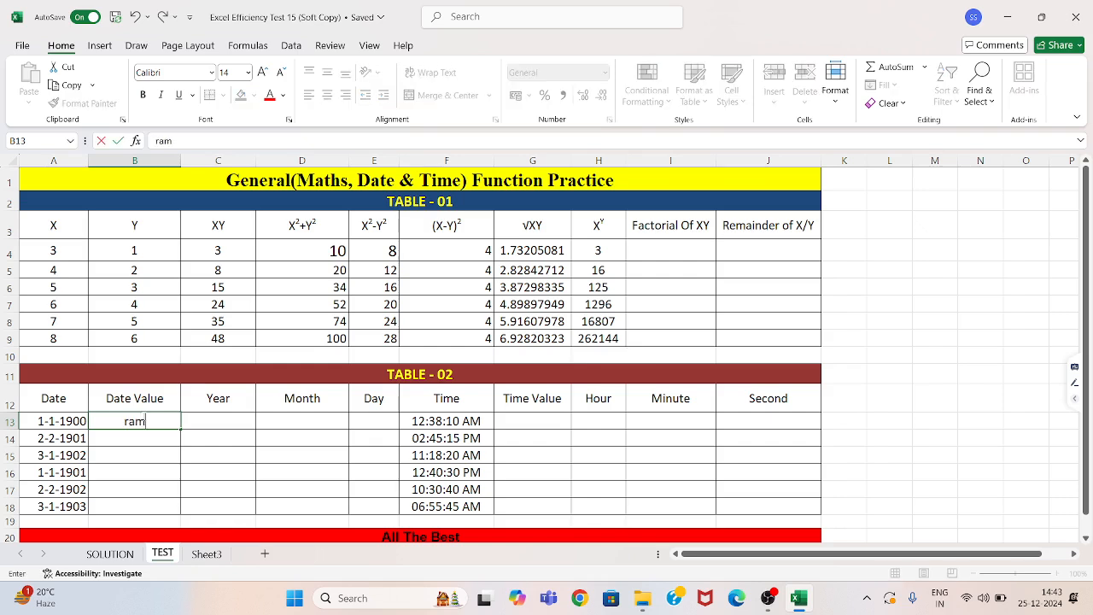
pyautogui.press('Tab')
pyautogui.write('shyam')
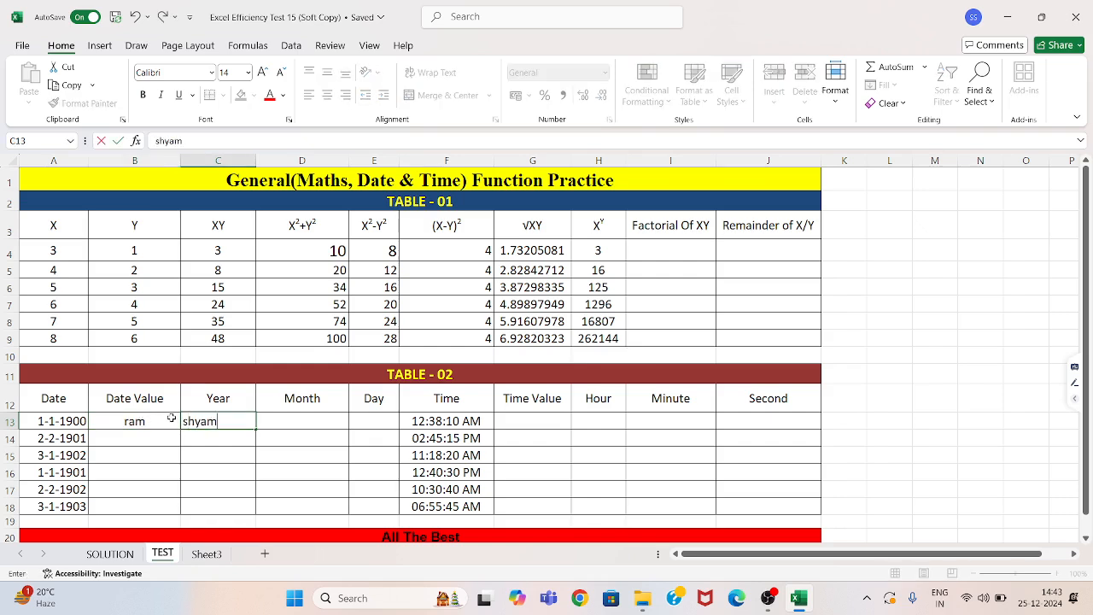
pyautogui.press('Tab')
pyautogui.write('=')
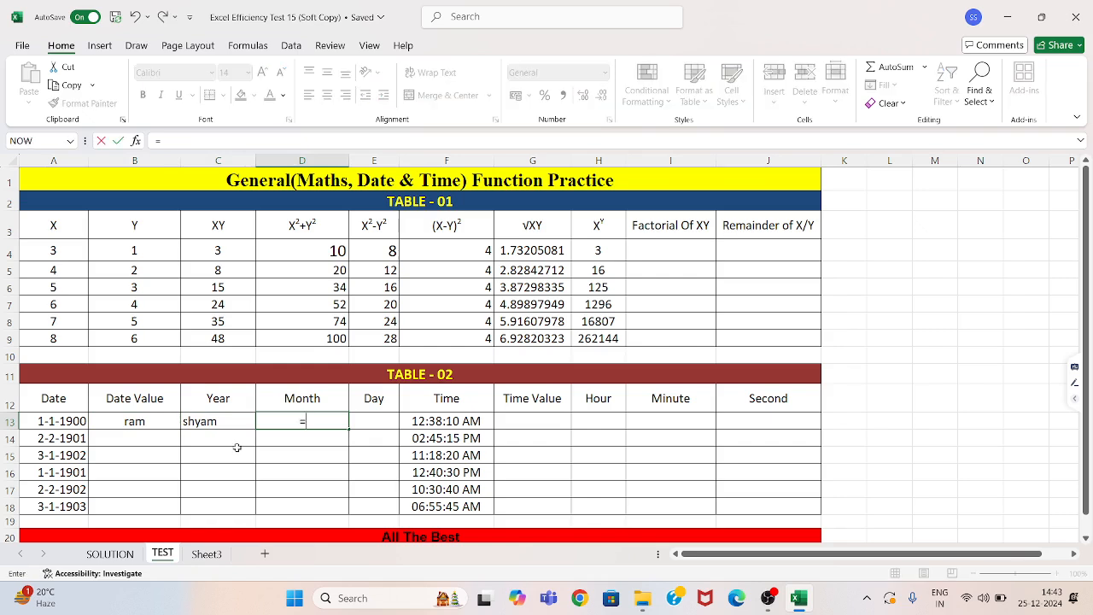
pyautogui.click(159, 421)
pyautogui.write('&')
pyautogui.click(192, 421)
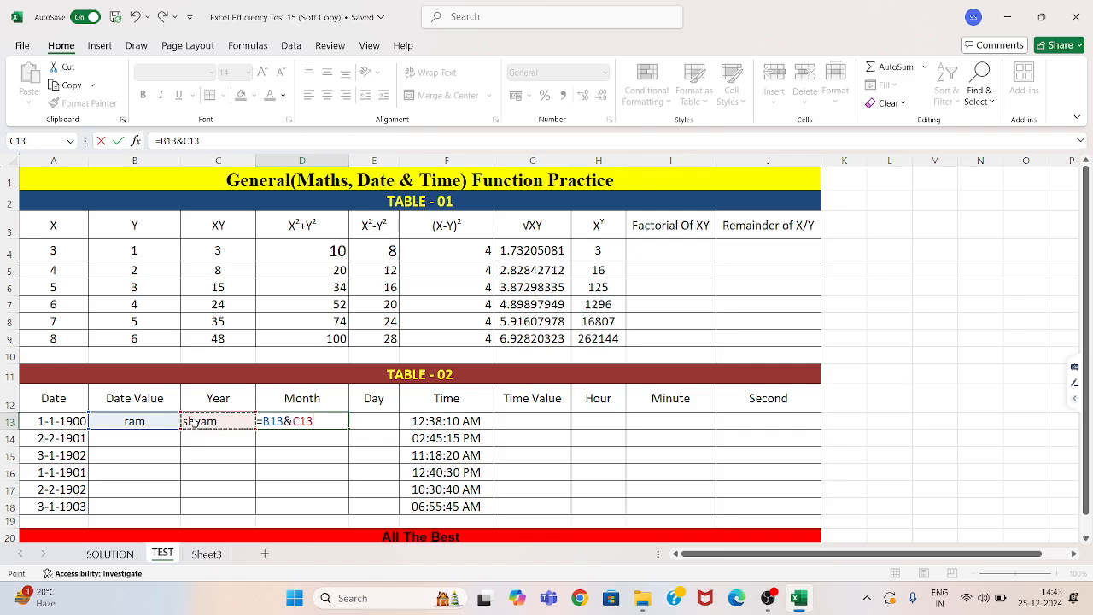
pyautogui.press('Return')
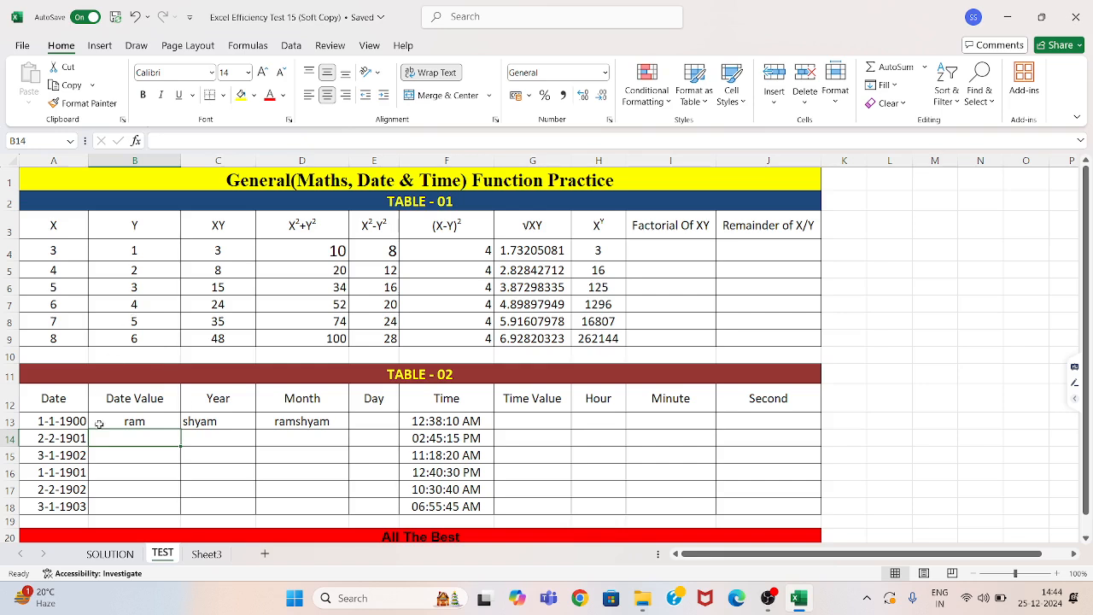
pyautogui.moveTo(148, 420); pyautogui.dragTo(306, 424)
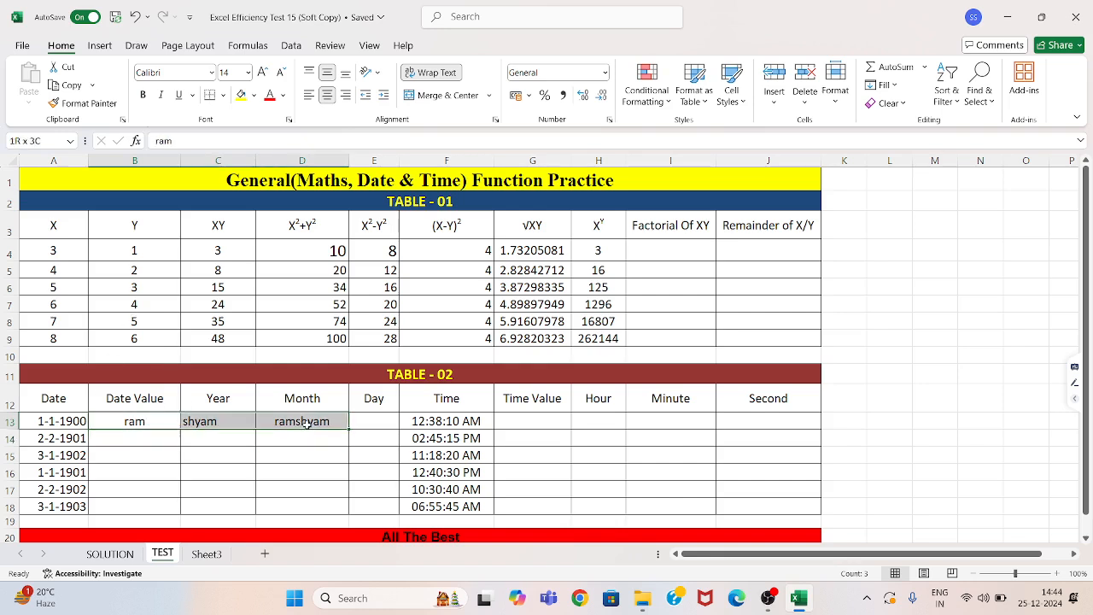
pyautogui.press('Delete')
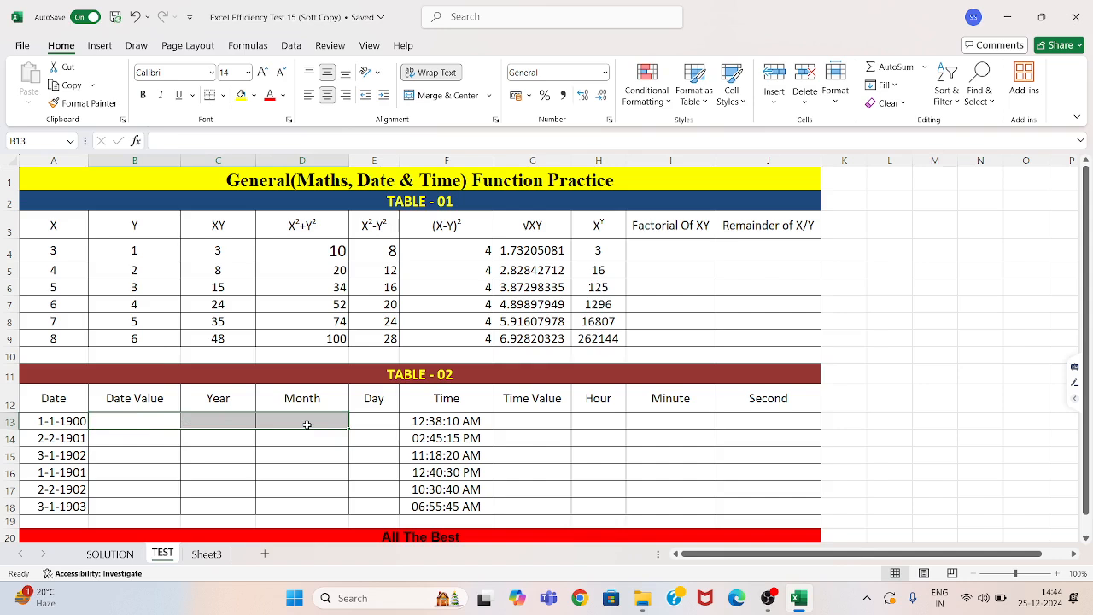
# Step: Enter =FACT(C4) in I4 of the Factorial Of XY column and fill it down to I9
pyautogui.click(656, 247)
pyautogui.write('=fact')
pyautogui.press('Tab')
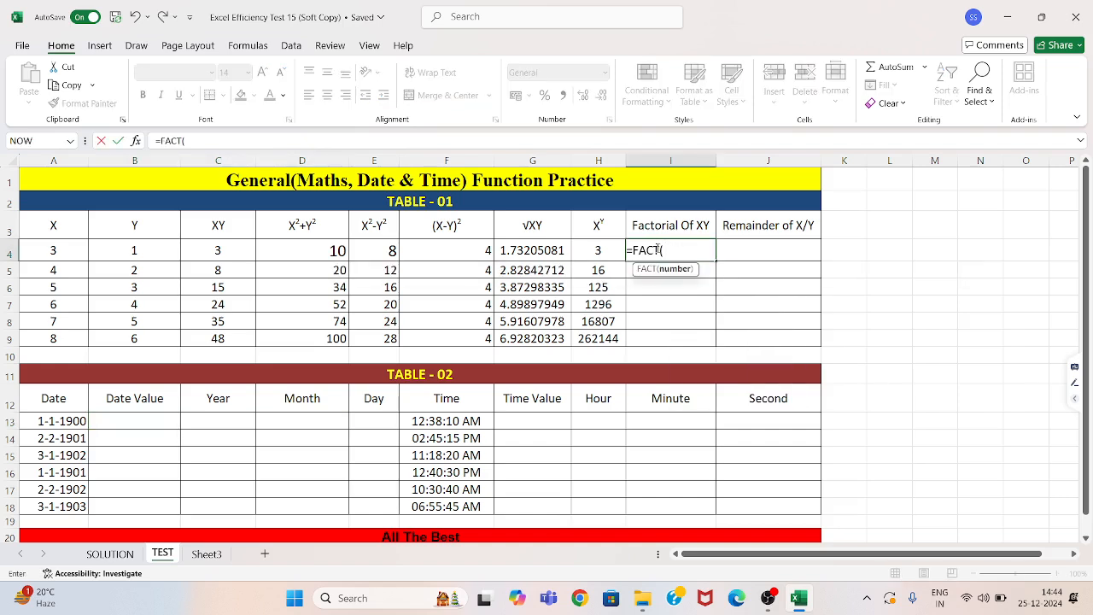
pyautogui.click(206, 249)
pyautogui.write(')')
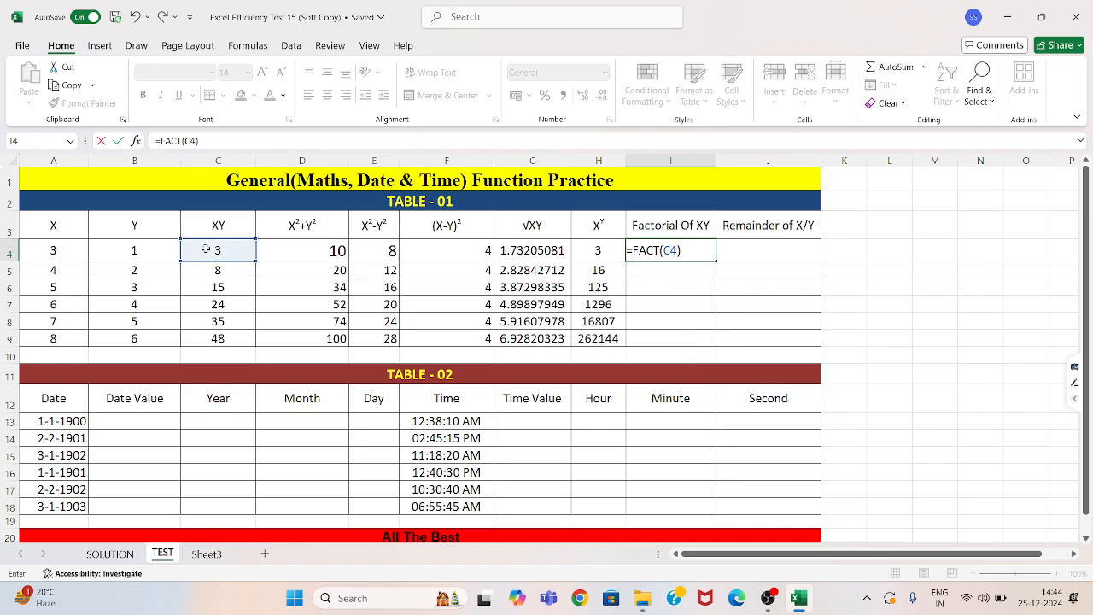
pyautogui.press('Return')
pyautogui.click(668, 250)
pyautogui.doubleClick(716, 260)
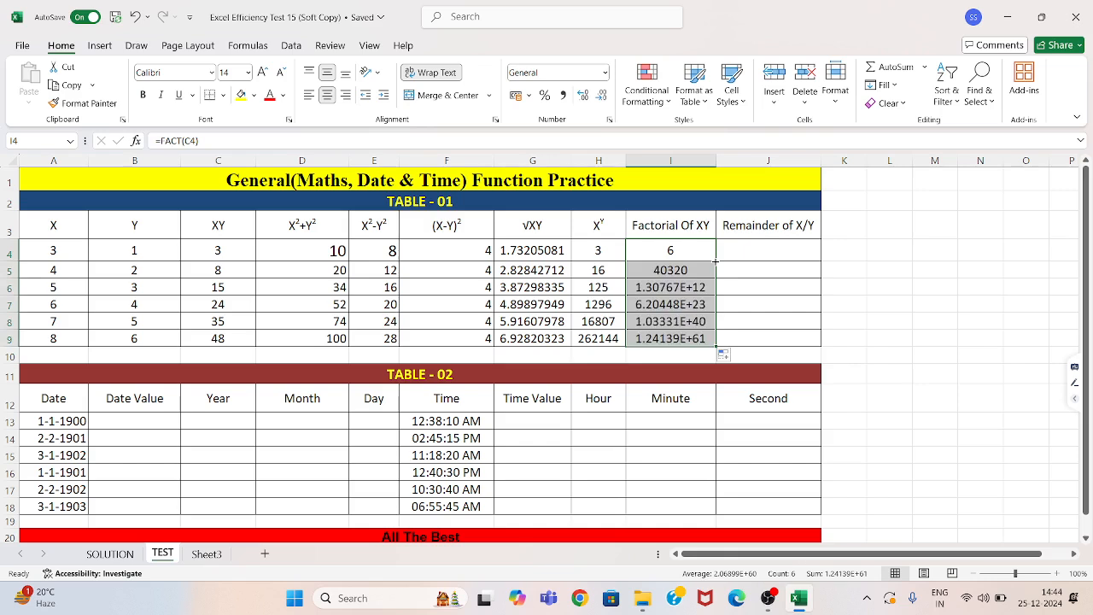
# Step: Enter =MOD(A4,B4) in J4 of the Remainder of X/Y column and fill it down to J9
pyautogui.click(771, 248)
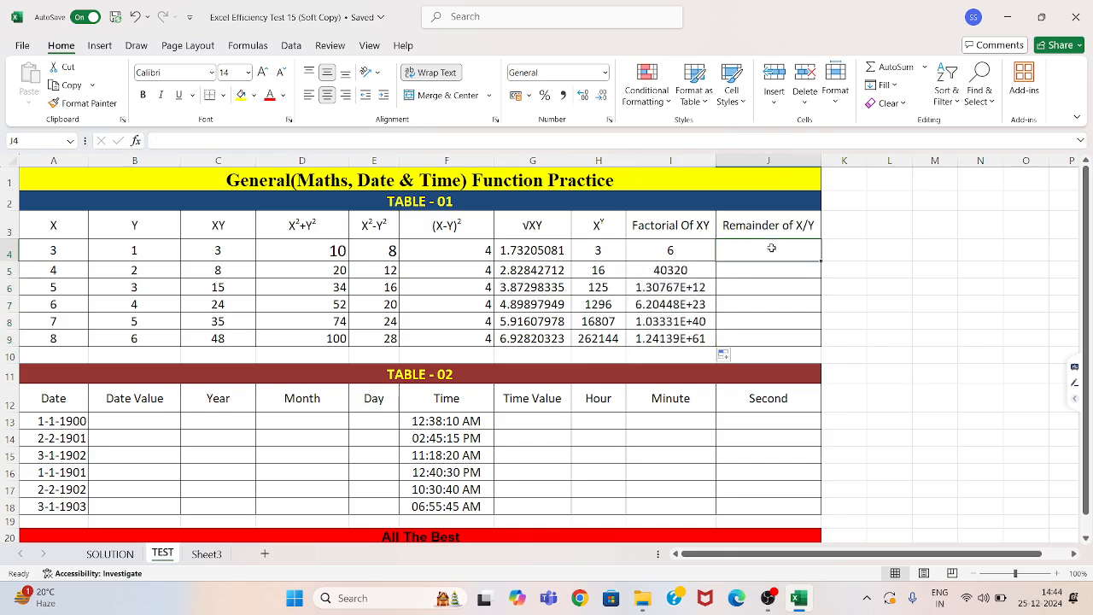
pyautogui.write('=mo')
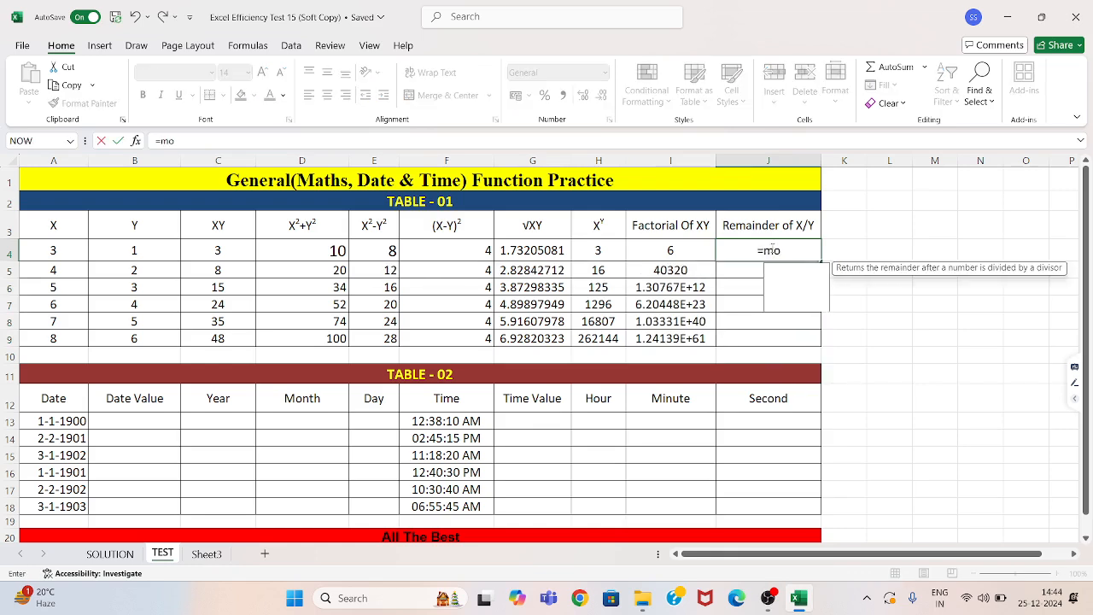
pyautogui.press('Tab')
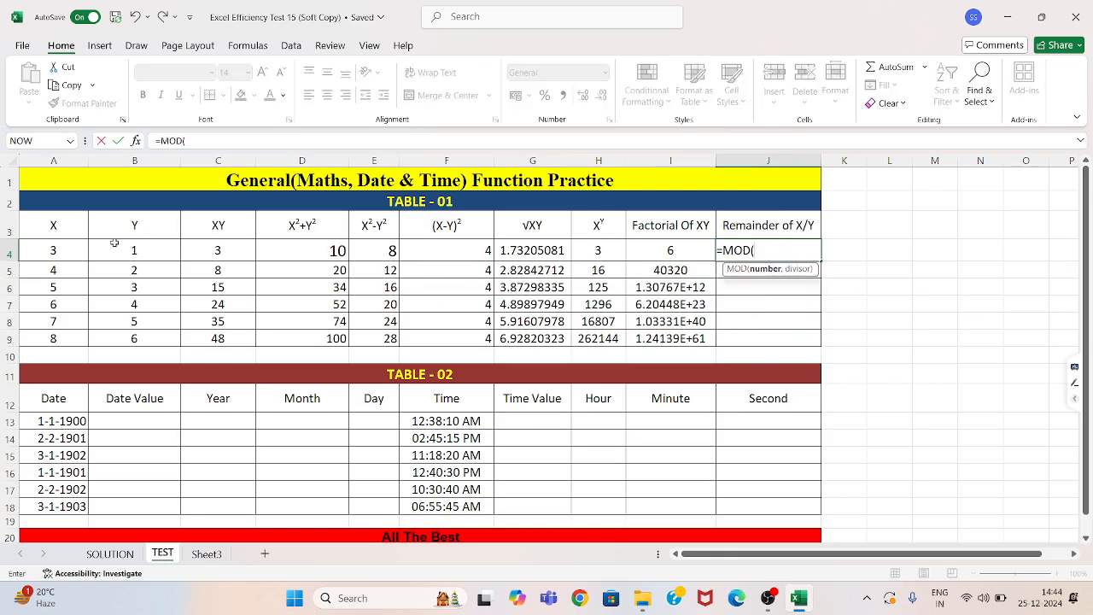
pyautogui.click(73, 253)
pyautogui.write(',')
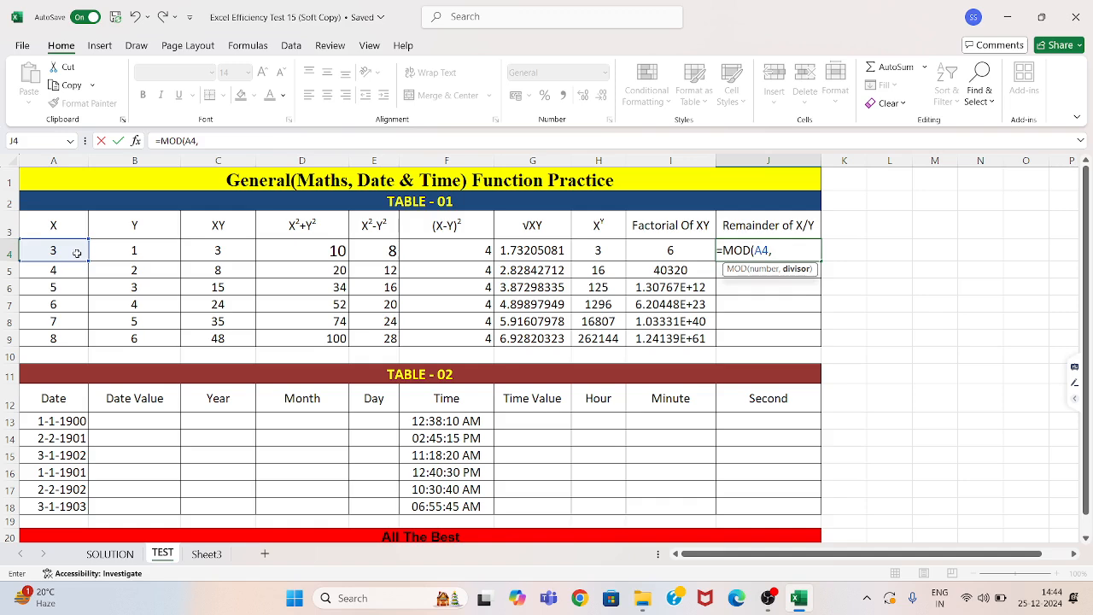
pyautogui.click(122, 248)
pyautogui.write(')')
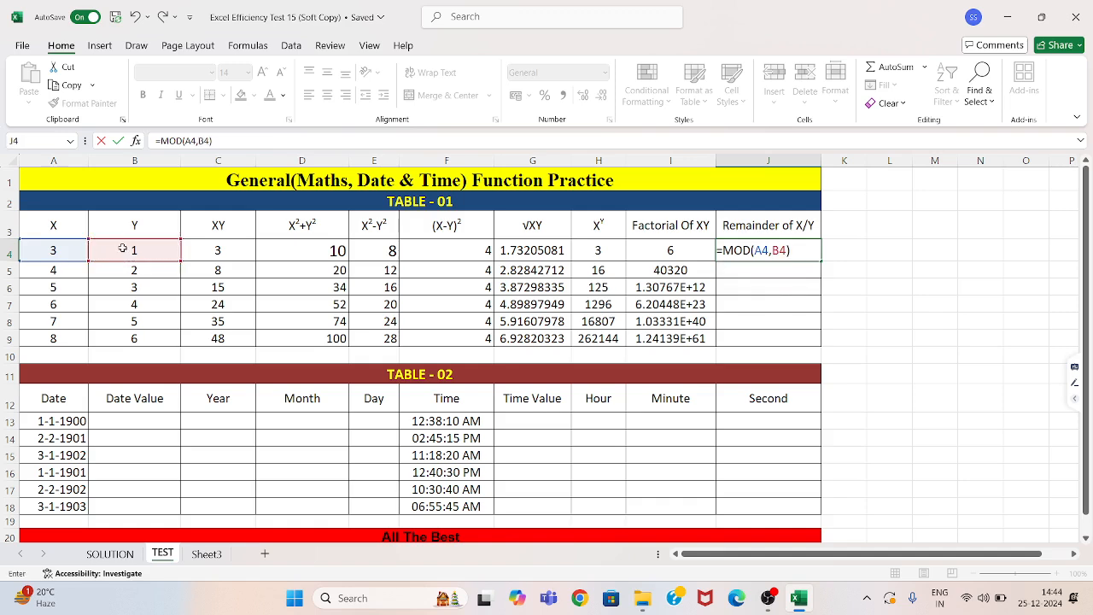
pyautogui.press('Return')
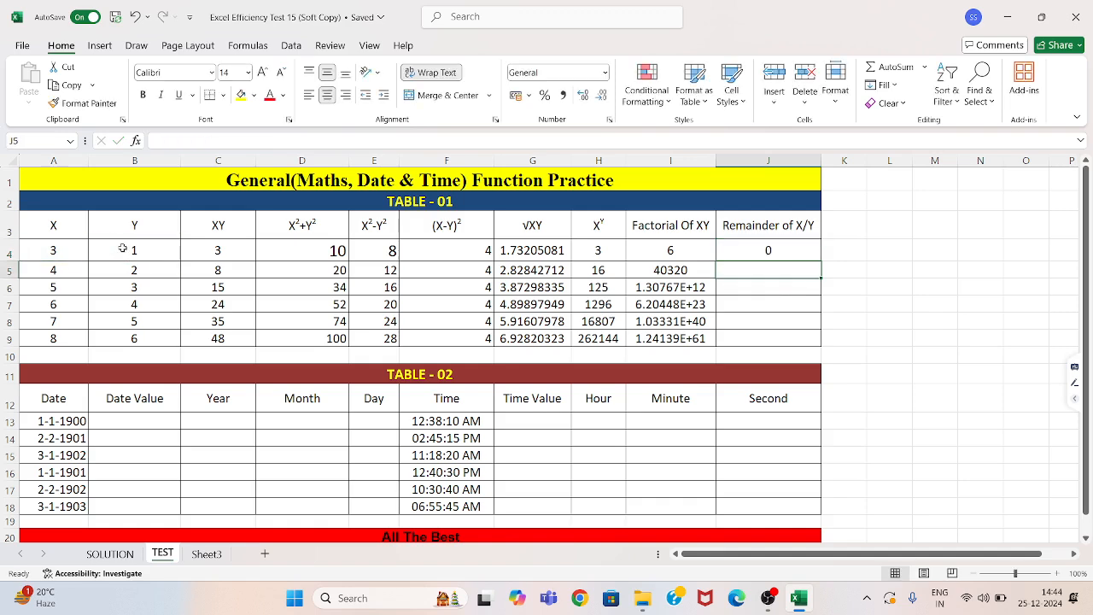
pyautogui.click(753, 254)
pyautogui.doubleClick(820, 260)
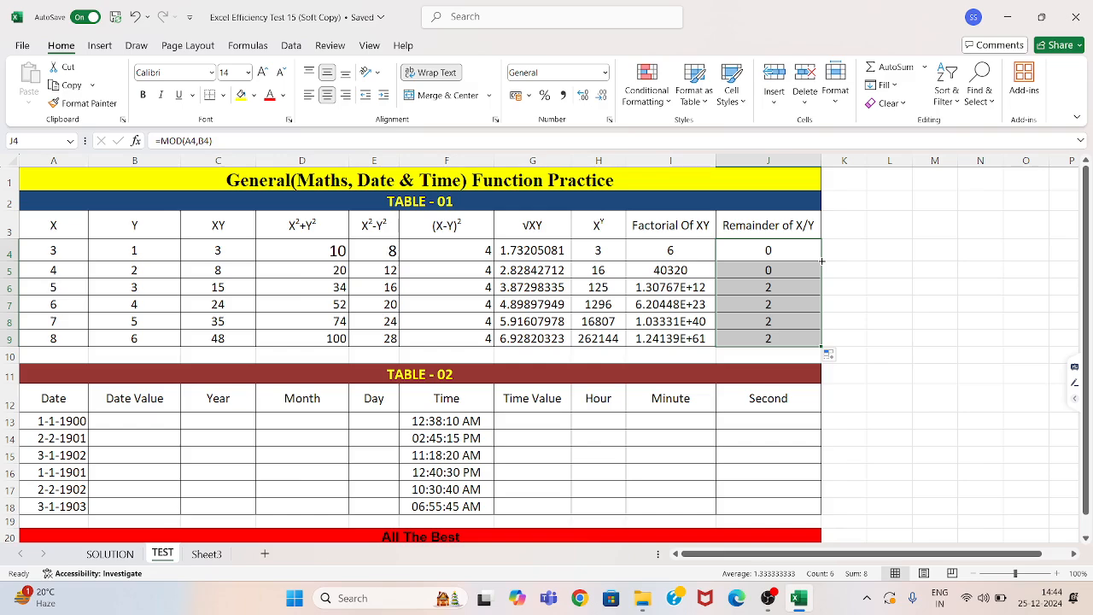
pyautogui.click(99, 420)
pyautogui.scroll(-1, 99, 420)
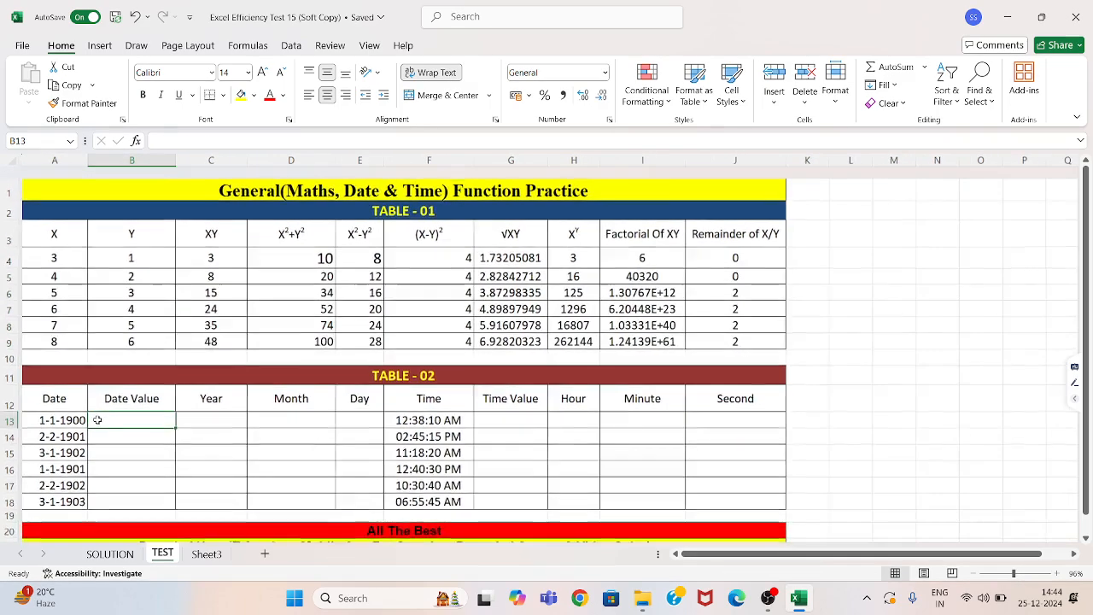
pyautogui.click(53, 414)
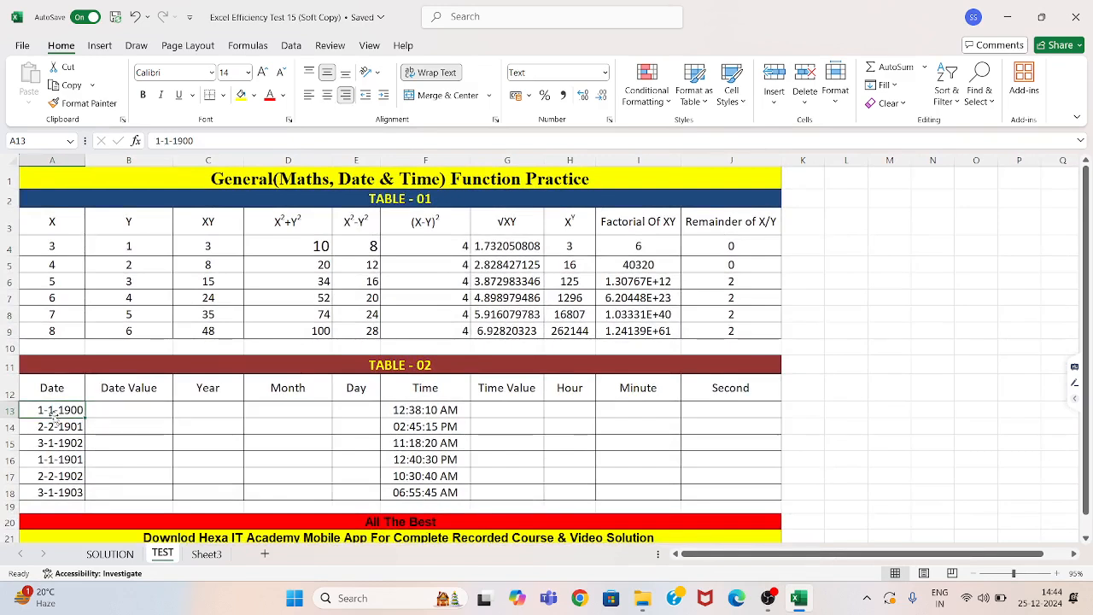
pyautogui.click(110, 416)
pyautogui.click(77, 411)
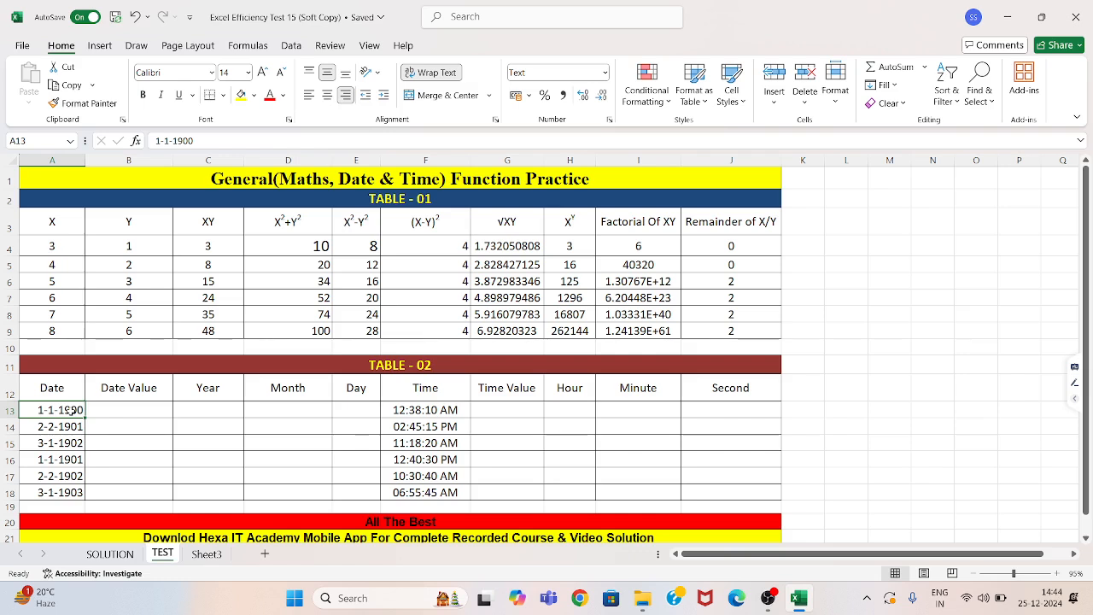
pyautogui.click(1058, 573)
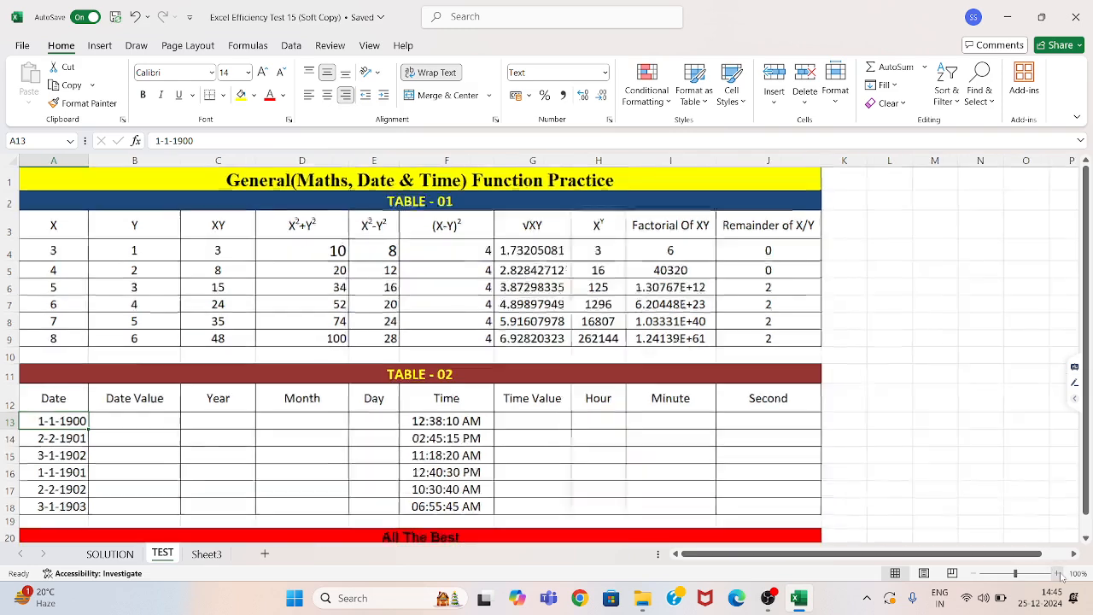
# Step: Enter =DATEVALUE(A13) in B13 of the Date Value column and fill it down to B18
pyautogui.click(149, 427)
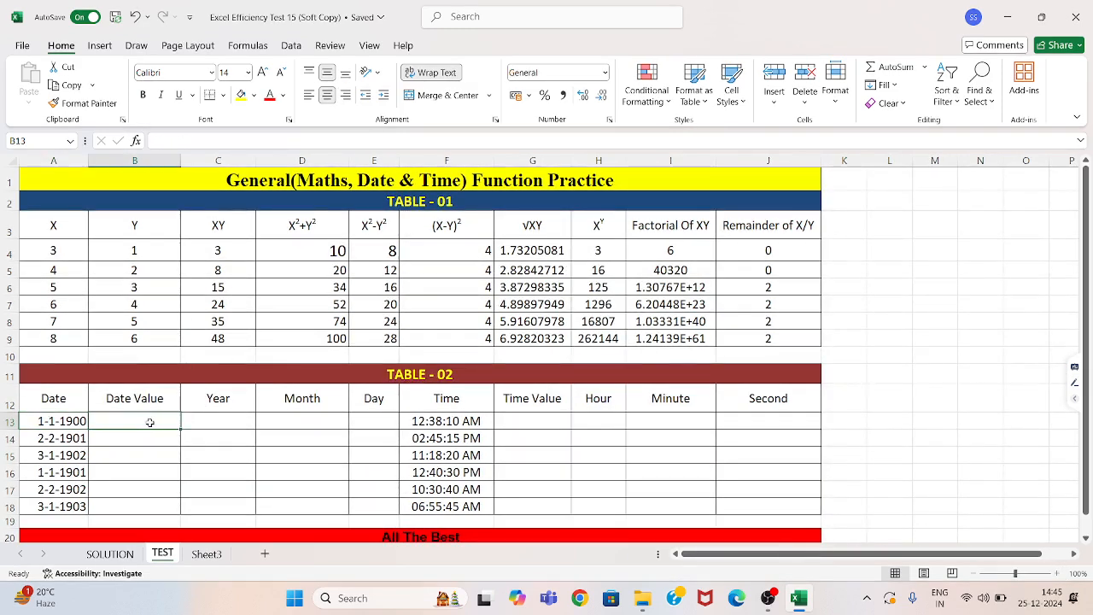
pyautogui.write('=date')
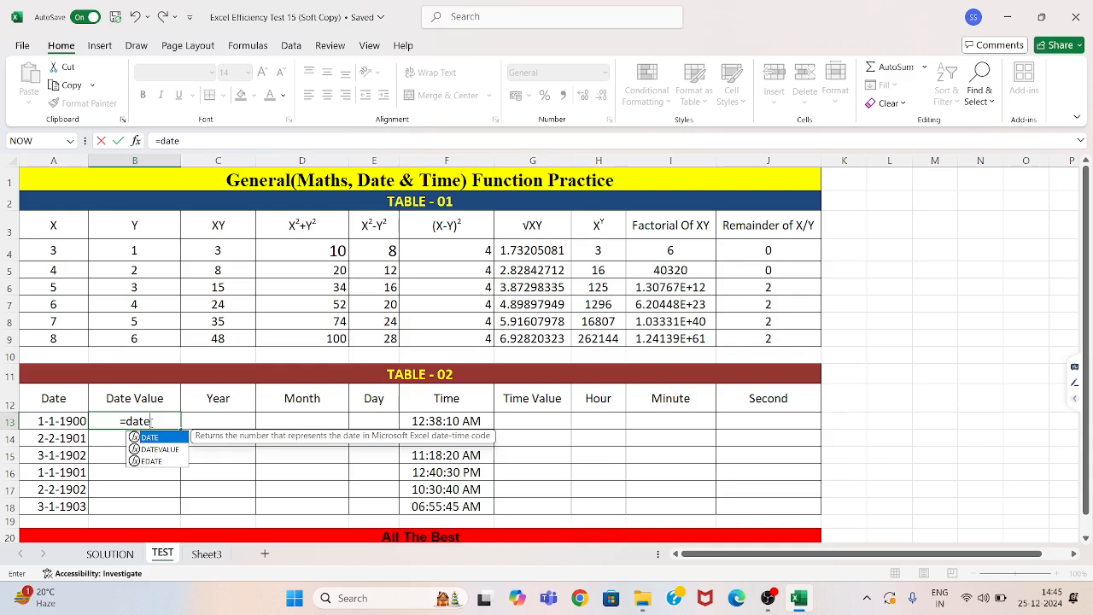
pyautogui.write('va')
pyautogui.press('Tab')
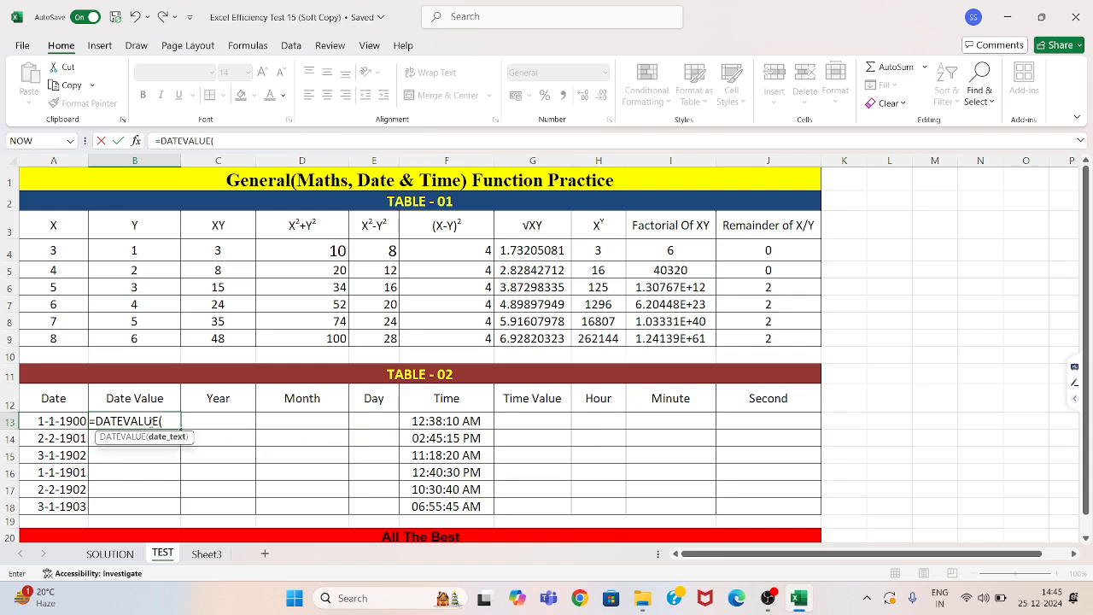
pyautogui.click(41, 422)
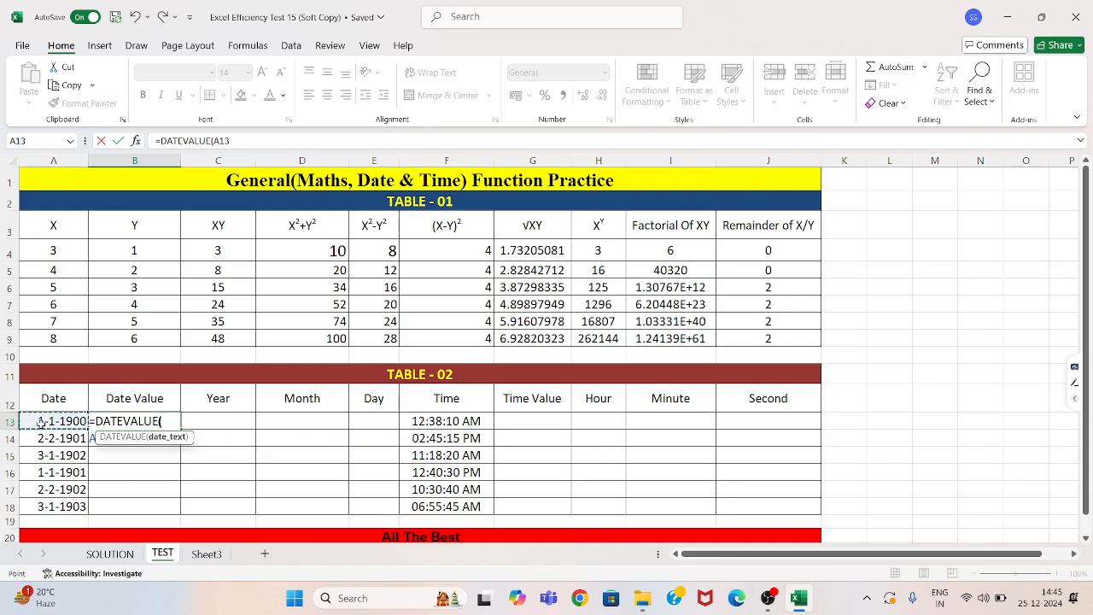
pyautogui.hotkey('ctrl', 'Return')
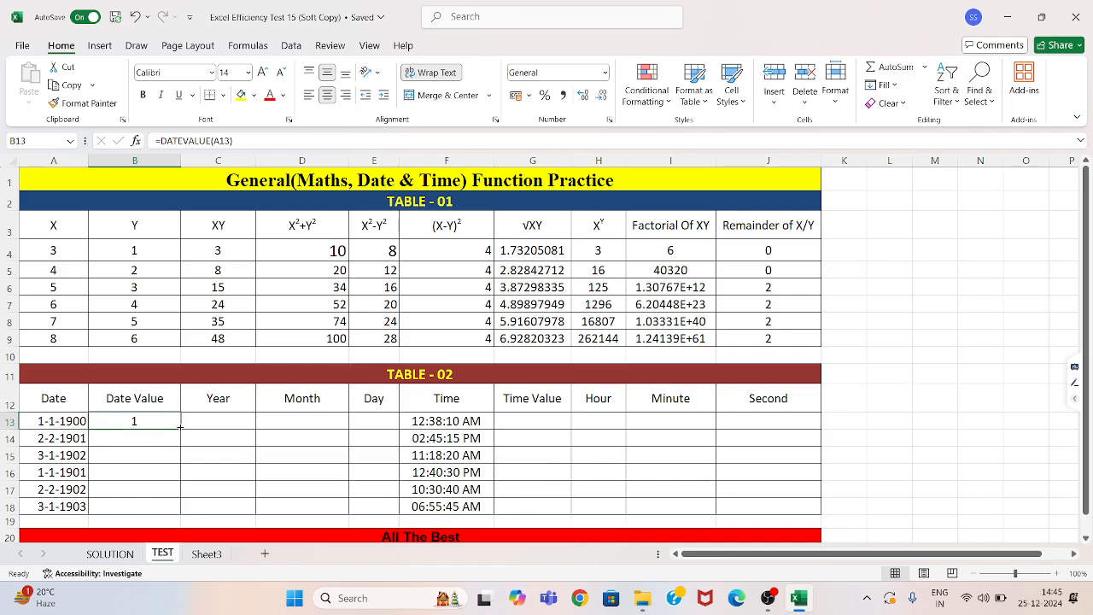
pyautogui.doubleClick(180, 426)
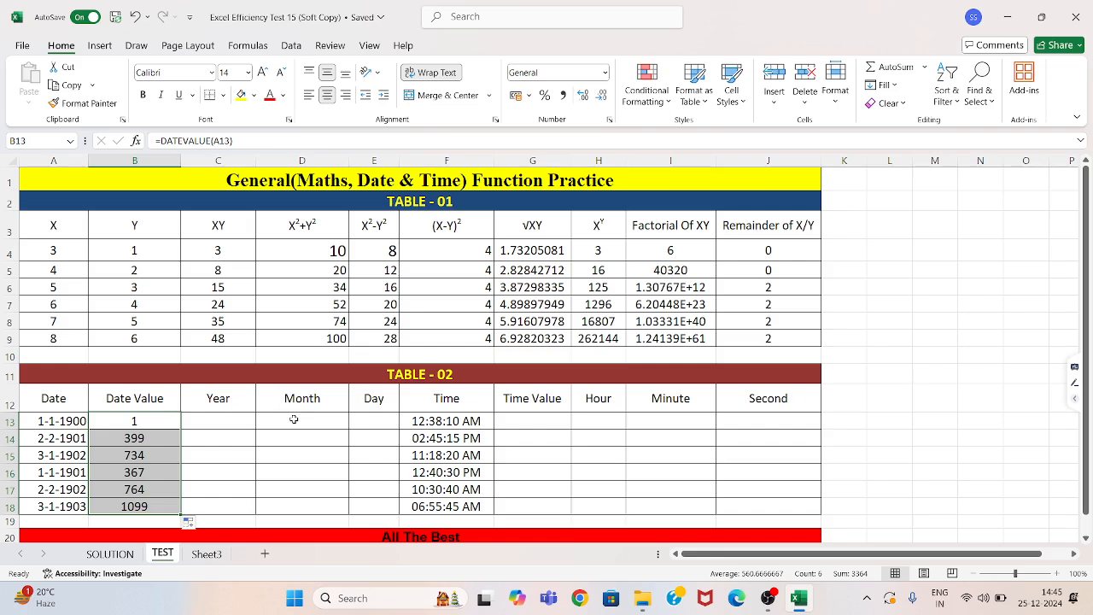
# Step: Enter =YEAR(A13) in C13 of the Year column and fill it down to C18
pyautogui.click(217, 422)
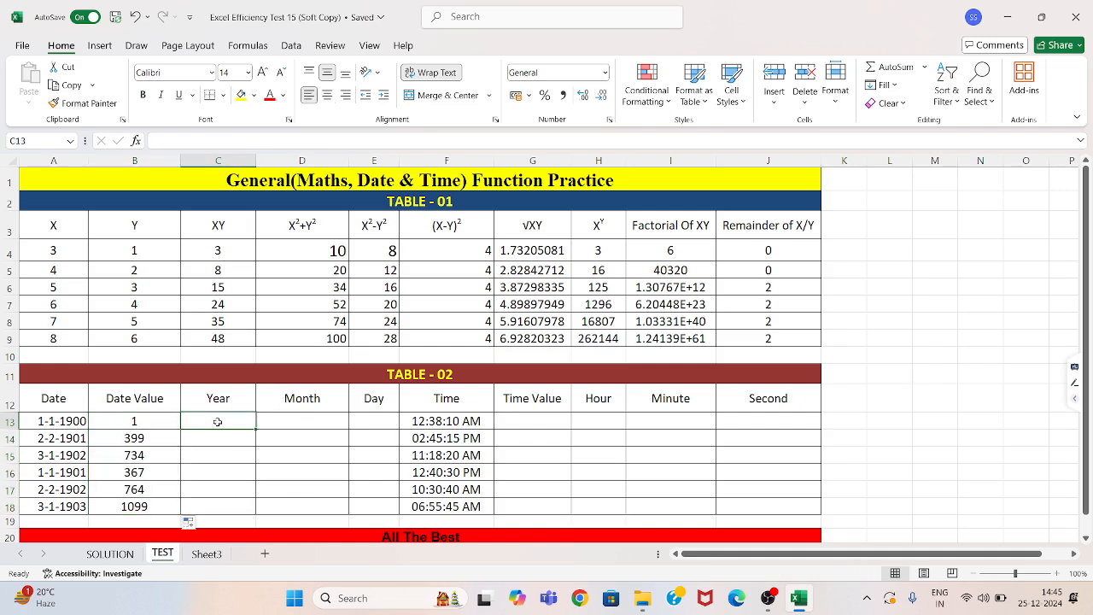
pyautogui.write('=yea')
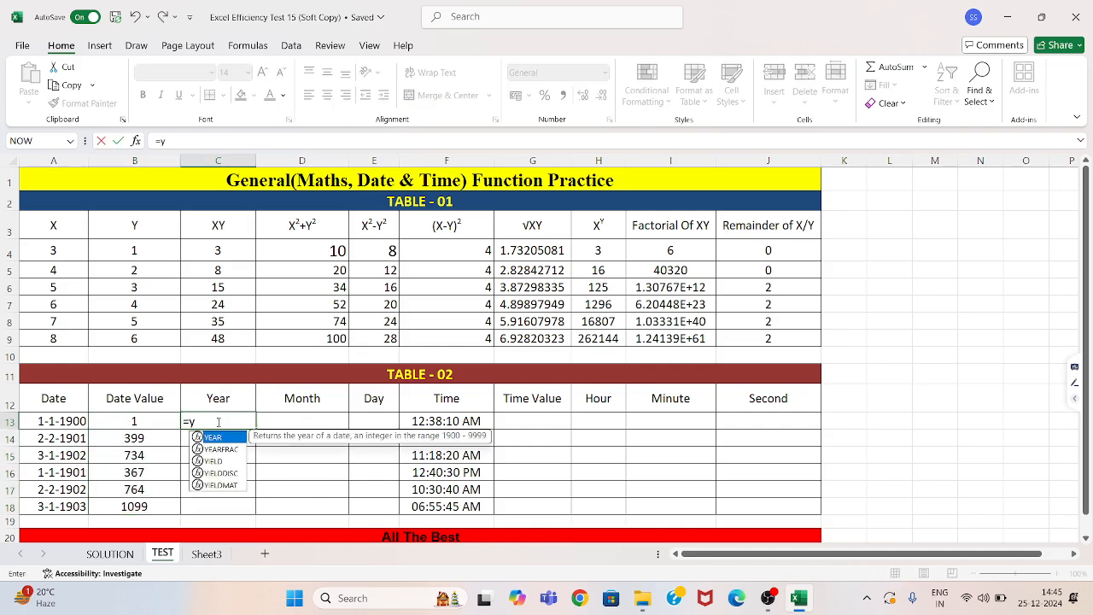
pyautogui.press('Tab')
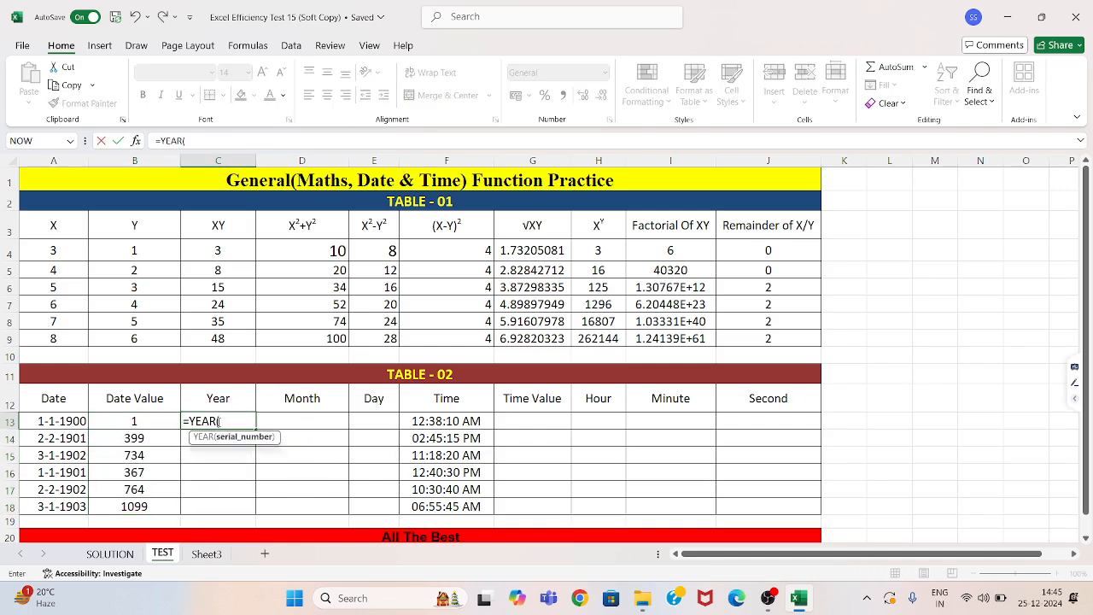
pyautogui.click(78, 421)
pyautogui.write(')')
pyautogui.press('Return')
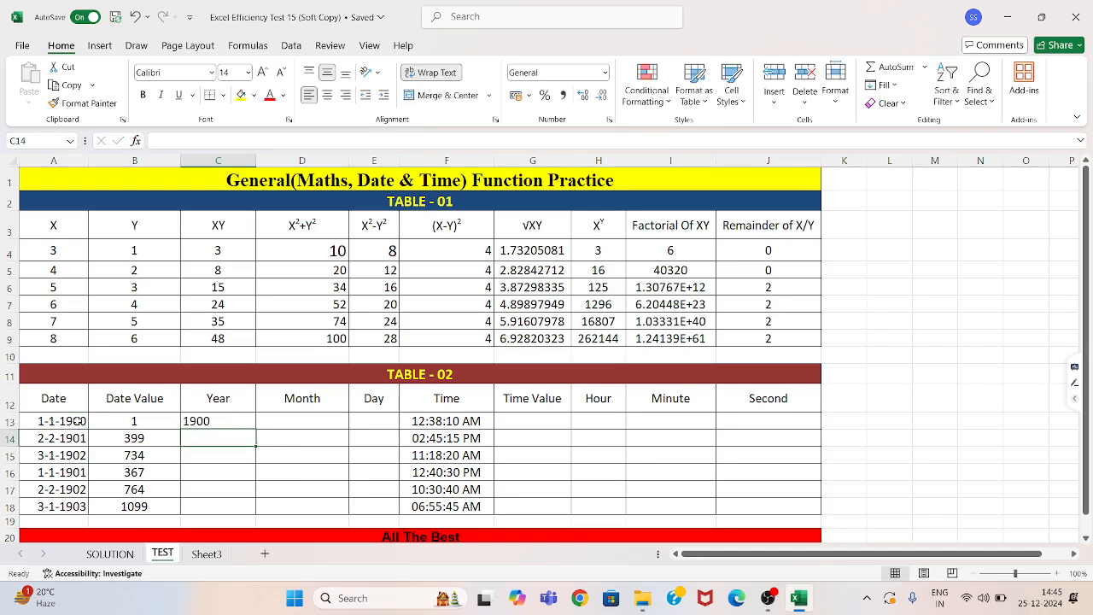
pyautogui.click(219, 421)
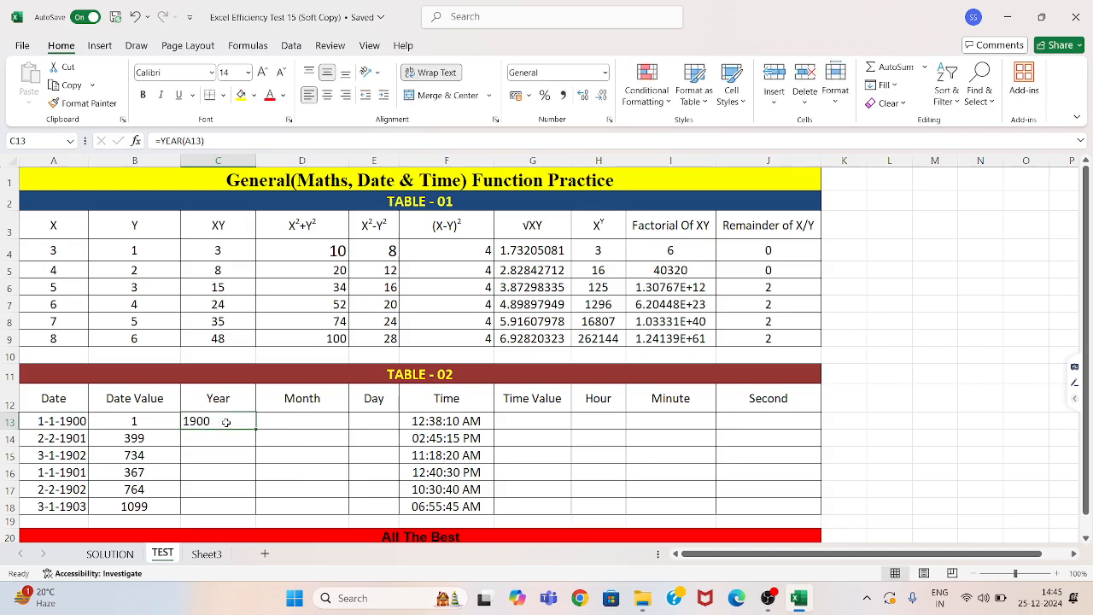
pyautogui.doubleClick(256, 428)
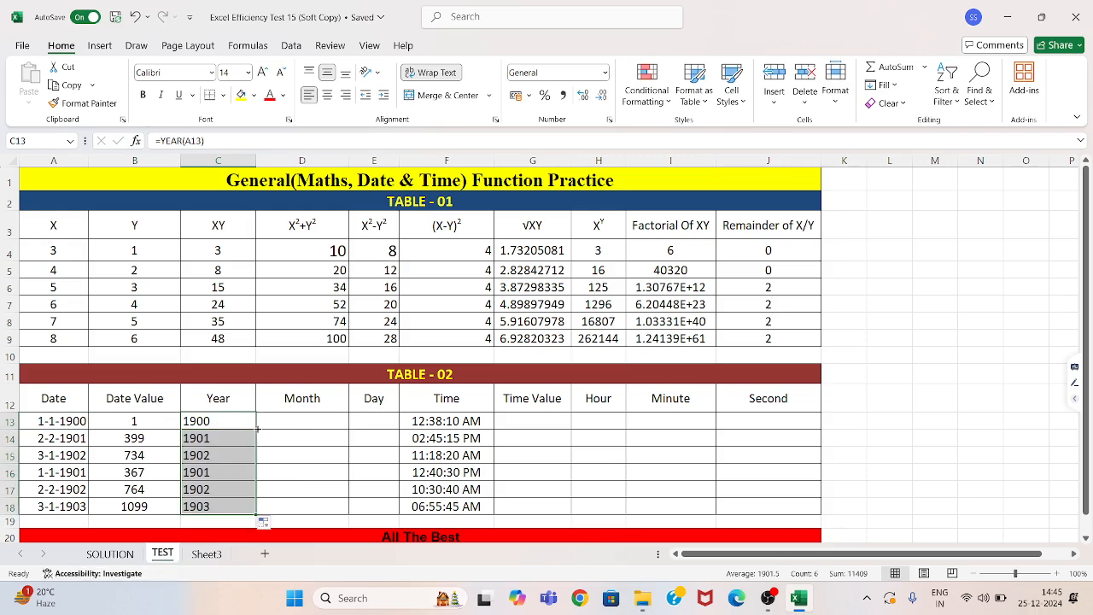
# Step: Enter =MONTH(A13) in D13 of the Month column and fill it down to D18
pyautogui.click(281, 422)
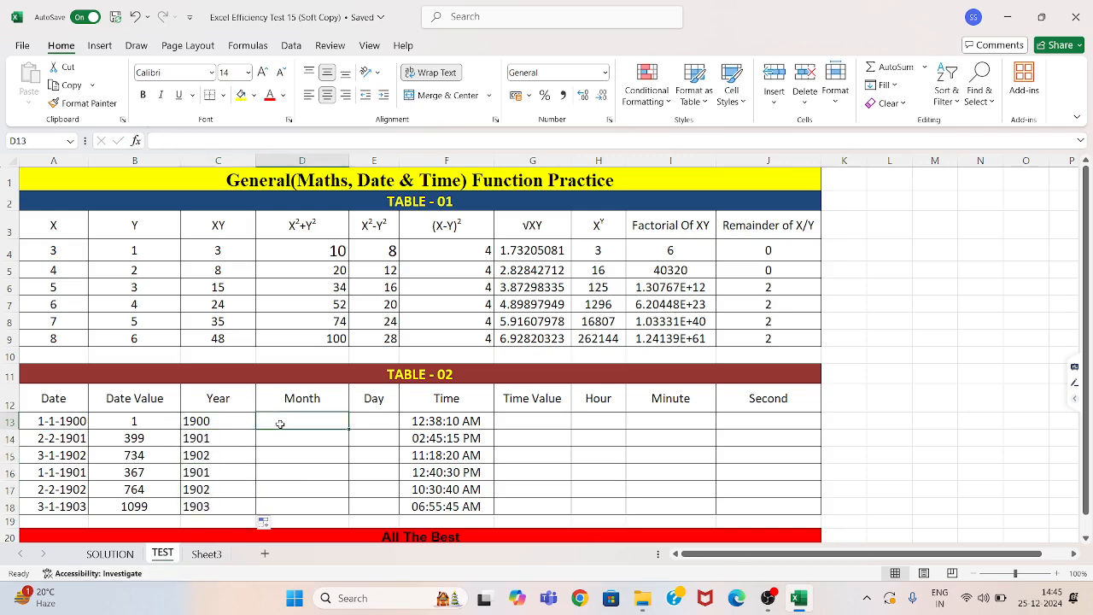
pyautogui.write('=month')
pyautogui.press('Tab')
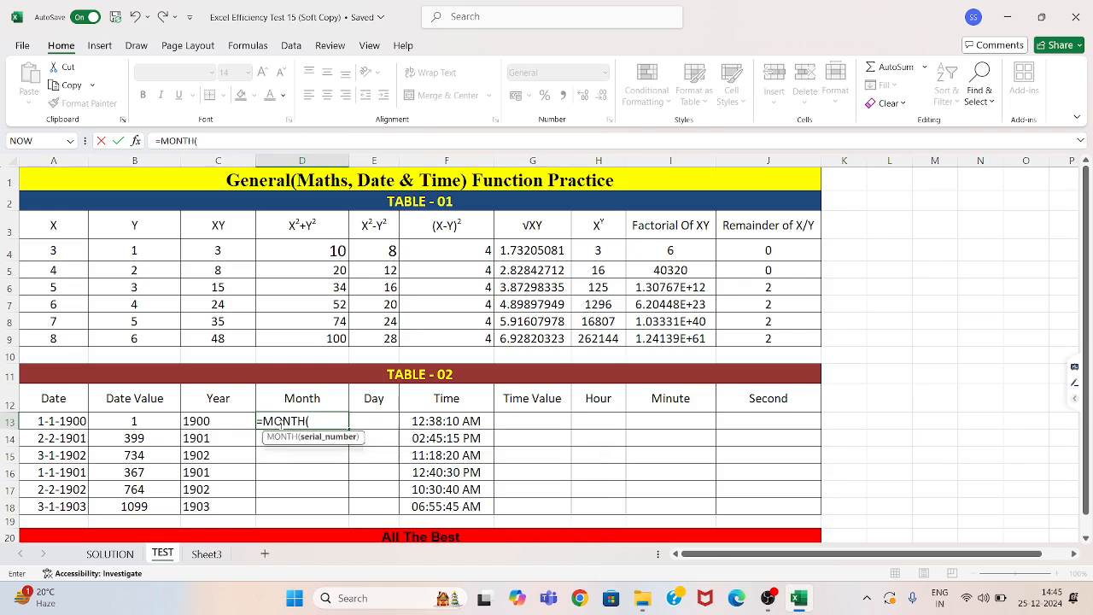
pyautogui.click(81, 422)
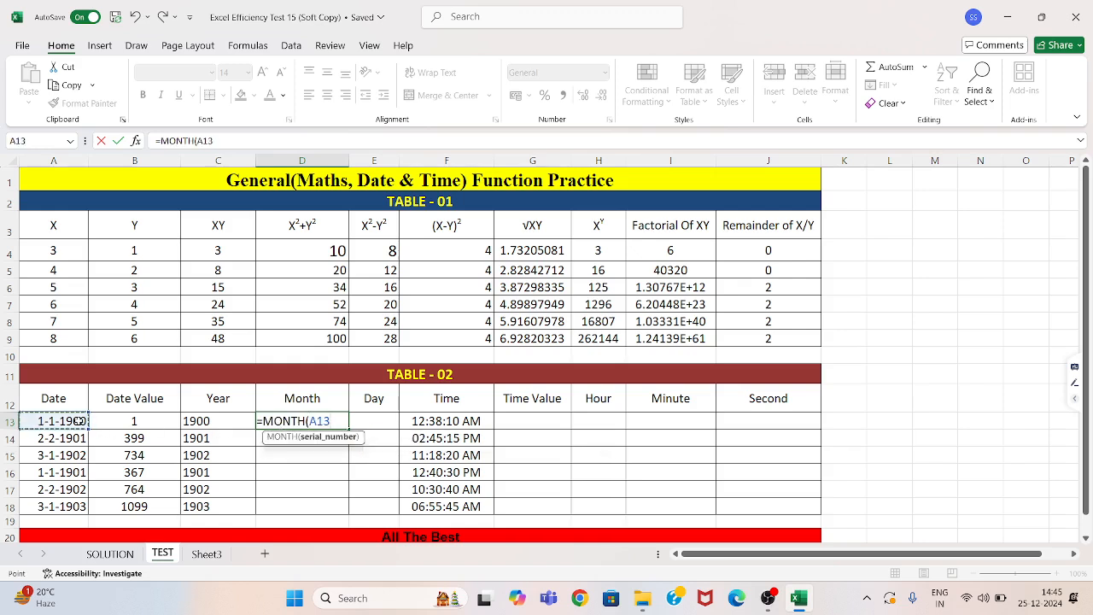
pyautogui.write(')')
pyautogui.press('Return')
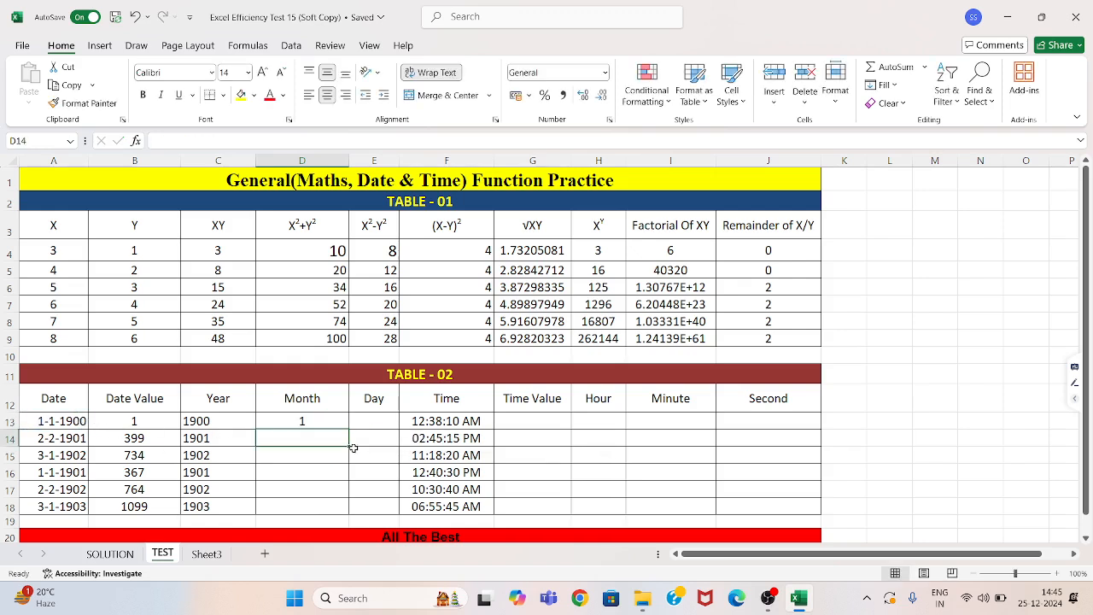
pyautogui.click(328, 417)
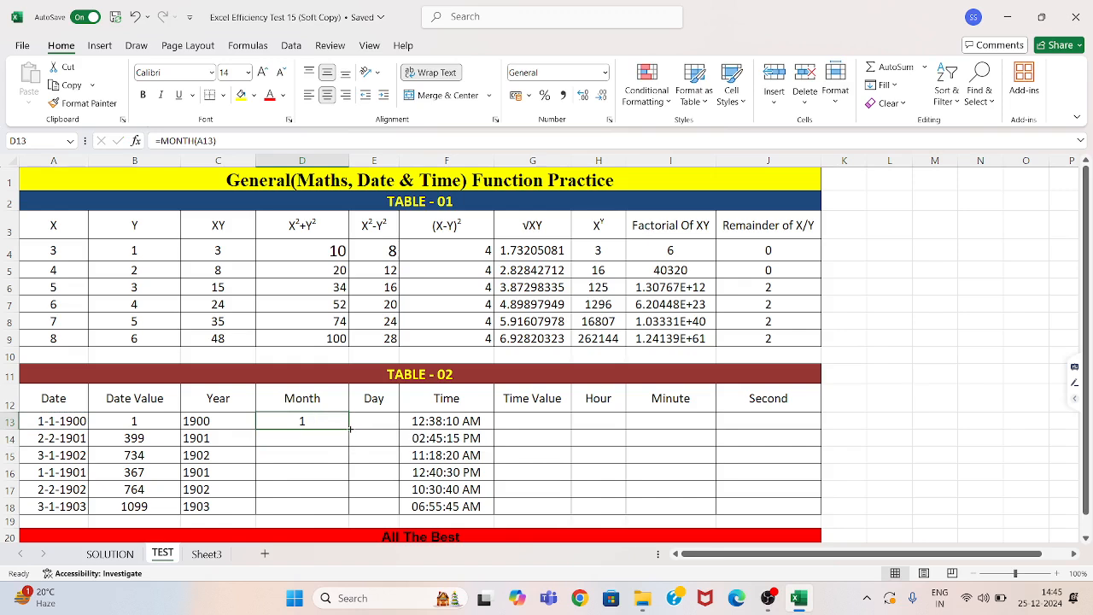
pyautogui.doubleClick(349, 429)
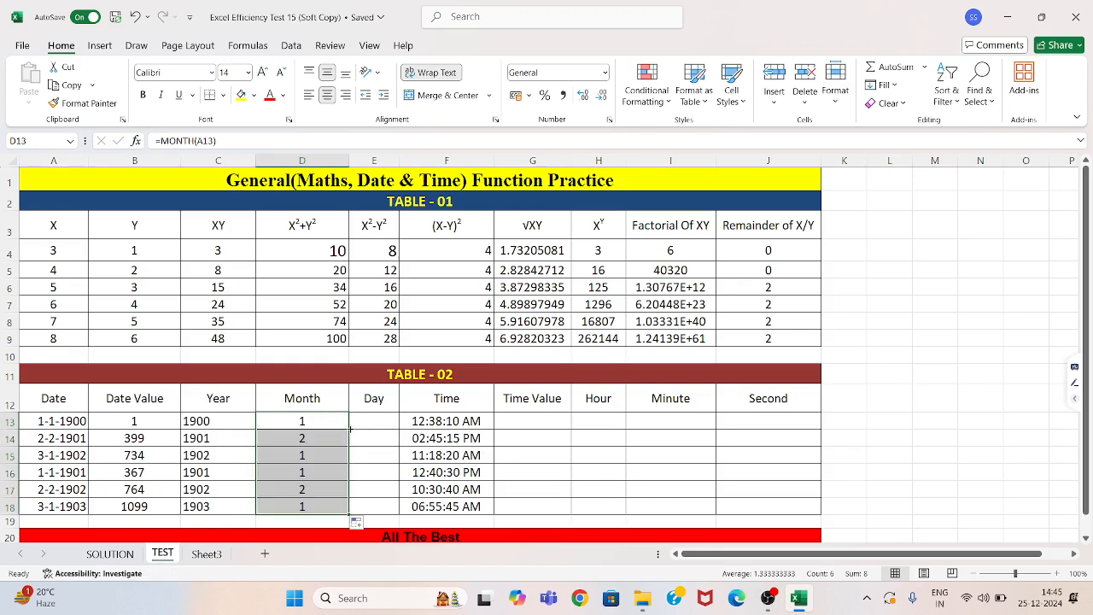
# Step: Enter =DAY(A13) in E13 of the Day column and fill it down to E18
pyautogui.click(379, 416)
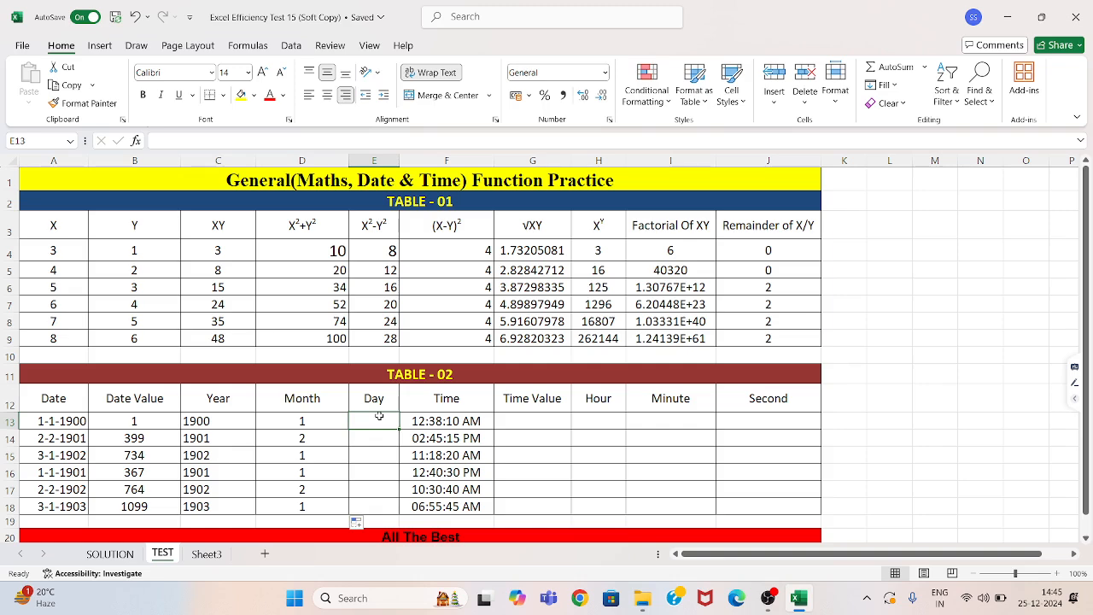
pyautogui.write('=da')
pyautogui.press('Tab')
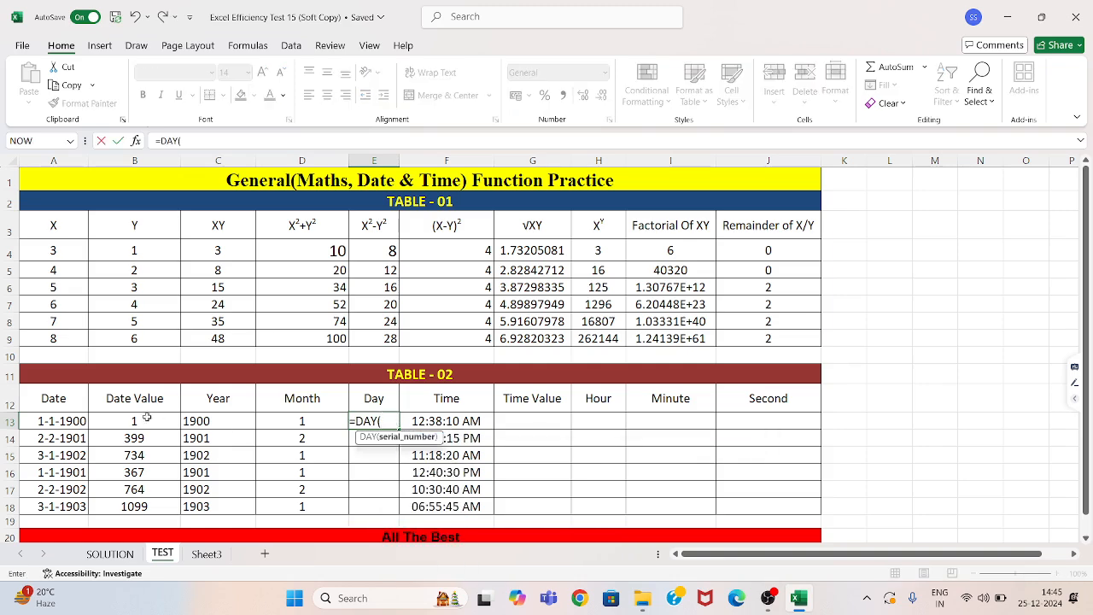
pyautogui.click(77, 421)
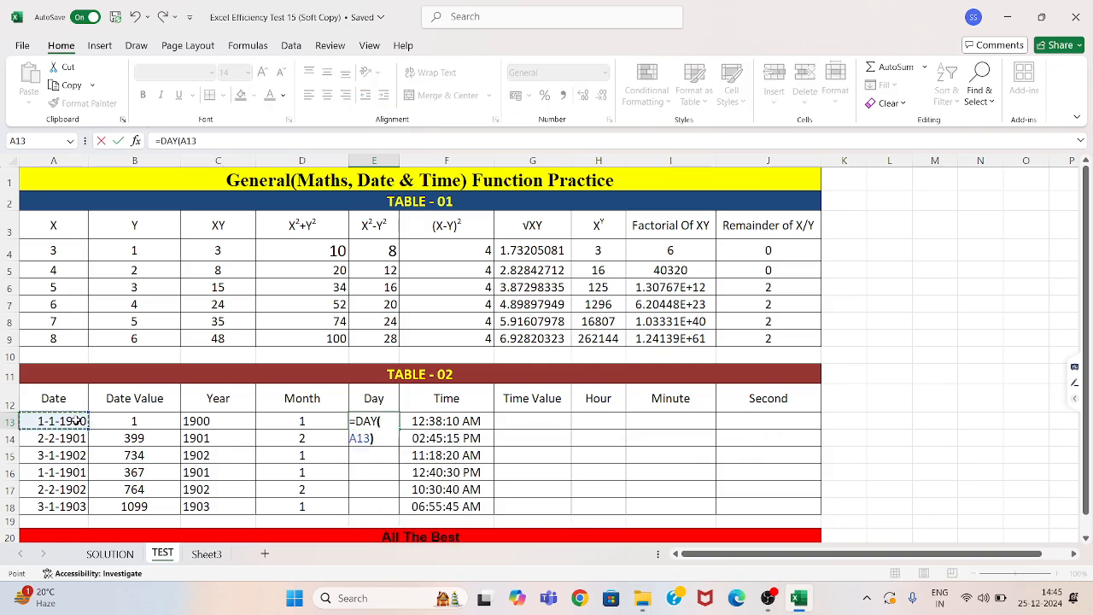
pyautogui.press('Return')
pyautogui.click(389, 419)
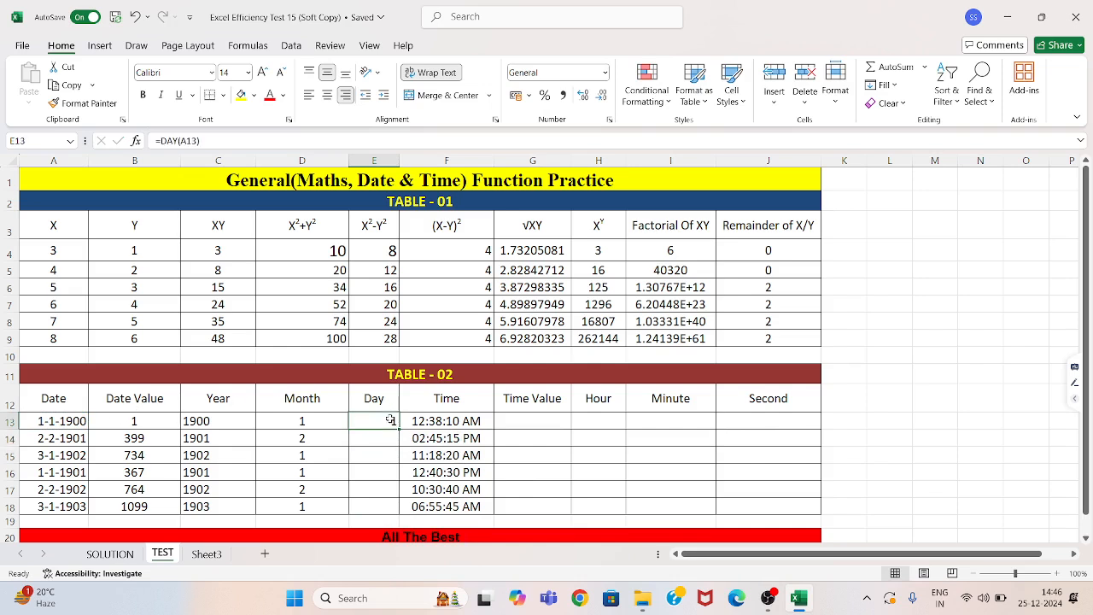
pyautogui.doubleClick(399, 429)
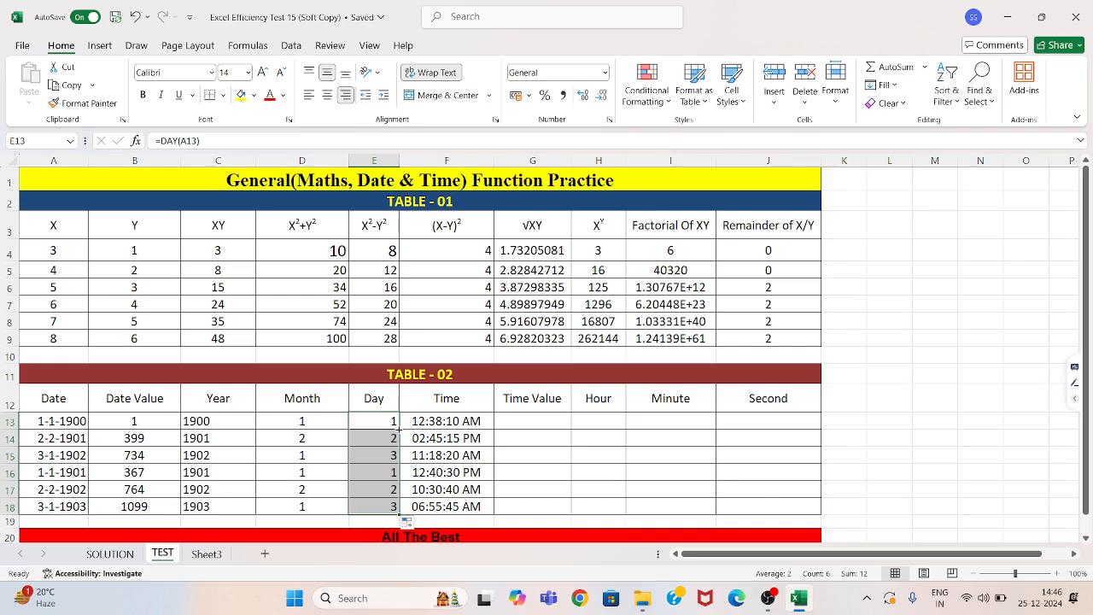
# Step: Enter =TIMEVALUE(F13) in G13 of the Time Value column and fill it down to G18
pyautogui.doubleClick(125, 424)
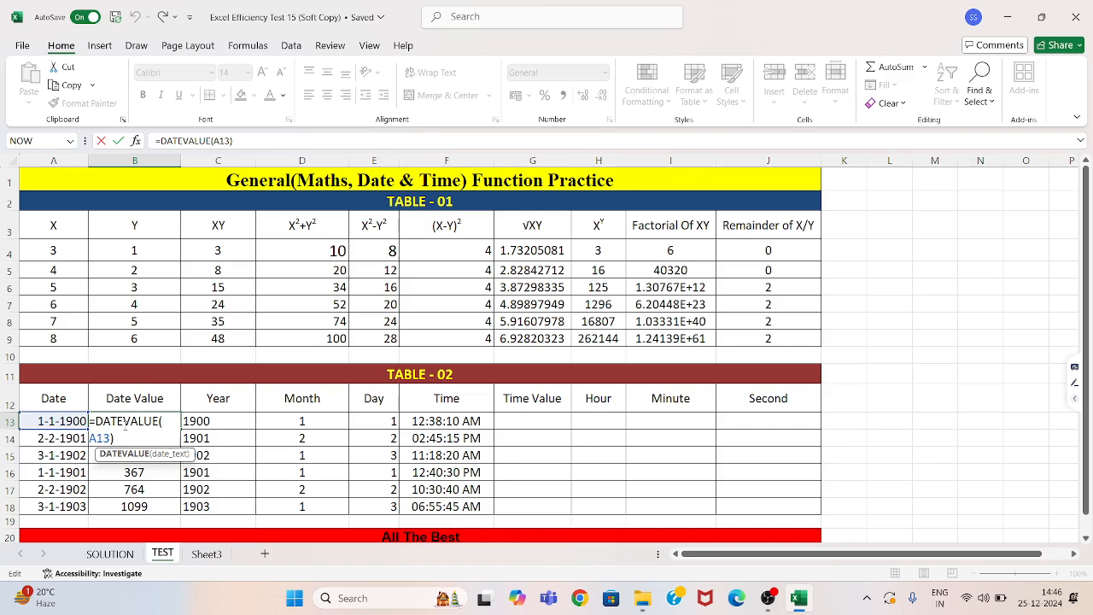
pyautogui.hotkey('ctrl', 'Return')
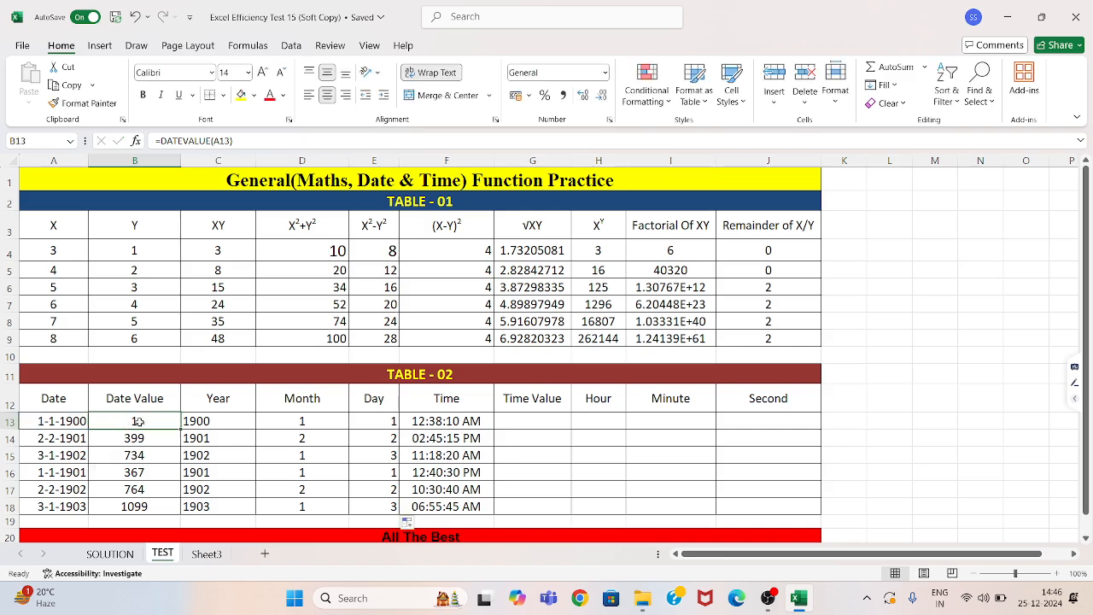
pyautogui.click(544, 418)
pyautogui.write('=')
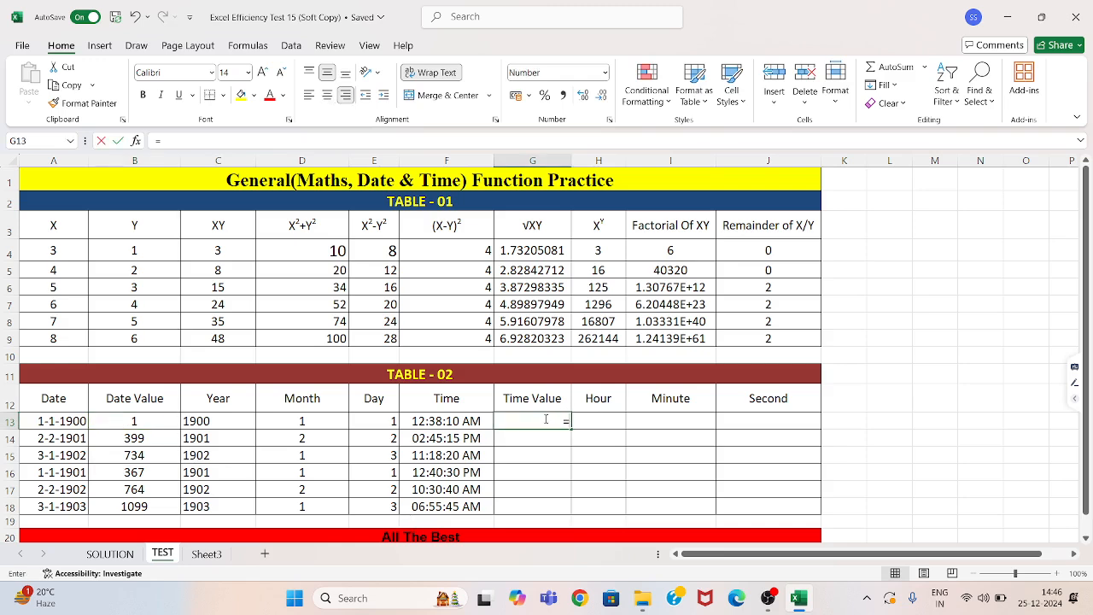
pyautogui.write('tim')
pyautogui.press('Down')
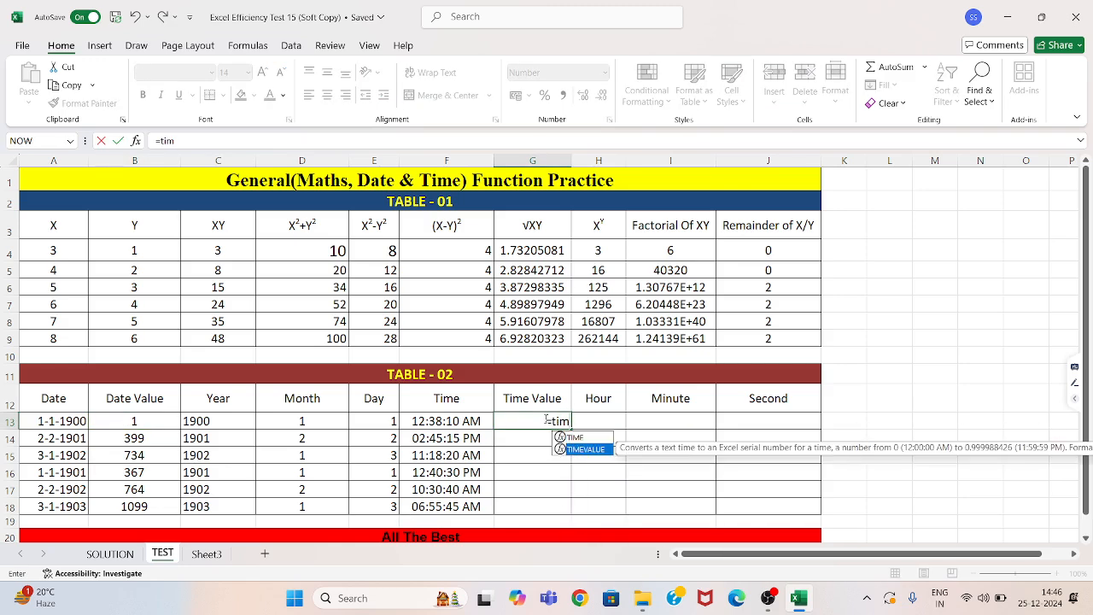
pyautogui.press('Tab')
pyautogui.click(461, 422)
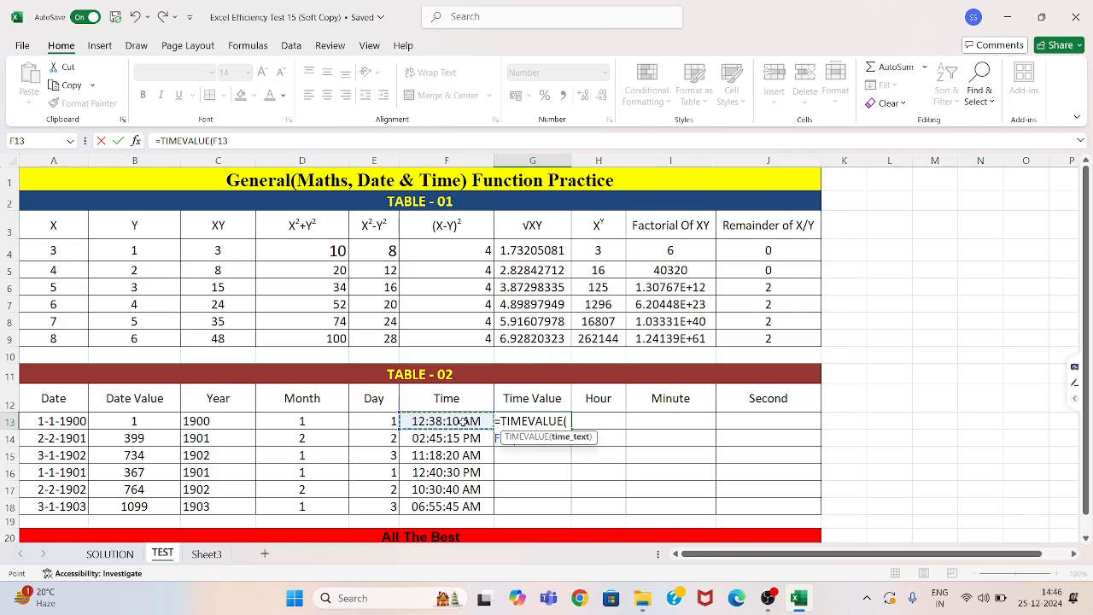
pyautogui.write(')')
pyautogui.press('Return')
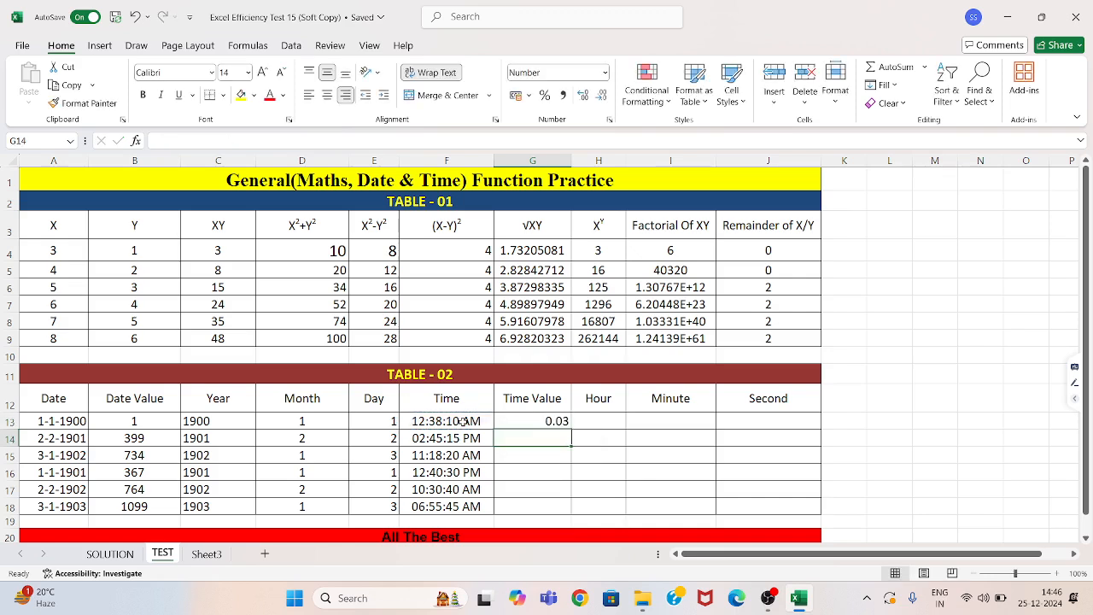
pyautogui.click(560, 421)
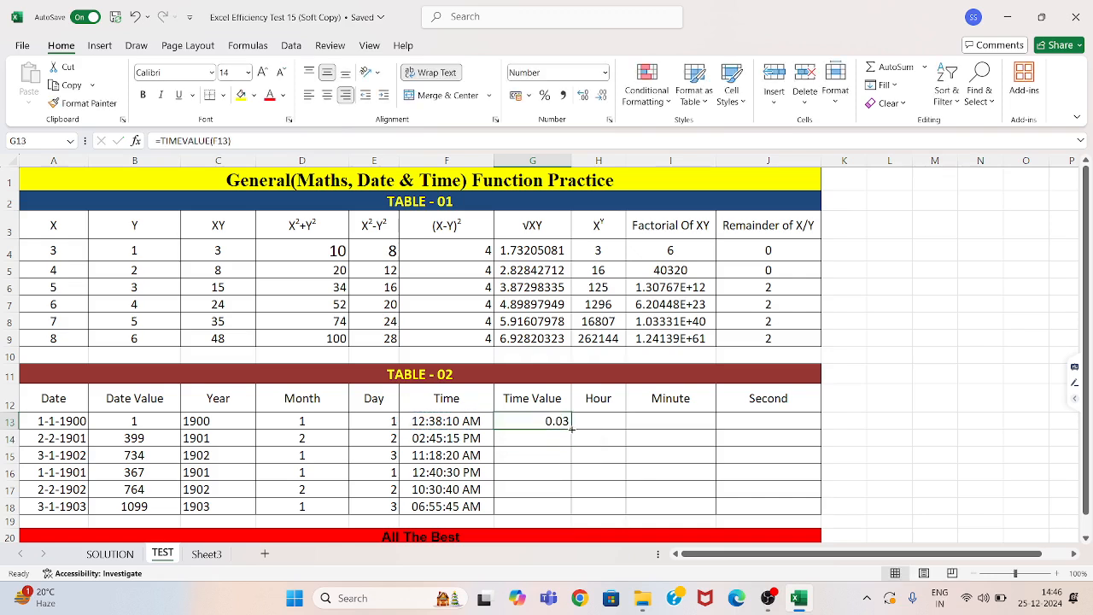
pyautogui.doubleClick(570, 428)
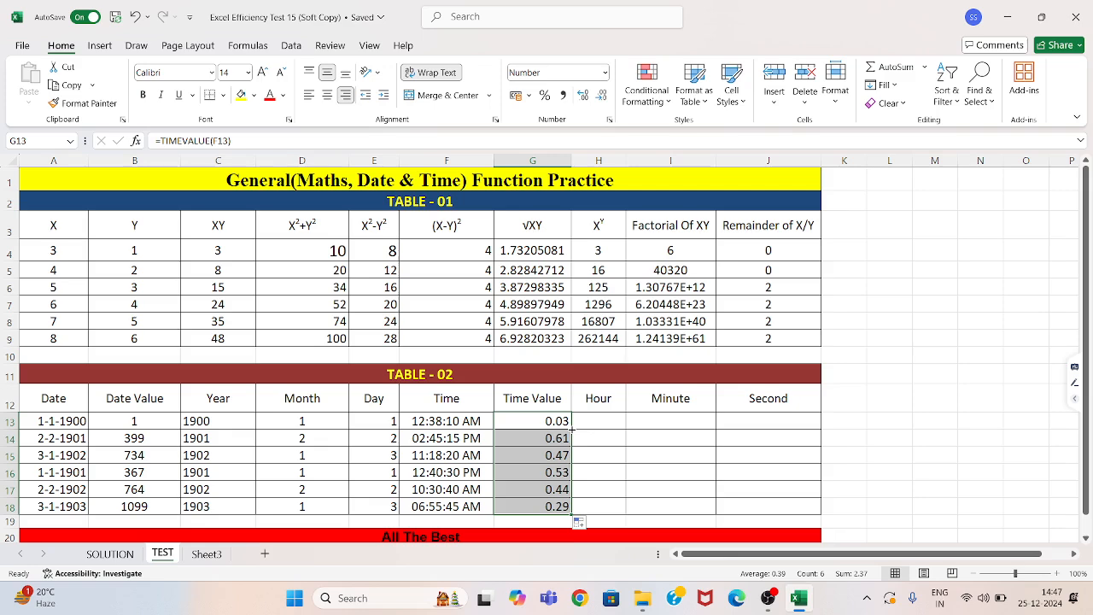
# Step: Enter =HOUR(F13) in H13 of the Hour column and fill it down to H18
pyautogui.click(591, 423)
pyautogui.write('=hour')
pyautogui.press('Tab')
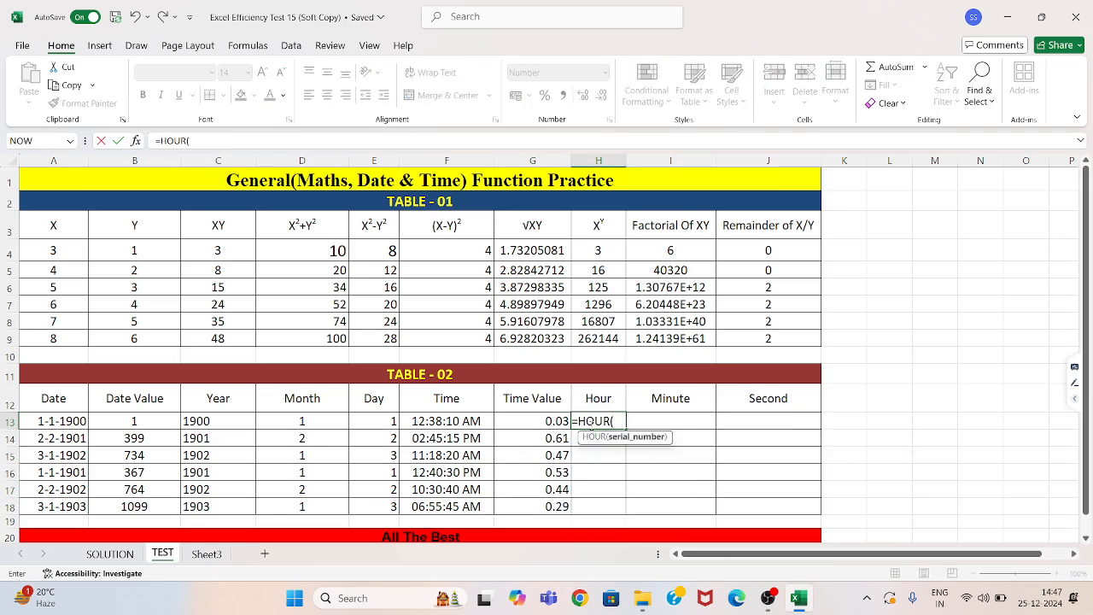
pyautogui.click(463, 421)
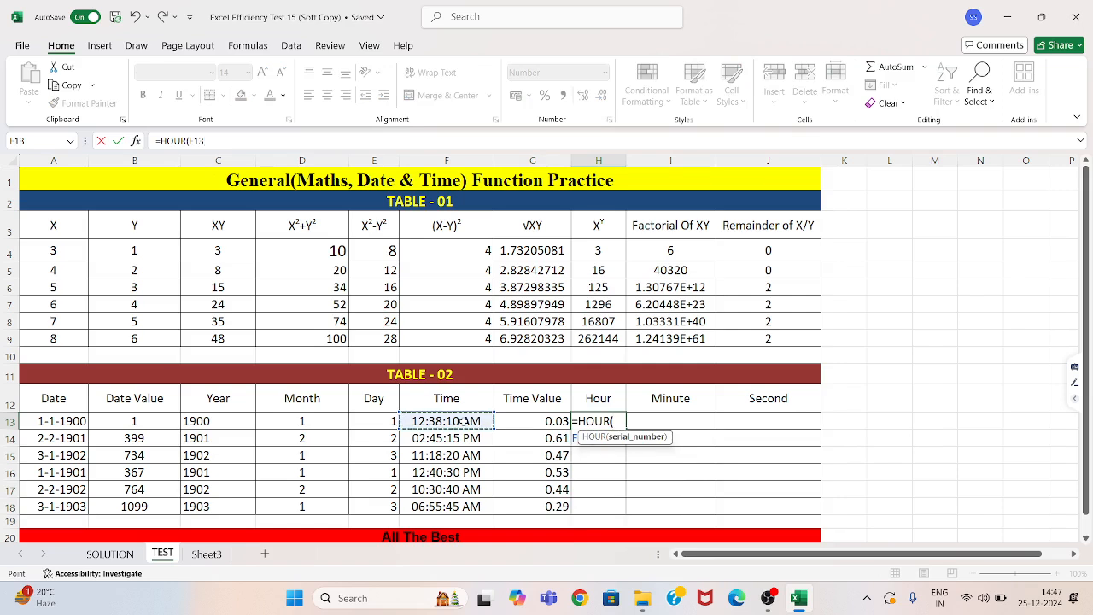
pyautogui.press('Return')
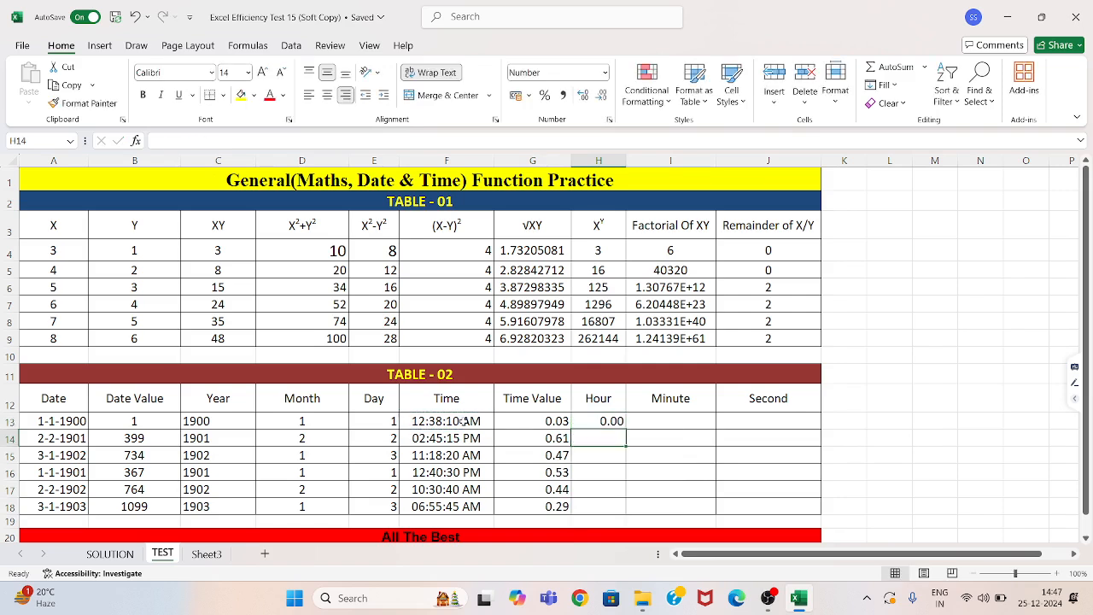
pyautogui.click(623, 426)
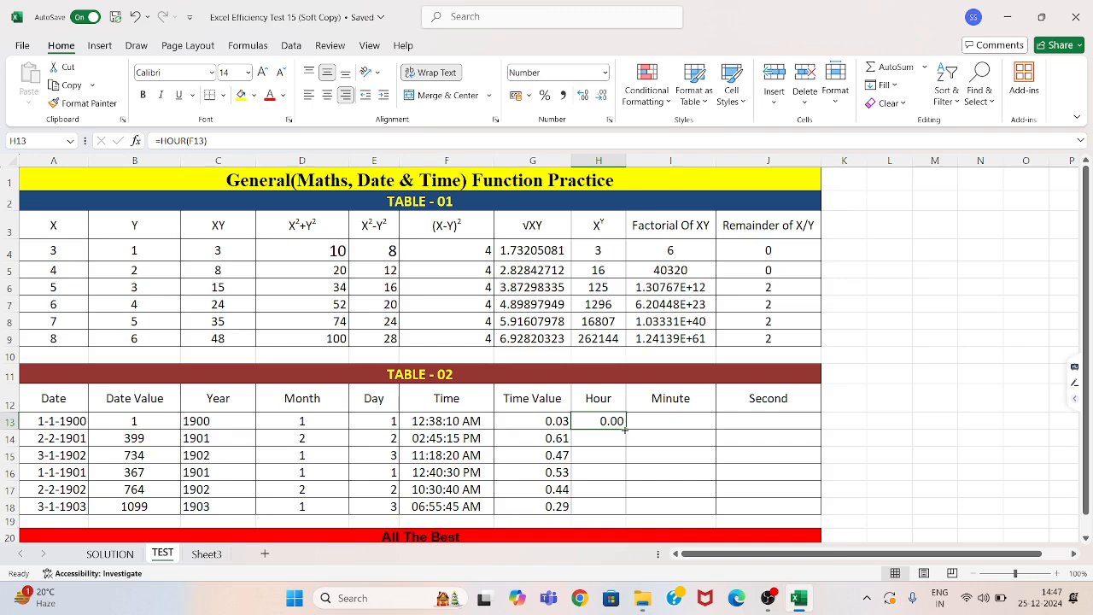
pyautogui.doubleClick(624, 429)
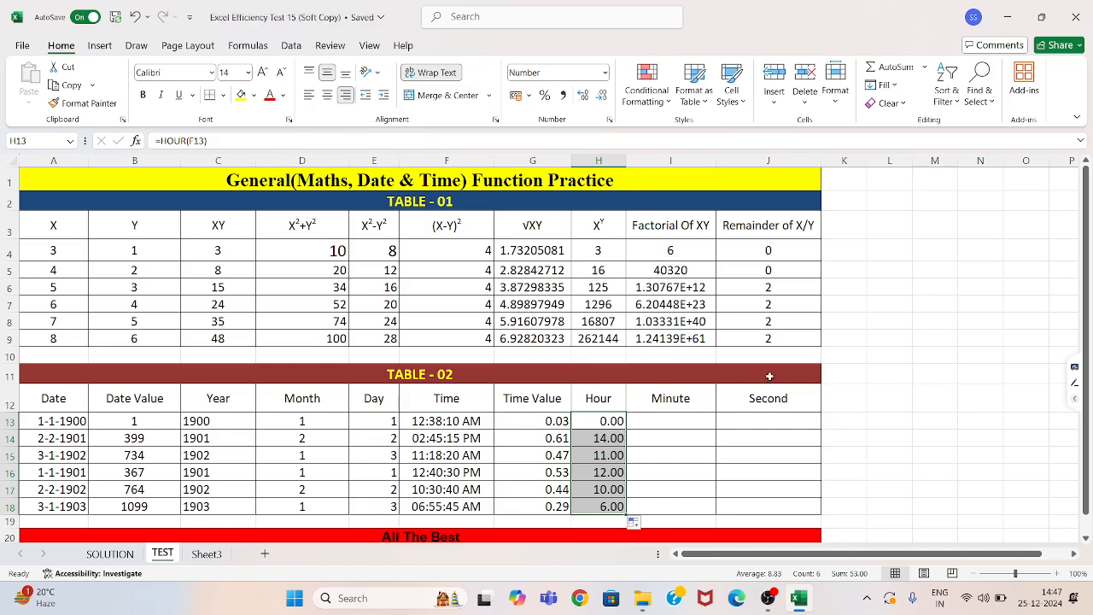
# Step: Enter =MINUTE(F13) in I13 of the Minute column and fill it down to I18
pyautogui.click(664, 422)
pyautogui.write('=min')
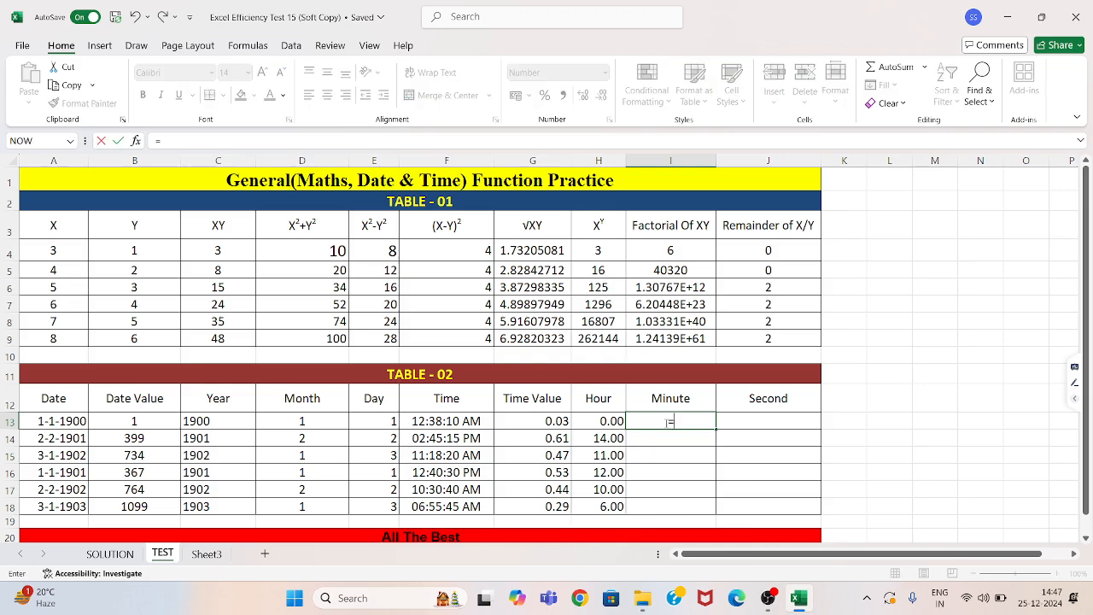
pyautogui.press('Tab')
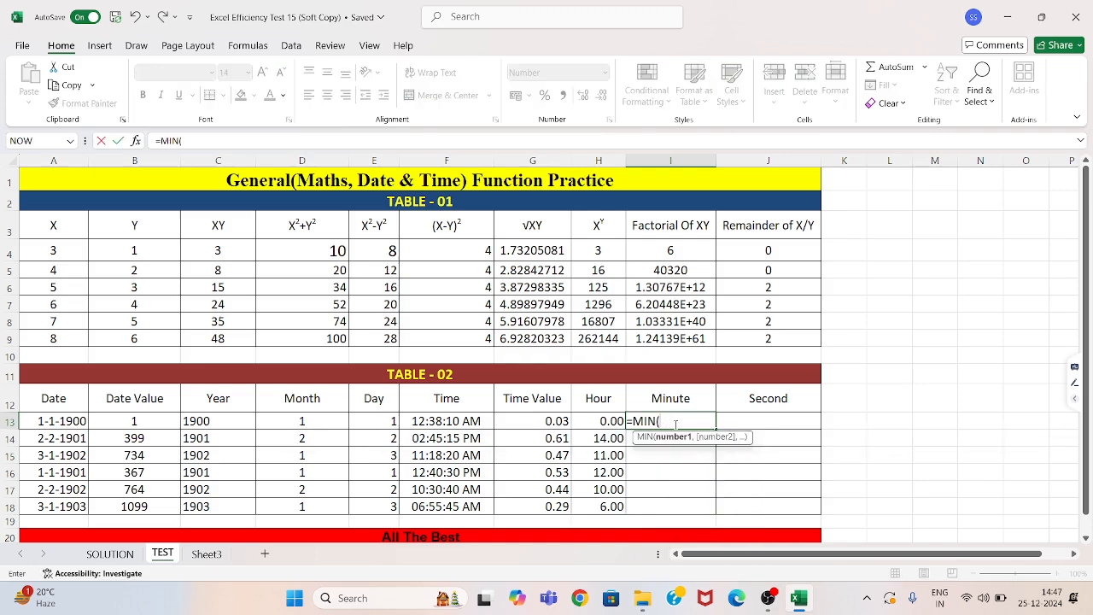
pyautogui.press('BackSpace')
pyautogui.write('u')
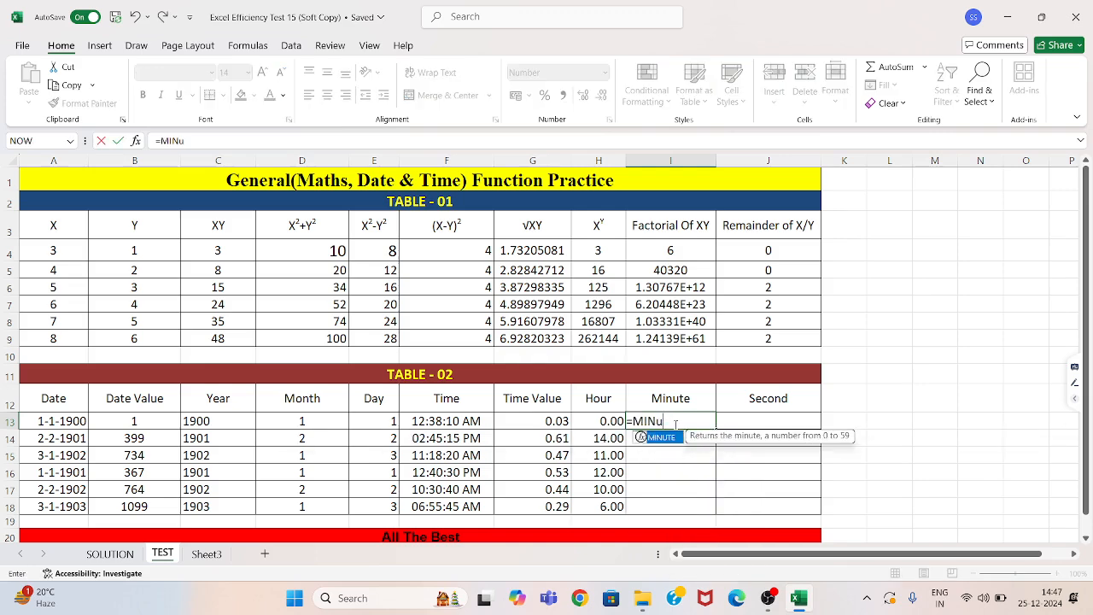
pyautogui.press('Tab')
pyautogui.click(432, 421)
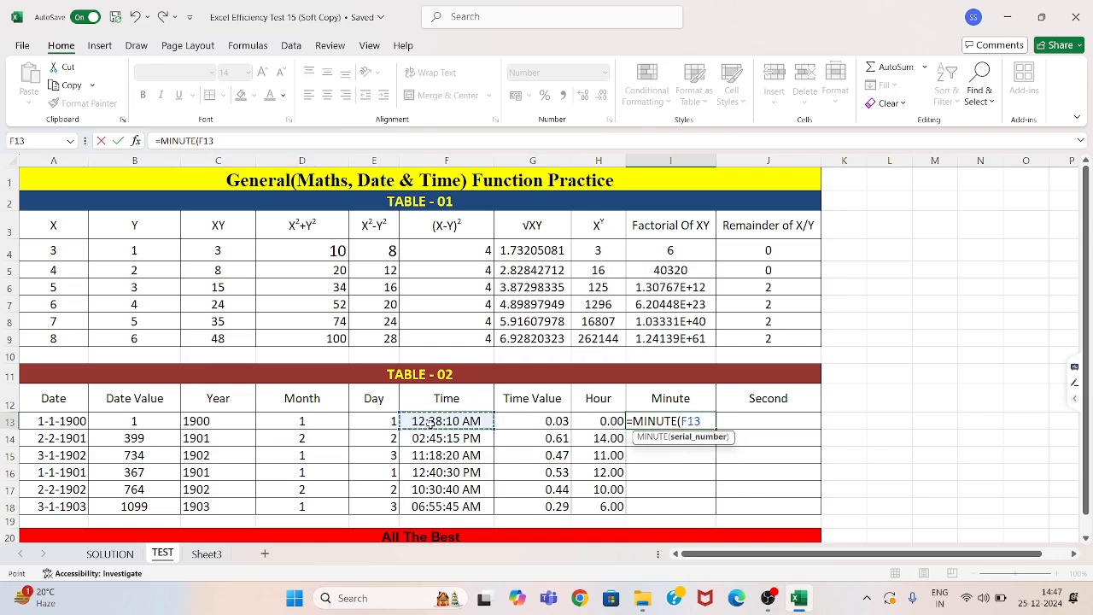
pyautogui.press('Return')
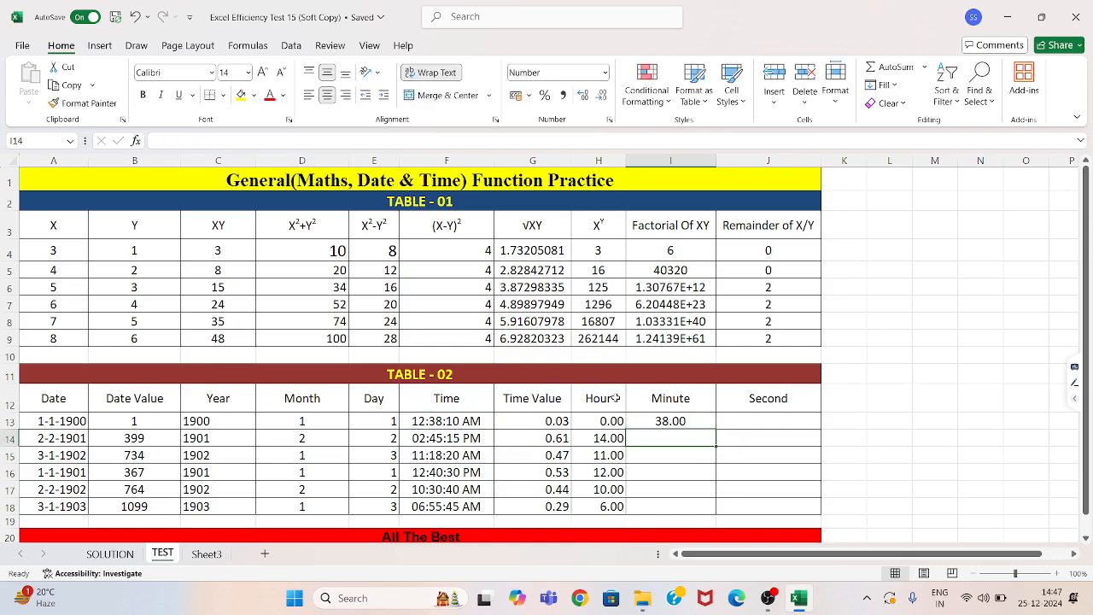
pyautogui.click(667, 420)
pyautogui.doubleClick(715, 429)
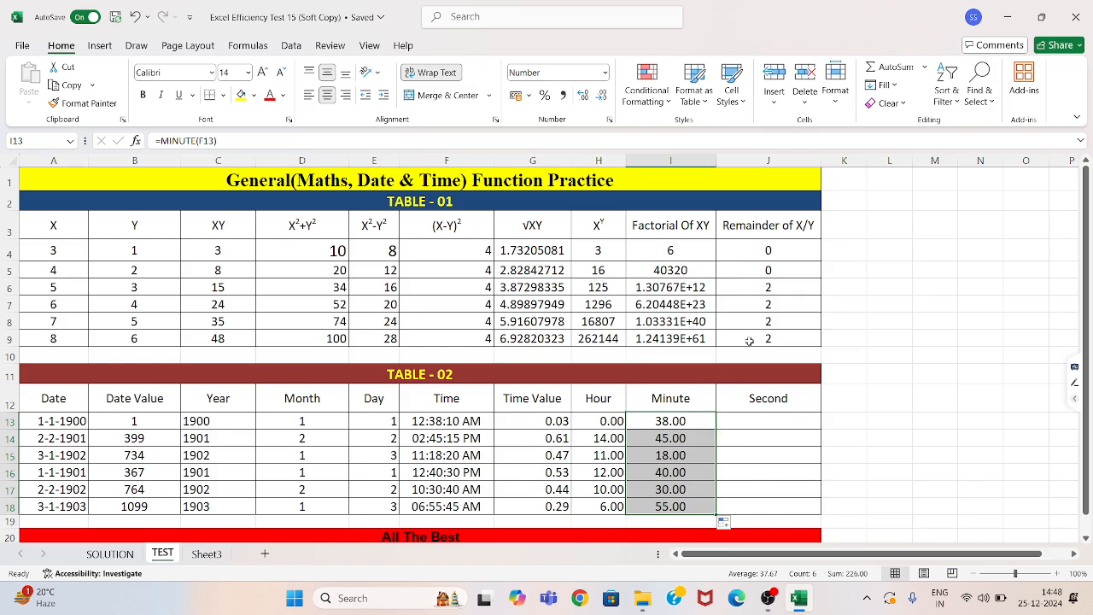
# Step: Enter =SECOND(F13) in J13 of the Second column and fill it down to J18
pyautogui.click(786, 418)
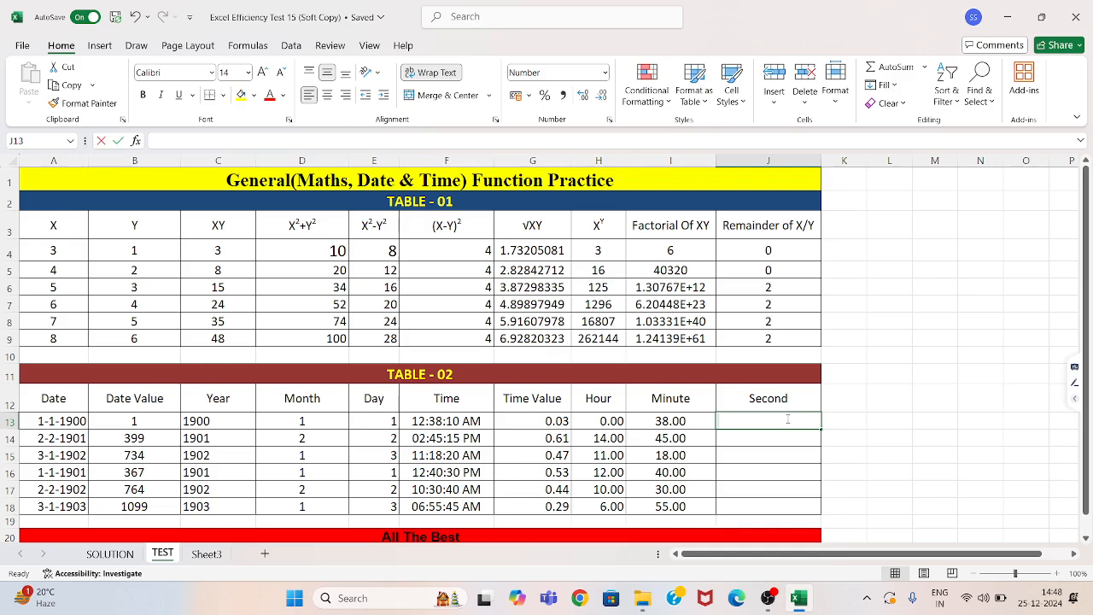
pyautogui.write('=secon')
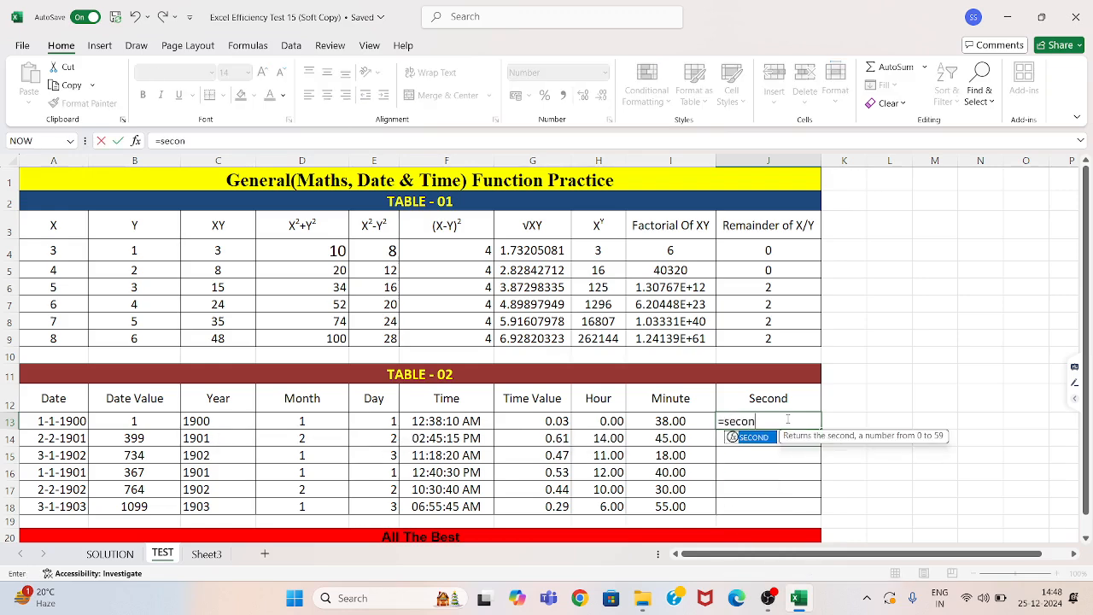
pyautogui.press('Tab')
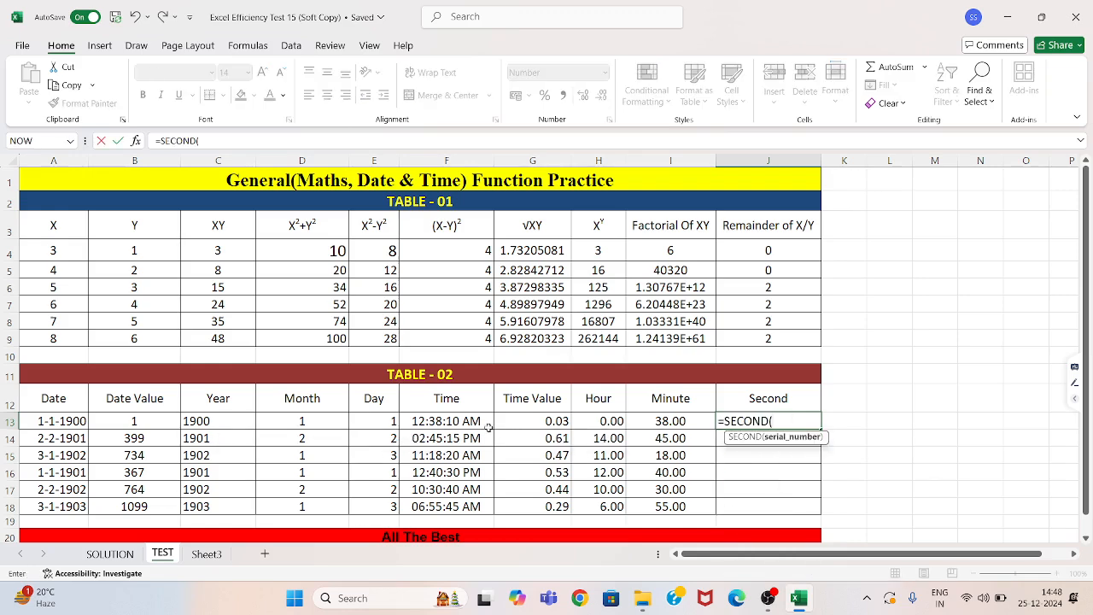
pyautogui.click(483, 422)
pyautogui.write(')')
pyautogui.press('Return')
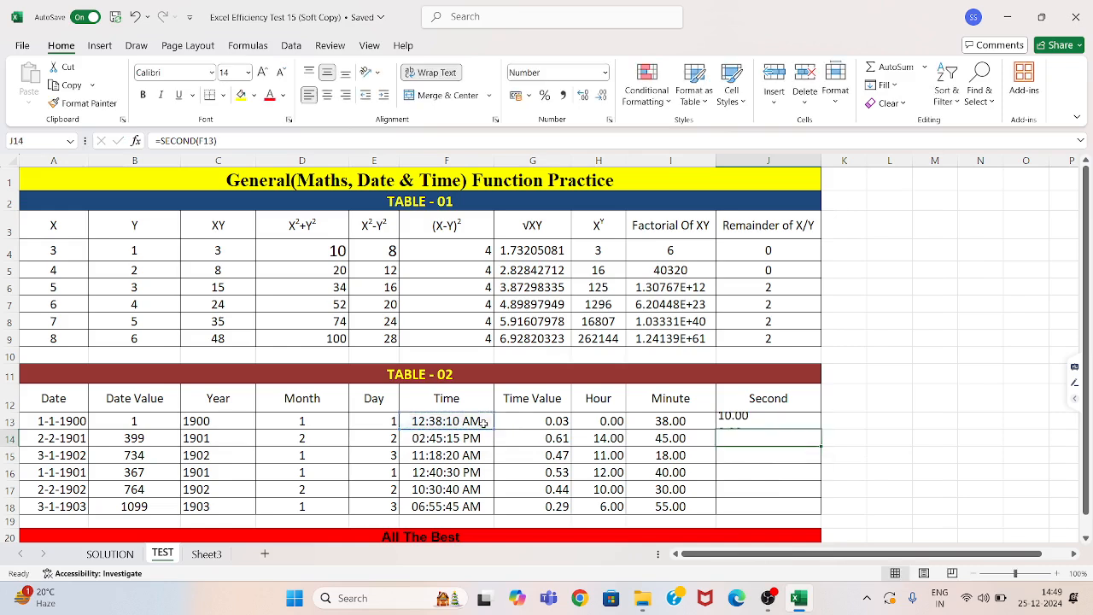
pyautogui.click(752, 420)
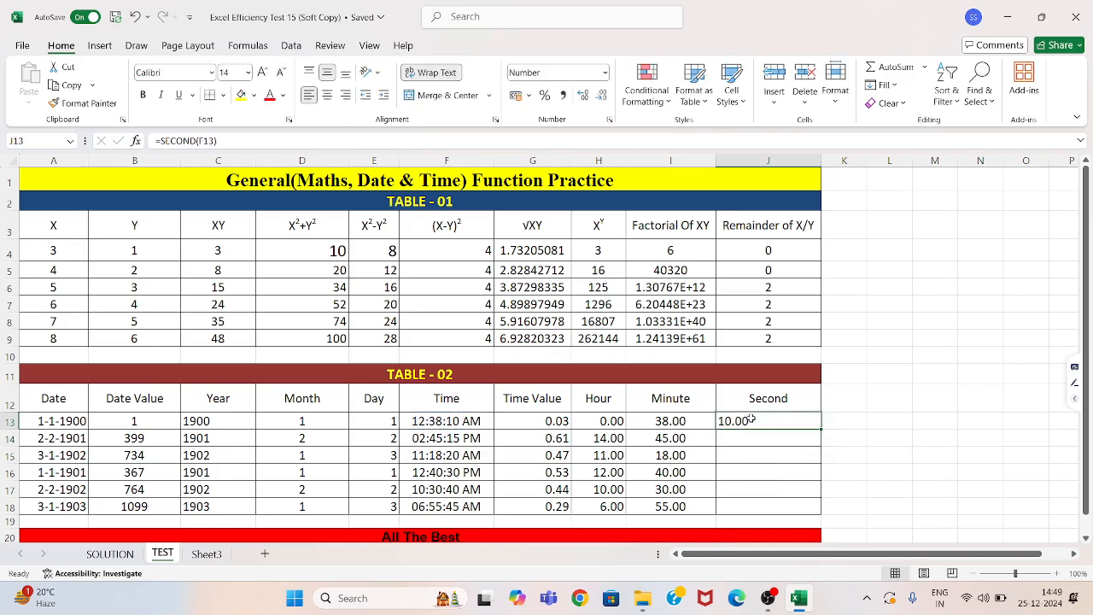
pyautogui.doubleClick(821, 426)
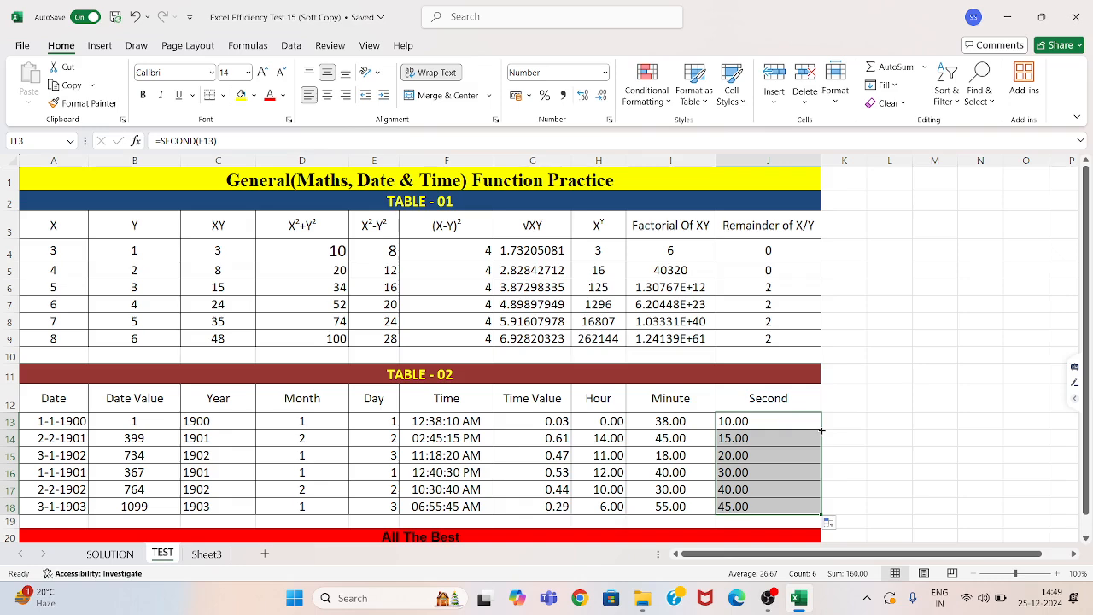
# Step: Check the Second column of Table 02, from J13 to J18, on the SOLUTION sheet
pyautogui.click(109, 554)
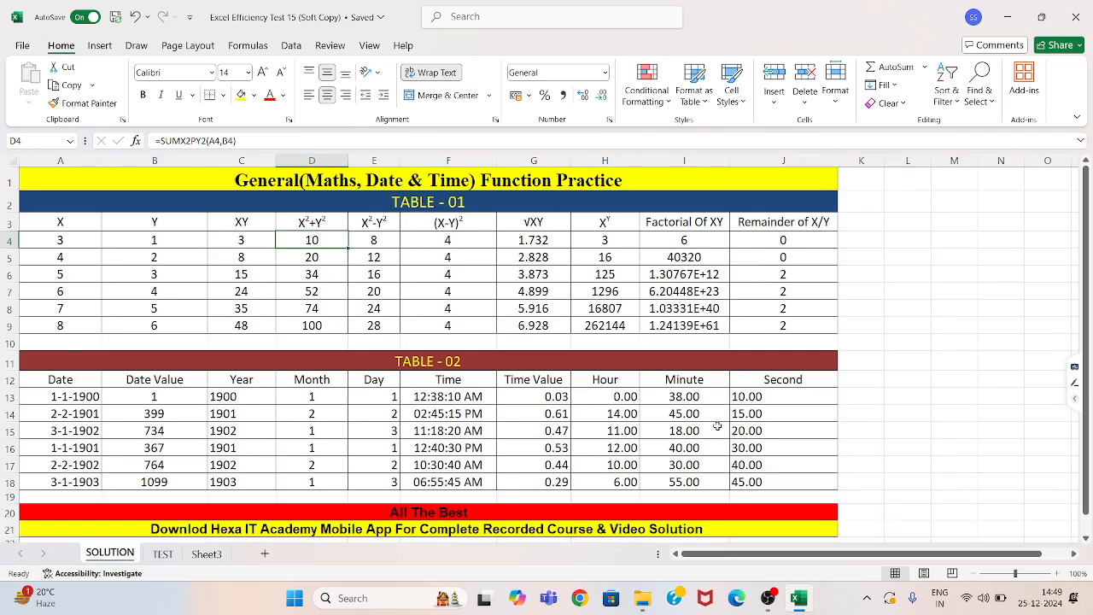
pyautogui.click(756, 398)
pyautogui.hotkey('ctrl', 'Down')
pyautogui.click(755, 398)
pyautogui.hotkey('ctrl', 'Down')
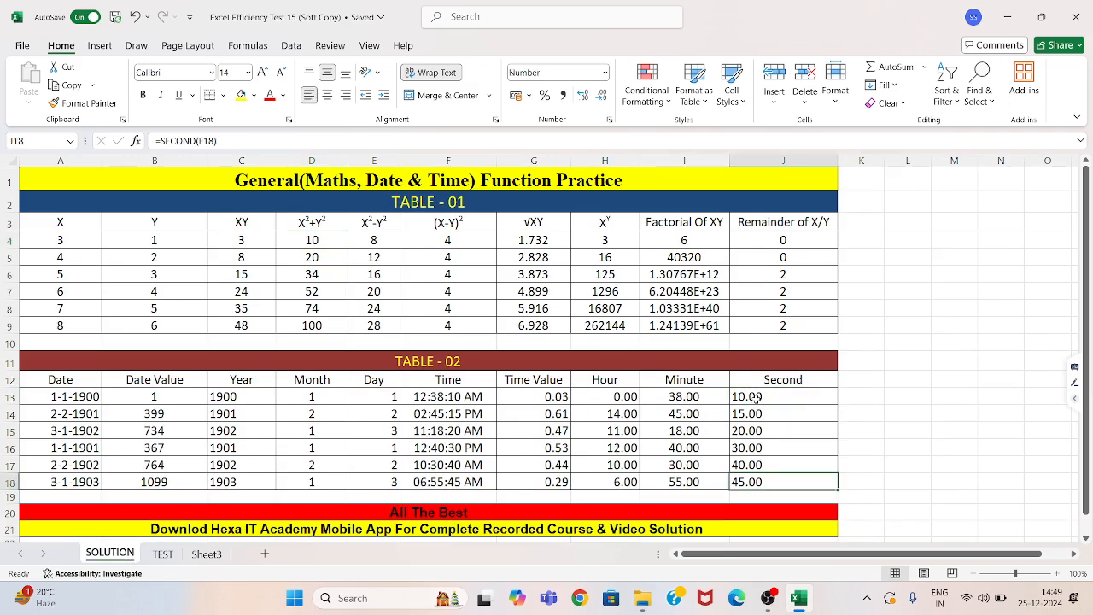